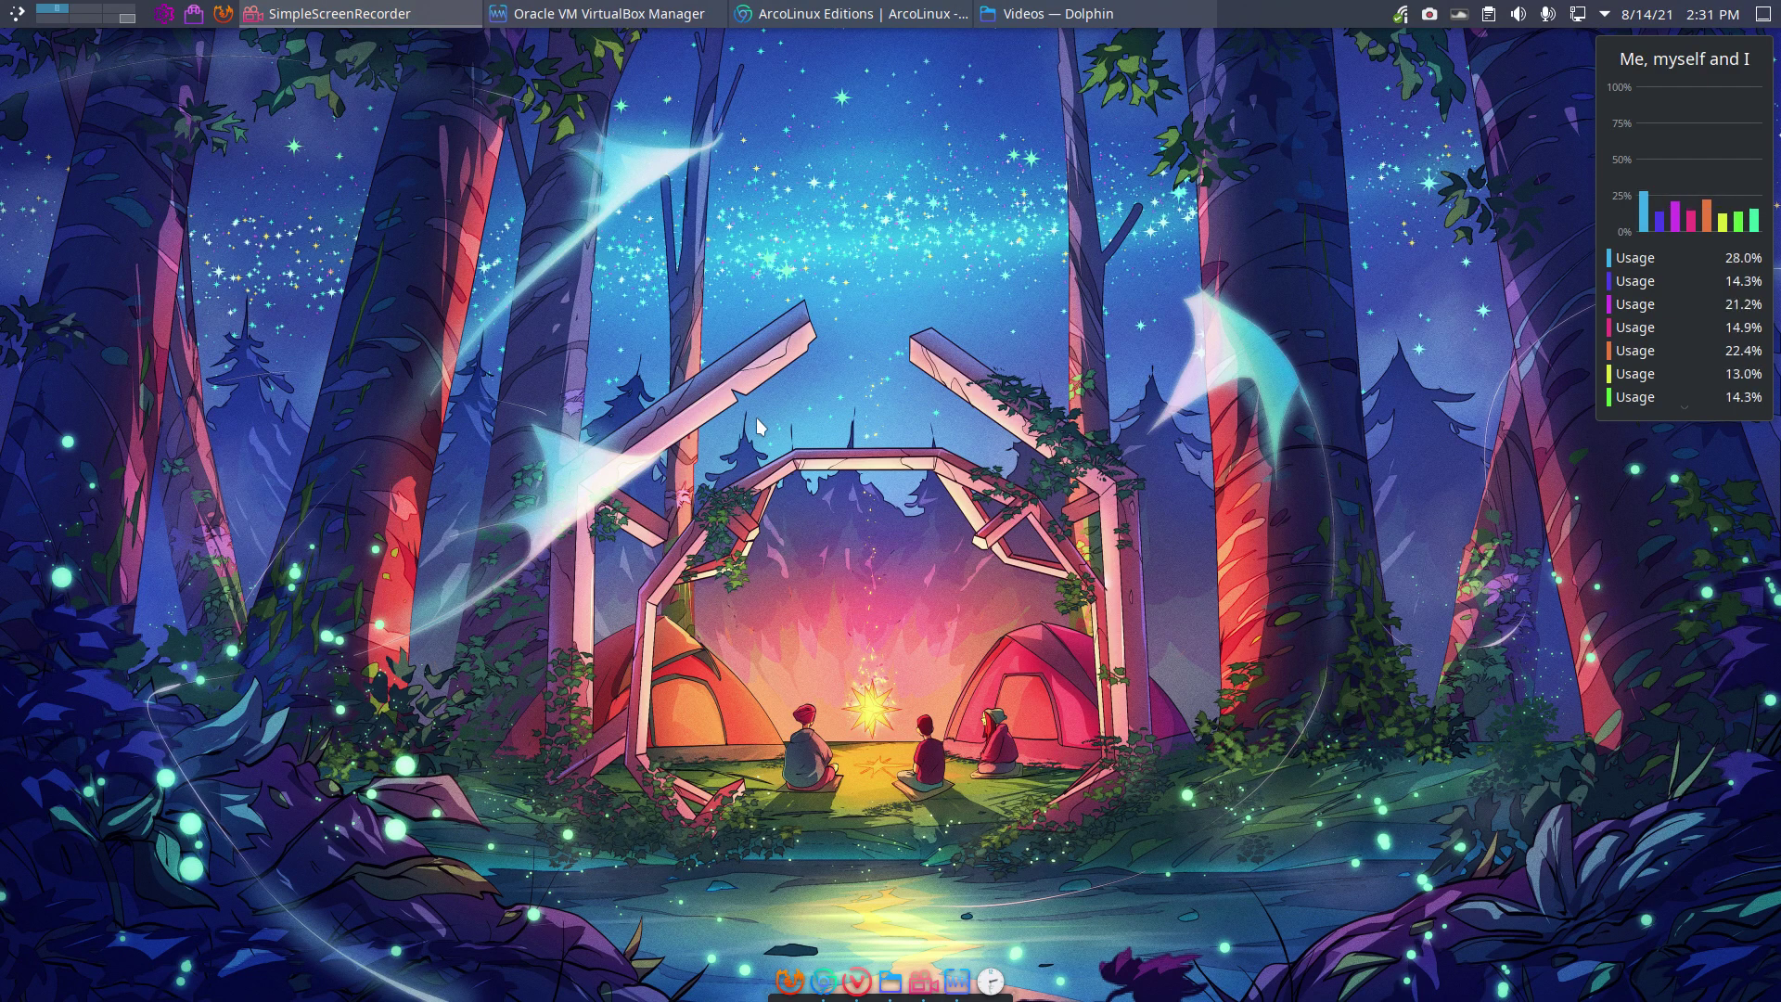
Step: Check the ISO release version in a terminal with the 'iso' command
key("ctrl+alt+t")
type("iso")
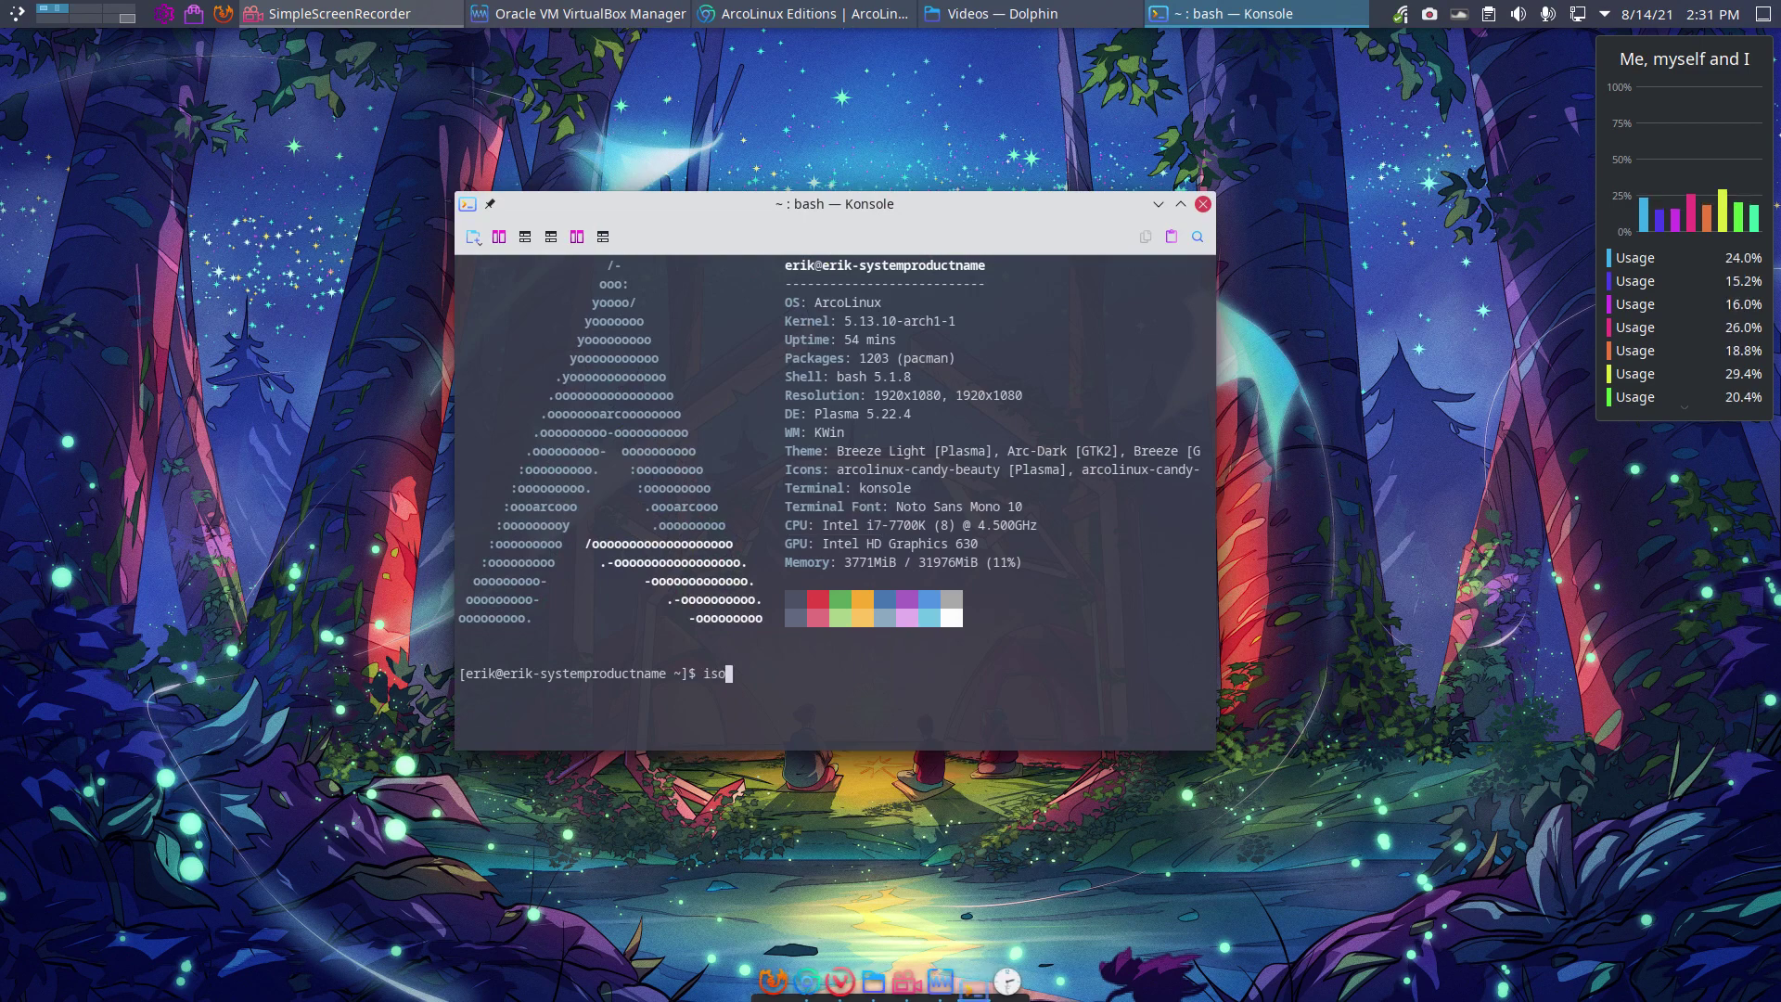
key("Return")
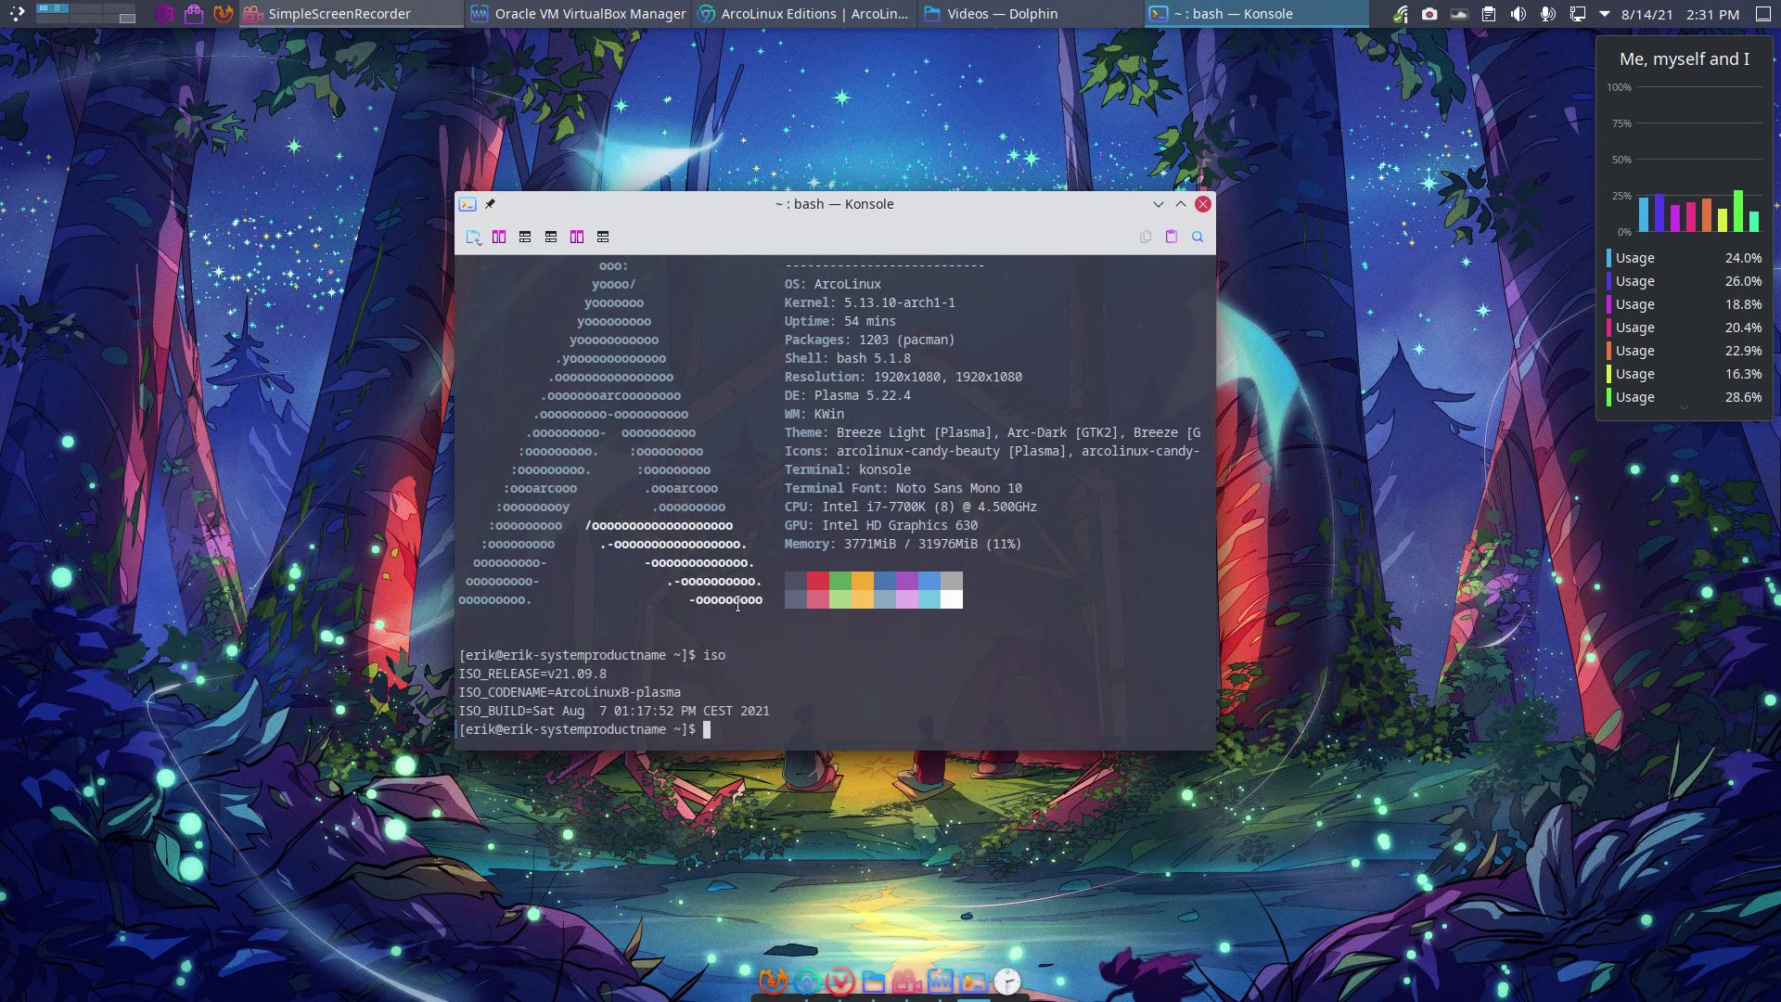
left_click_drag(567, 674, 608, 673)
left_click(1203, 204)
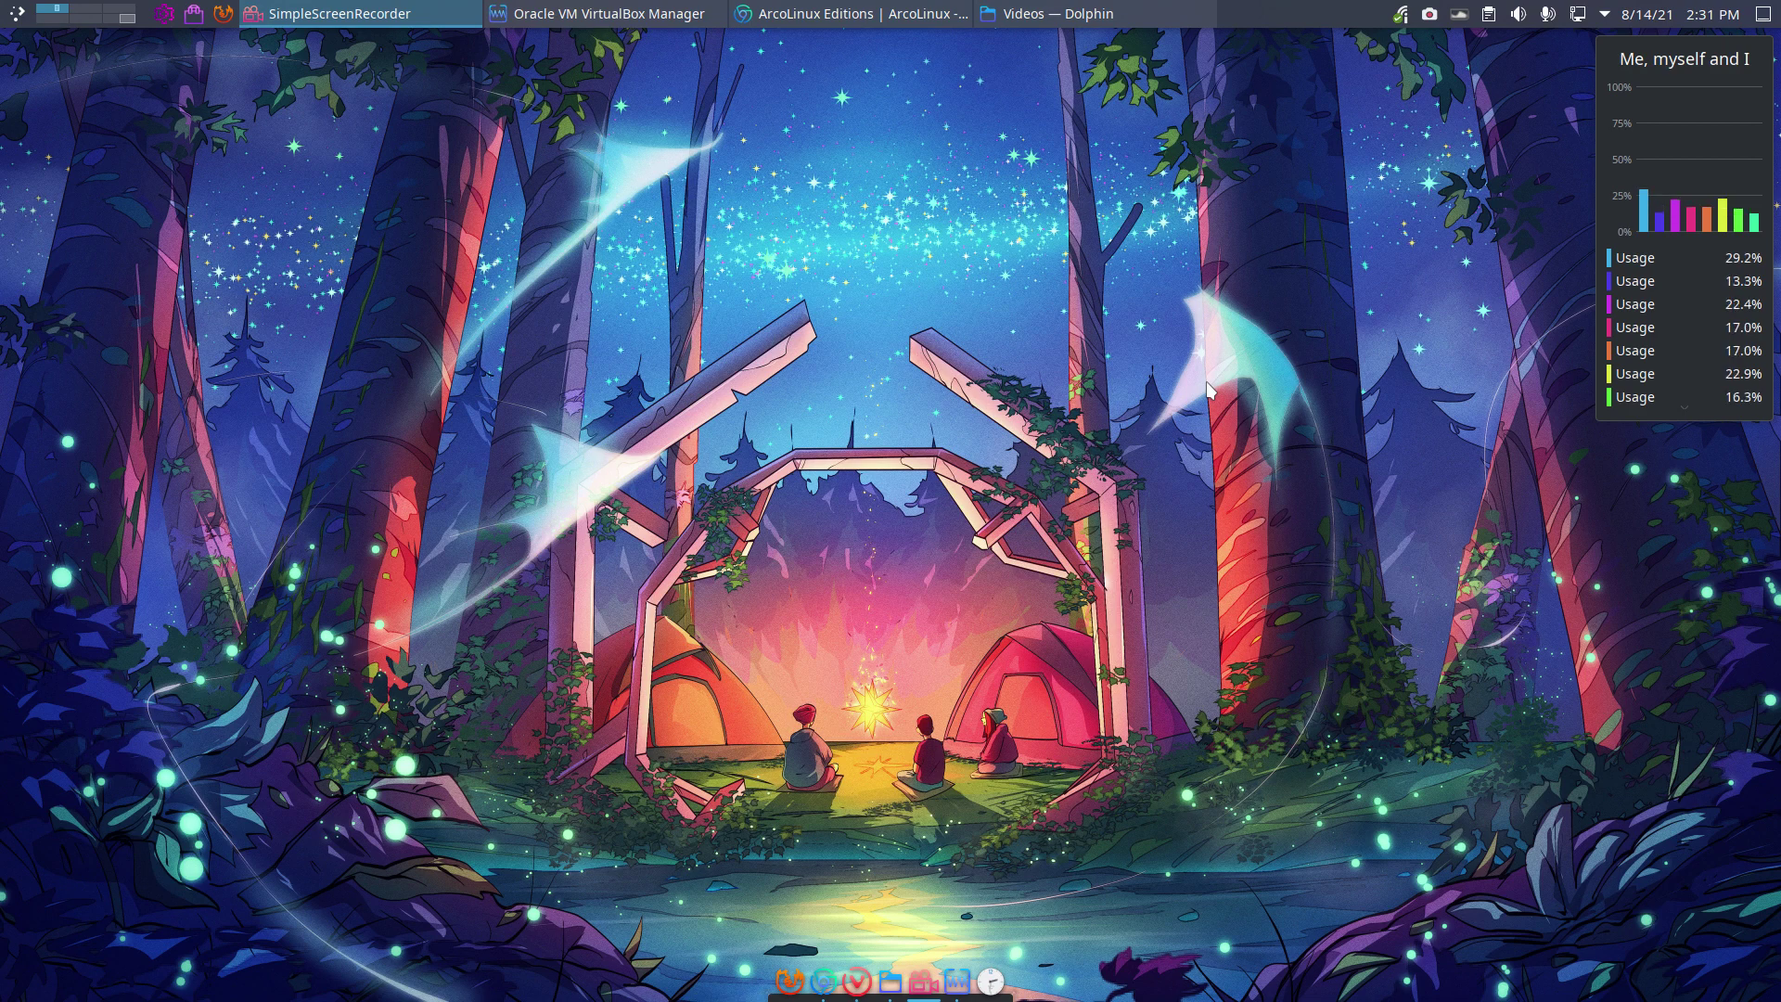
Step: Full-clone the template machine under the name ArcoLinuxS-Lts
left_click(603, 12)
left_click(94, 157)
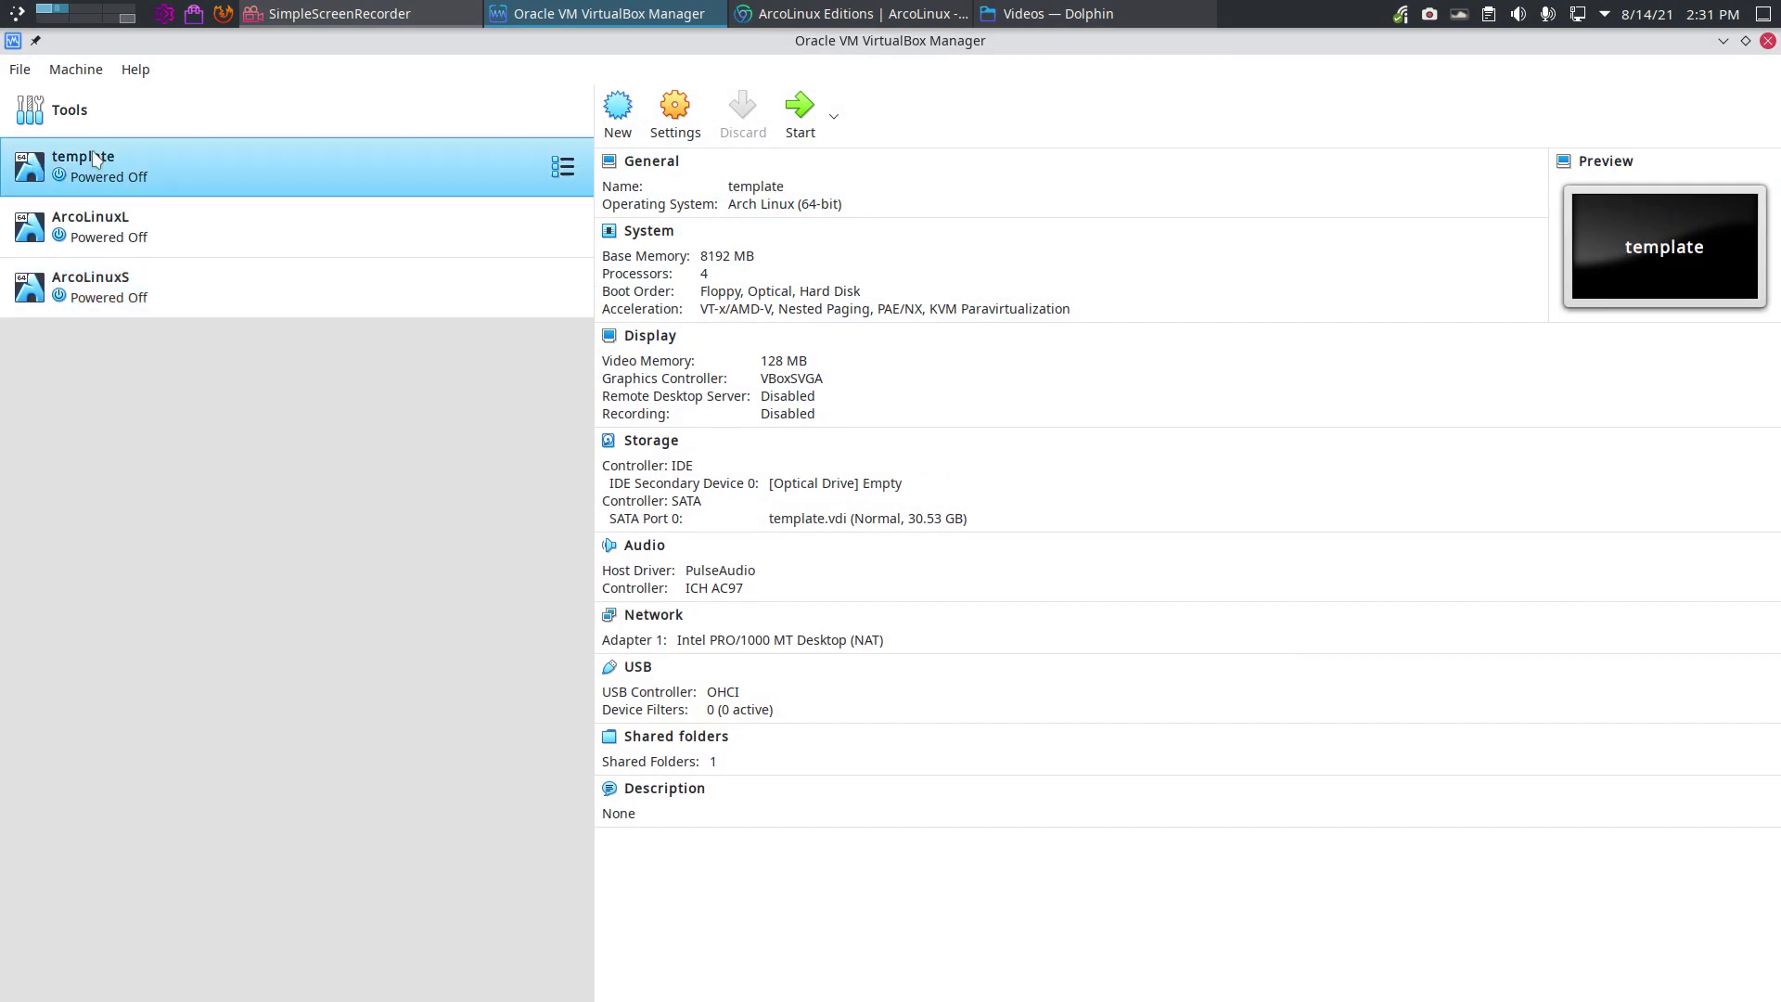
right_click(93, 156)
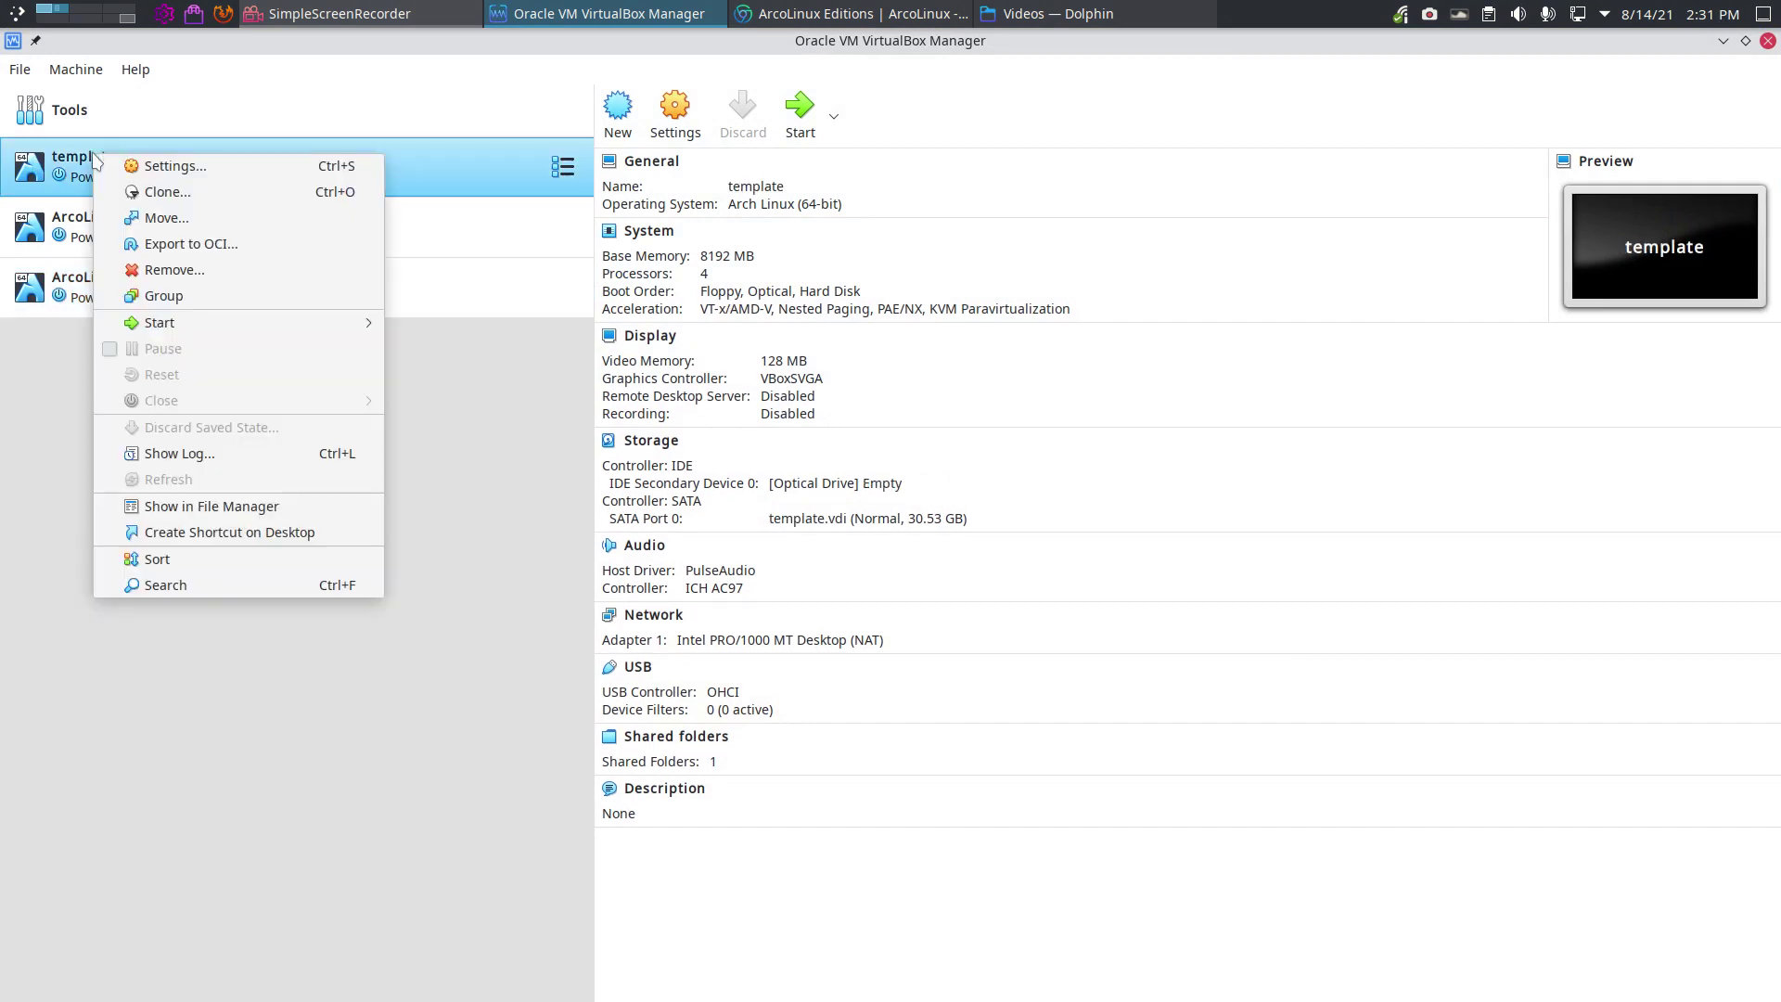
left_click(162, 192)
type("ArcoLinux")
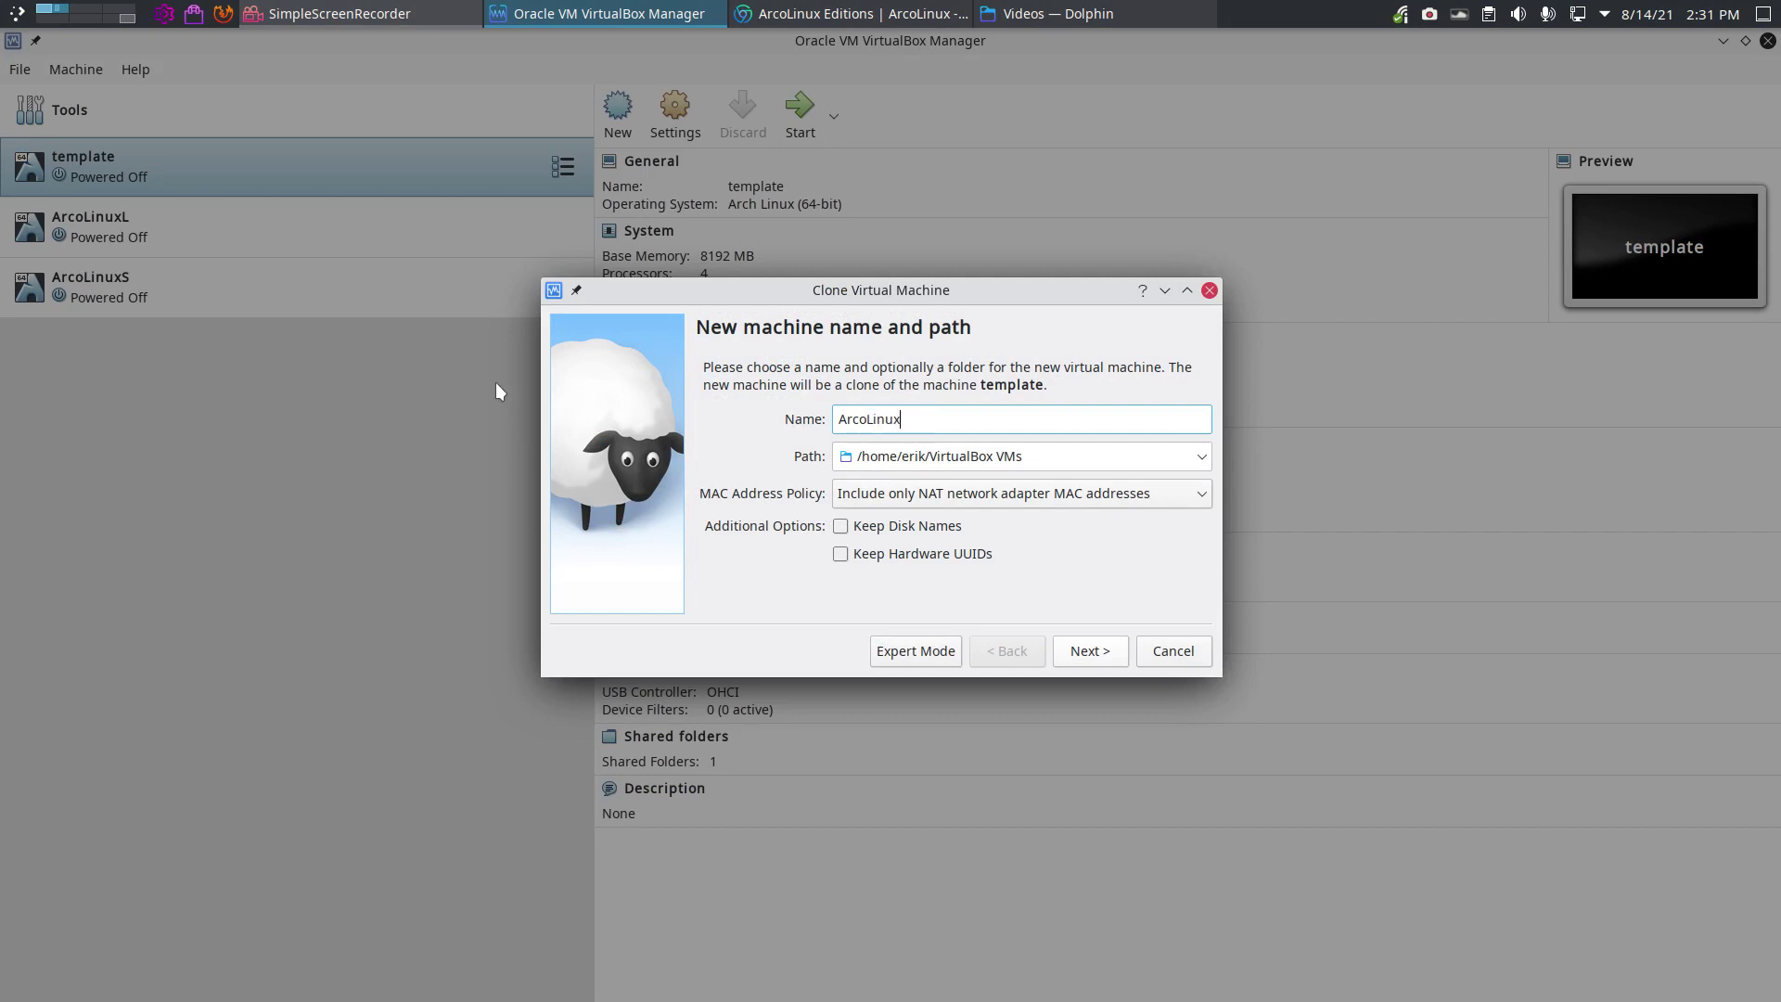
type("S-LTS")
key("BackSpace")
key("BackSpace")
type("ts")
key("Return")
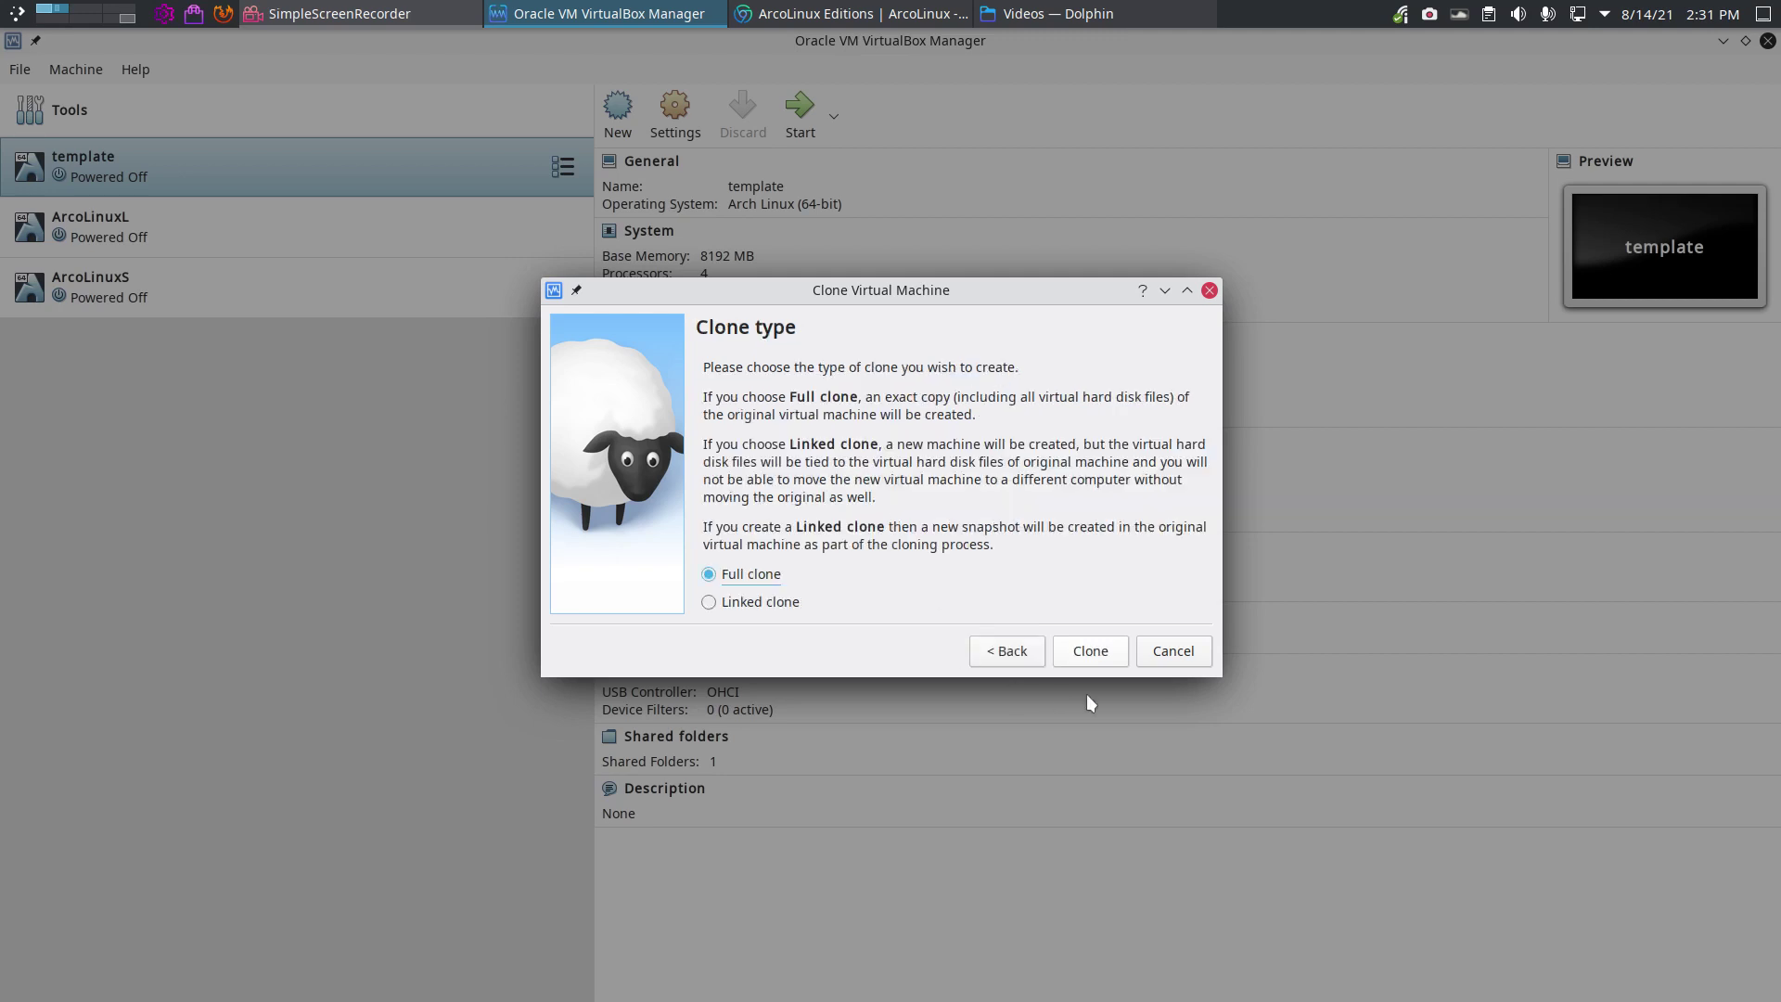
left_click(1112, 659)
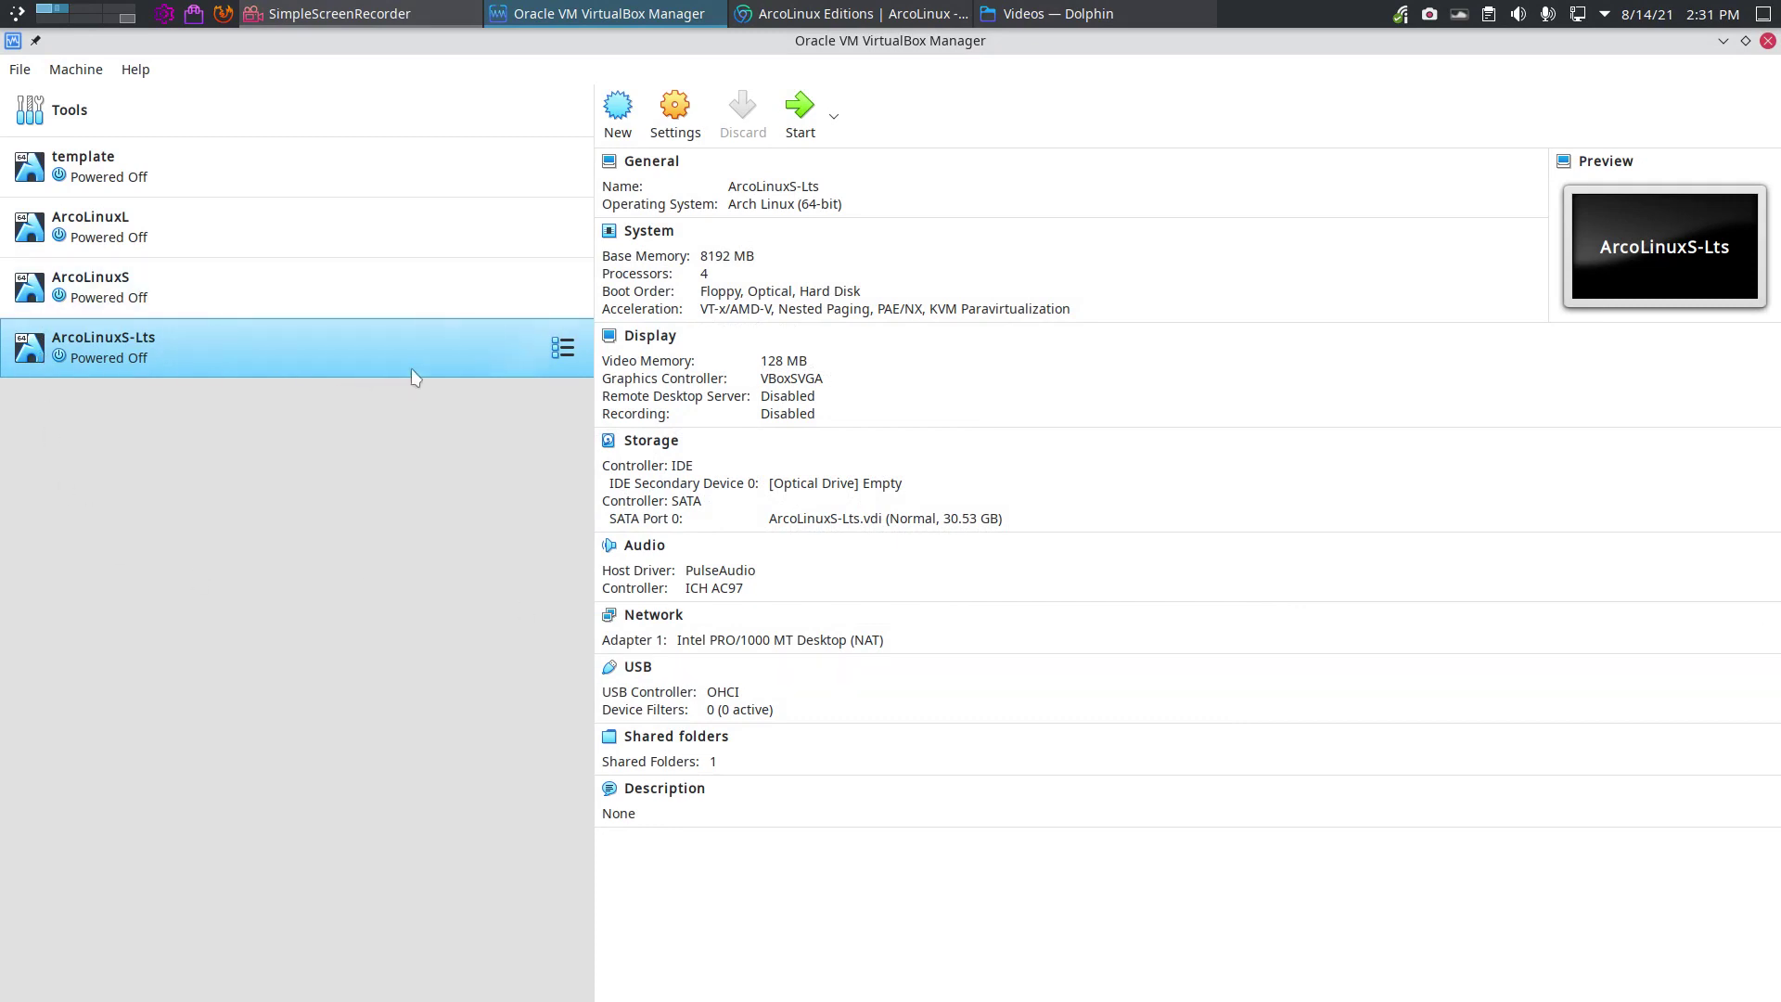
Step: Insert arcolinuxs-lts-v21.09.9-x86_64.iso into the empty optical drive and start ArcoLinuxS-Lts
left_click(879, 483)
left_click(987, 522)
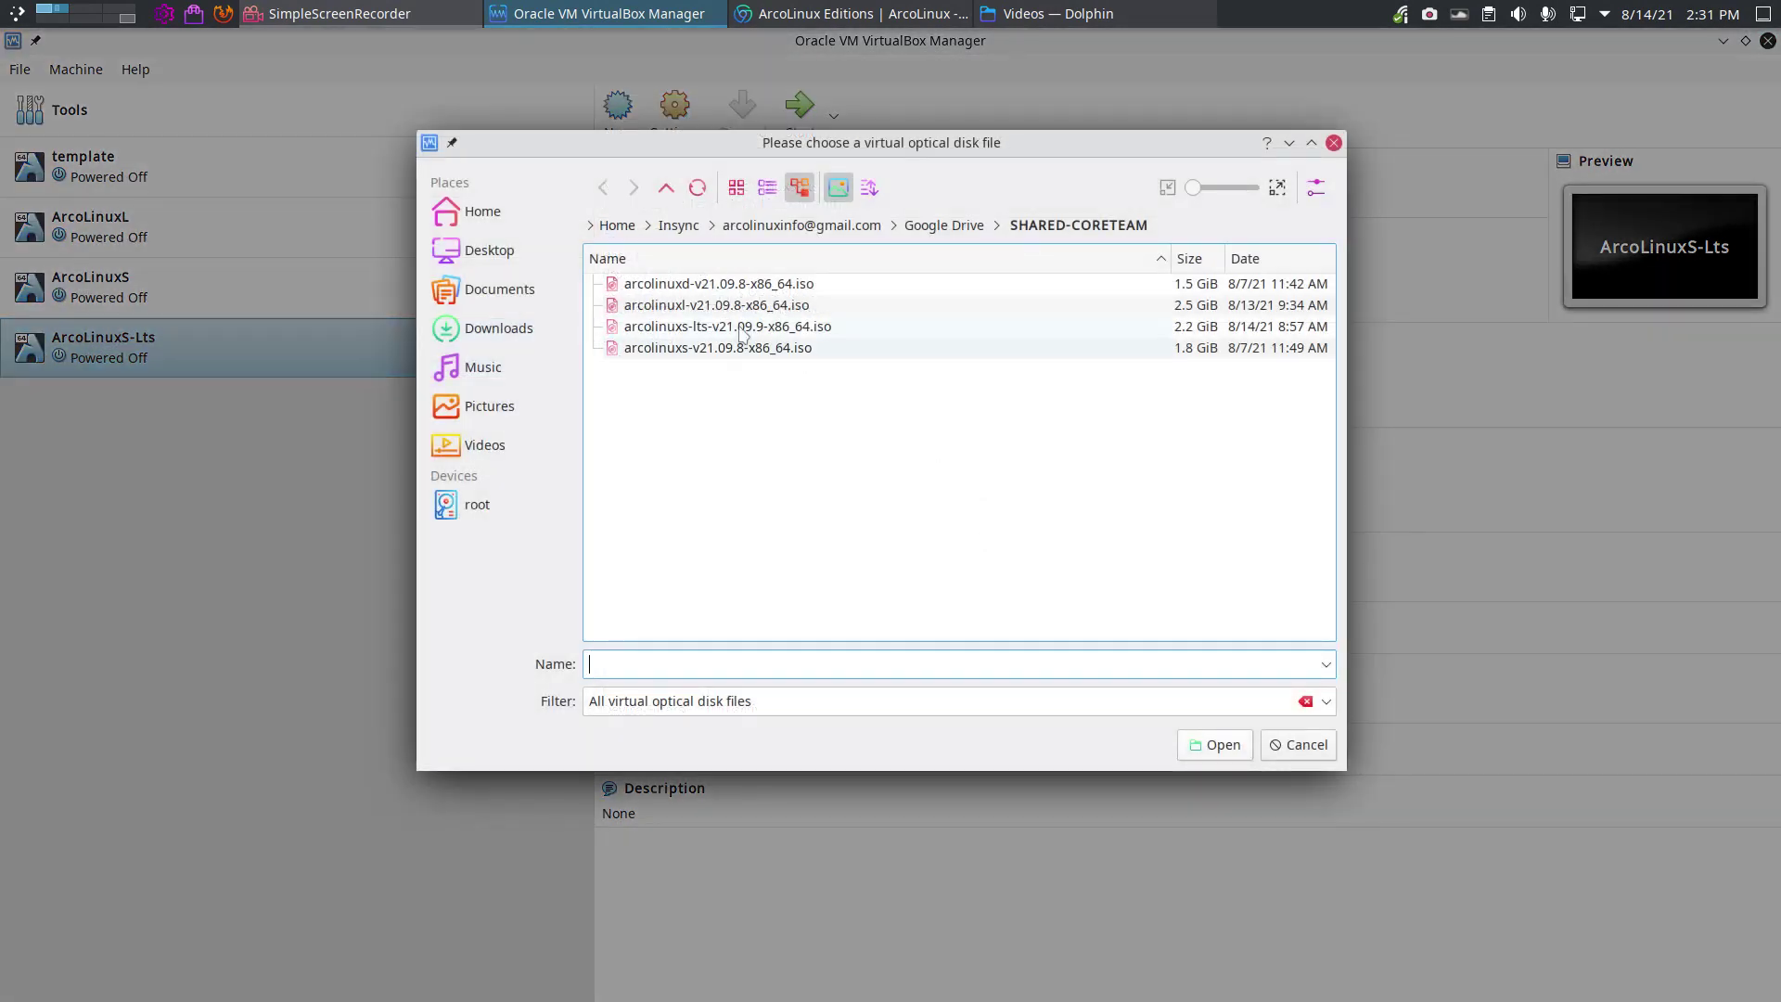
left_click(718, 329)
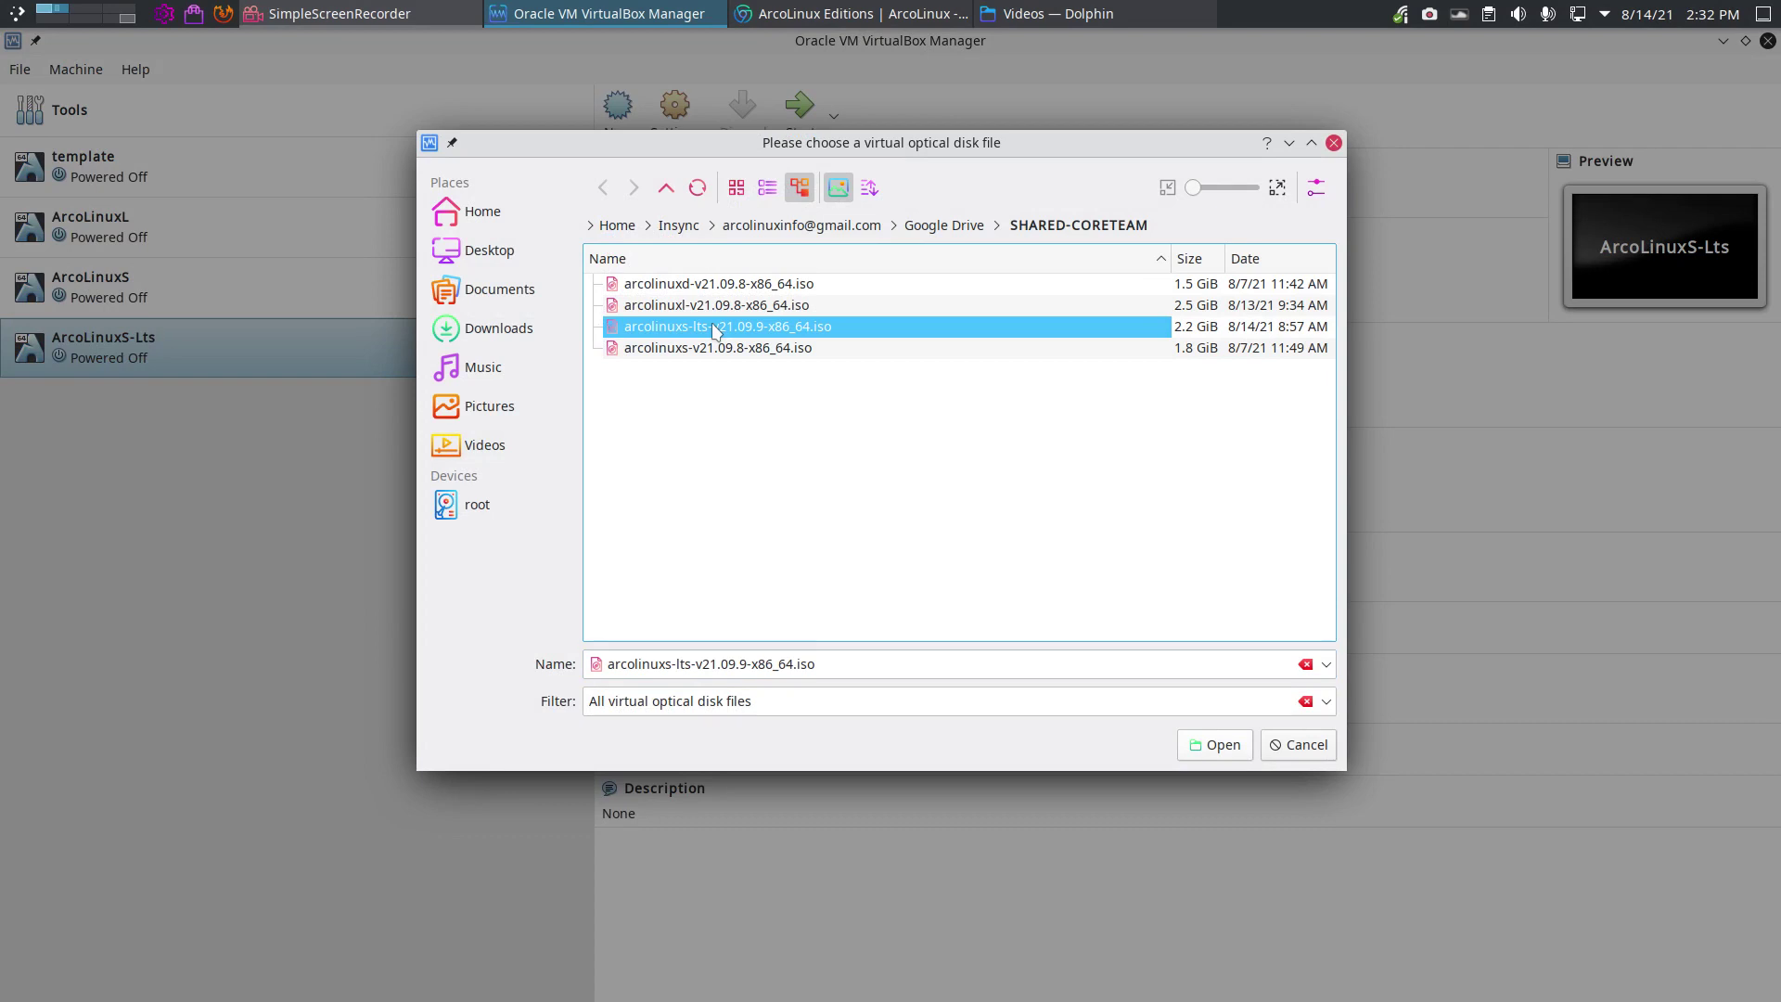
left_click(1211, 745)
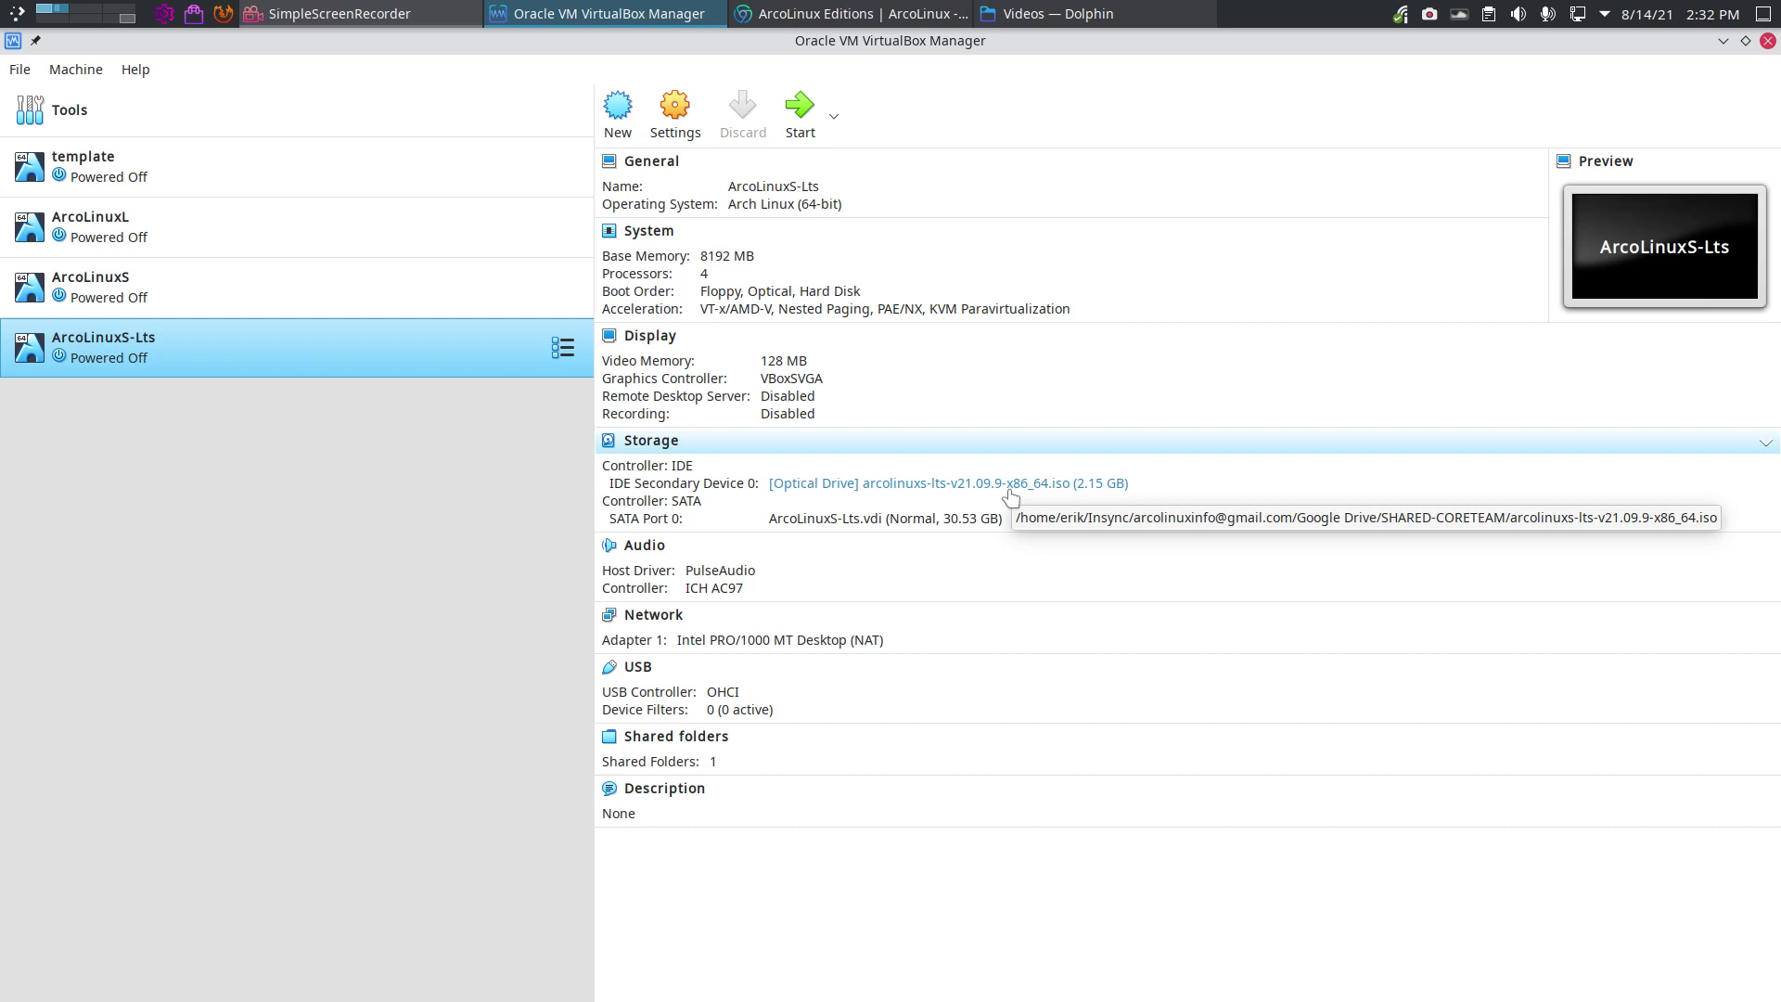
left_click(798, 119)
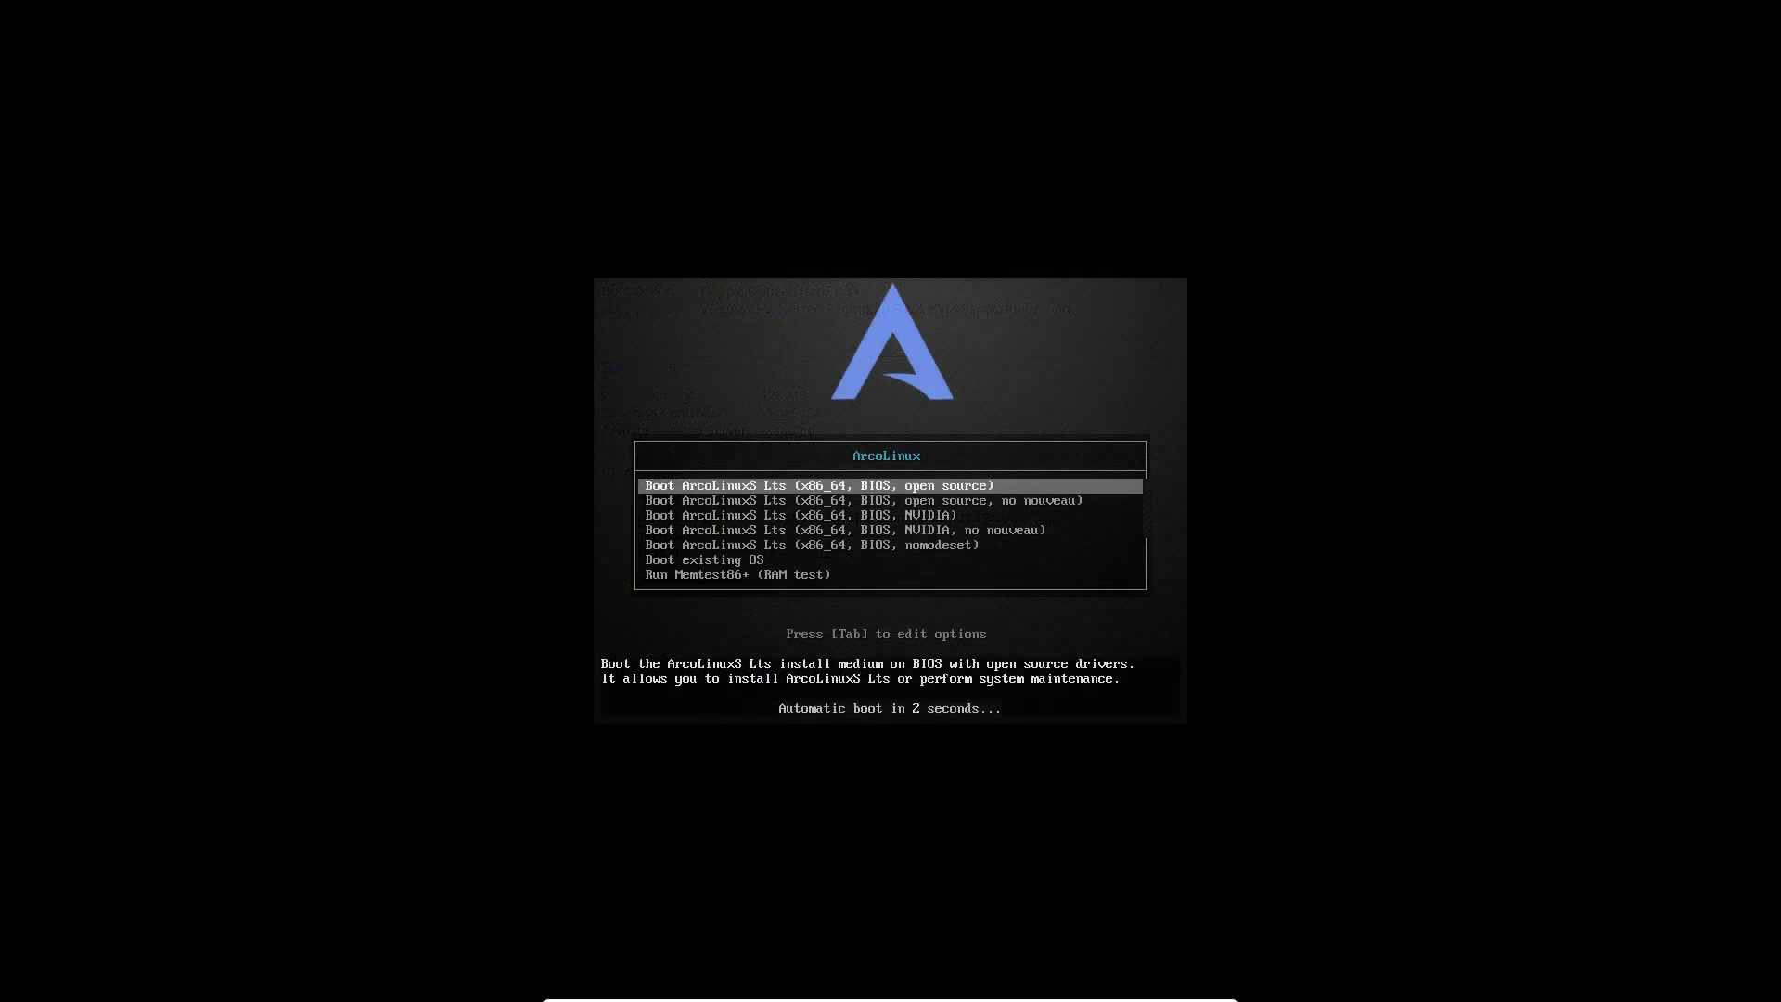
Step: Halt the boot countdown and toggle between the open source and 'no nouveau' entries
key("Down")
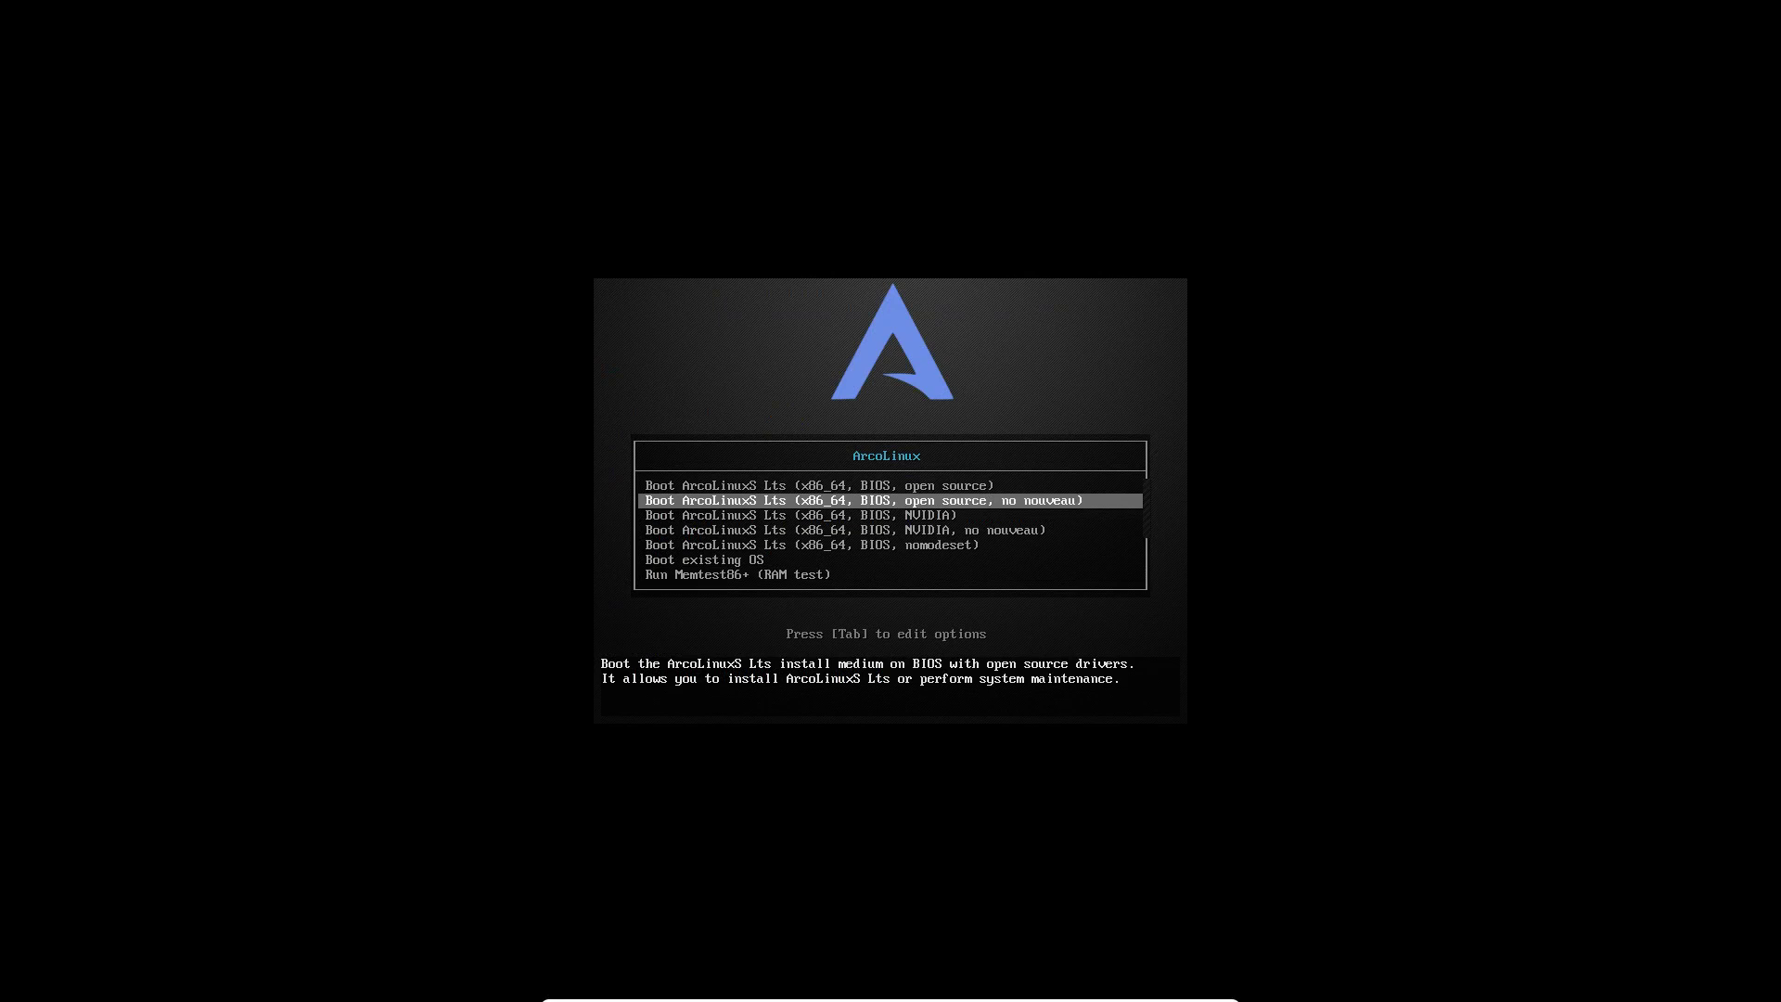
key("Up")
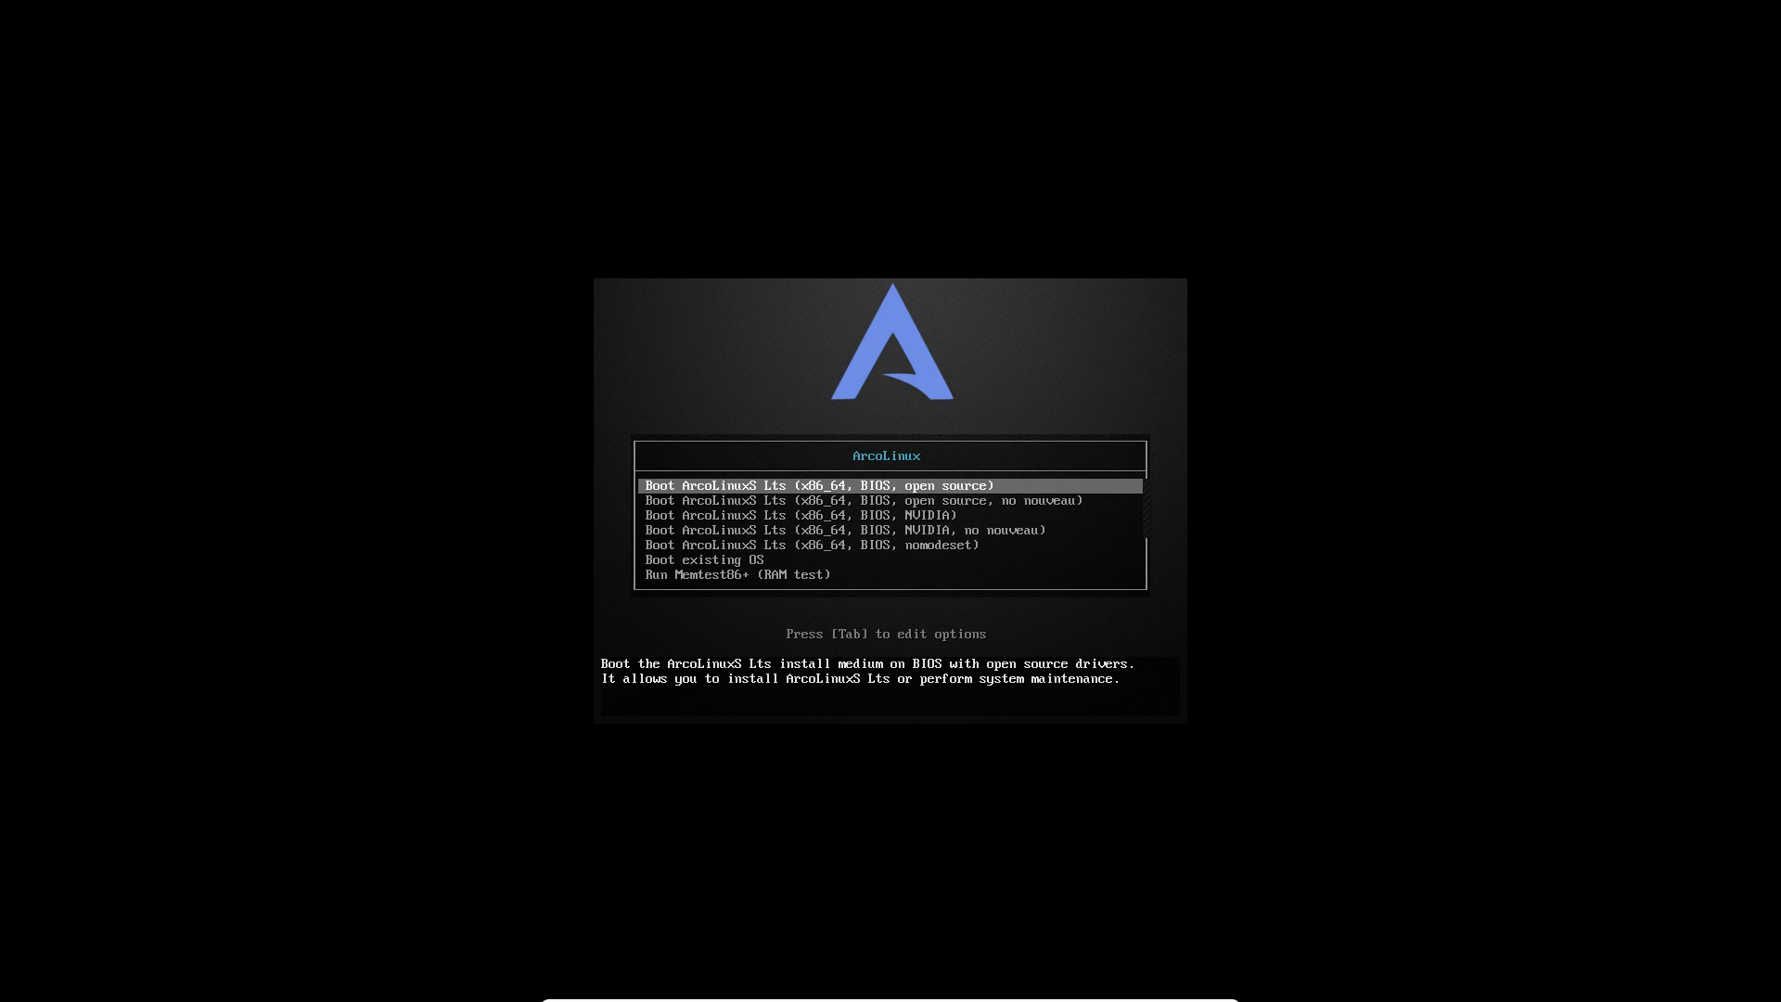
key("Down")
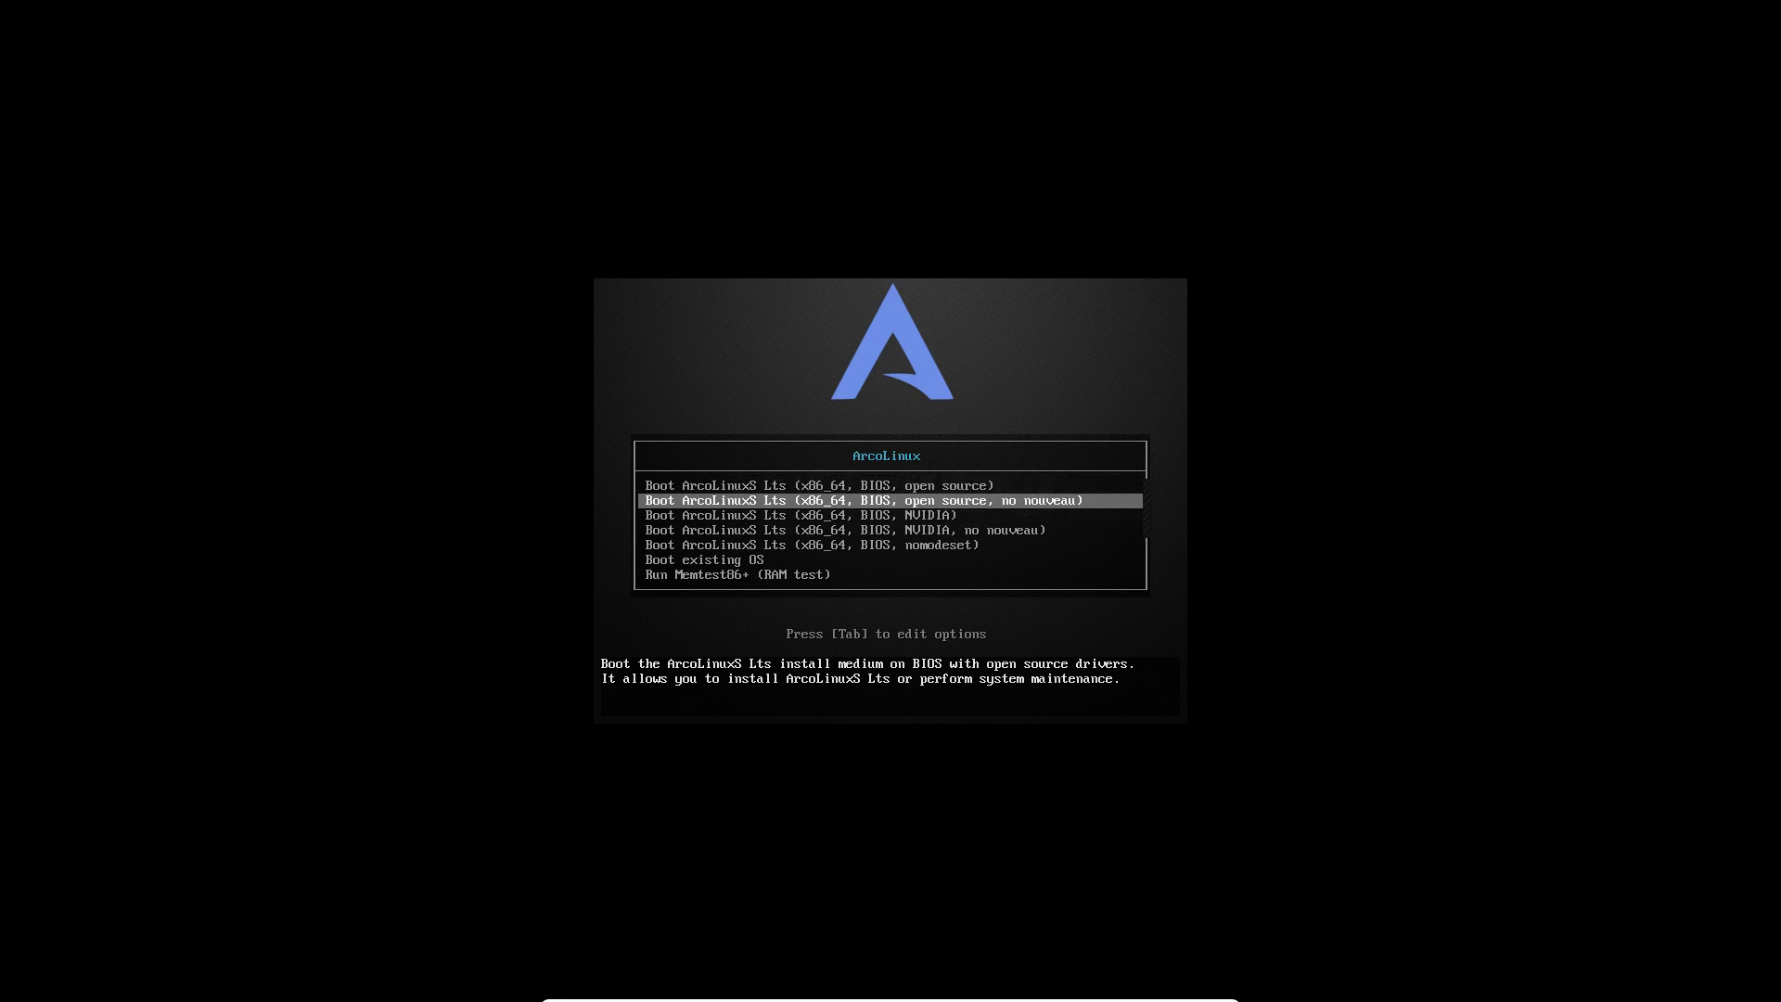
key("Up")
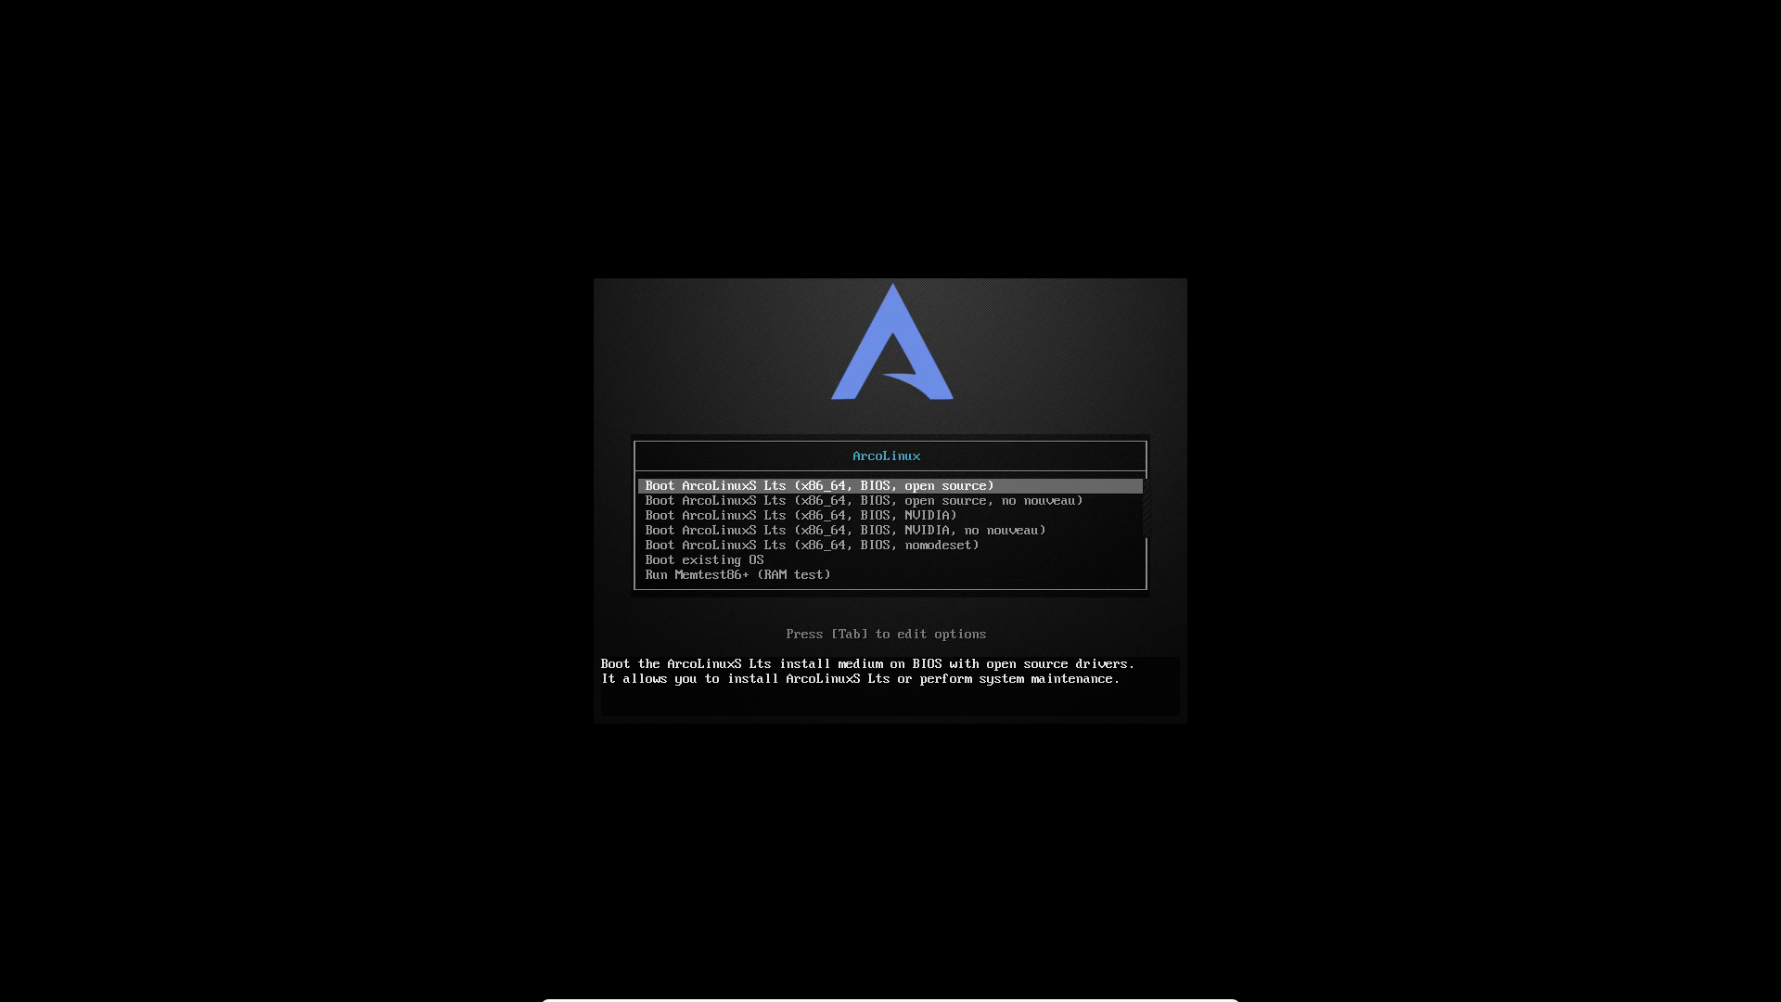
key("Down")
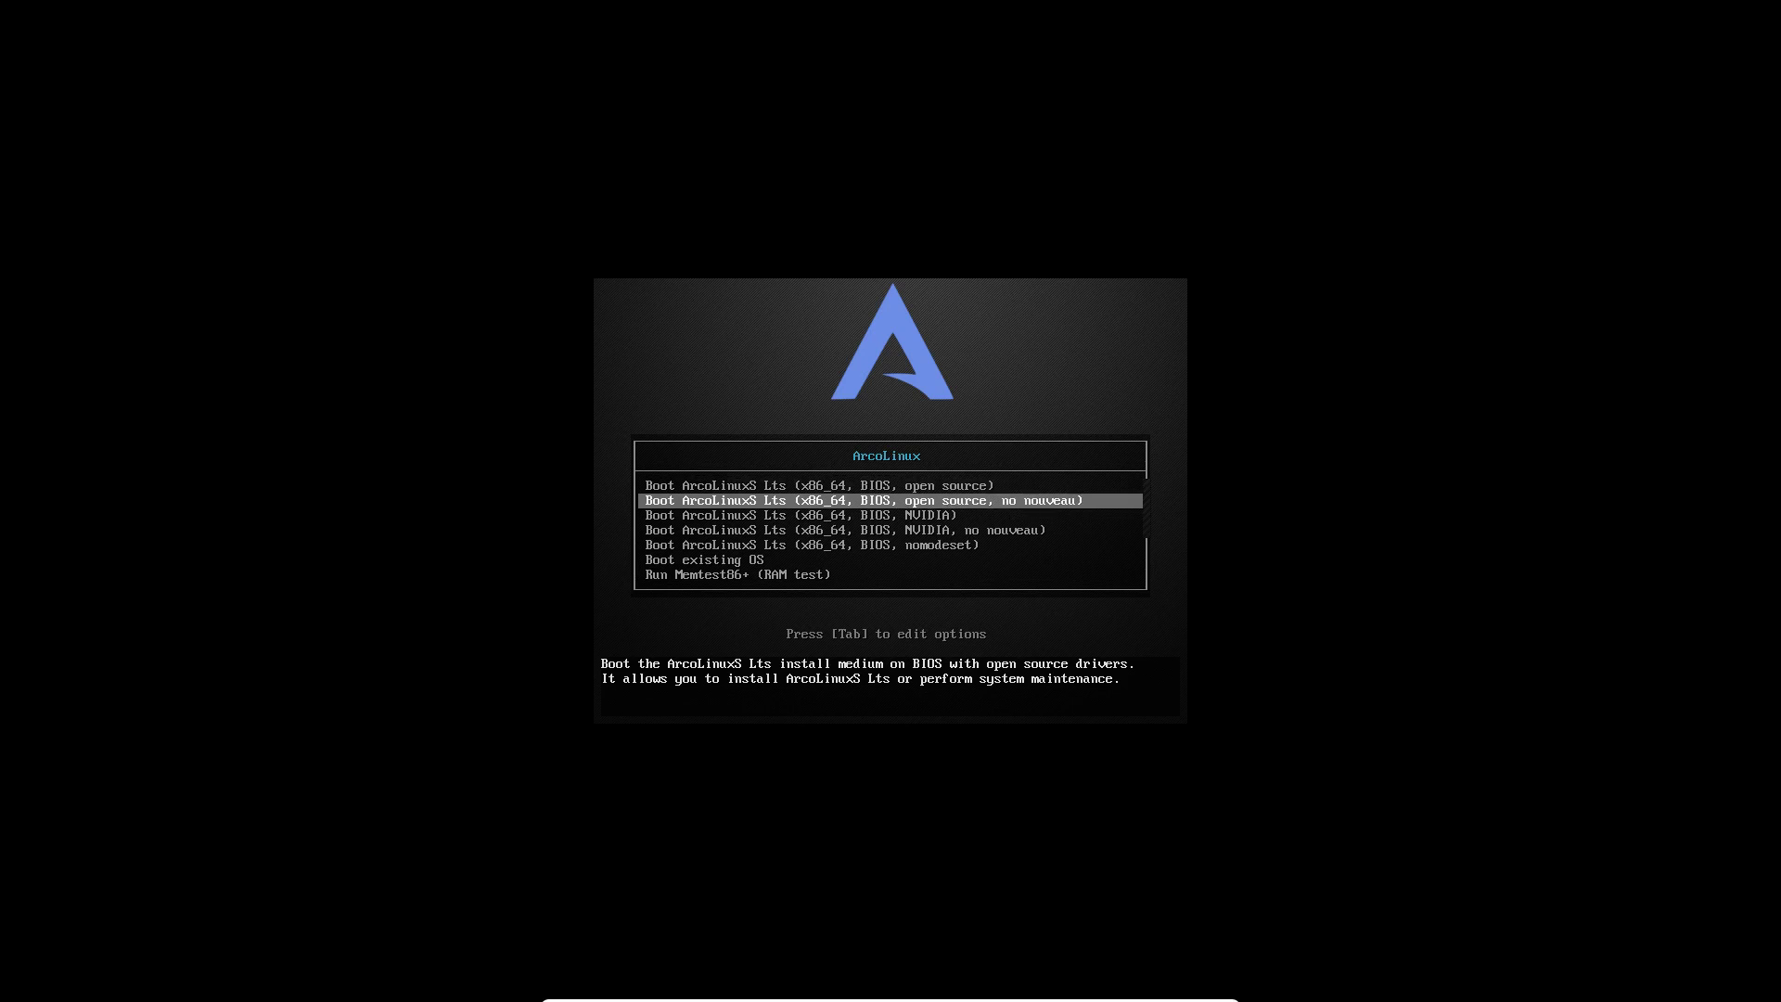
key("Up")
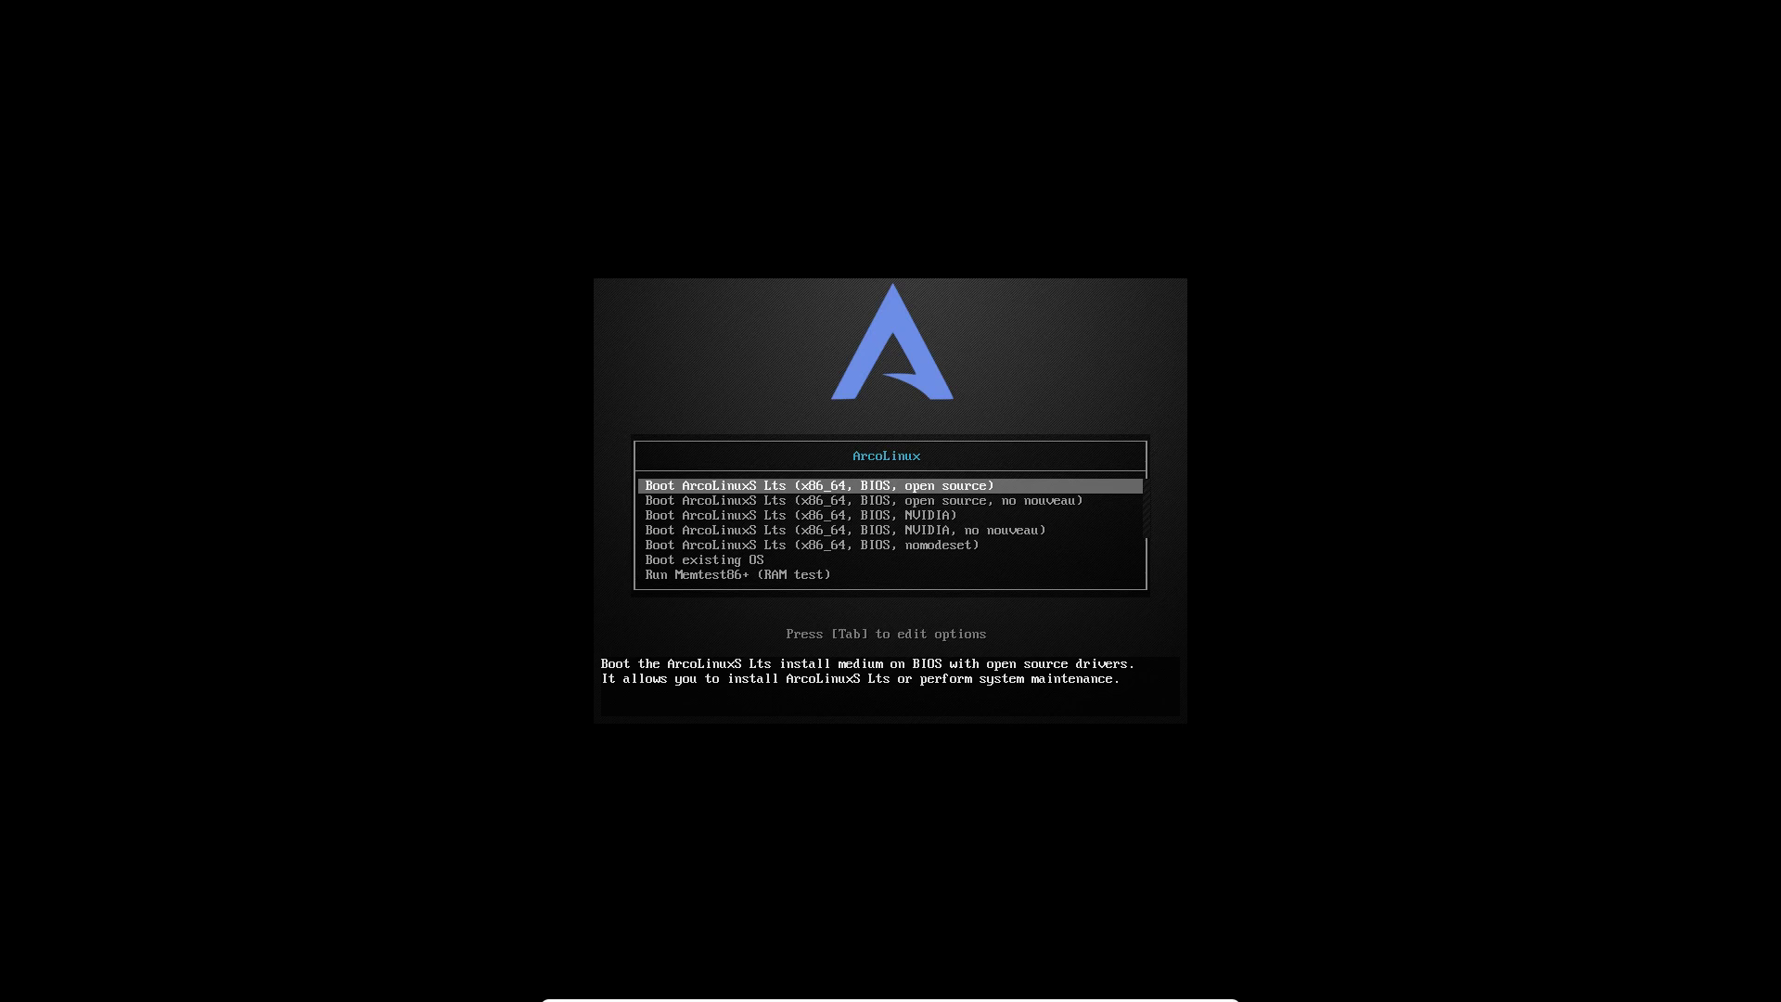
key("Down")
key("Up")
key("Down")
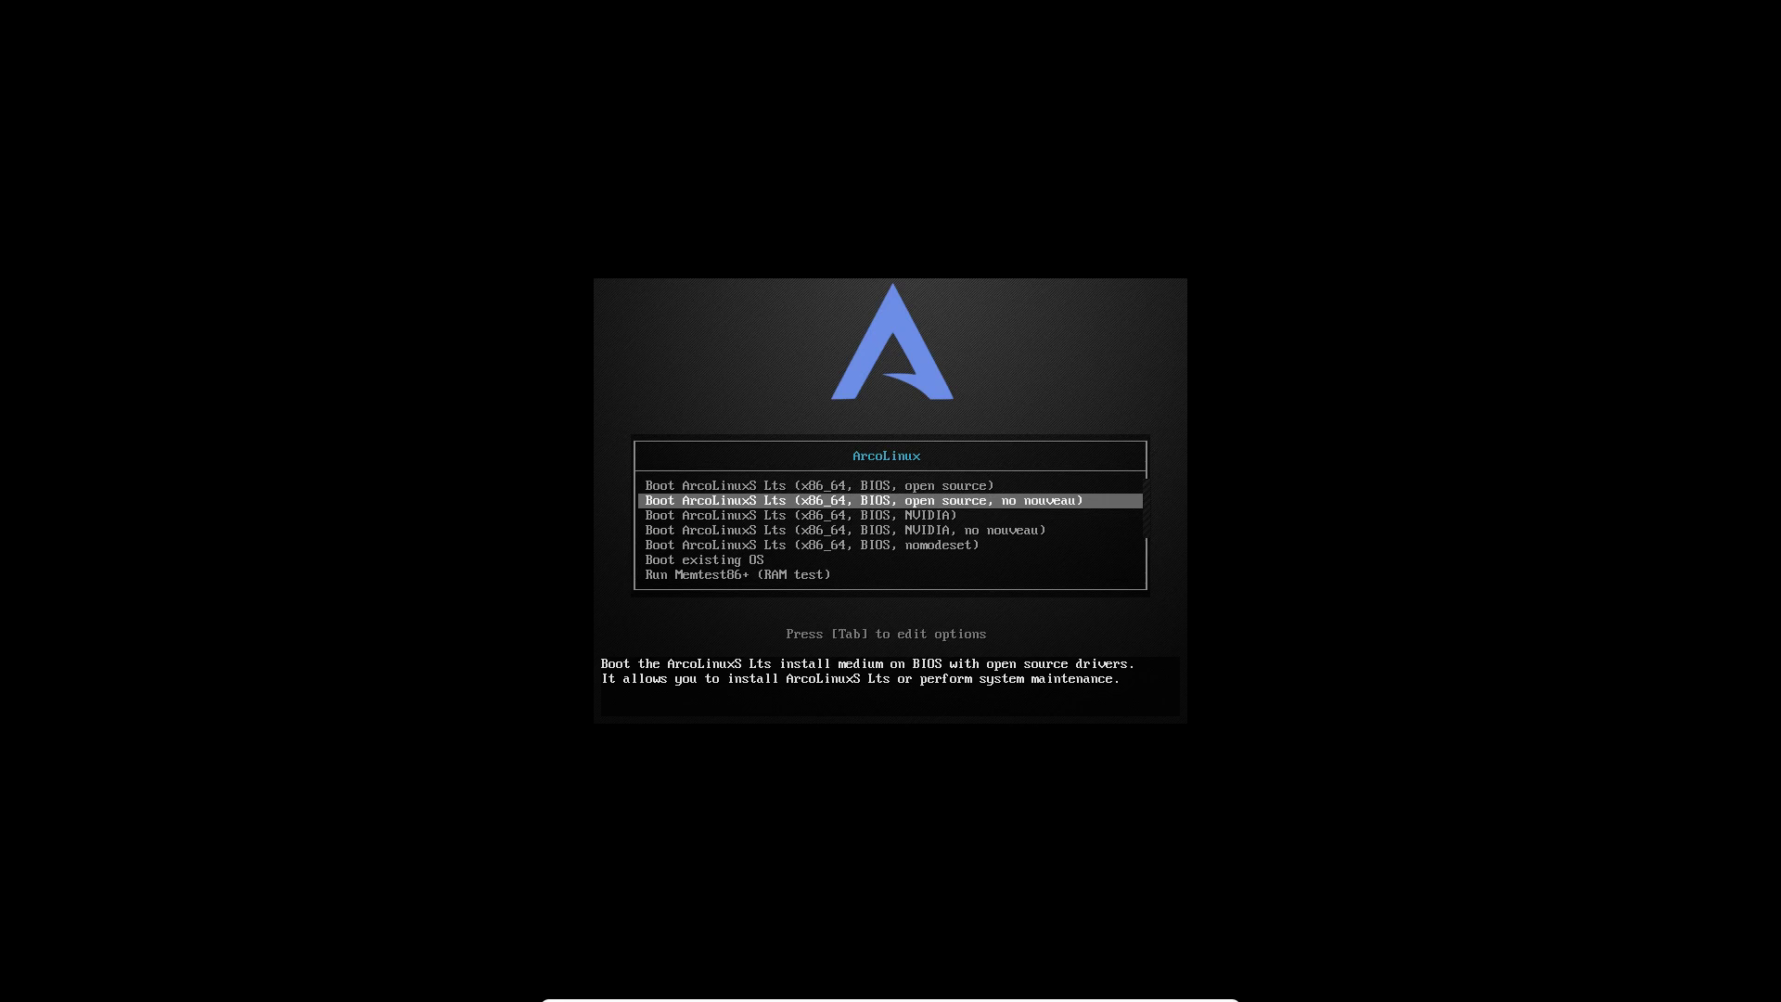
key("Down")
key("Down")
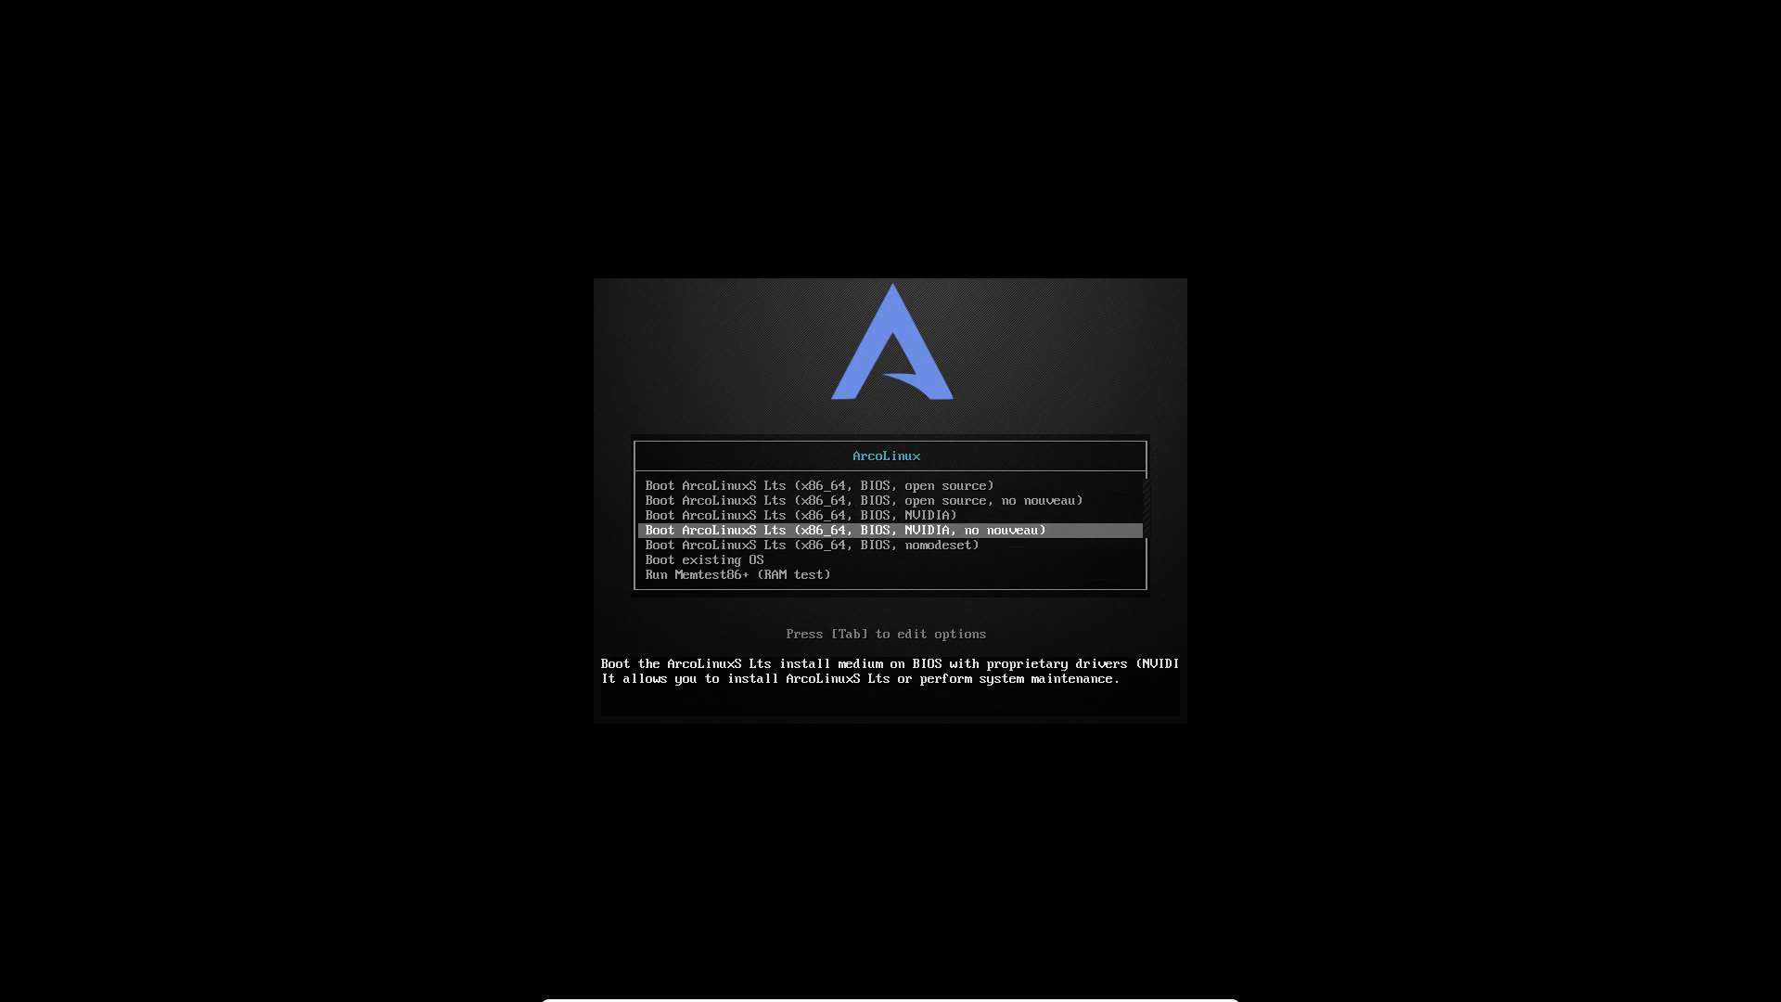
key("Up")
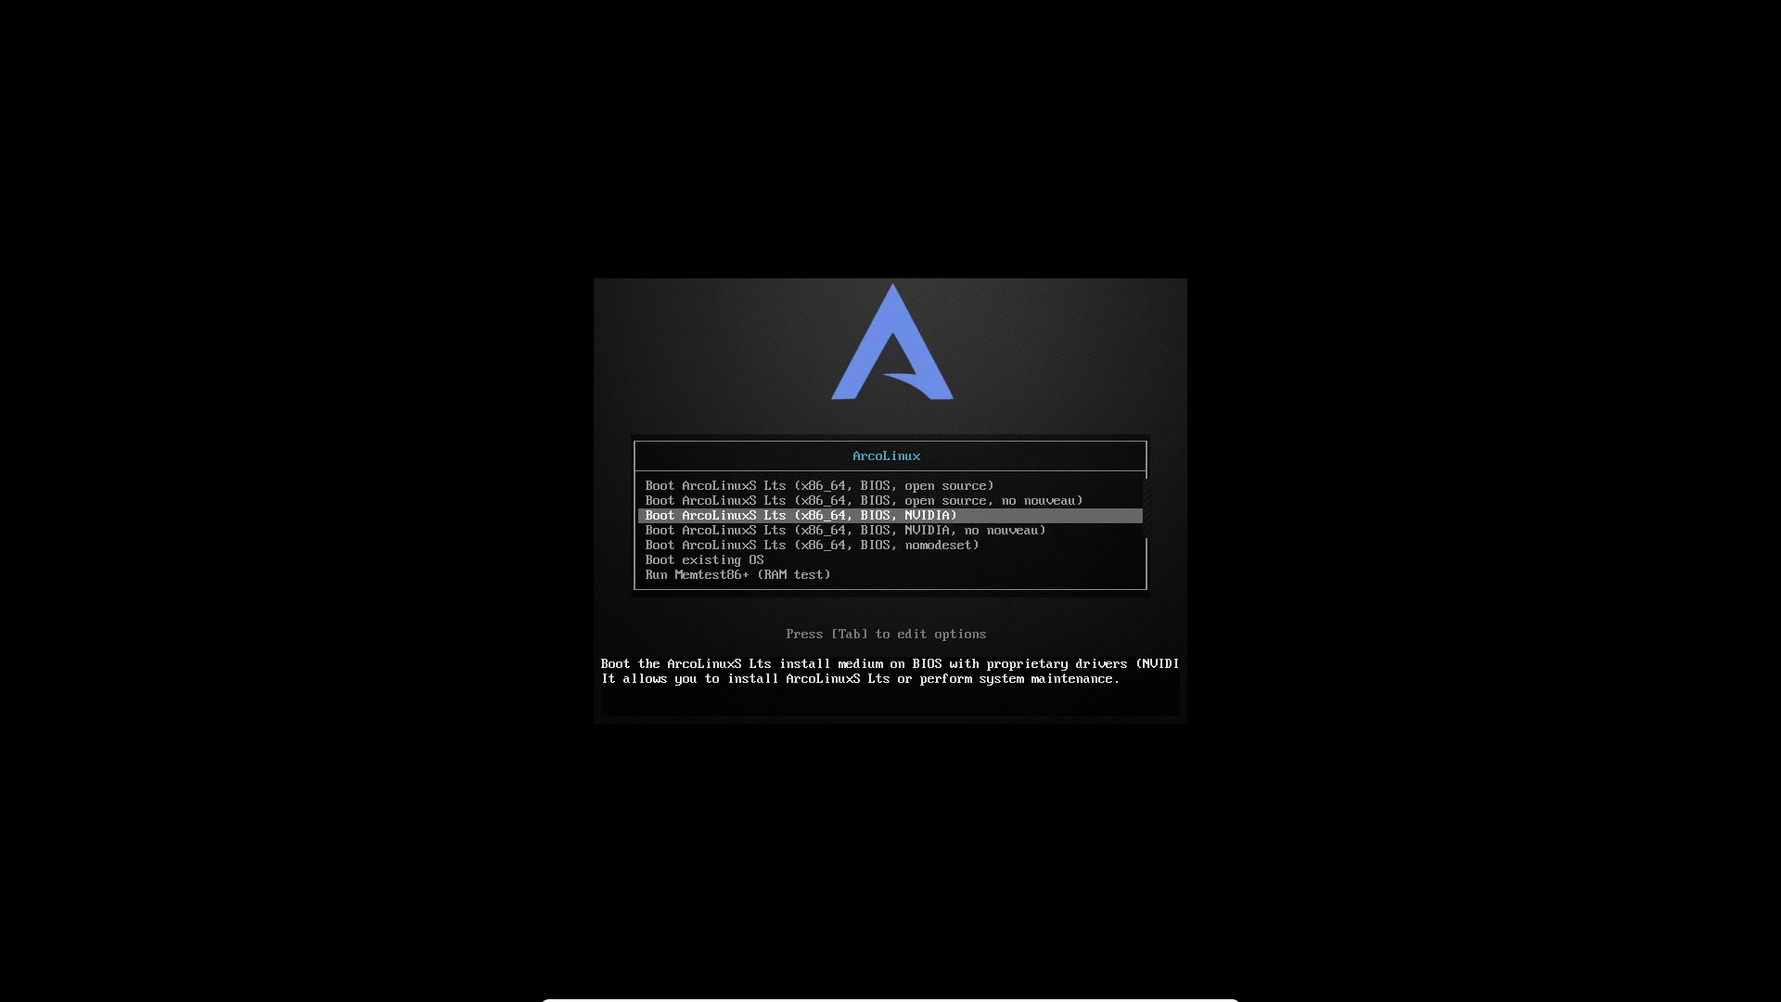
key("Down")
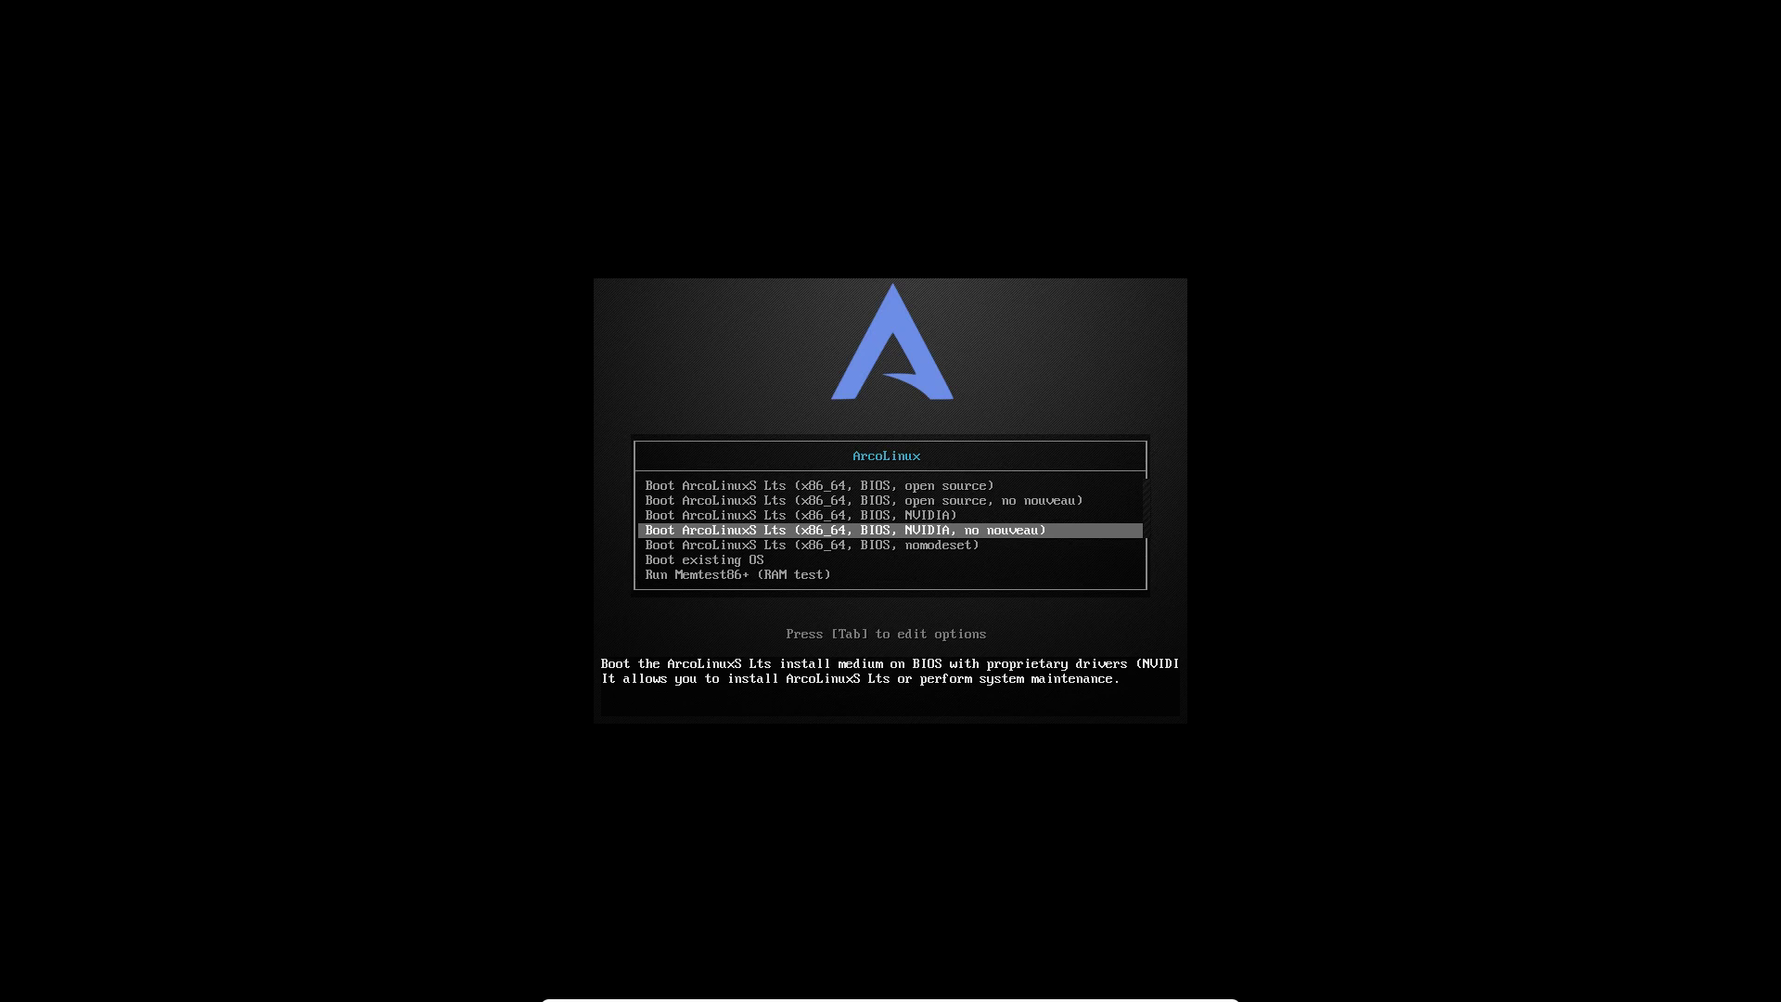
key("Up")
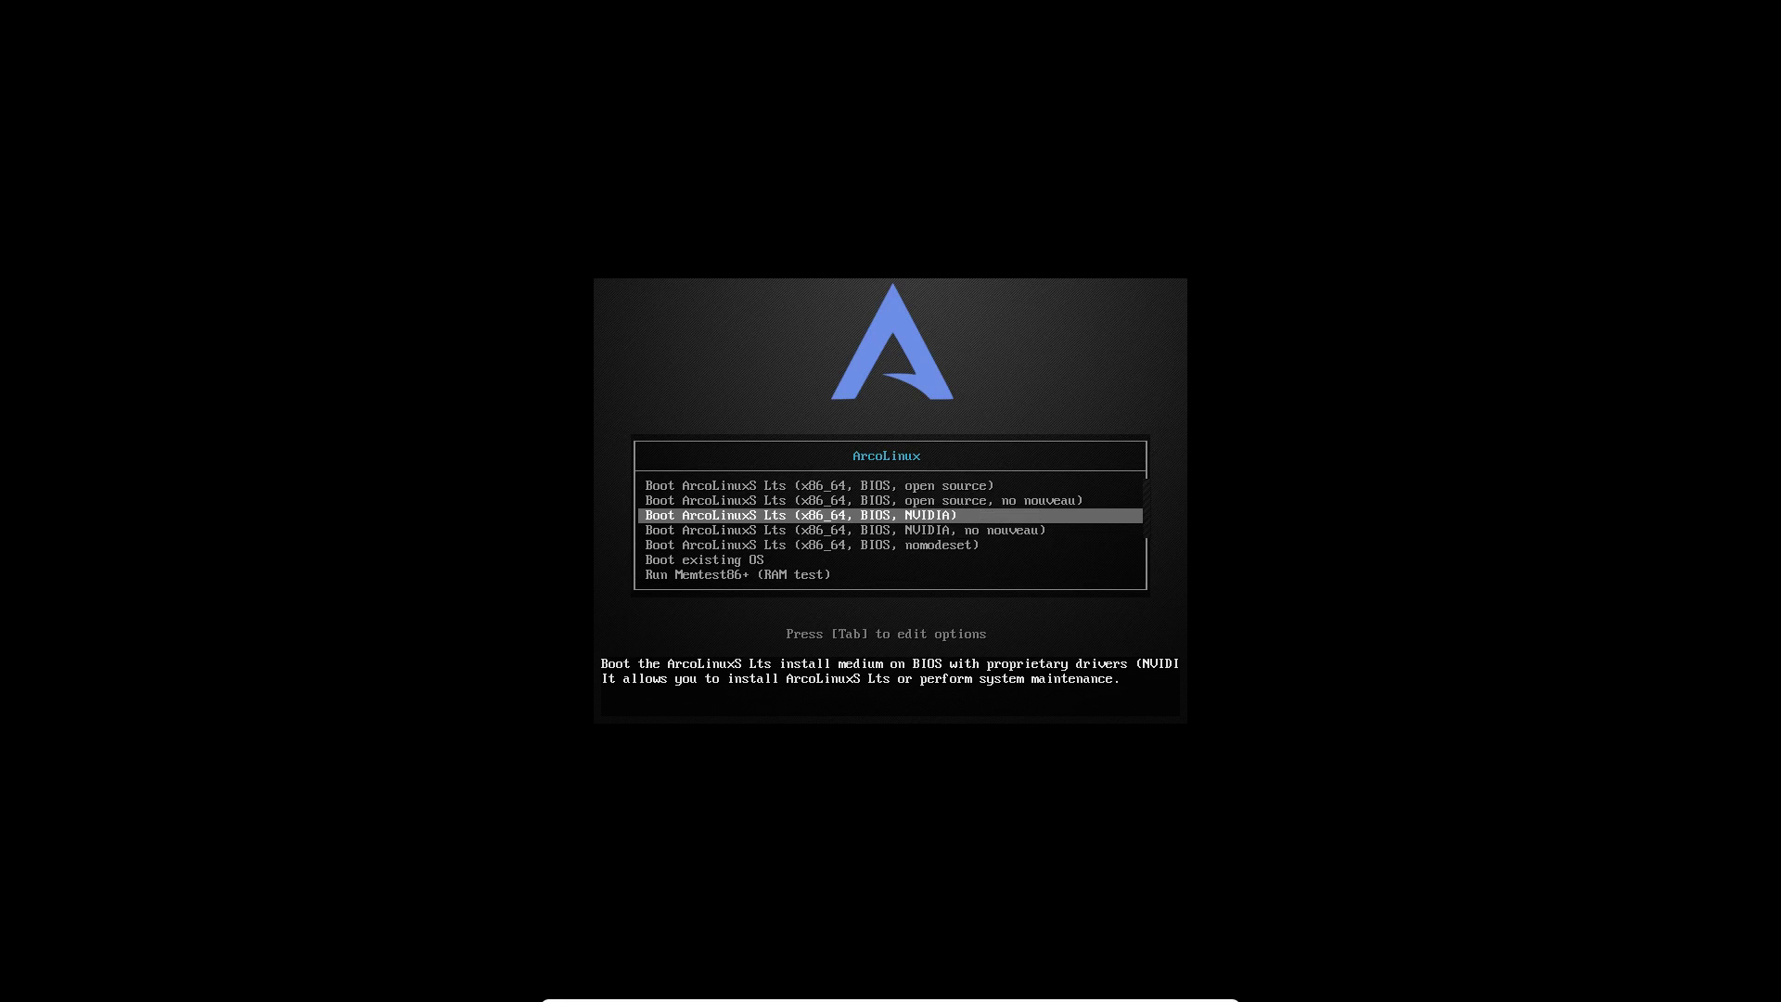
key("Down")
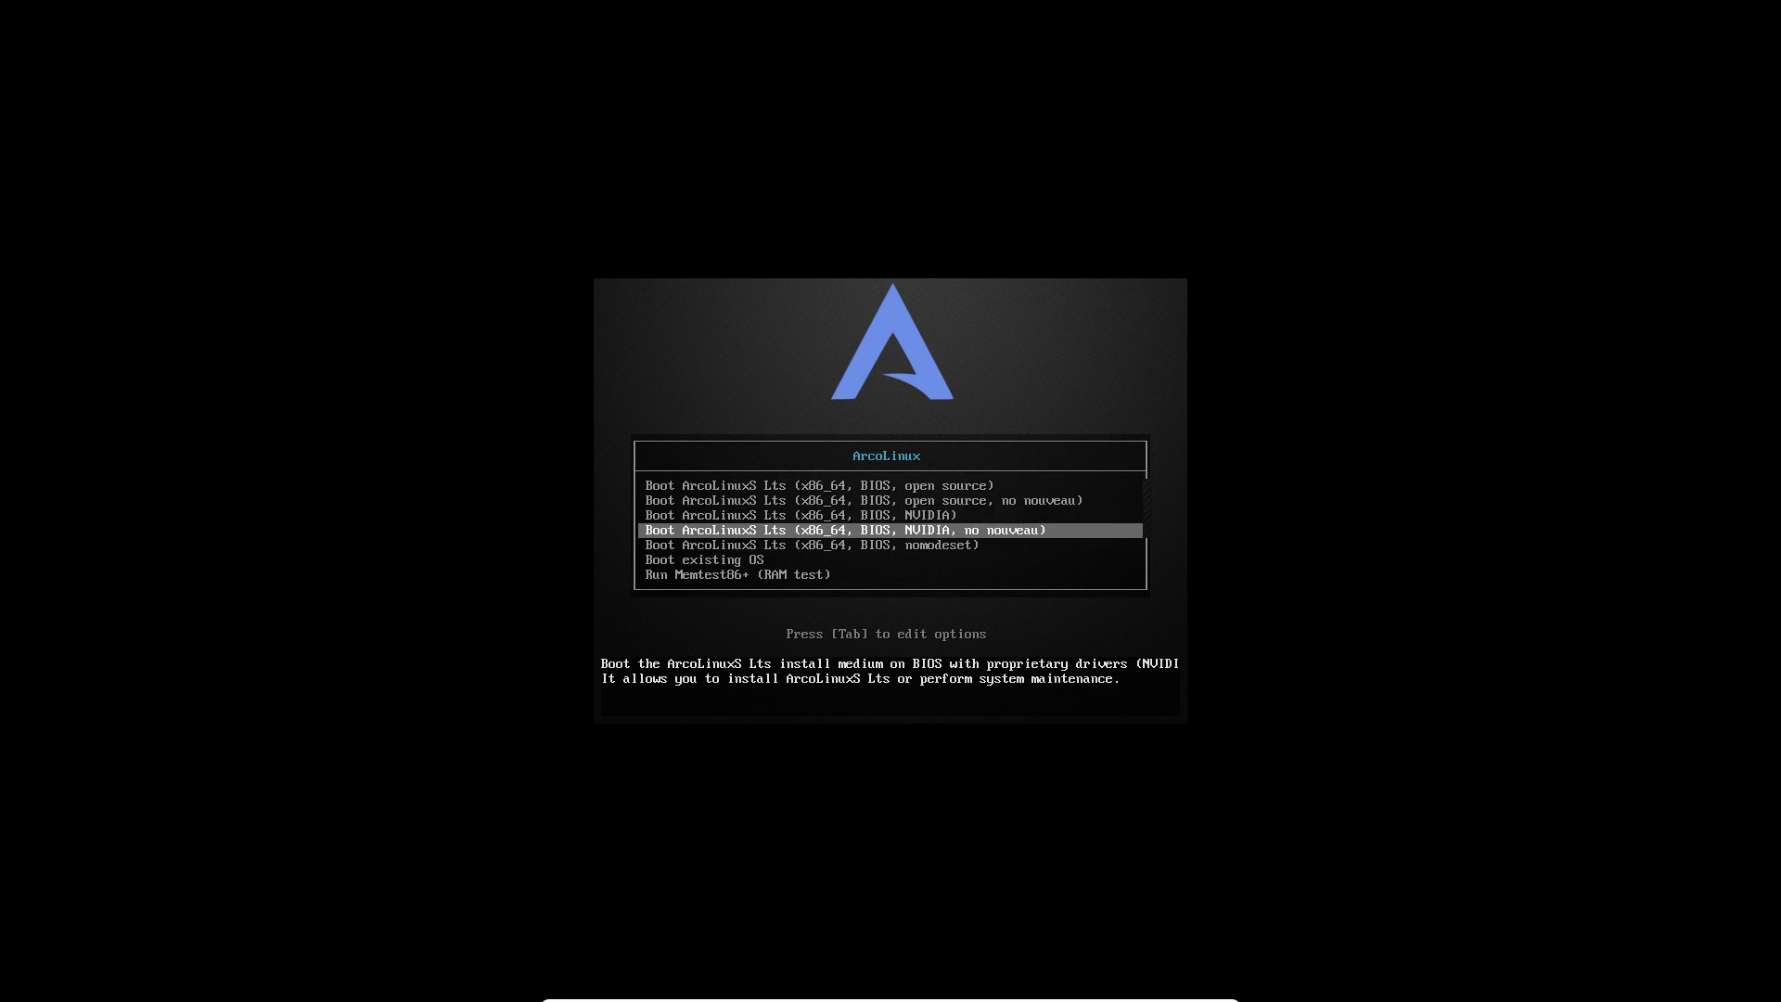
key("Up")
key("Up")
key("Up")
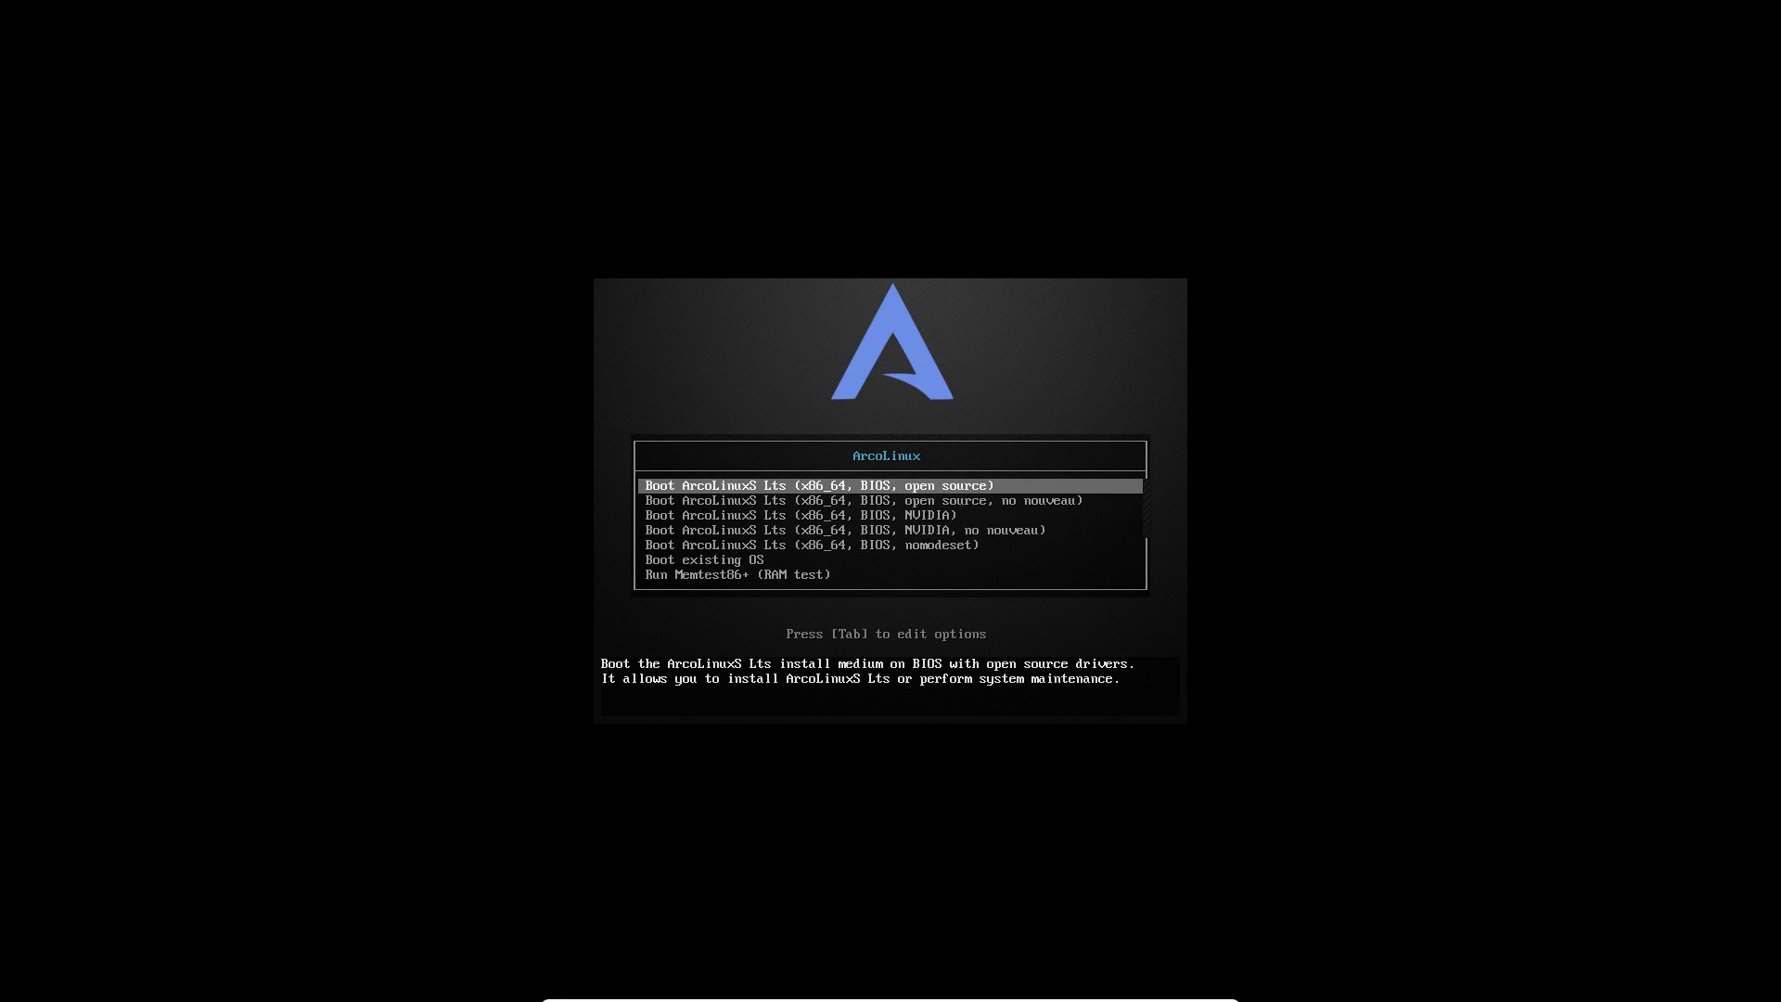
Step: Look over the NVIDIA entries, then boot the 'open source, no nouveau' option
key("Down")
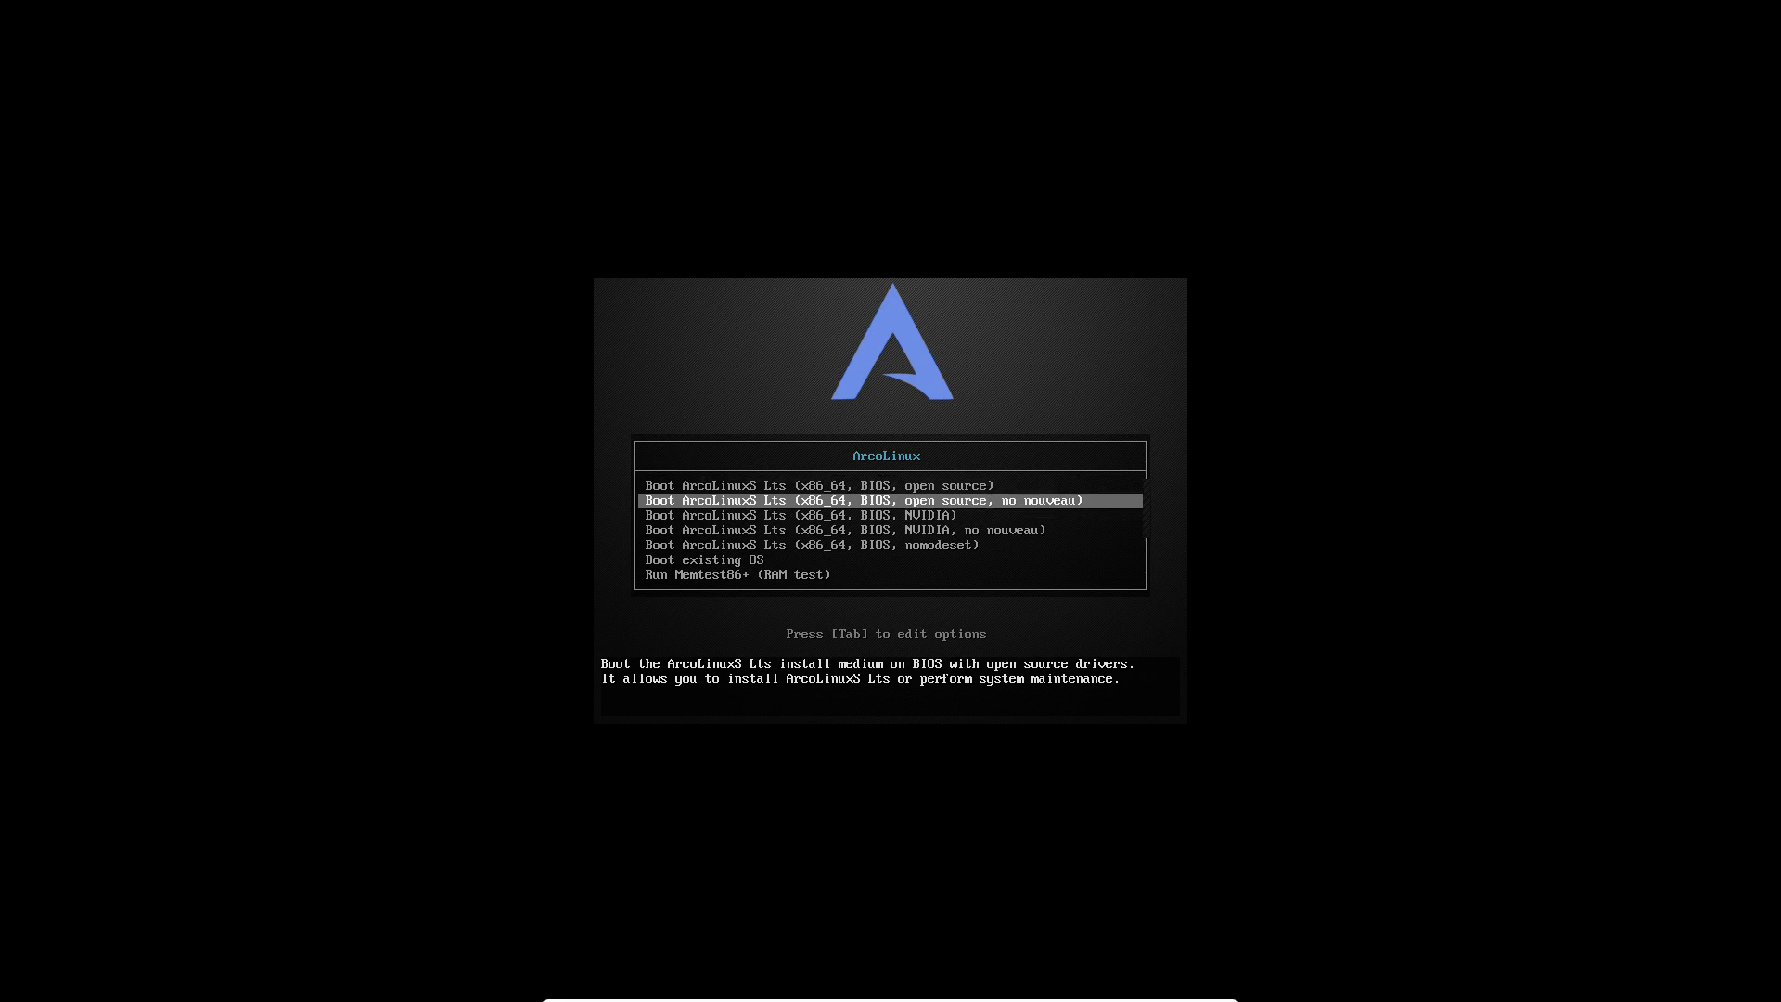
key("Down")
key("Down")
key("Down")
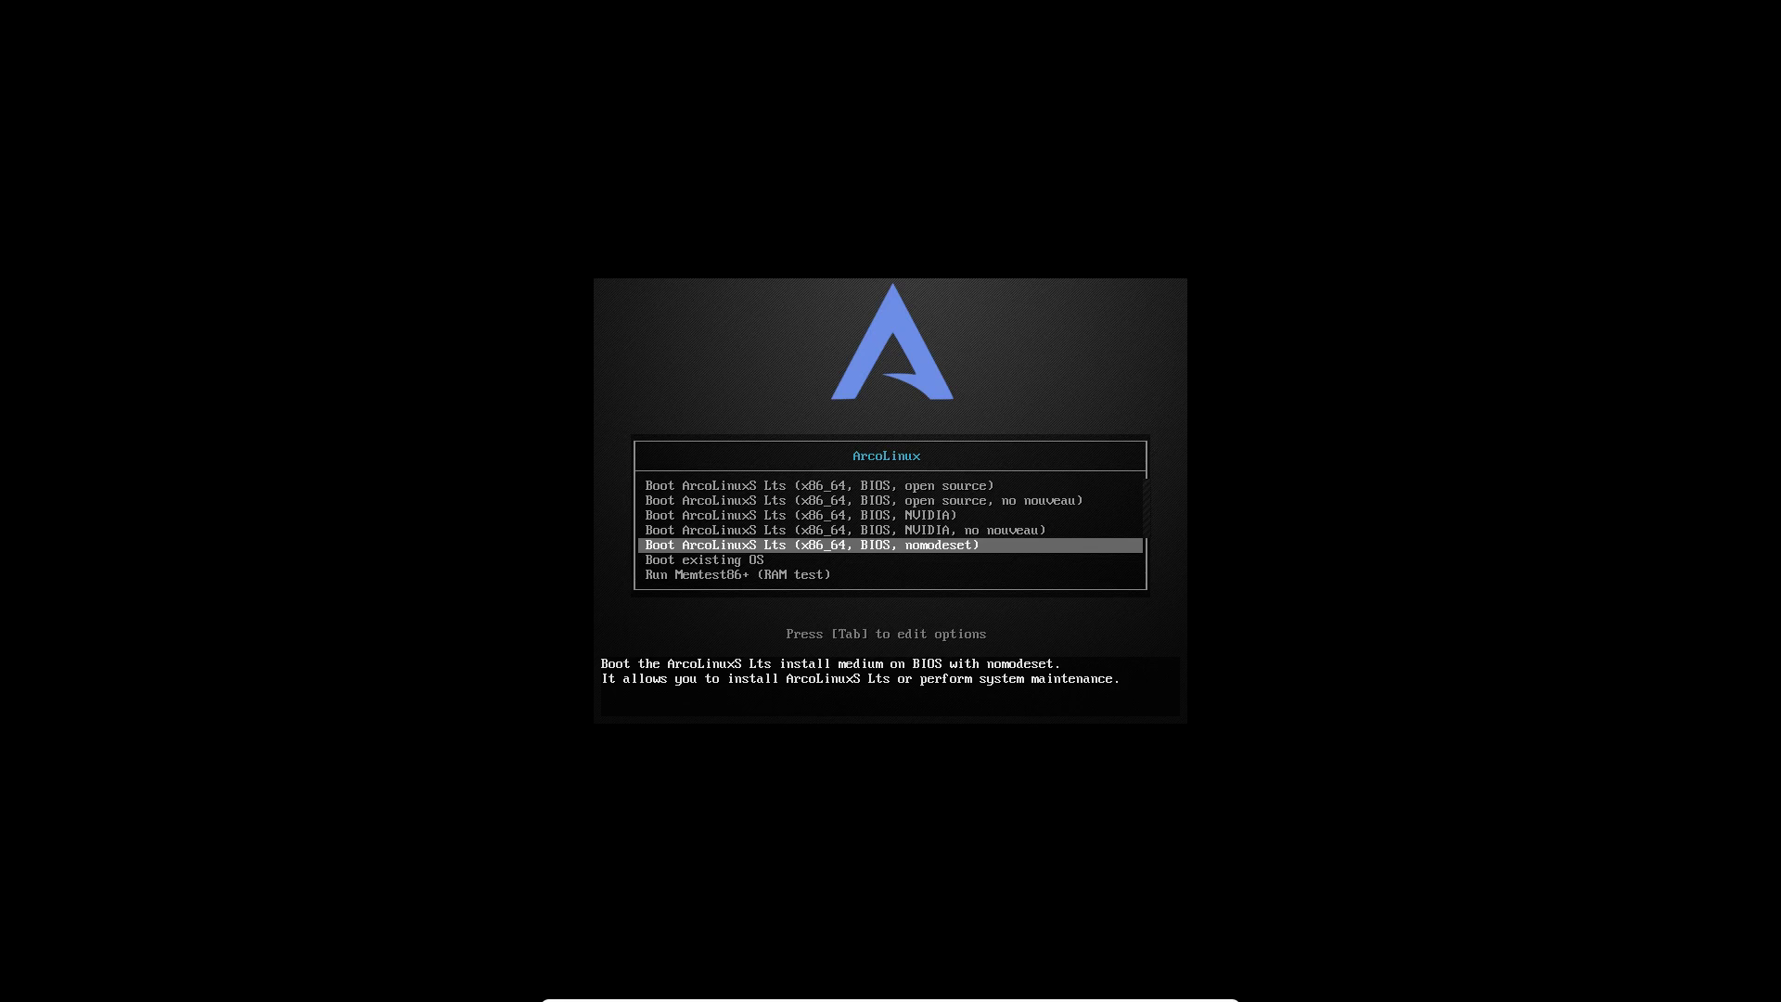
key("Up")
key("Up")
key("Up")
key("Up")
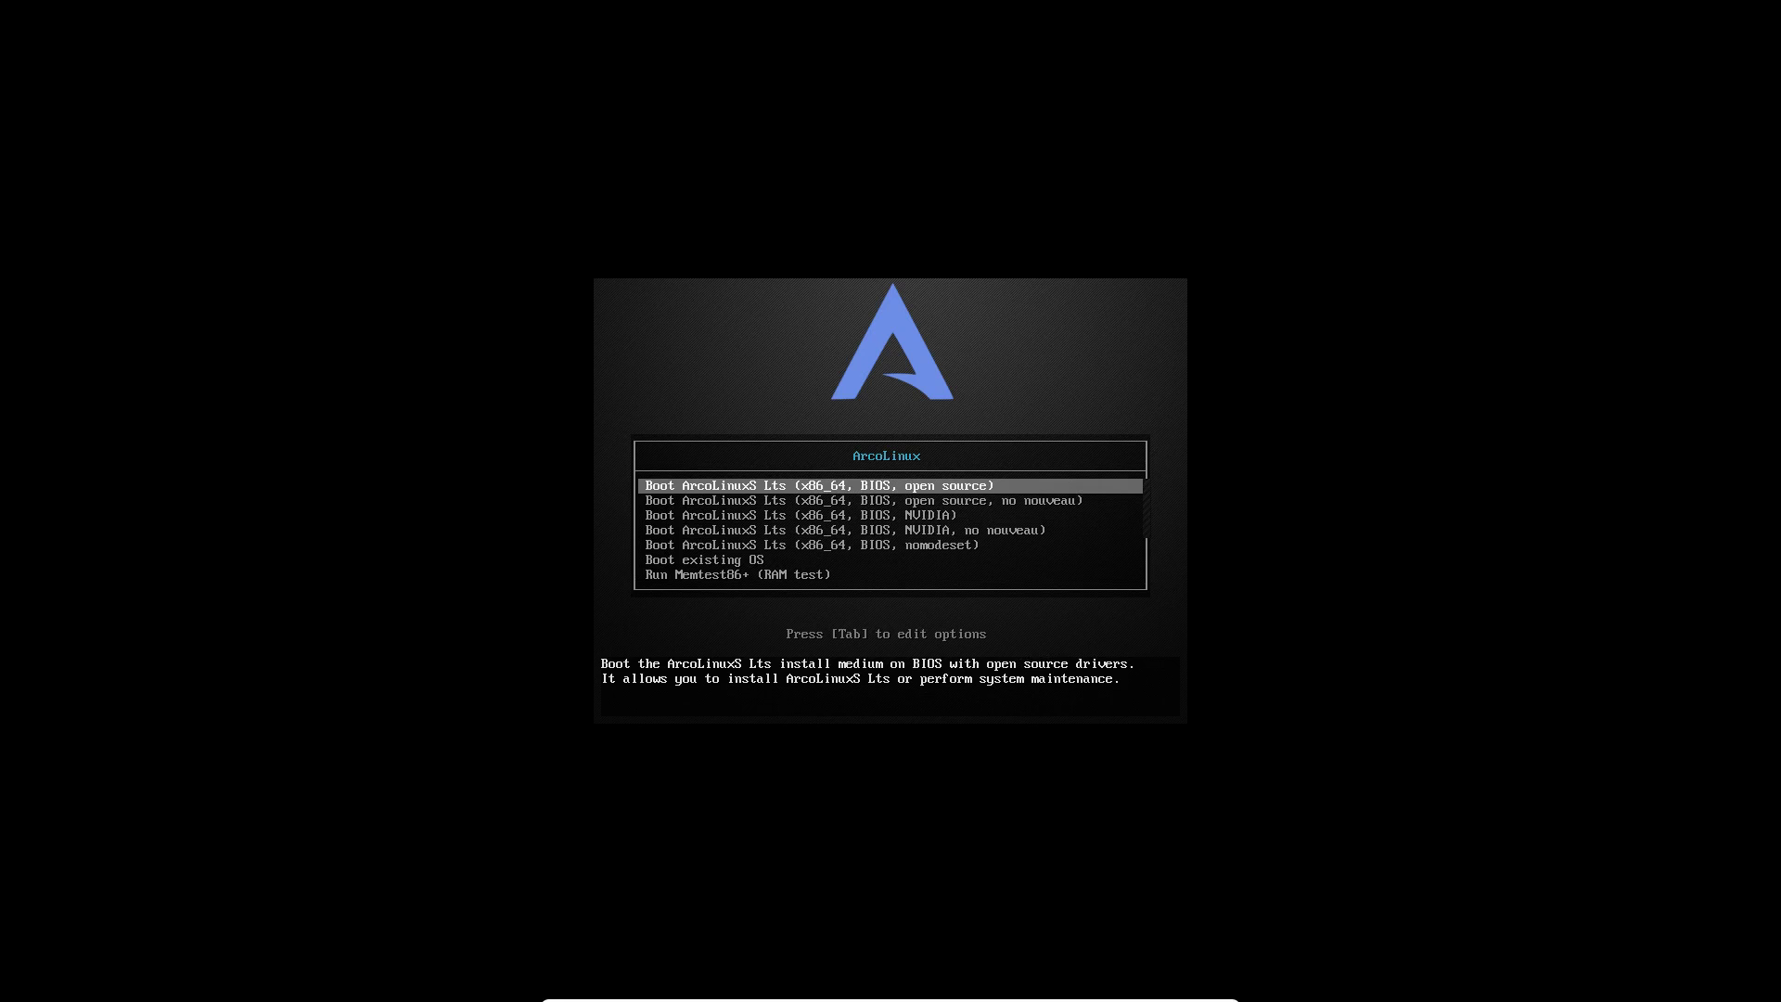
key("Down")
key("Down")
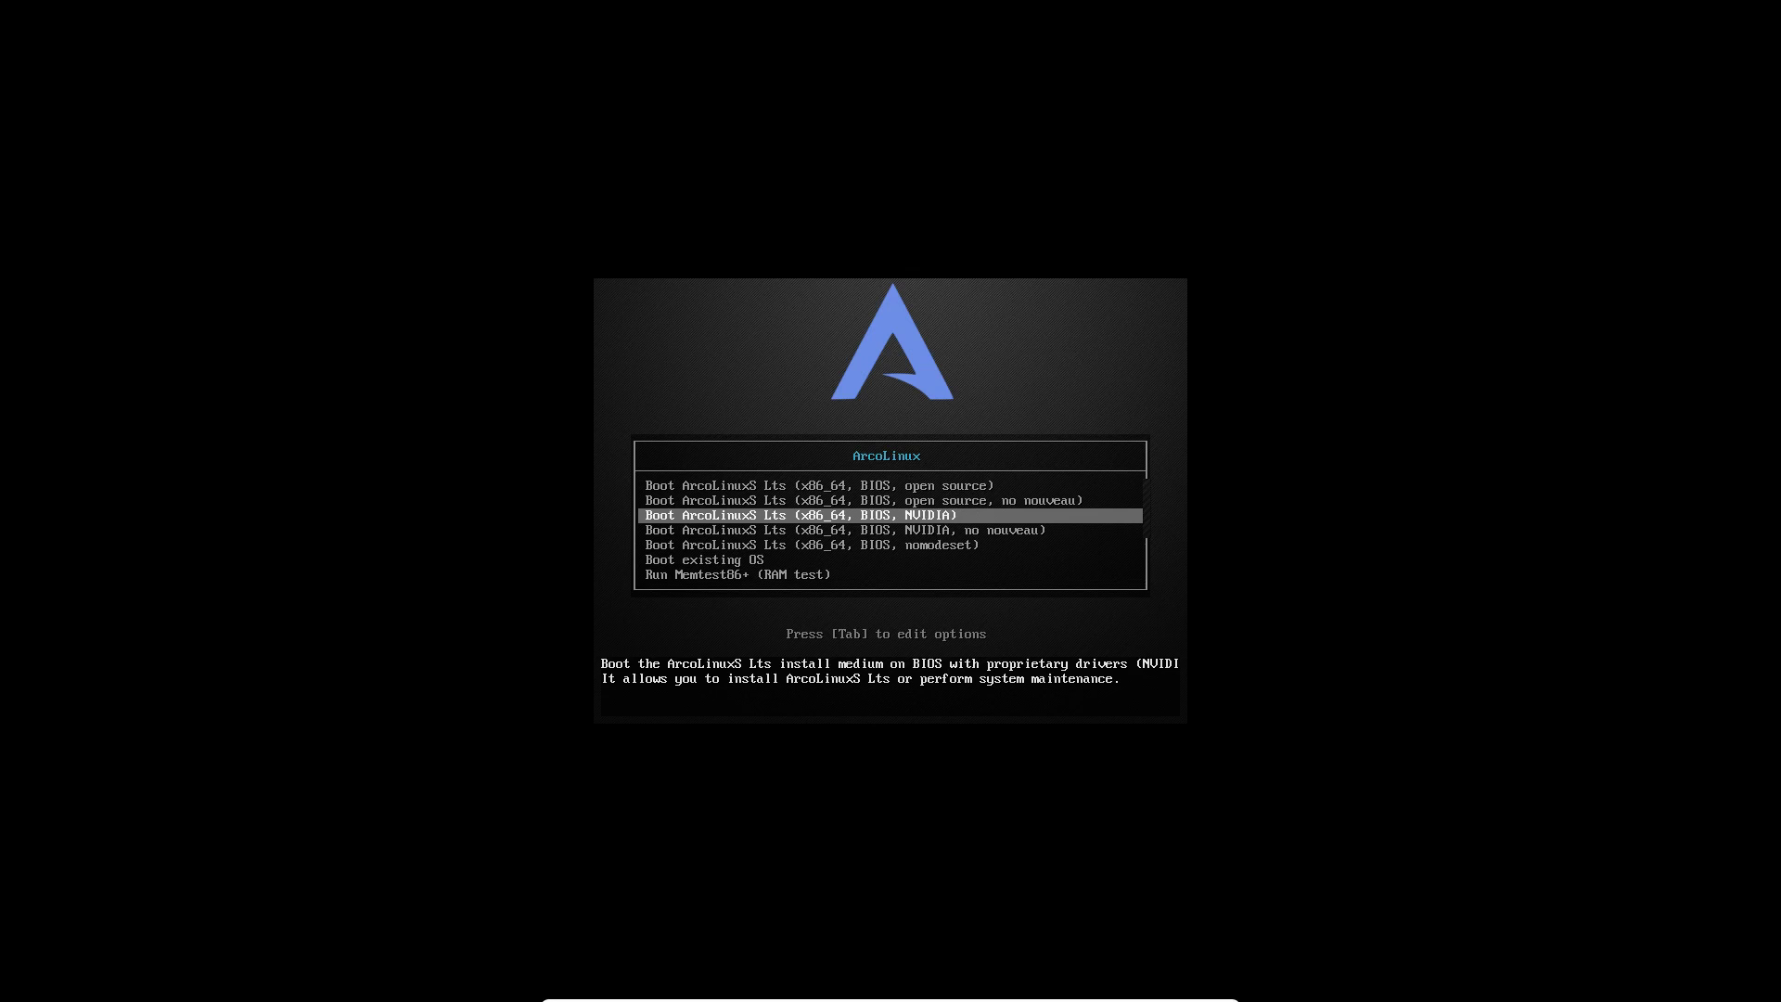
key("Up")
key("Up")
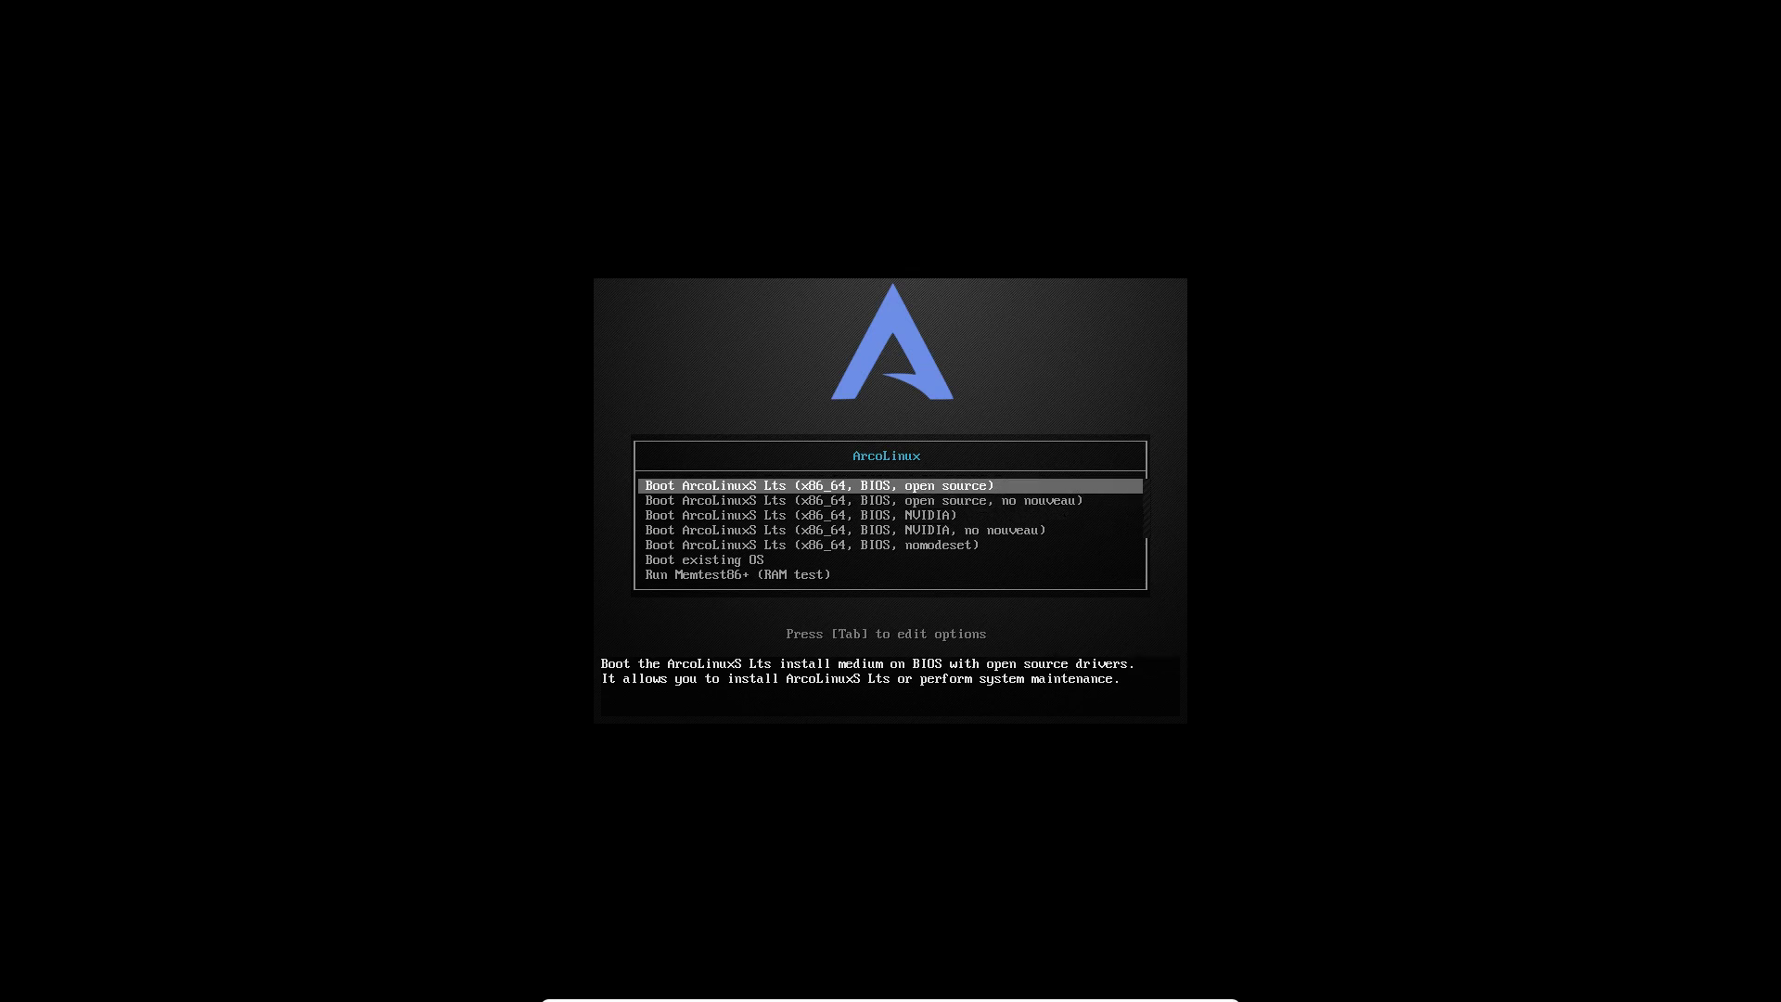
key("Down")
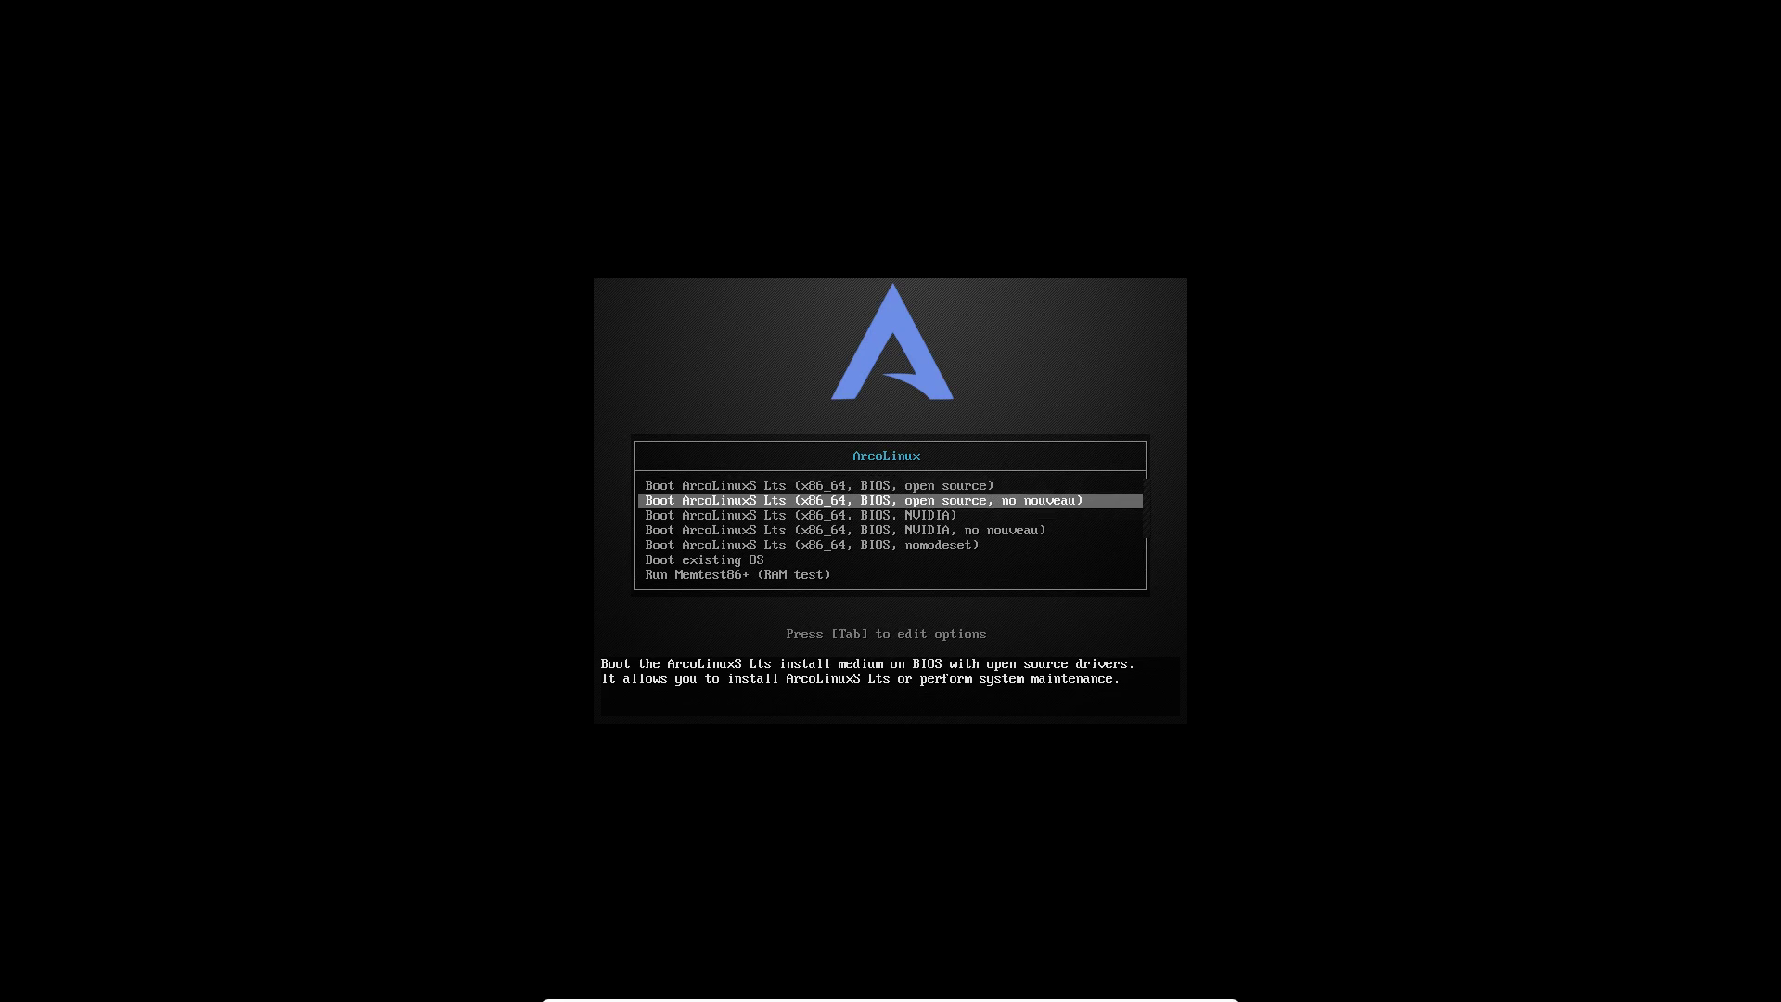
key("Return")
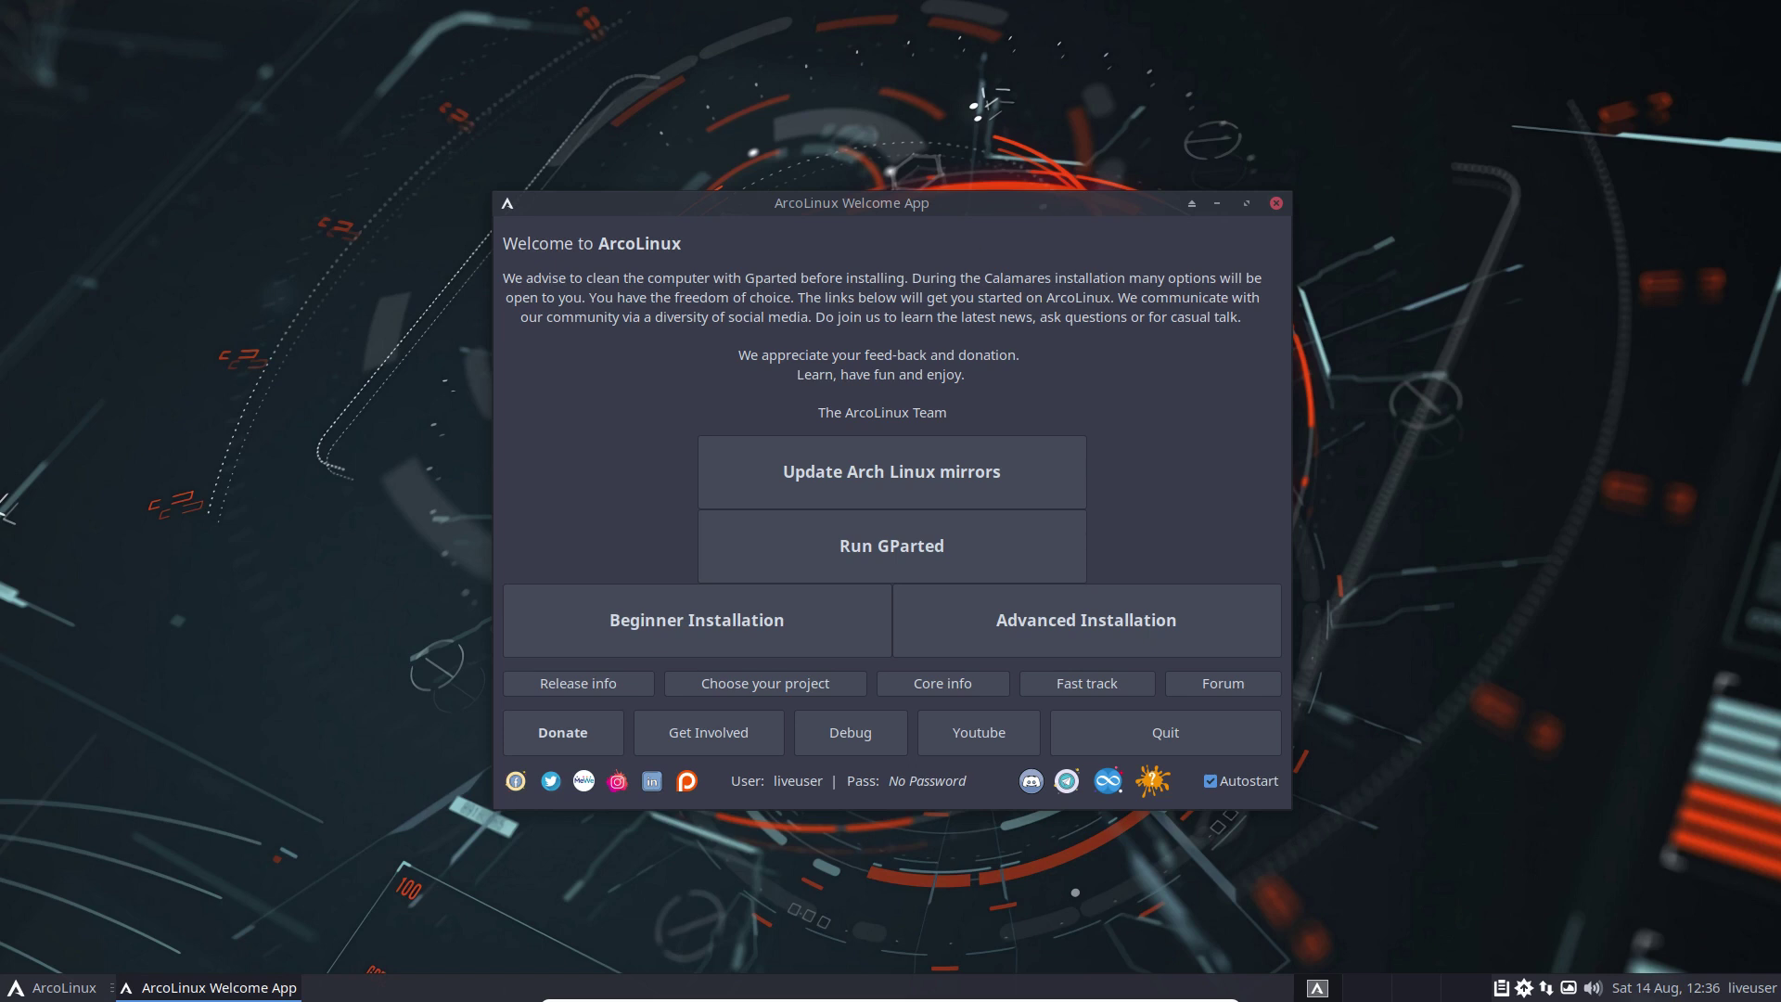
Step: Exit full-screen with Right Ctrl+F so ArcoLinuxS-Lts runs in a normal window
left_click(1399, 476)
key("Control_R+f")
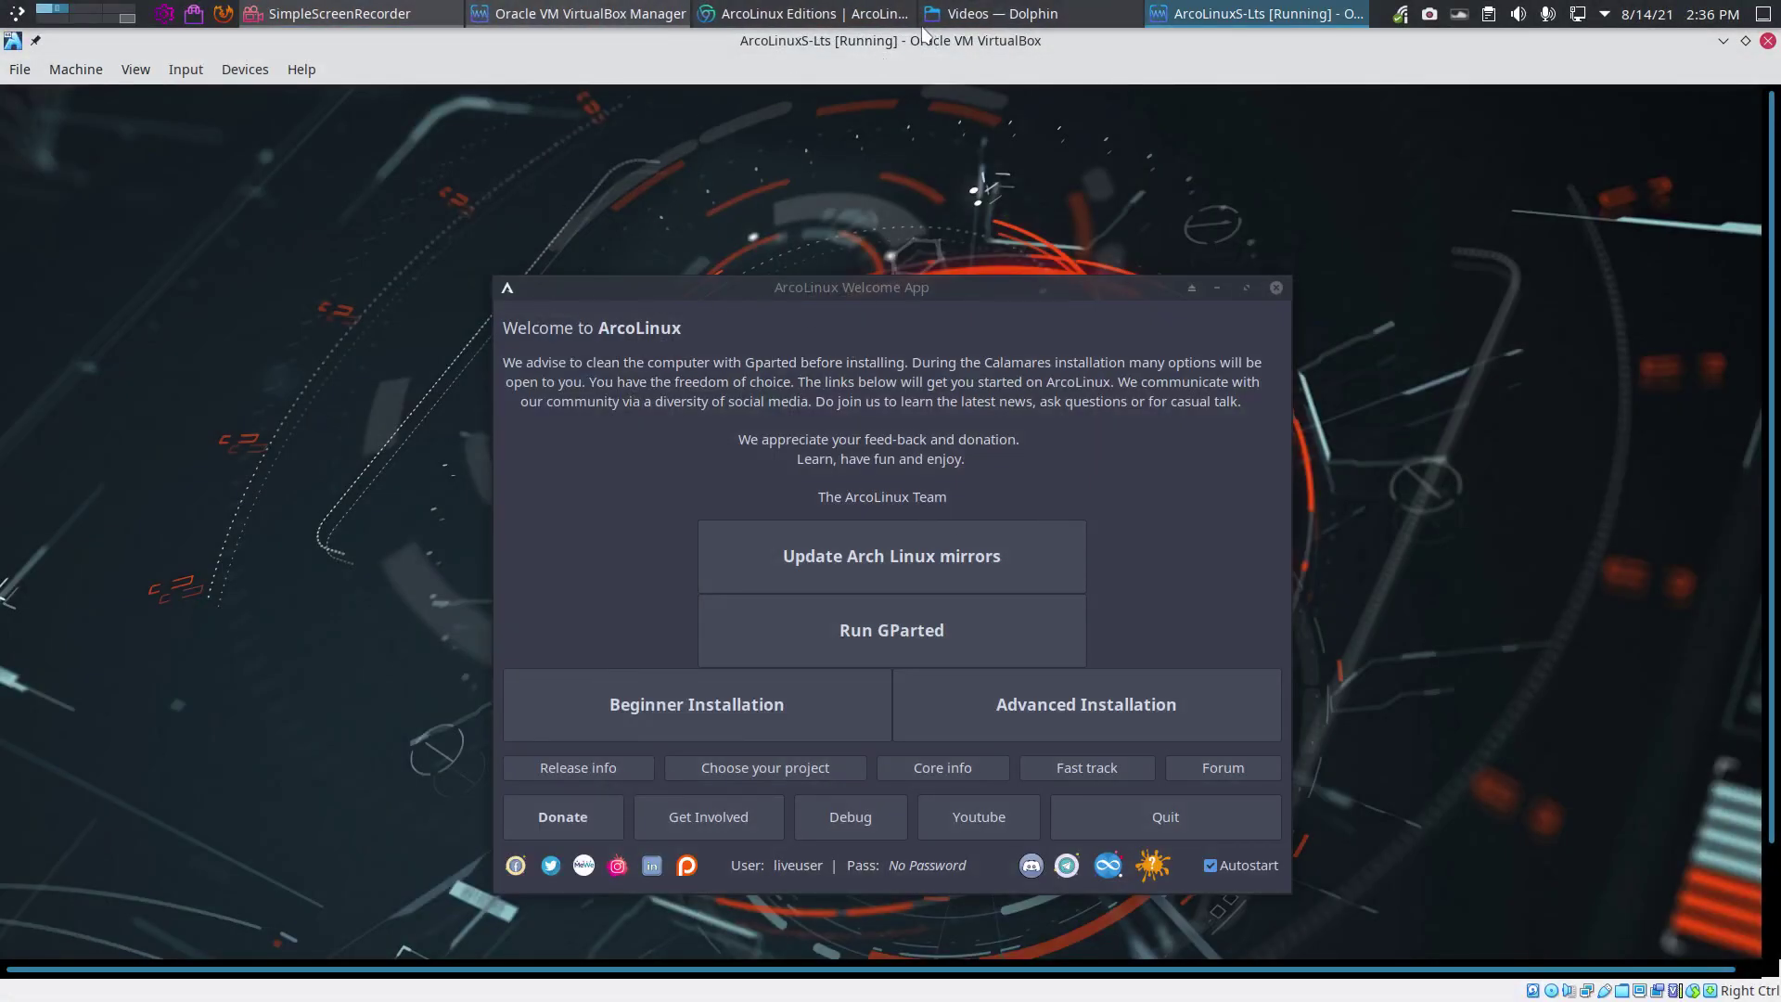
Step: In Chromium, scroll through the ArcoLinux editions comparison table
left_click(824, 12)
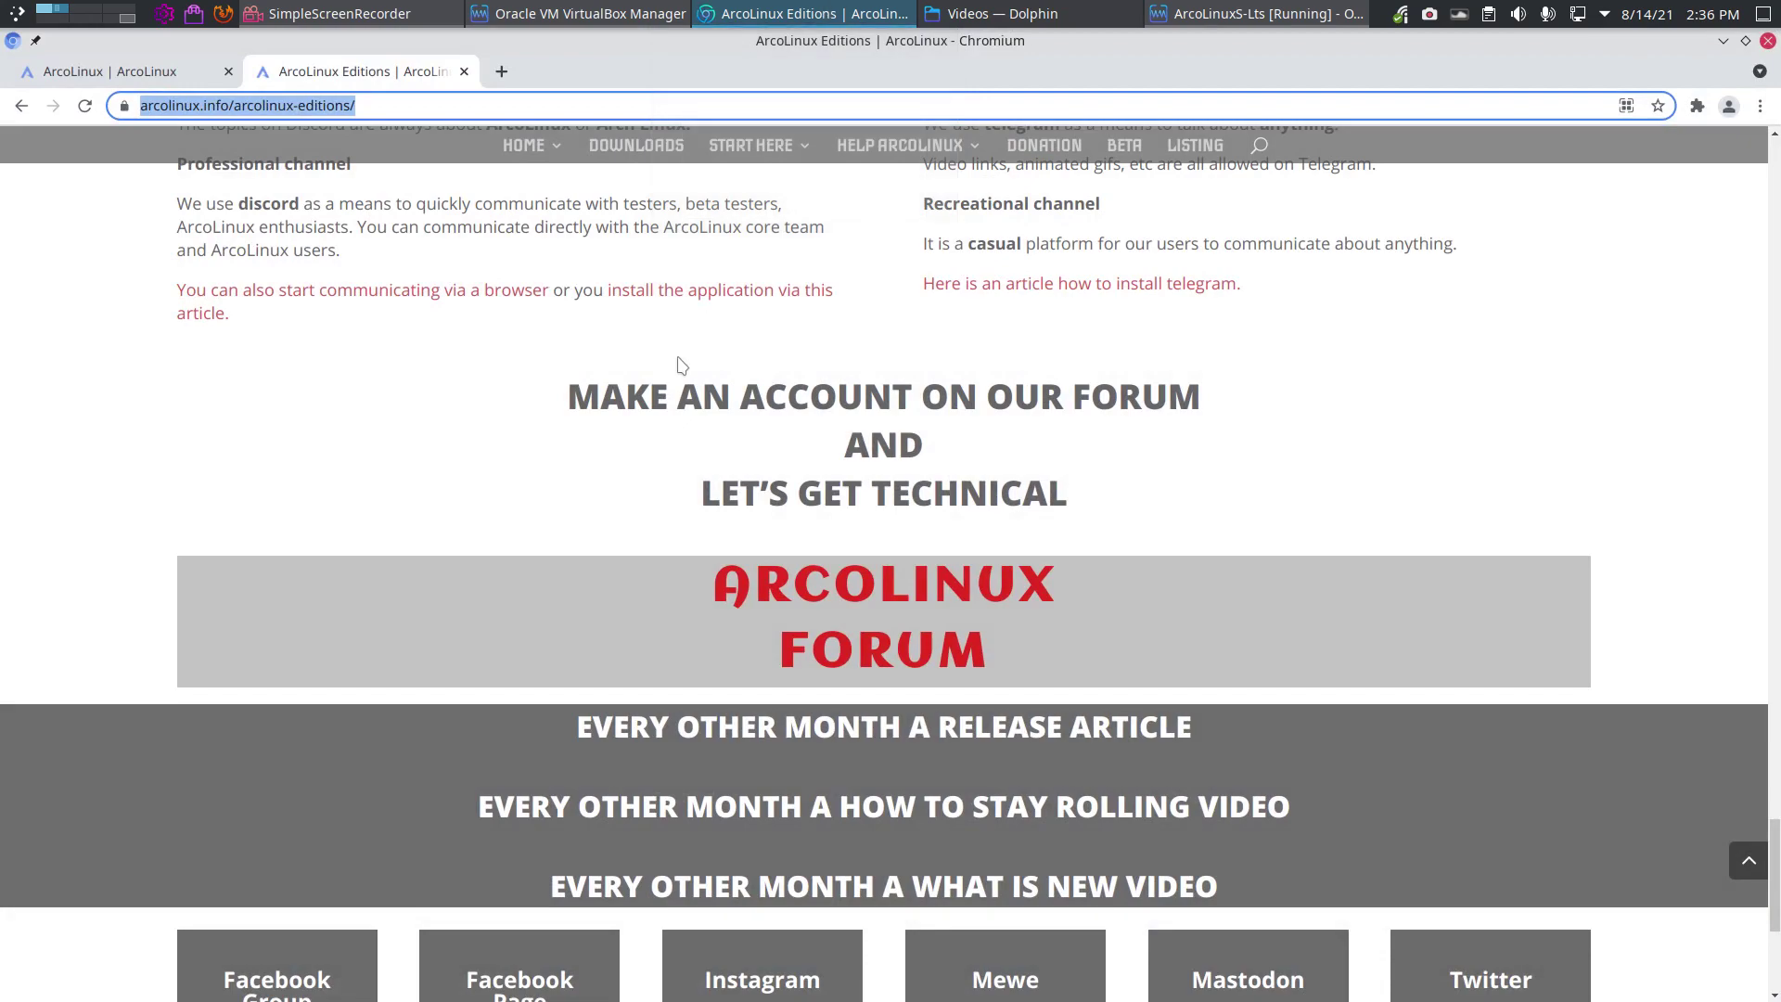
scroll(624, 340, "up", 20)
scroll(624, 340, "up", 6)
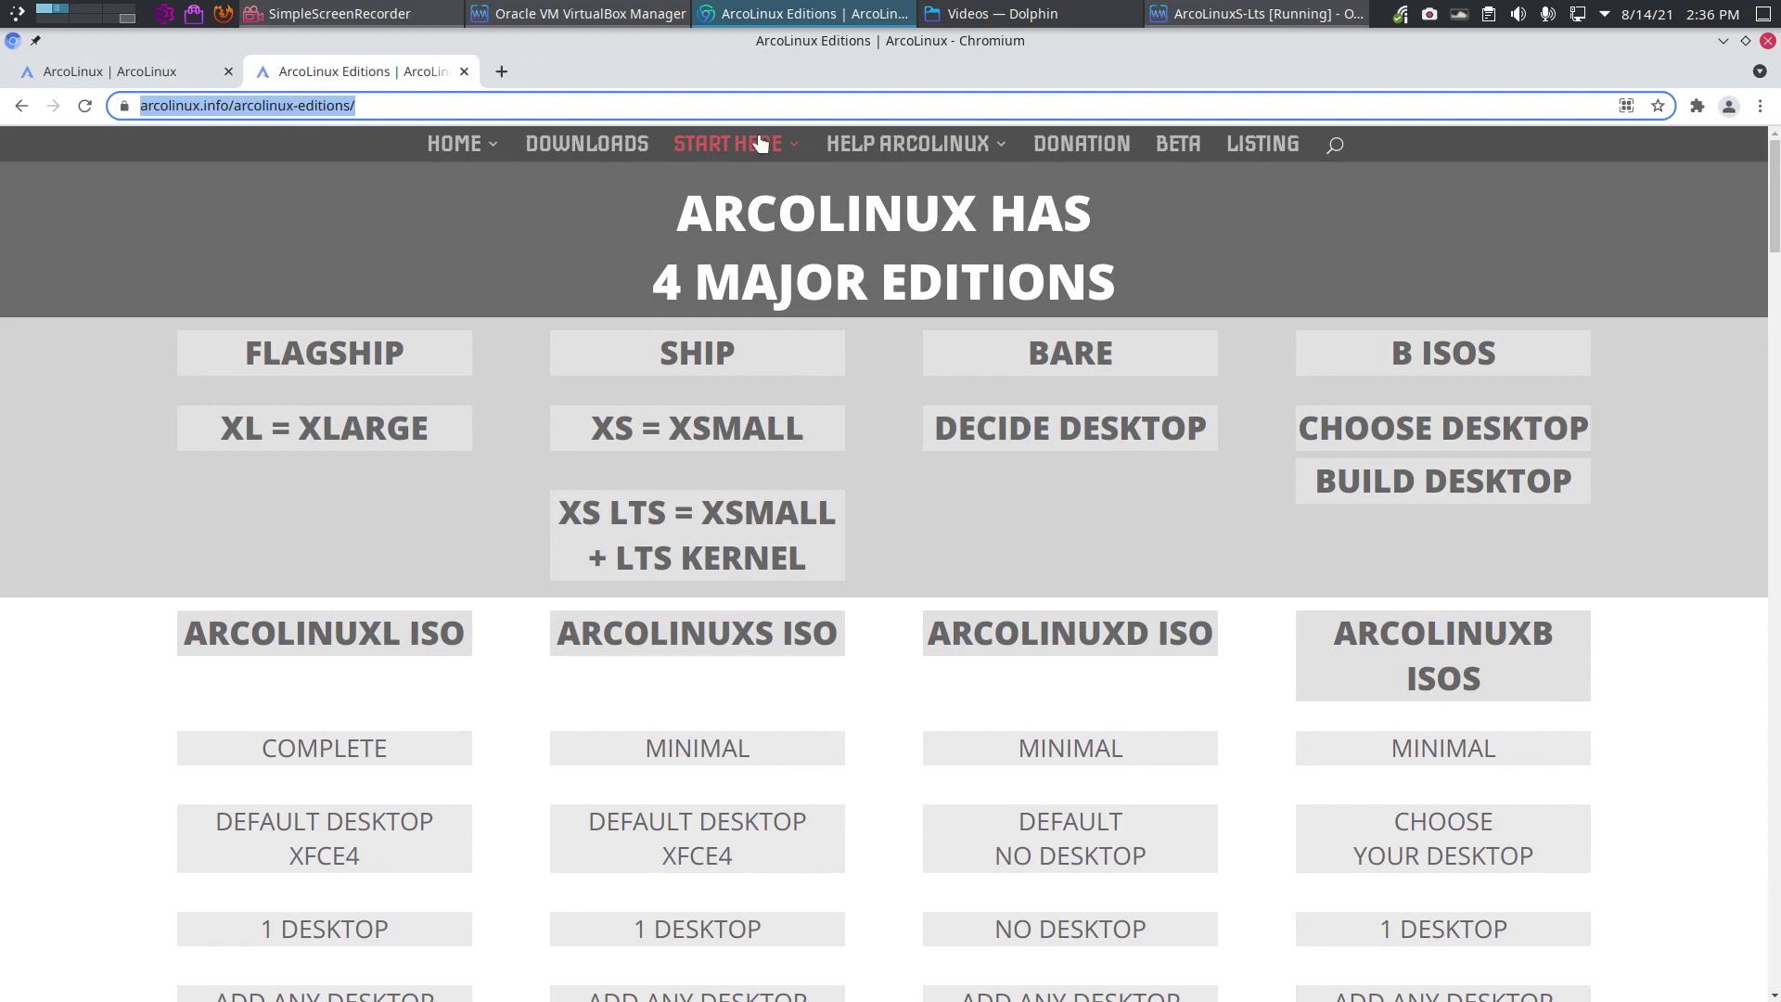
mouse_move(755, 146)
scroll(1264, 587, "down", 5)
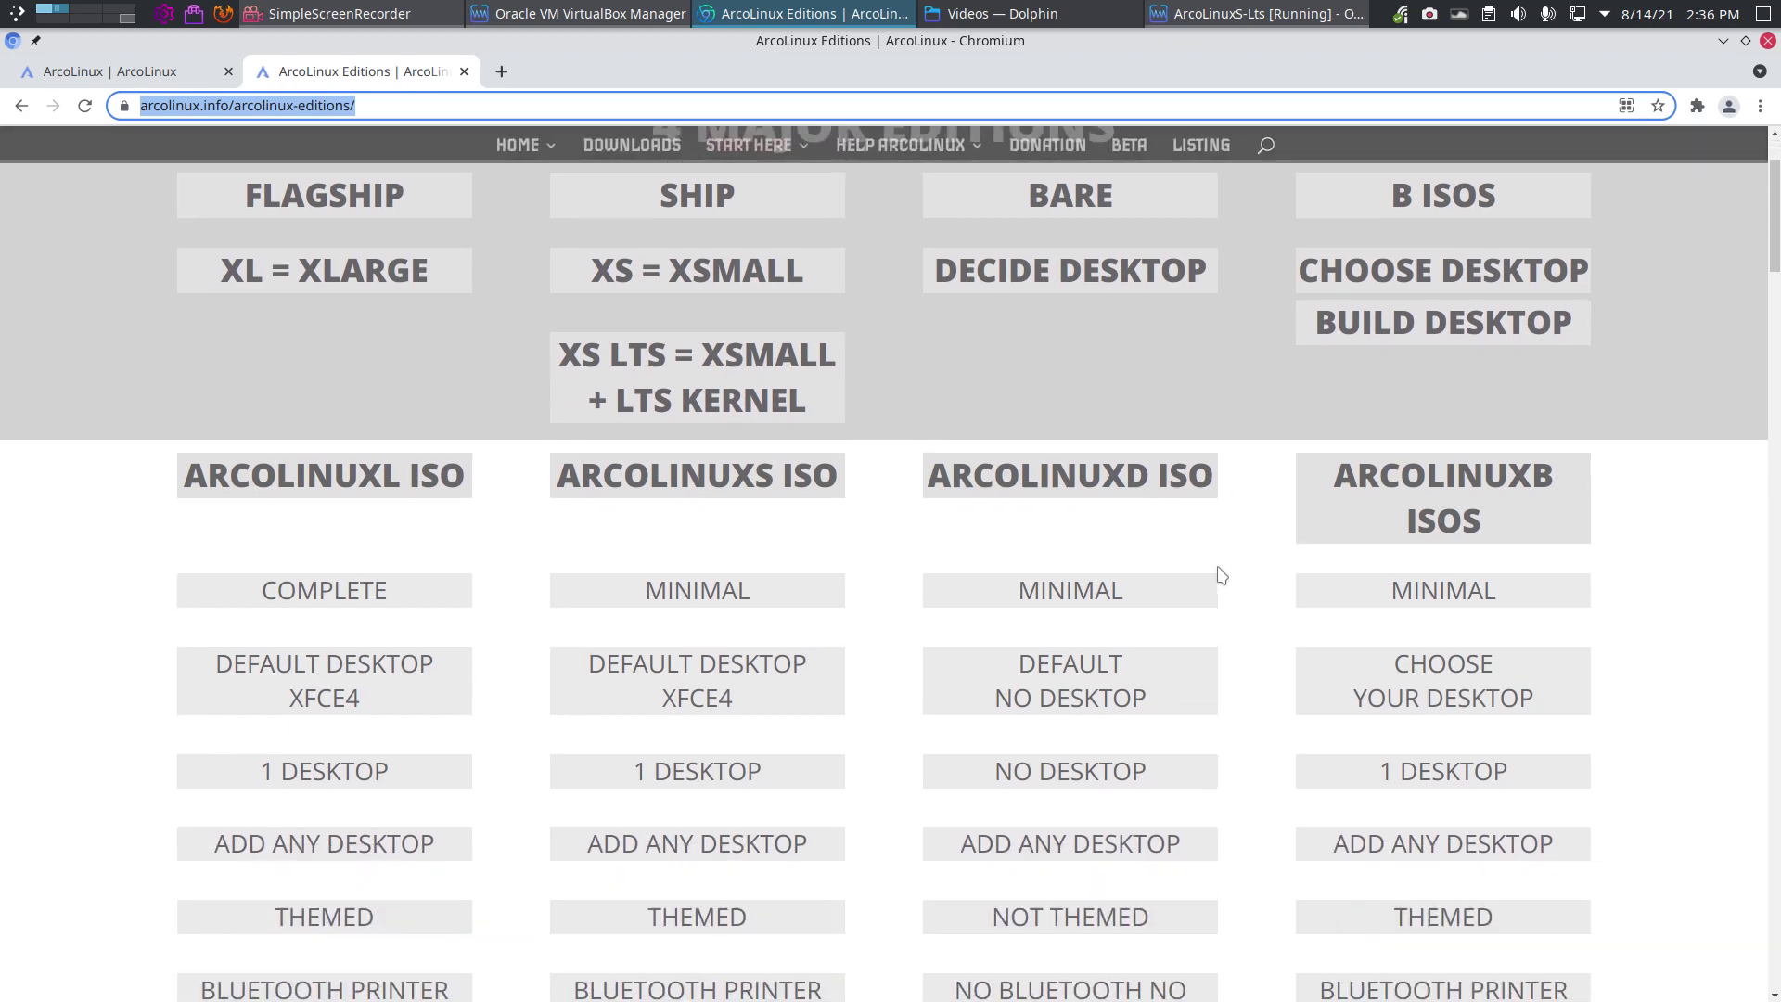
scroll(1154, 568, "down", 5)
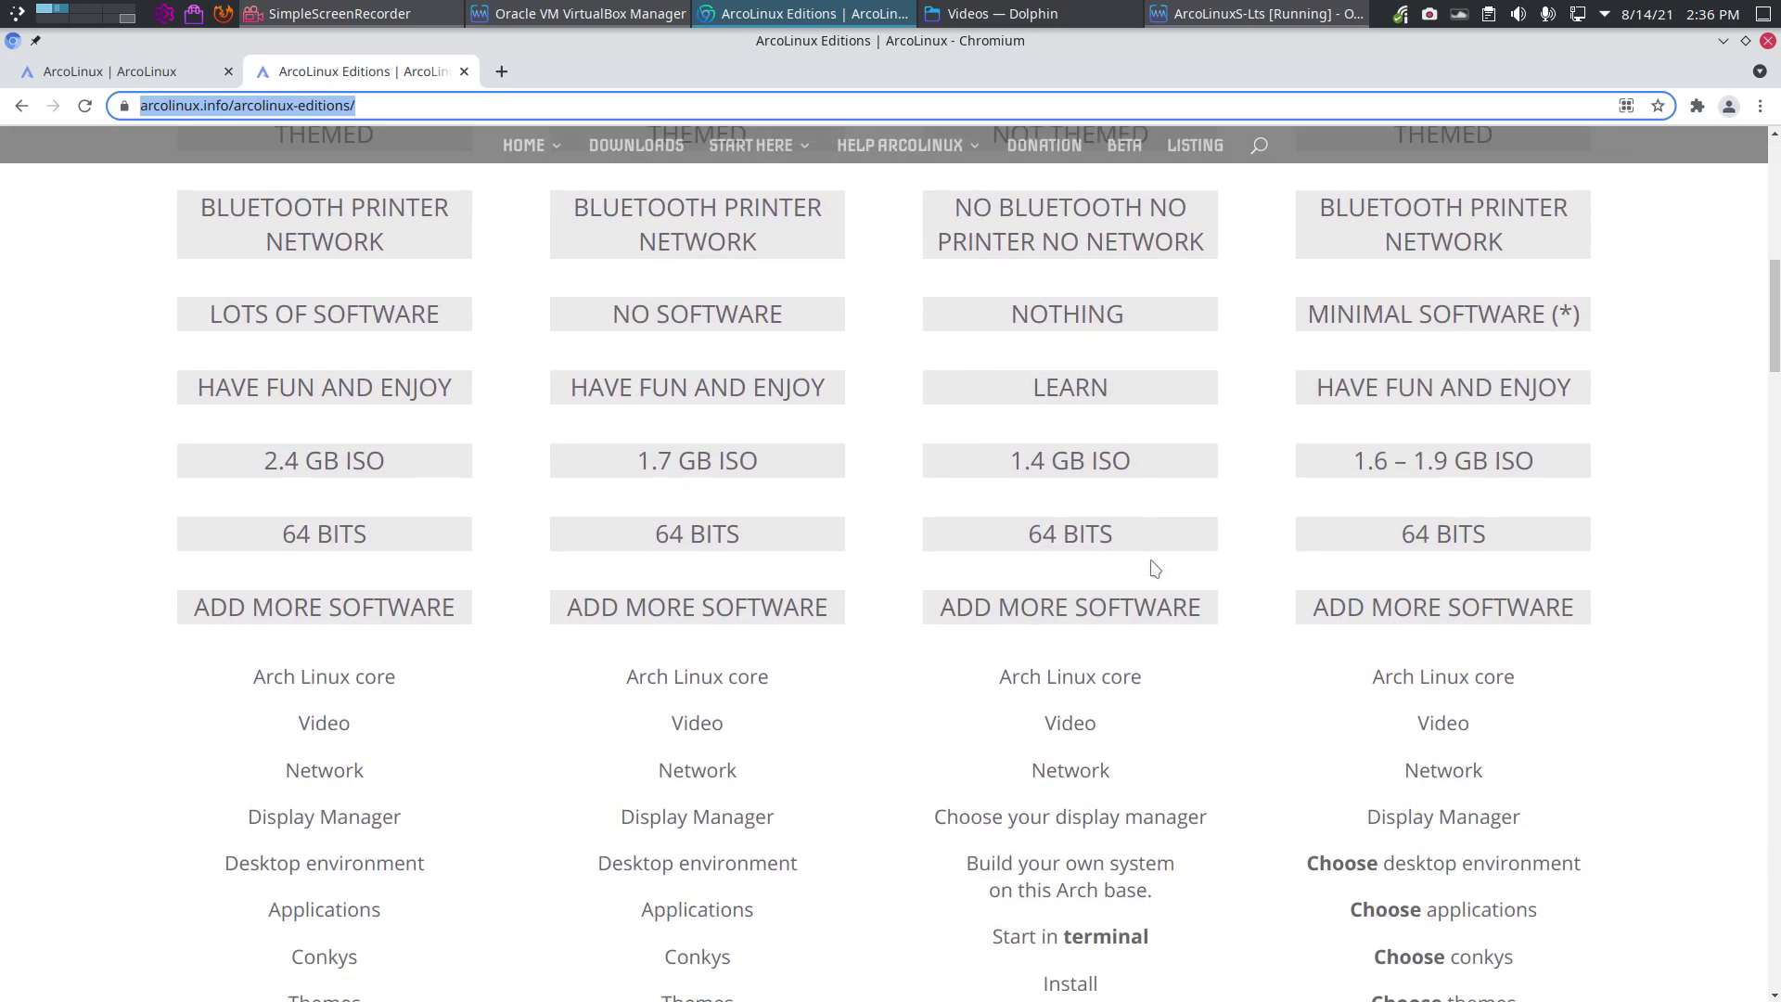
scroll(1154, 568, "up", 9)
scroll(940, 532, "up", 1)
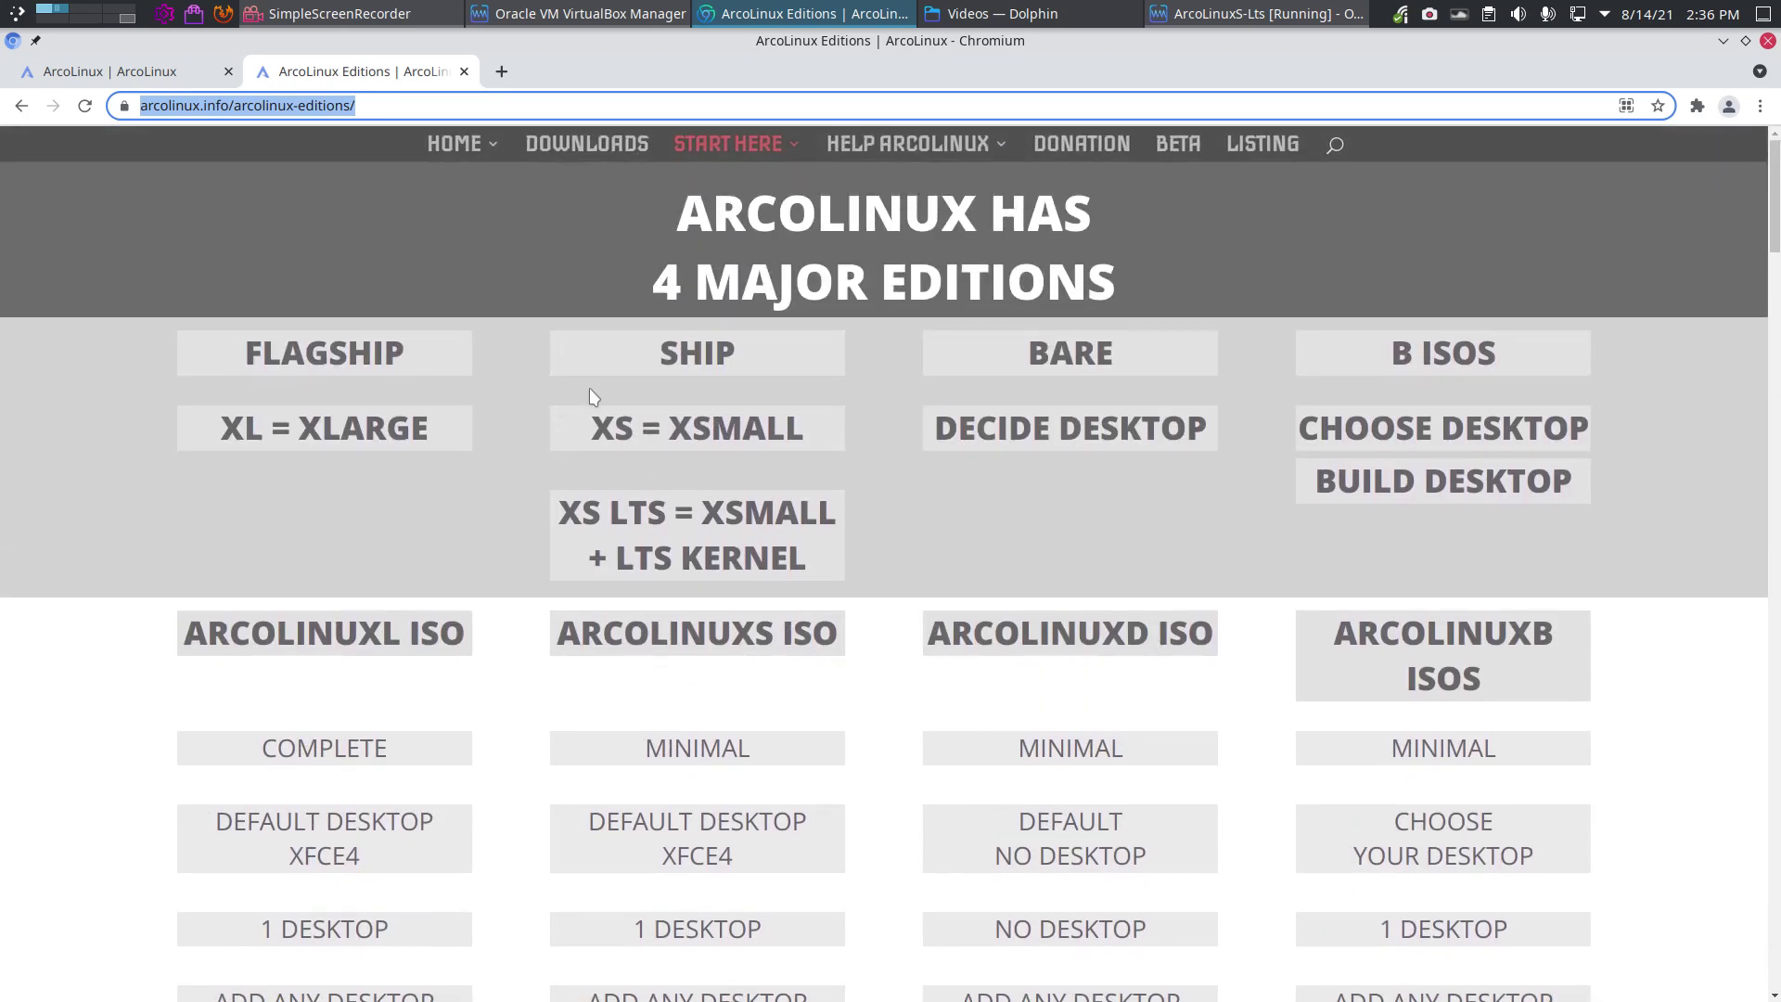
Step: Highlight the XS and LTS edition labels, then go back to the arcolinux.info home page
left_click_drag(591, 429, 719, 432)
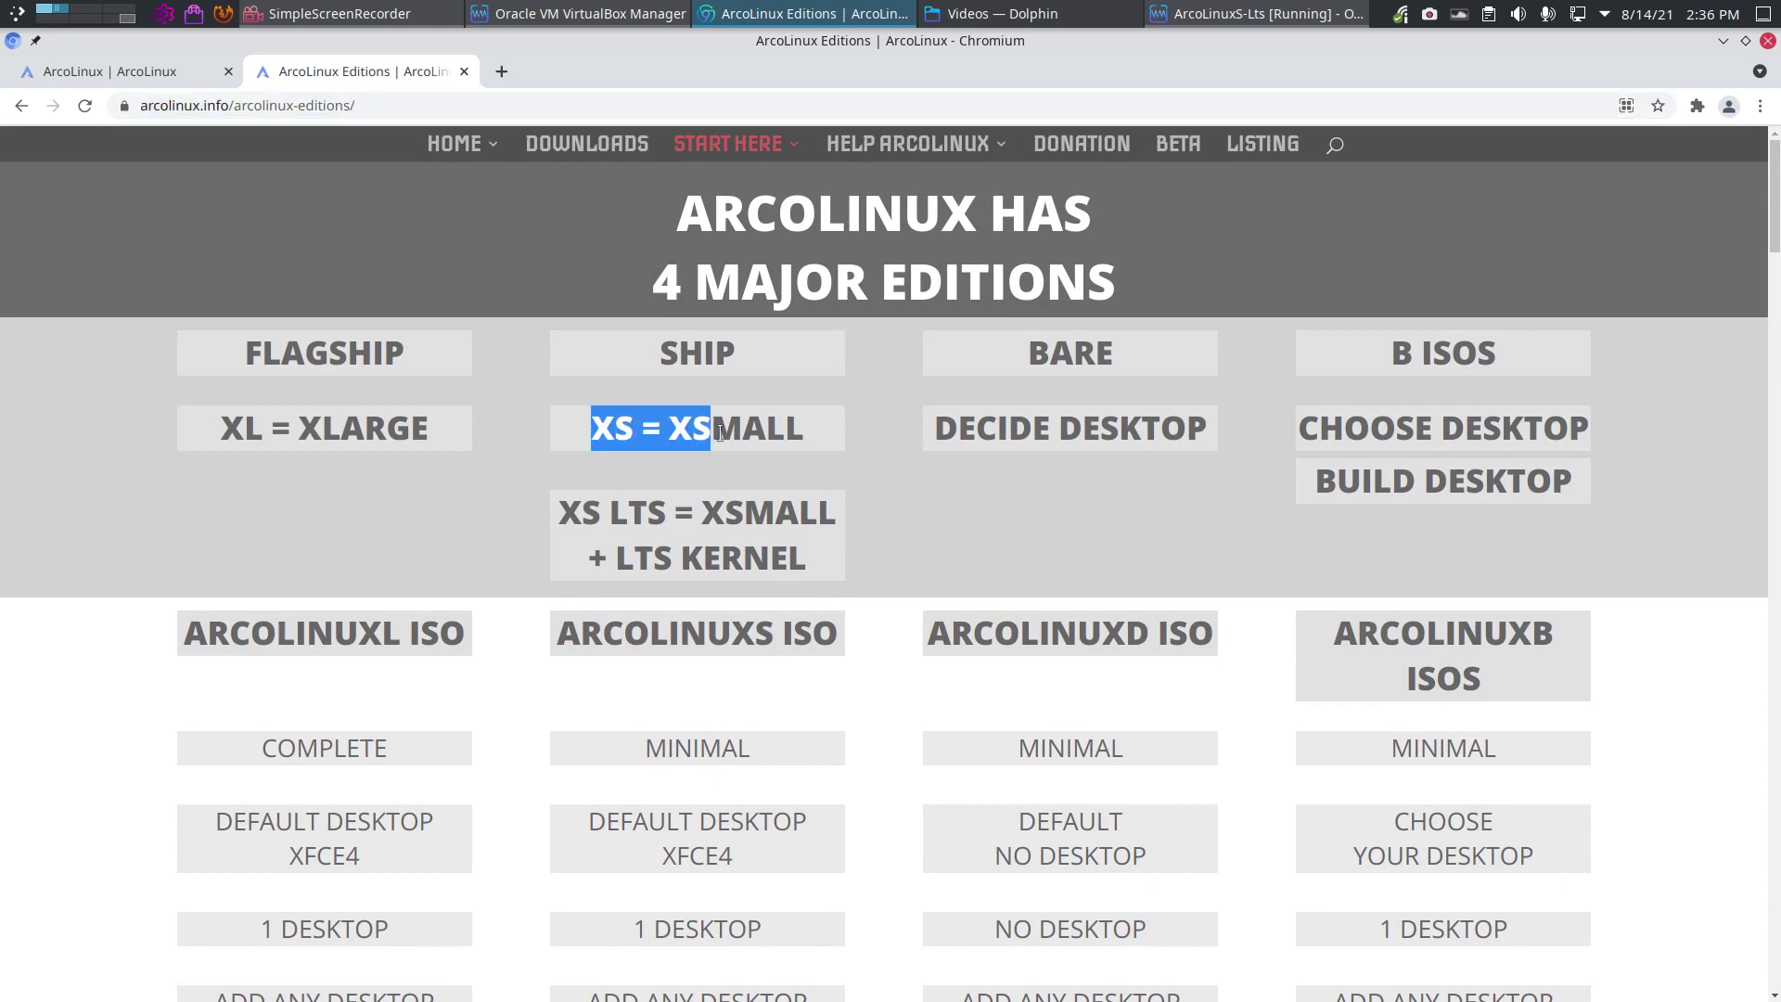
left_click_drag(609, 508, 665, 512)
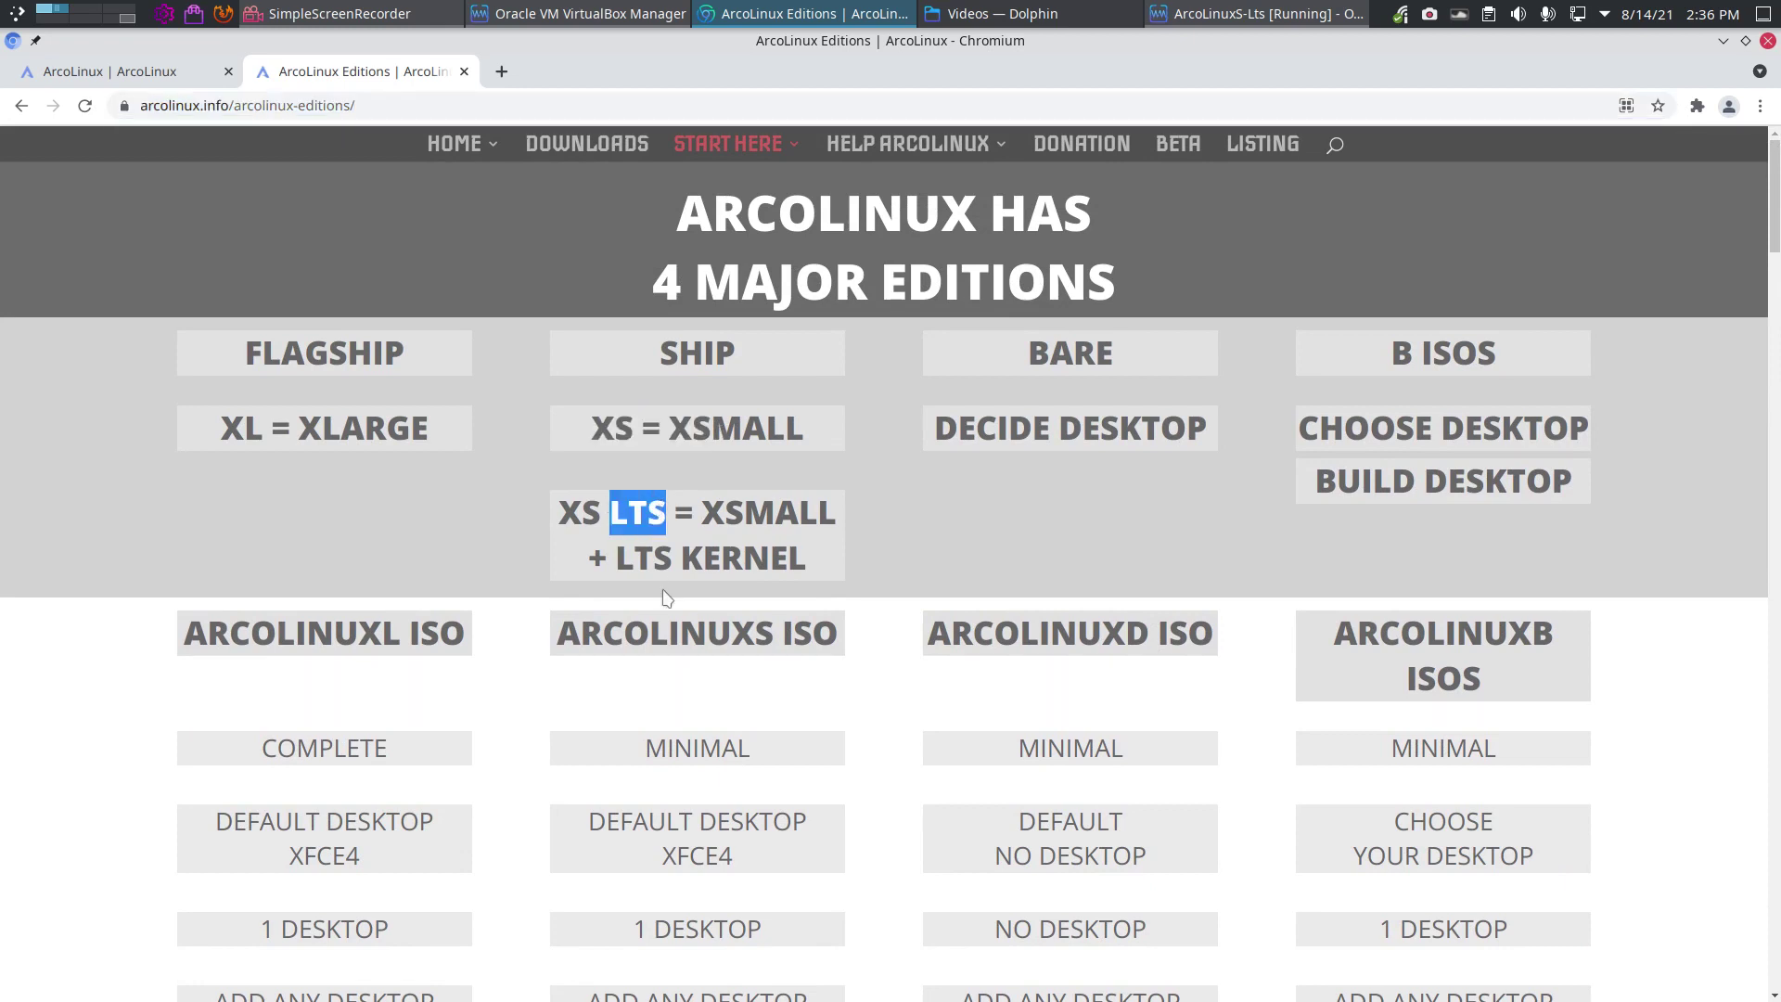
left_click(22, 106)
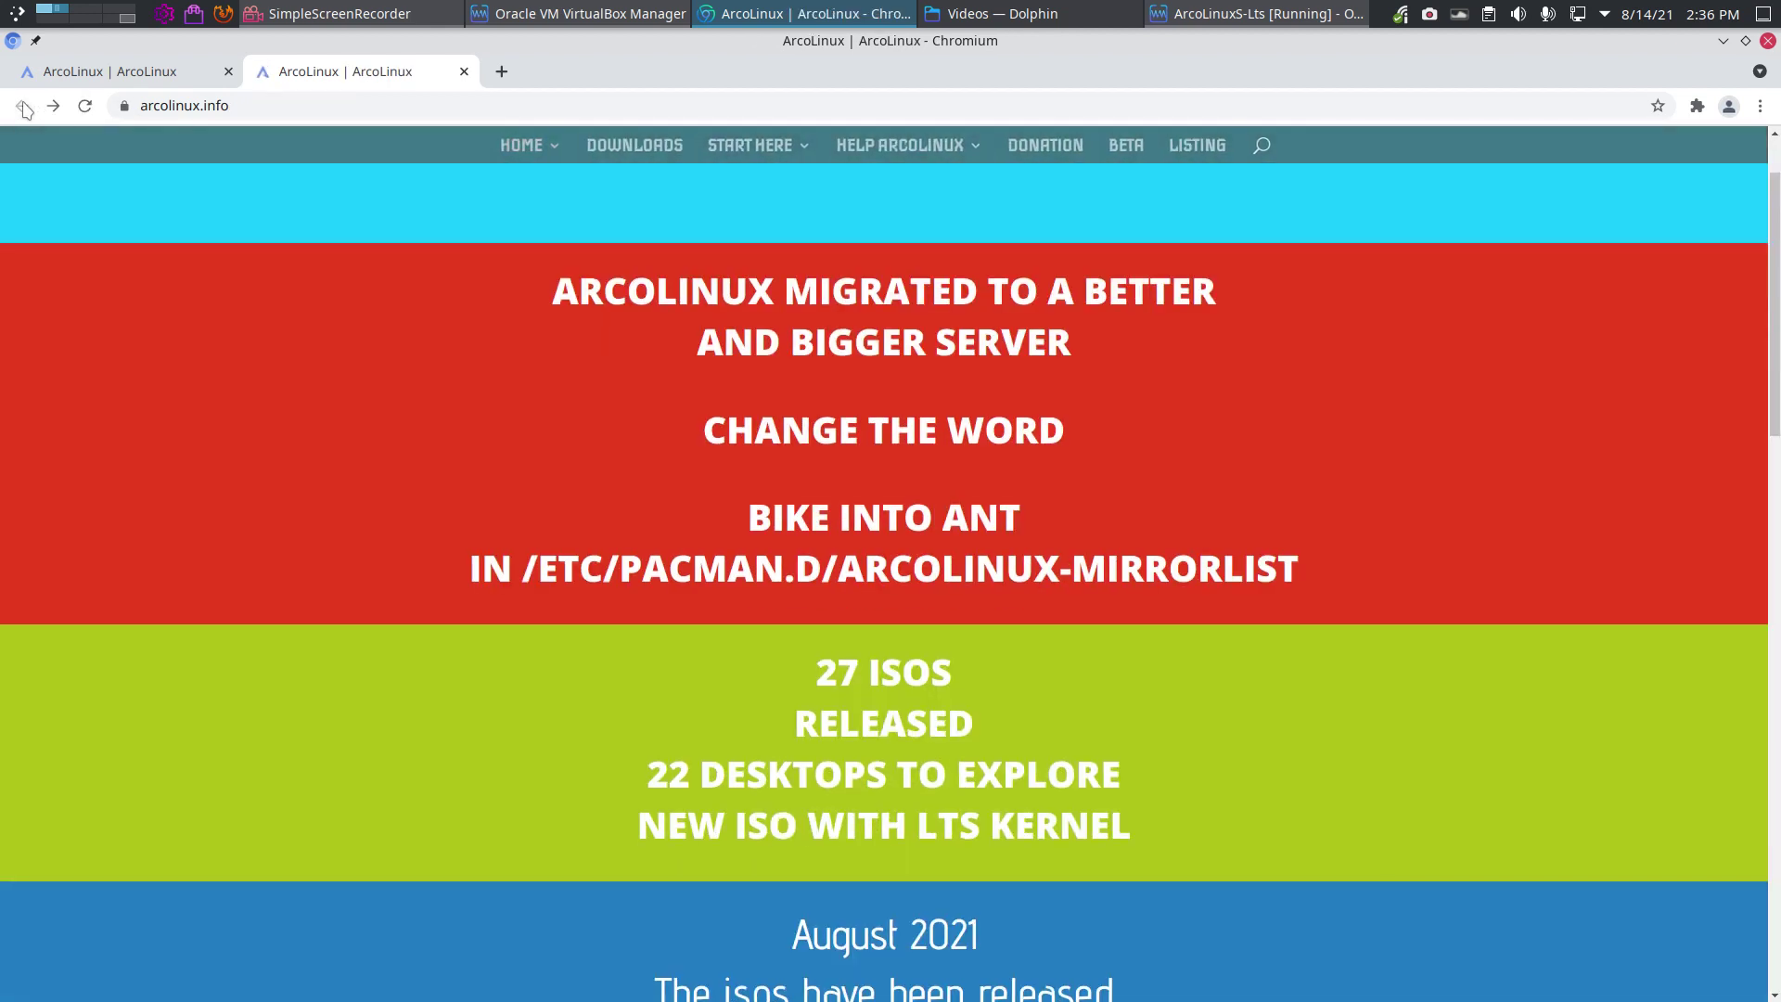
Step: On the arcolinux.com tab, open START HERE > Installation and scroll to its videos
left_click(106, 78)
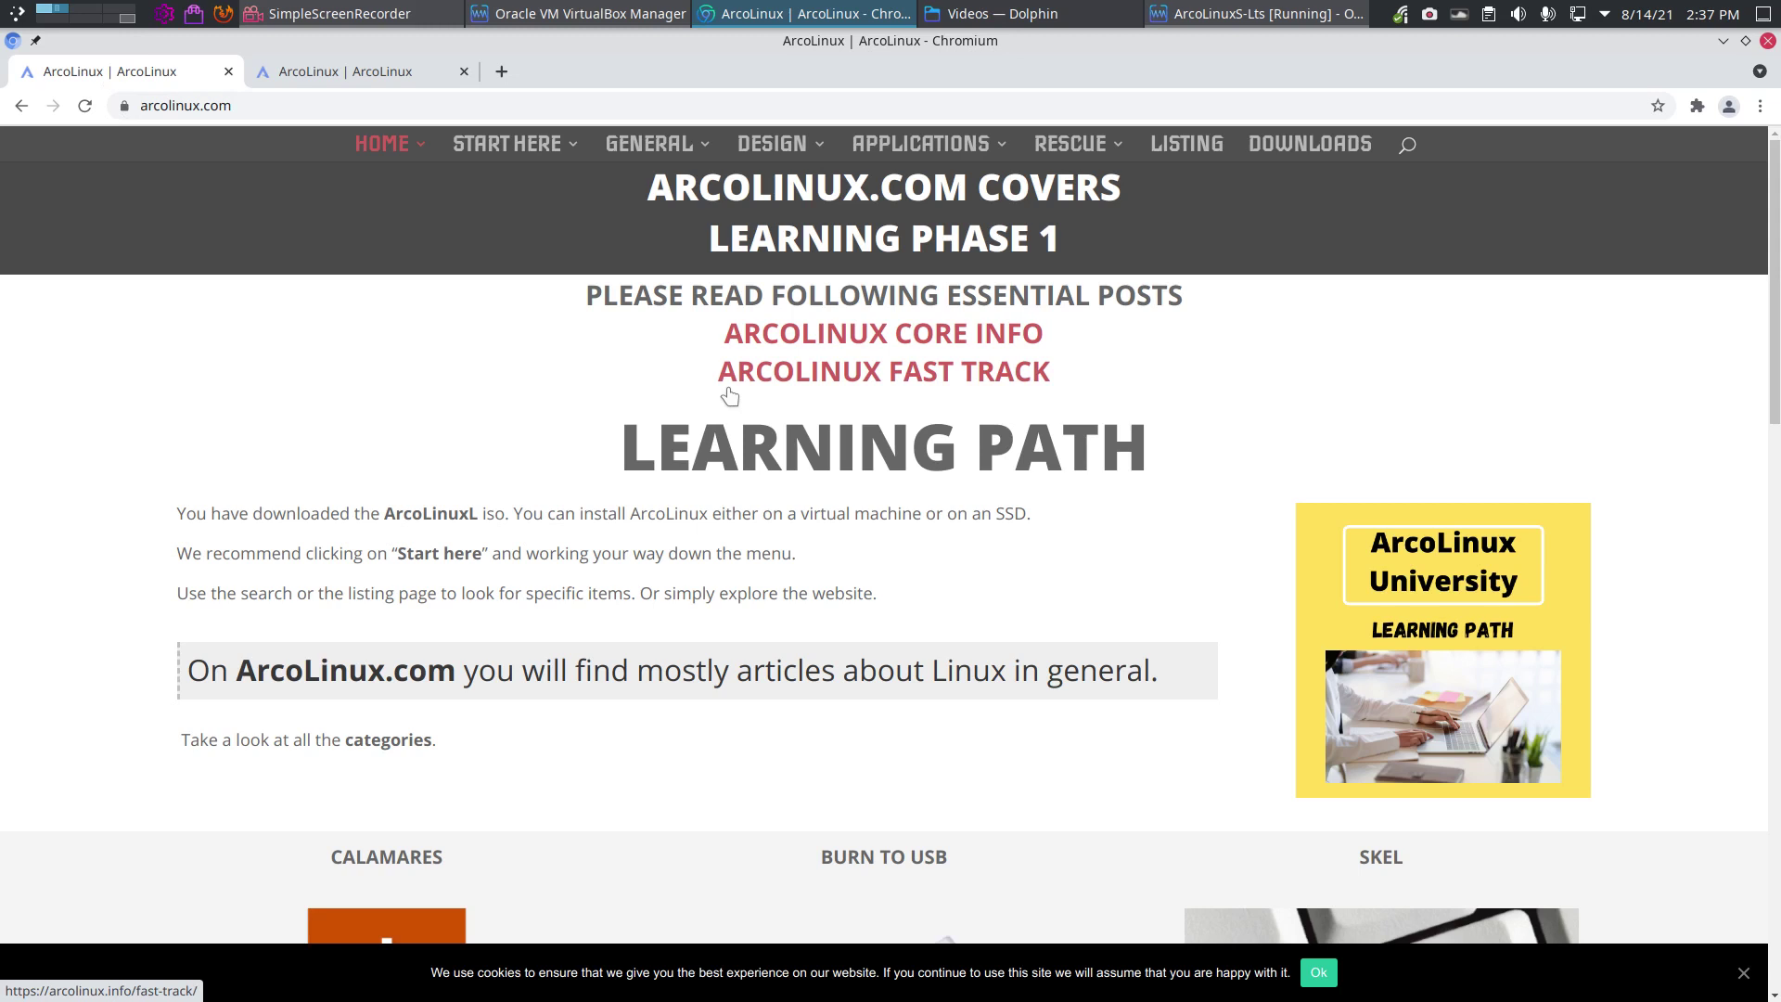
mouse_move(538, 164)
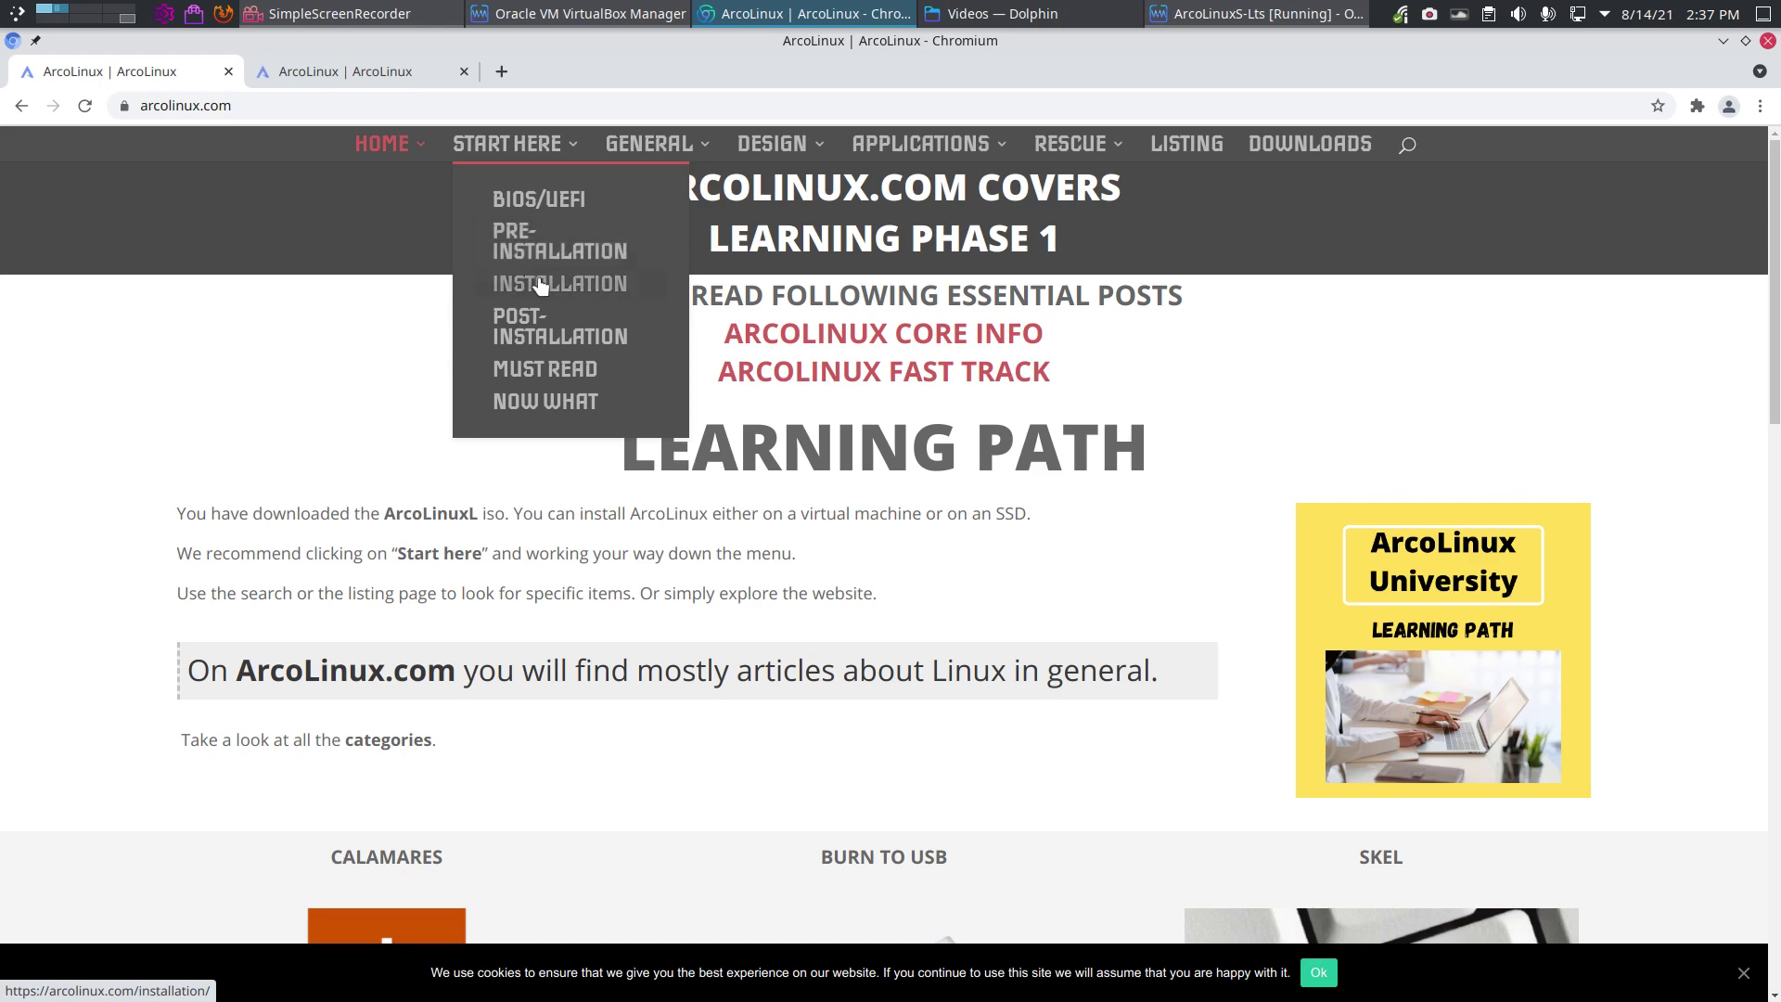
scroll(373, 595, "down", 10)
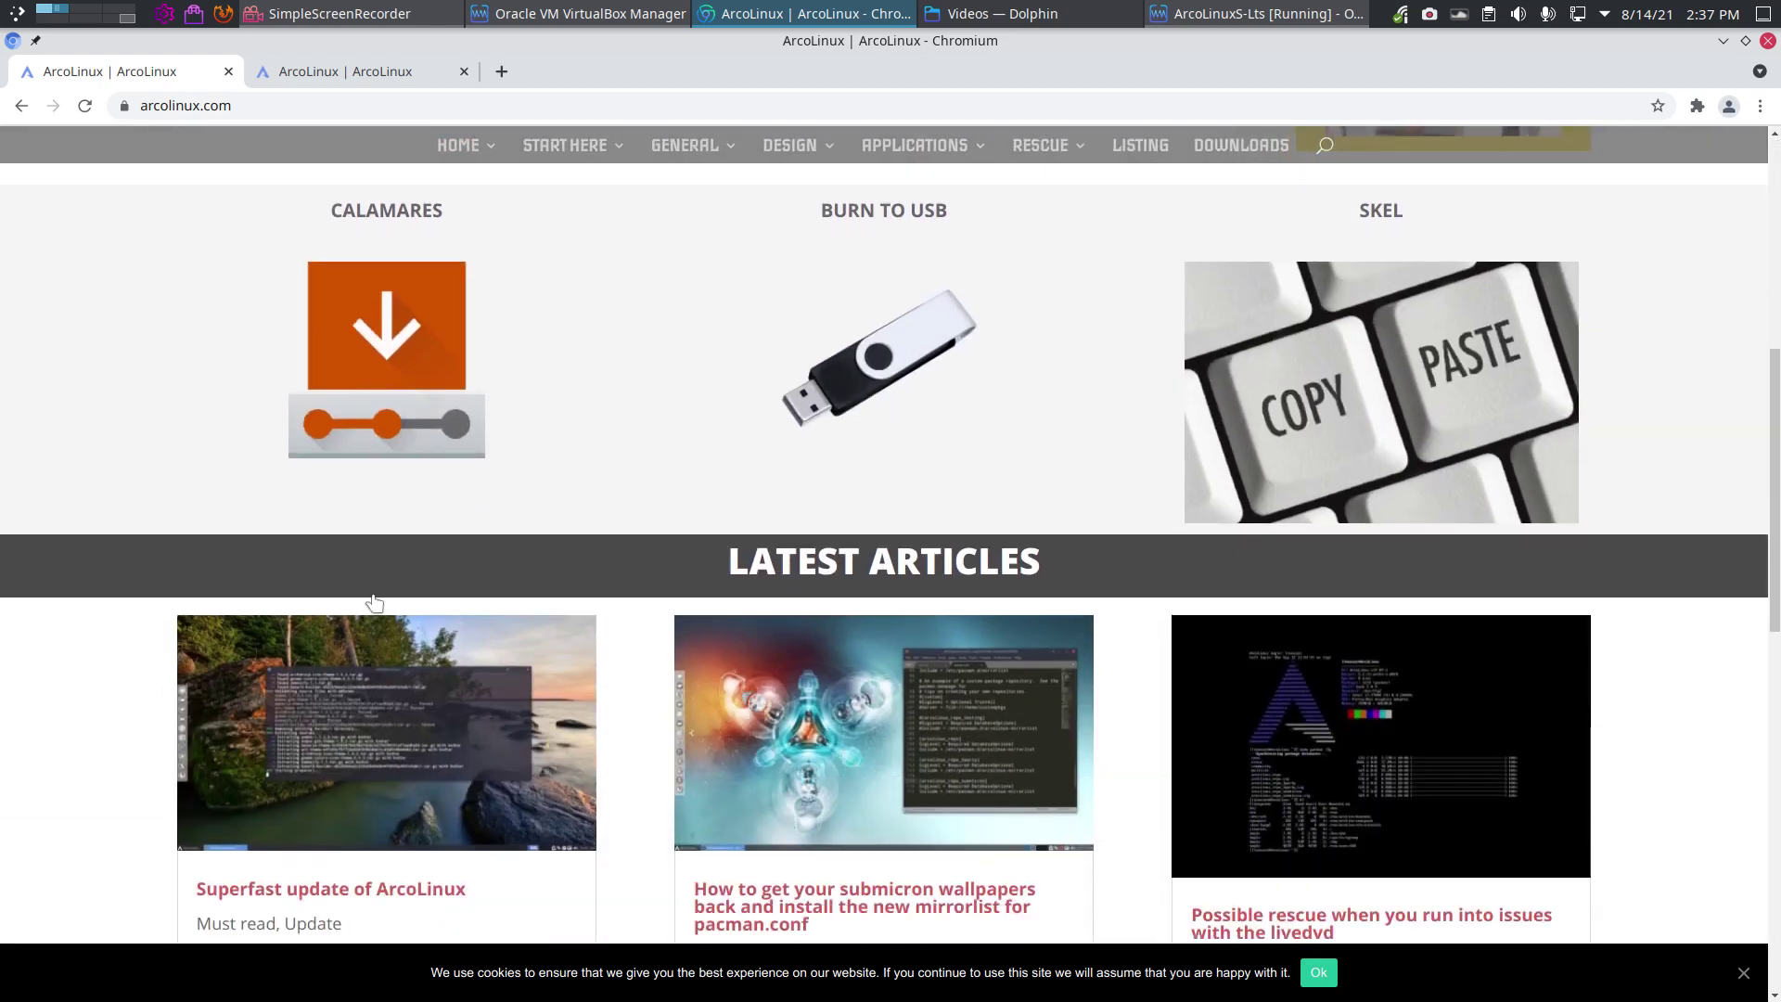
scroll(373, 594, "up", 8)
scroll(373, 595, "up", 2)
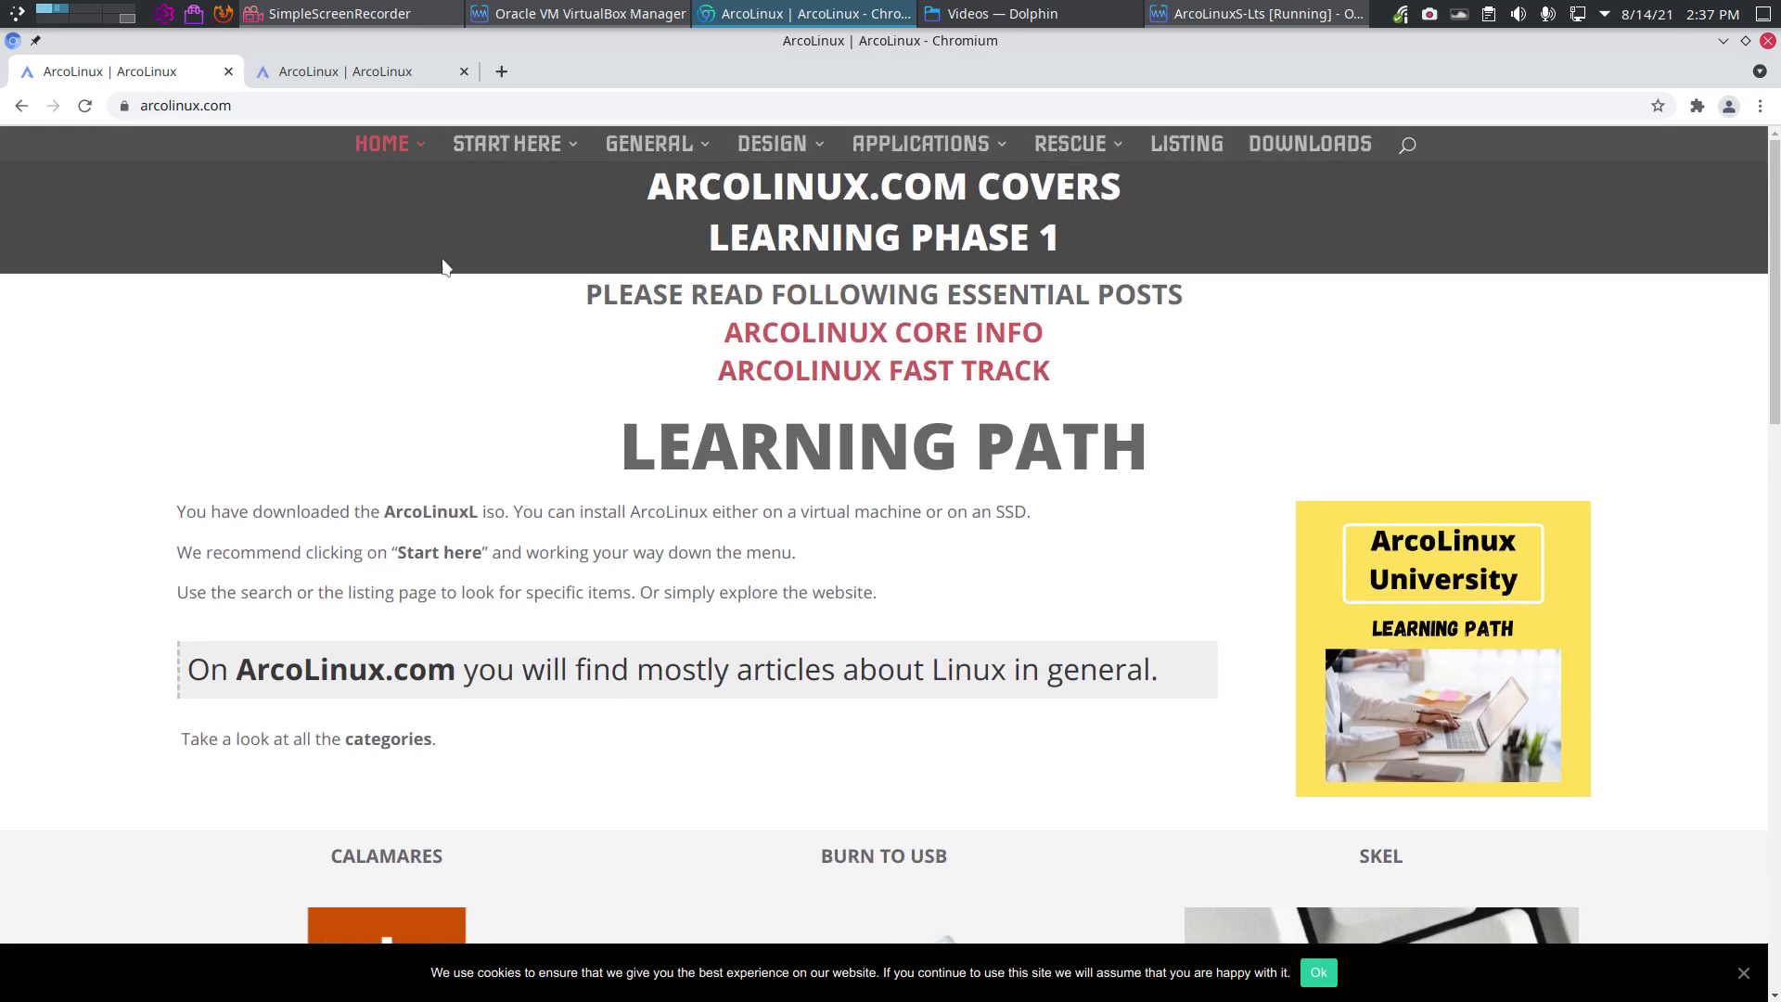
left_click(552, 283)
scroll(1204, 608, "down", 15)
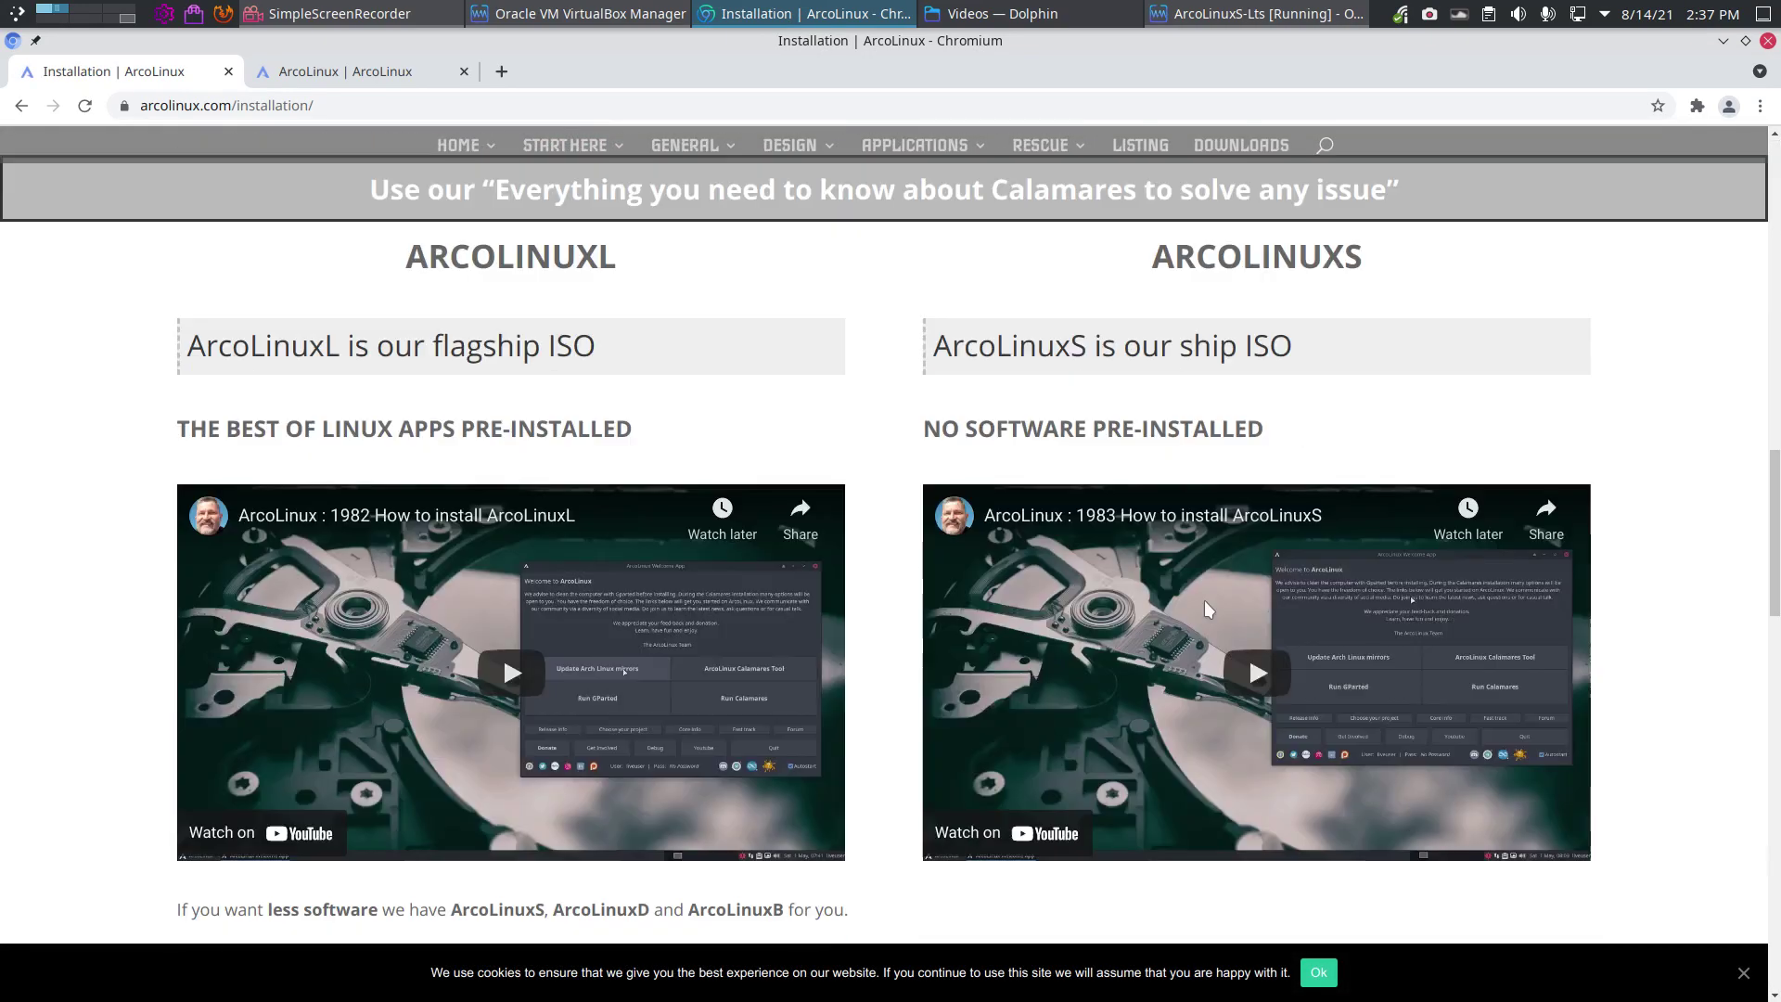
scroll(1197, 408, "up", 1)
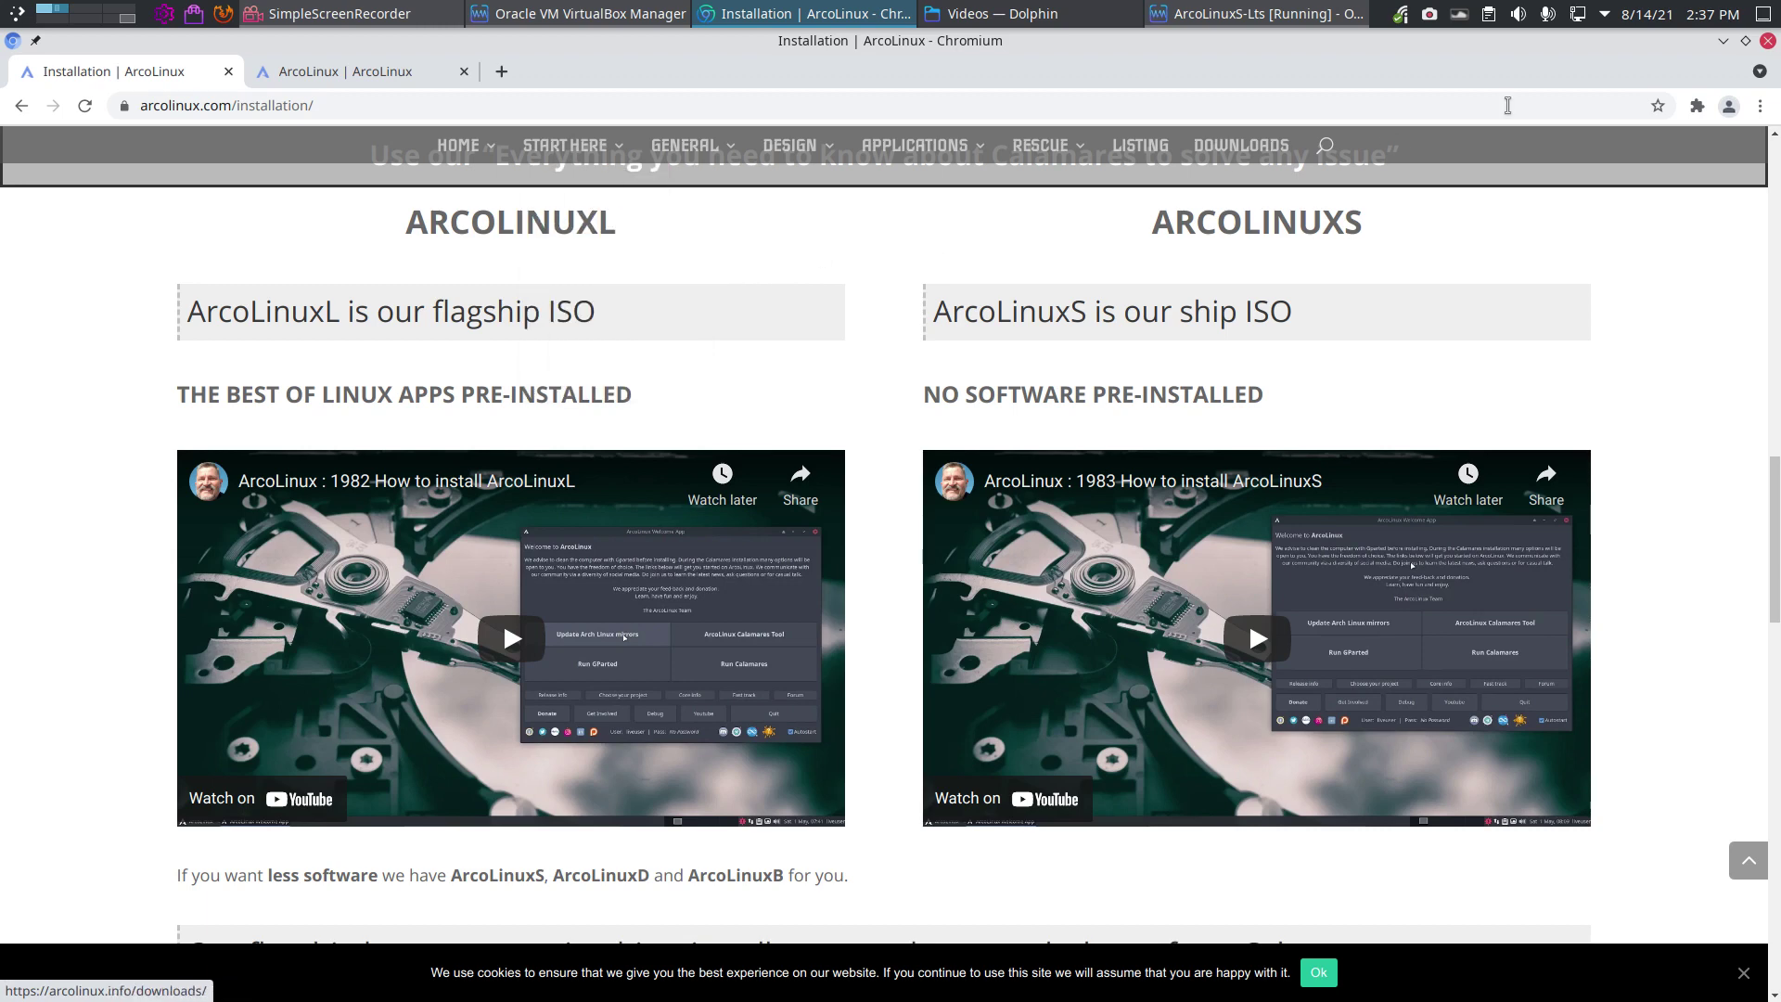
Step: Return to the VM in full-screen and run Update Arch Linux mirrors in the Welcome App
key("alt+Tab")
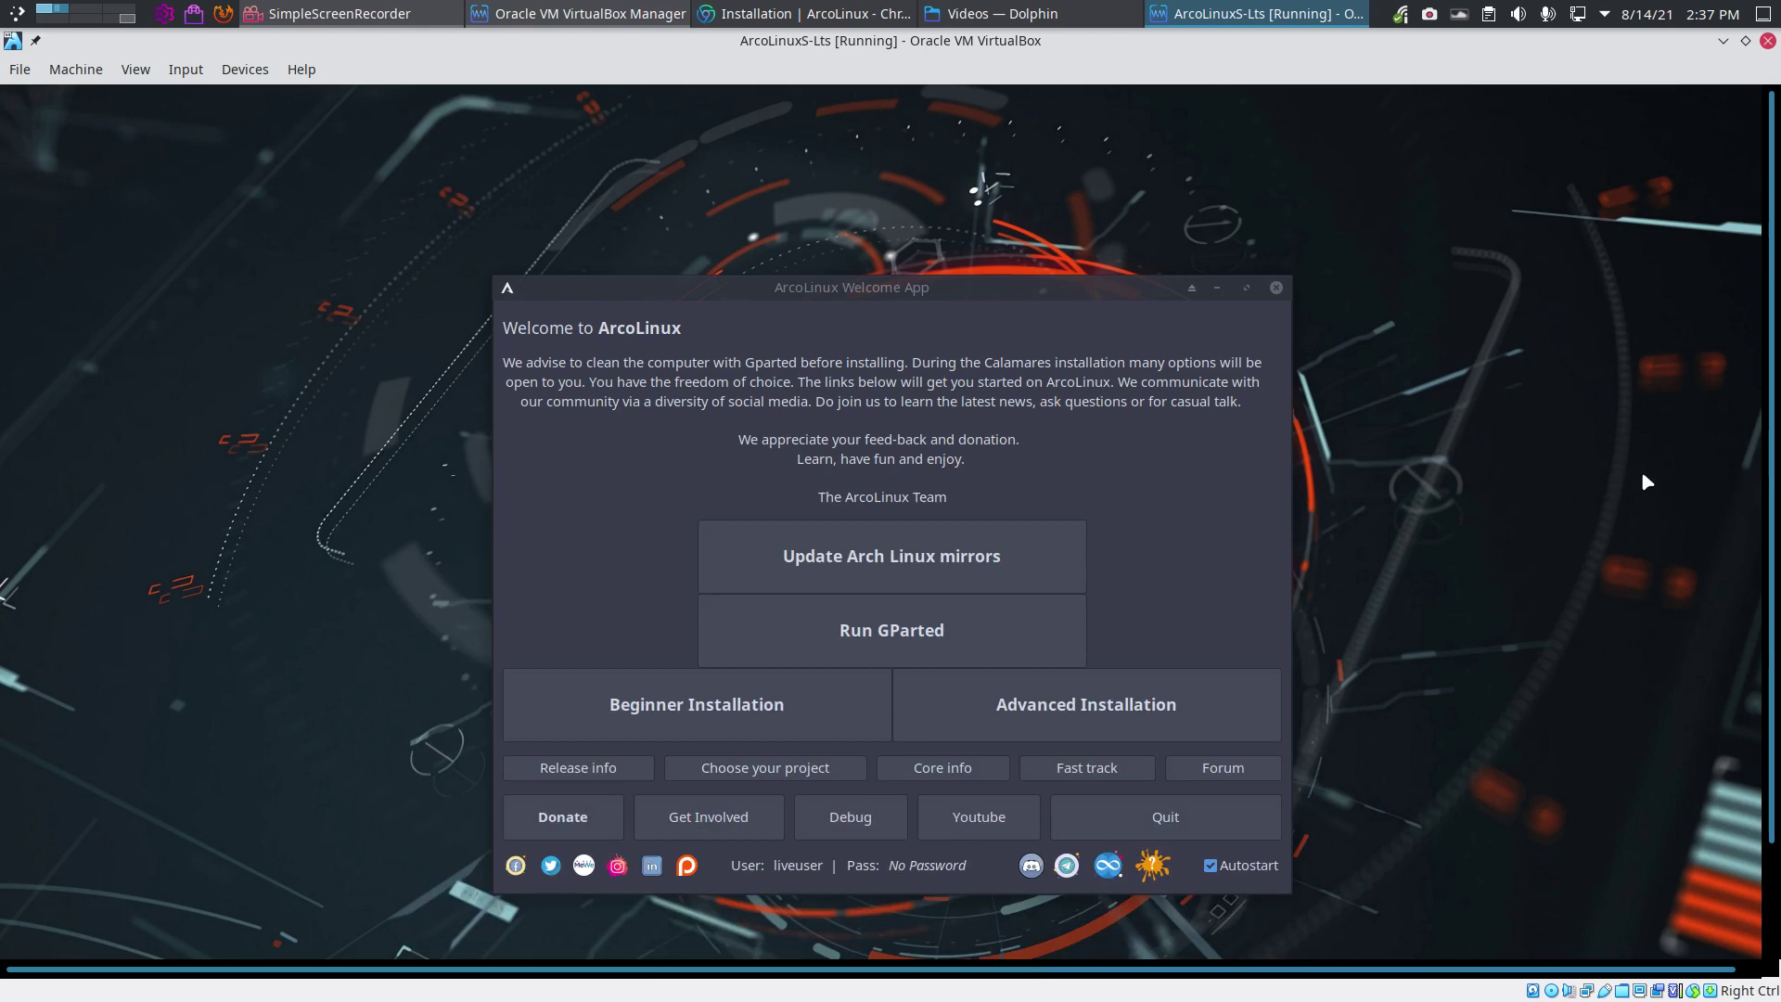
key("Control_R+f")
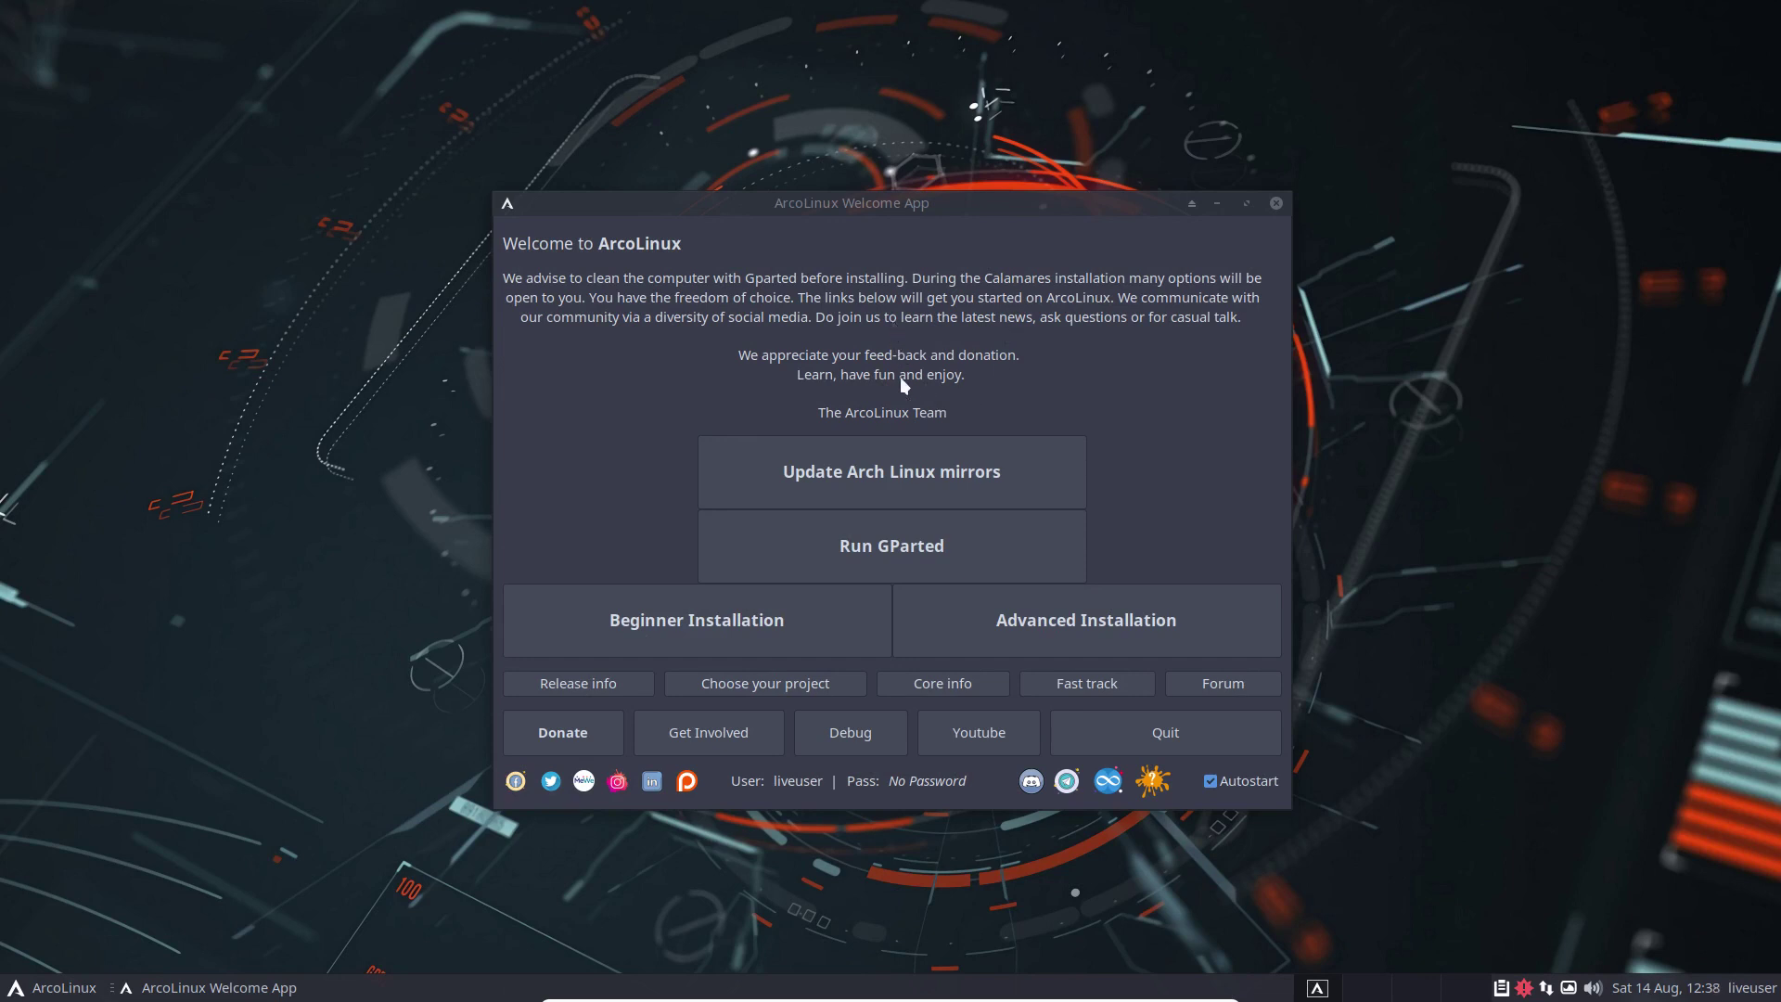
left_click(905, 493)
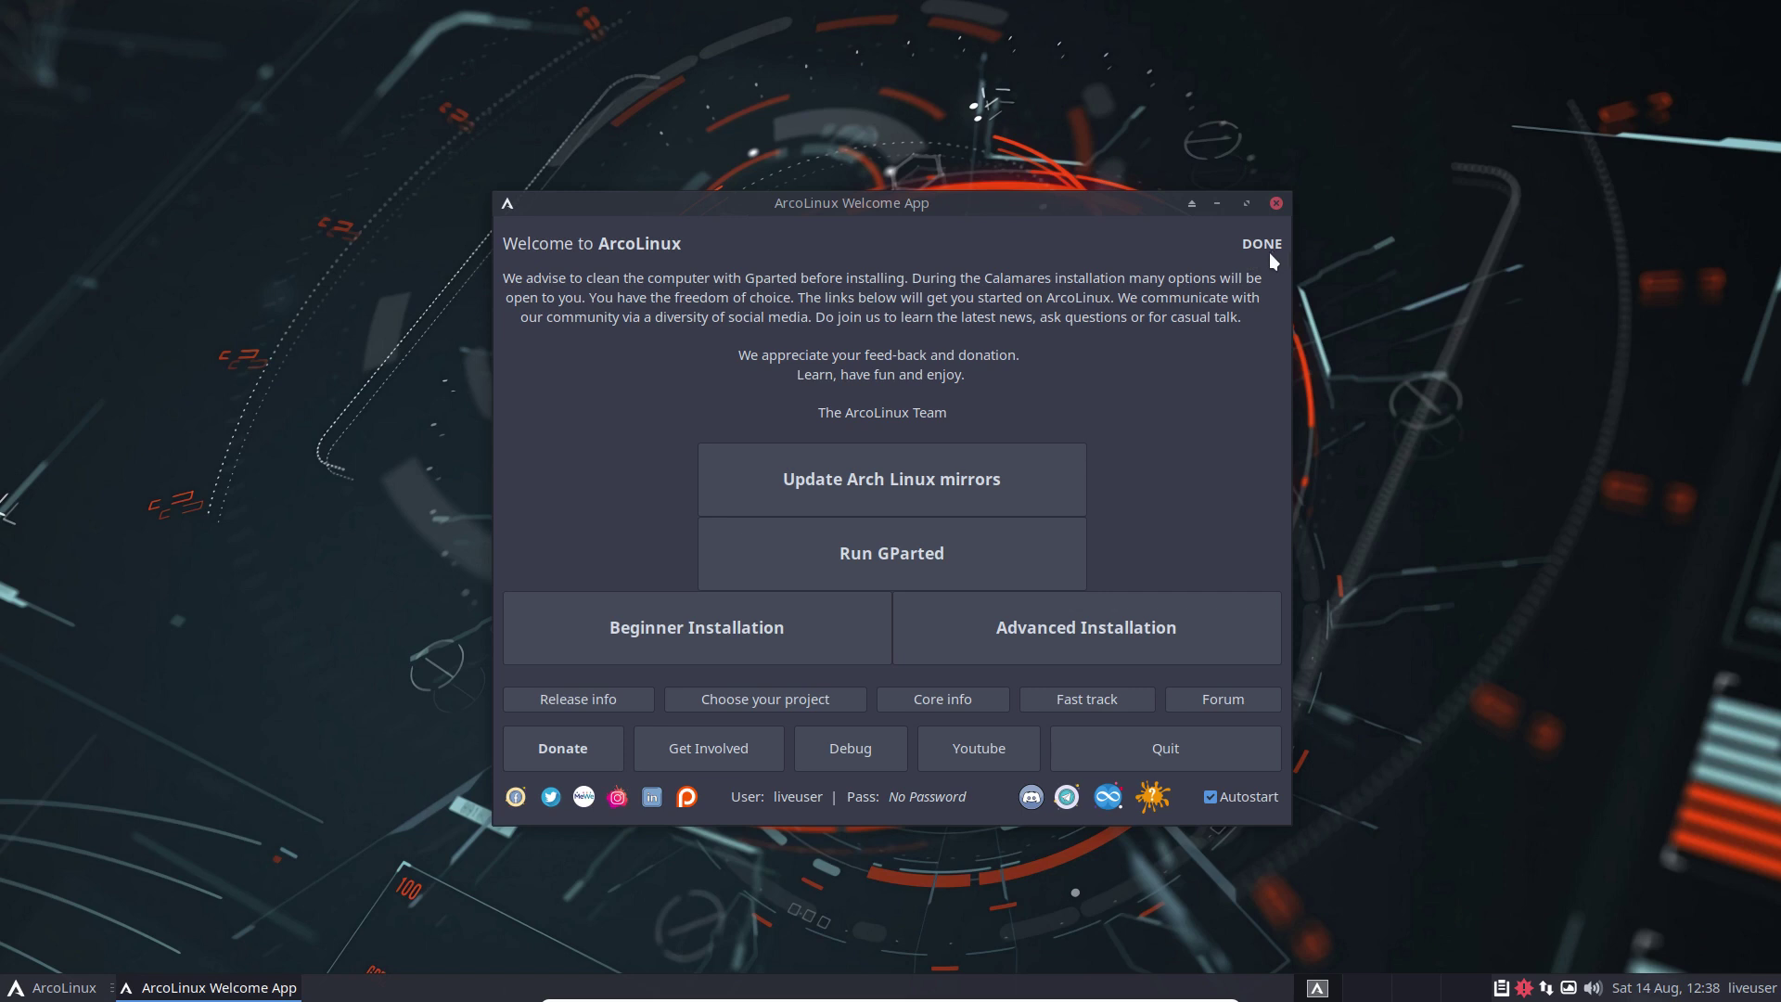
left_click(948, 547)
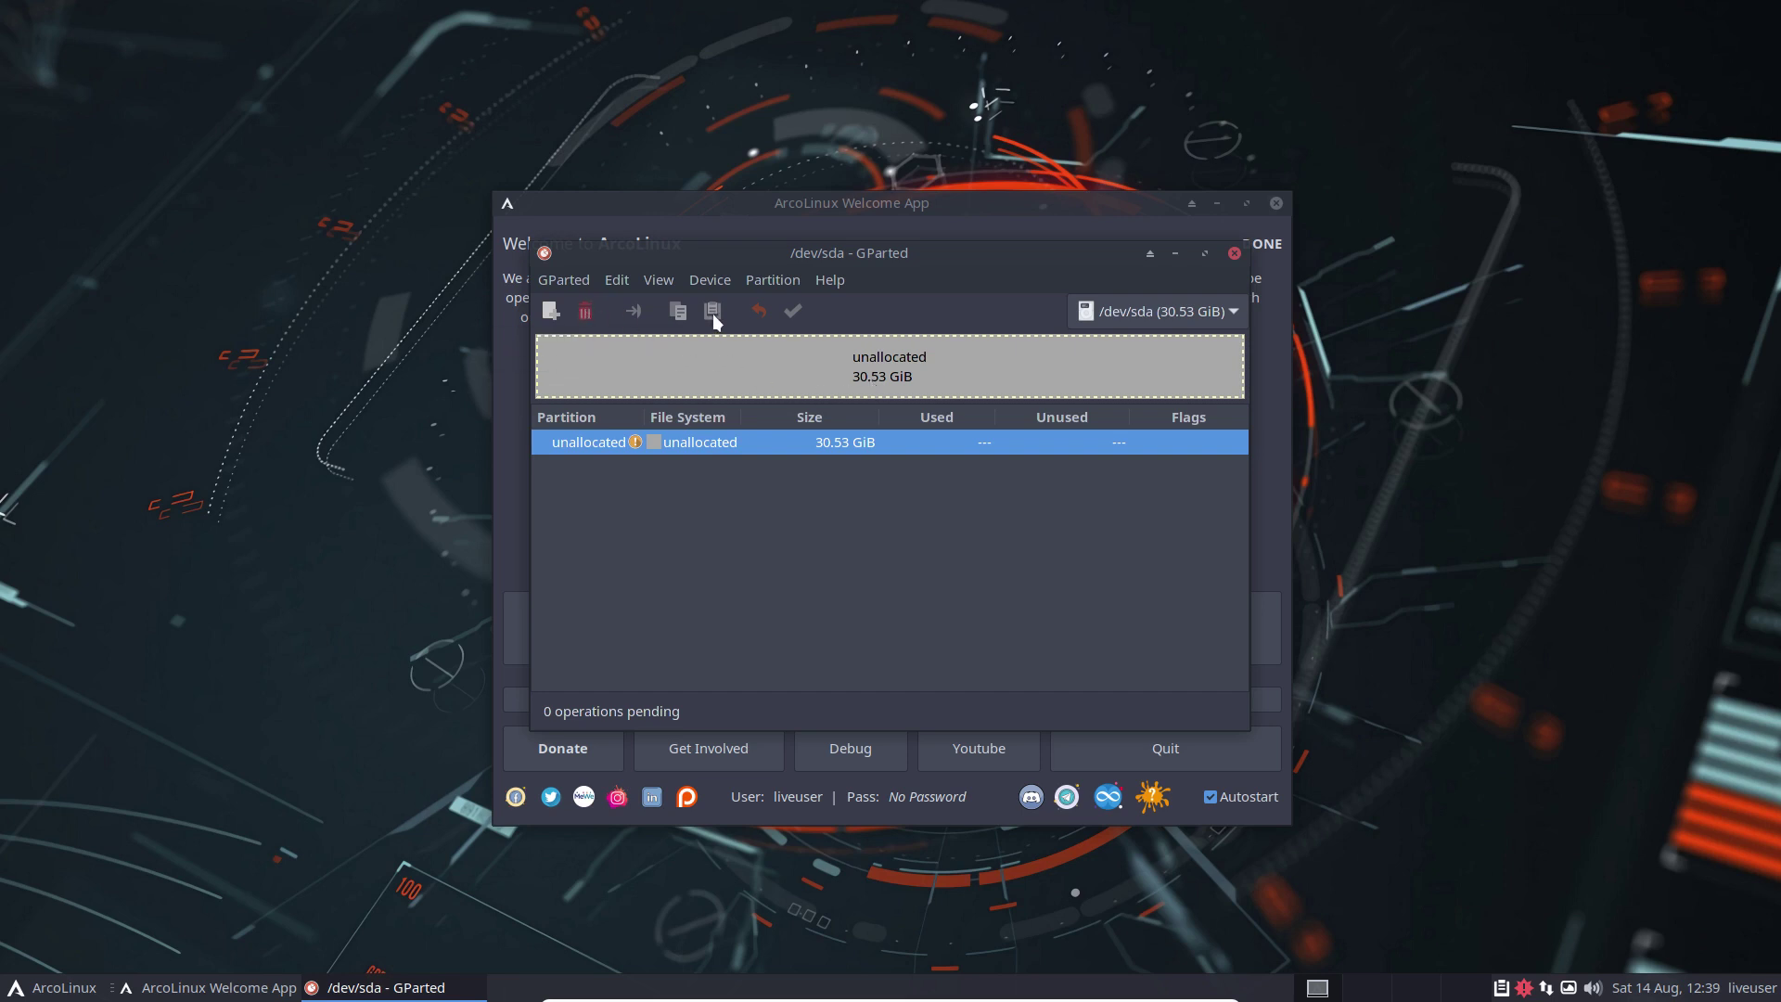
left_click(1232, 252)
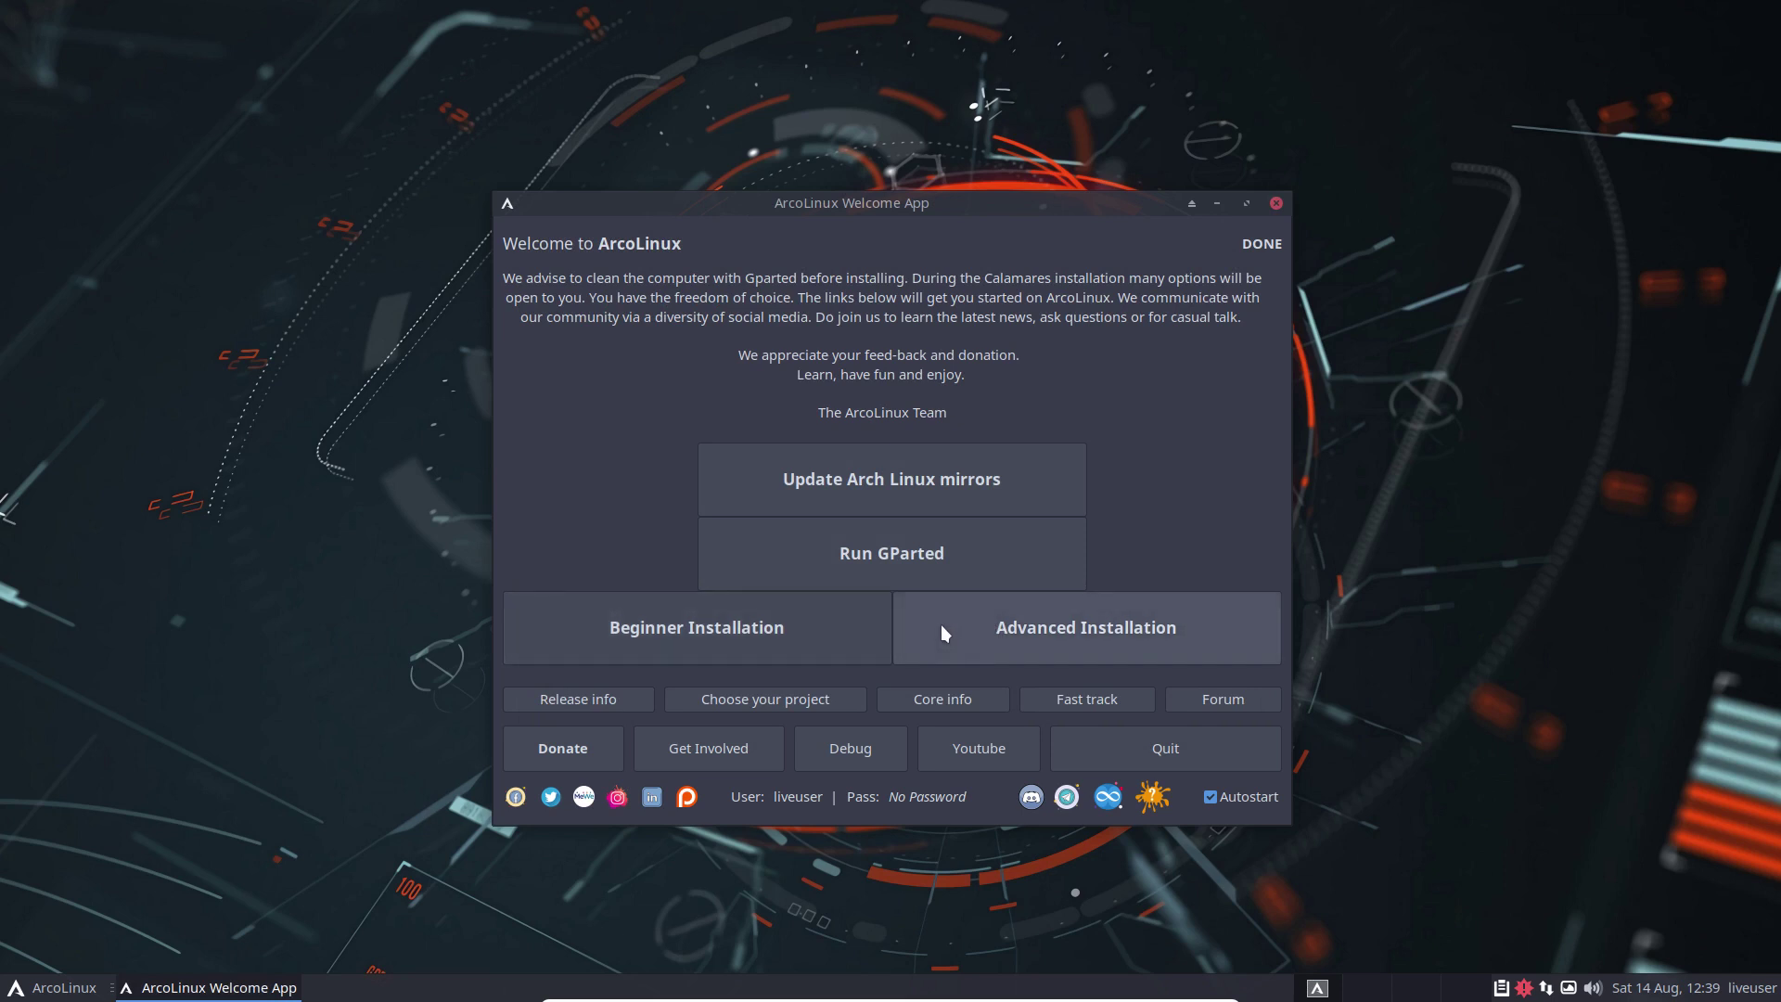
Step: Launch the advanced installation, view the Calamares version, and page from kernel to drivers
left_click(1020, 629)
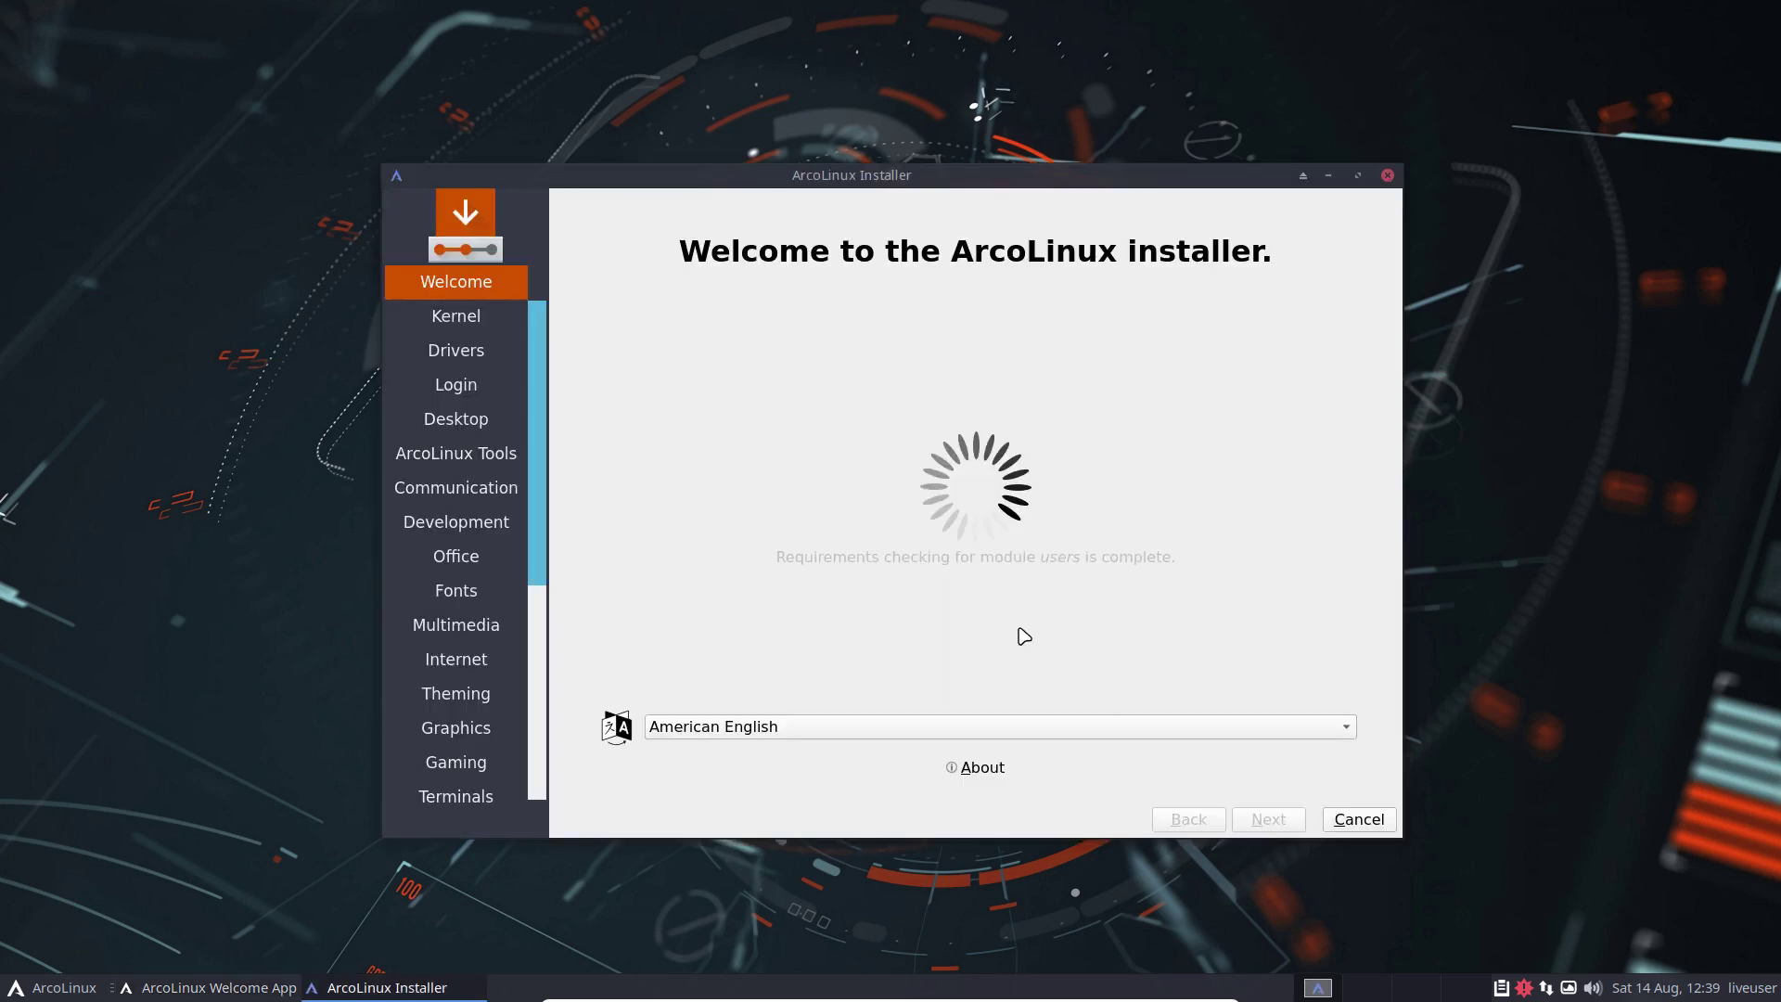
left_click(990, 768)
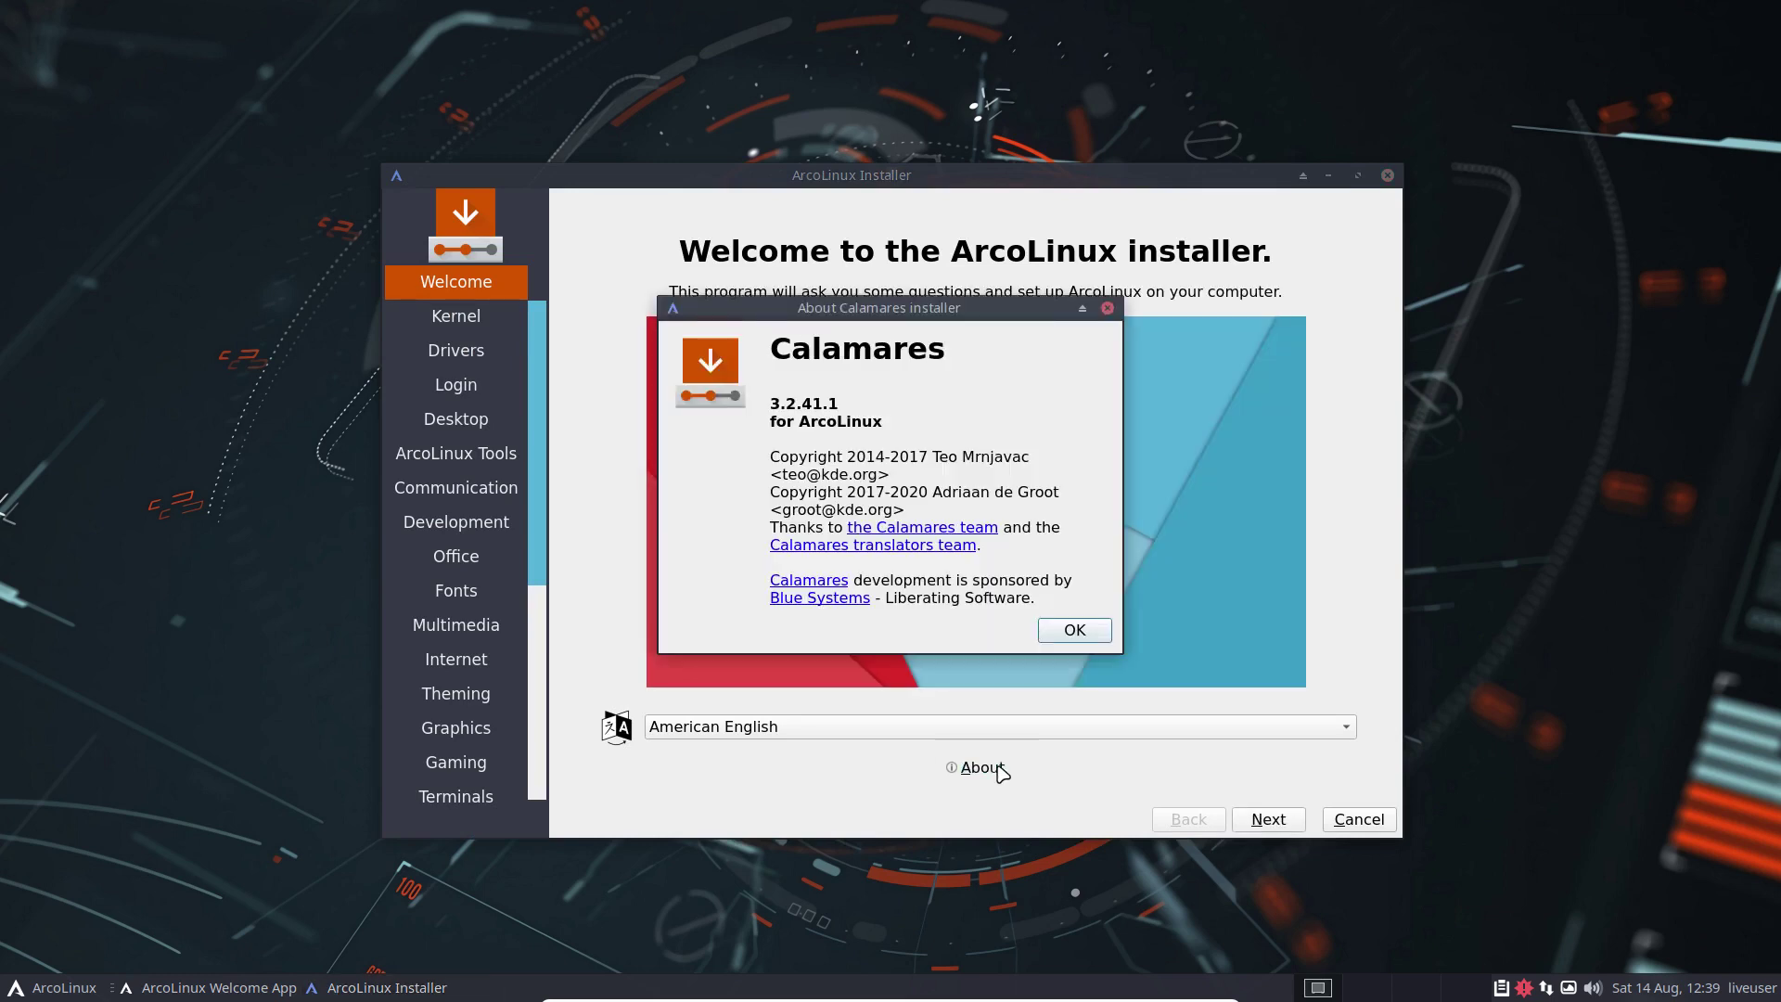
left_click(1074, 631)
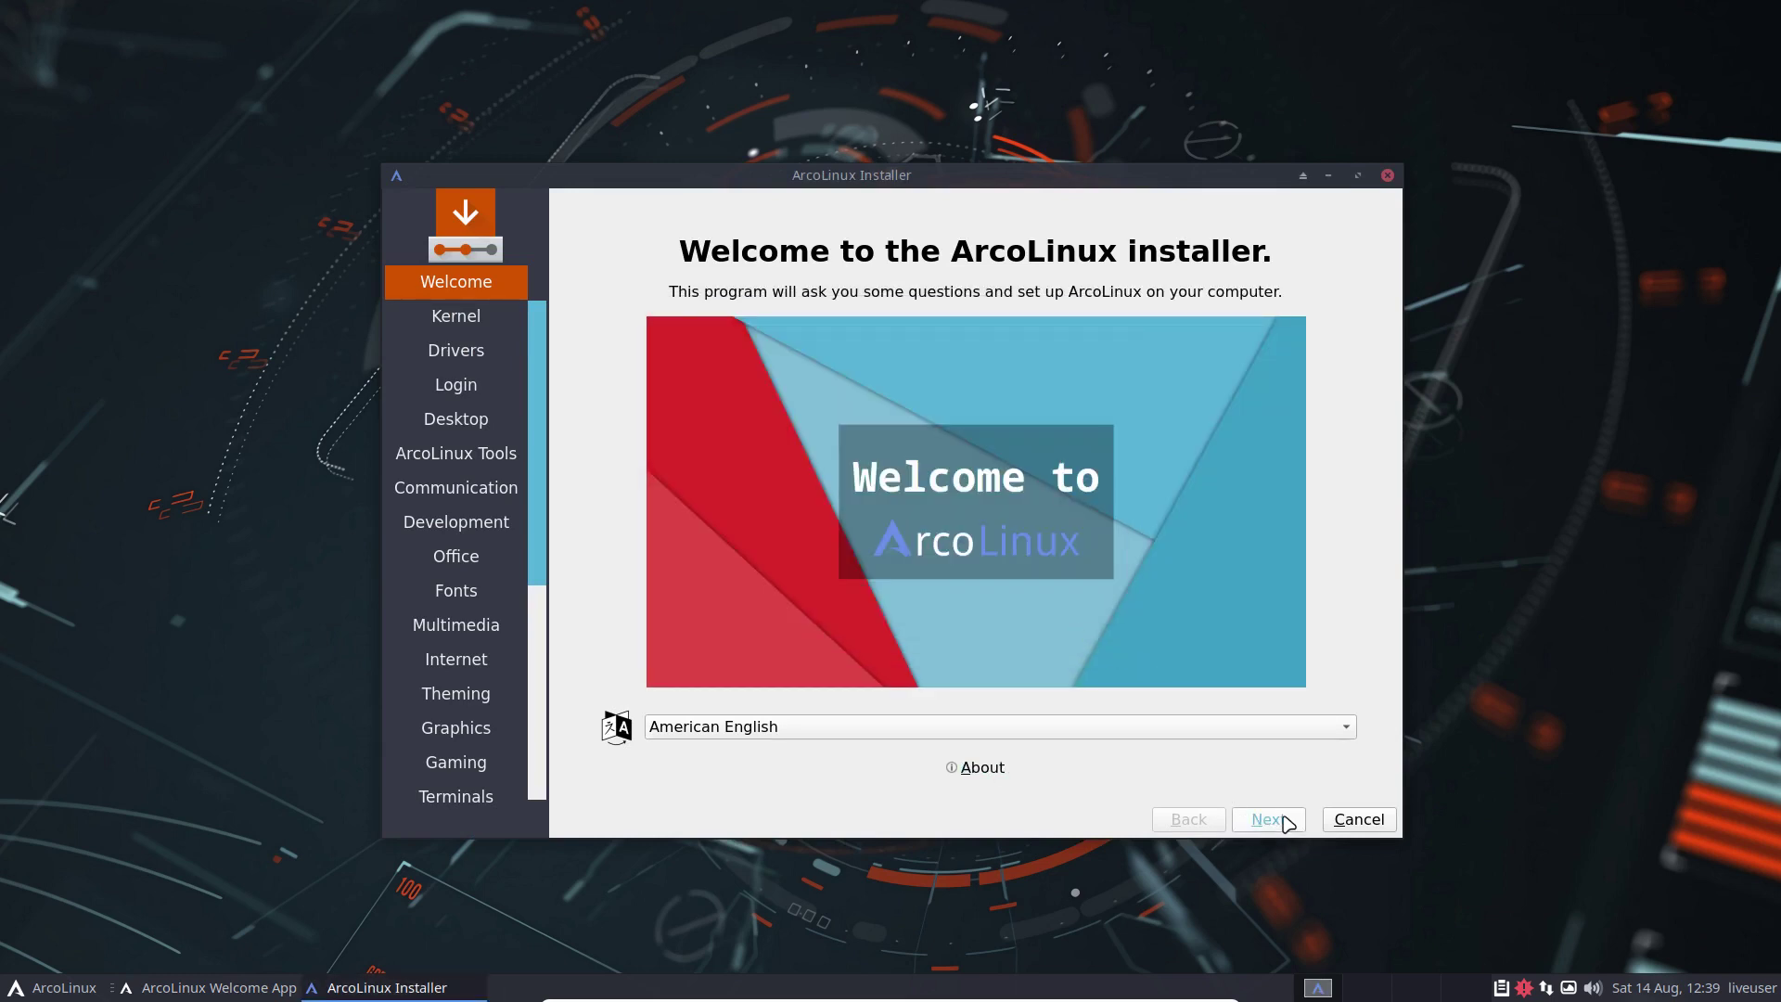
left_click(1286, 820)
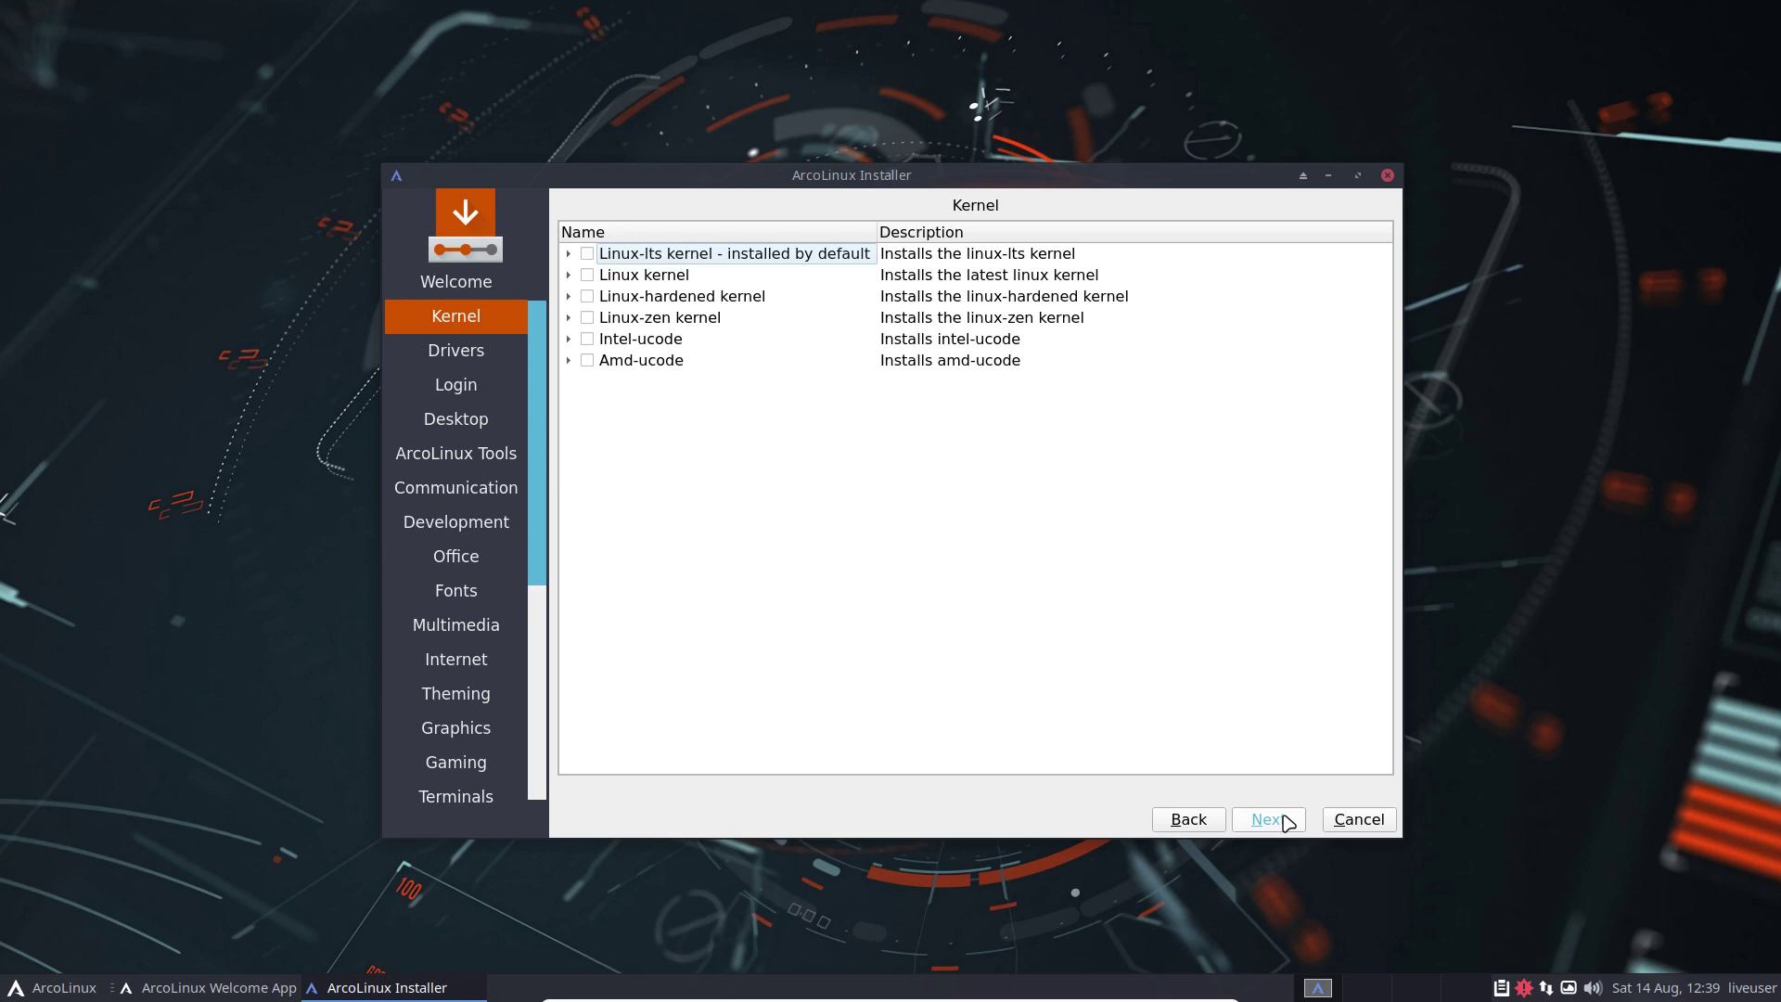
left_click(1286, 821)
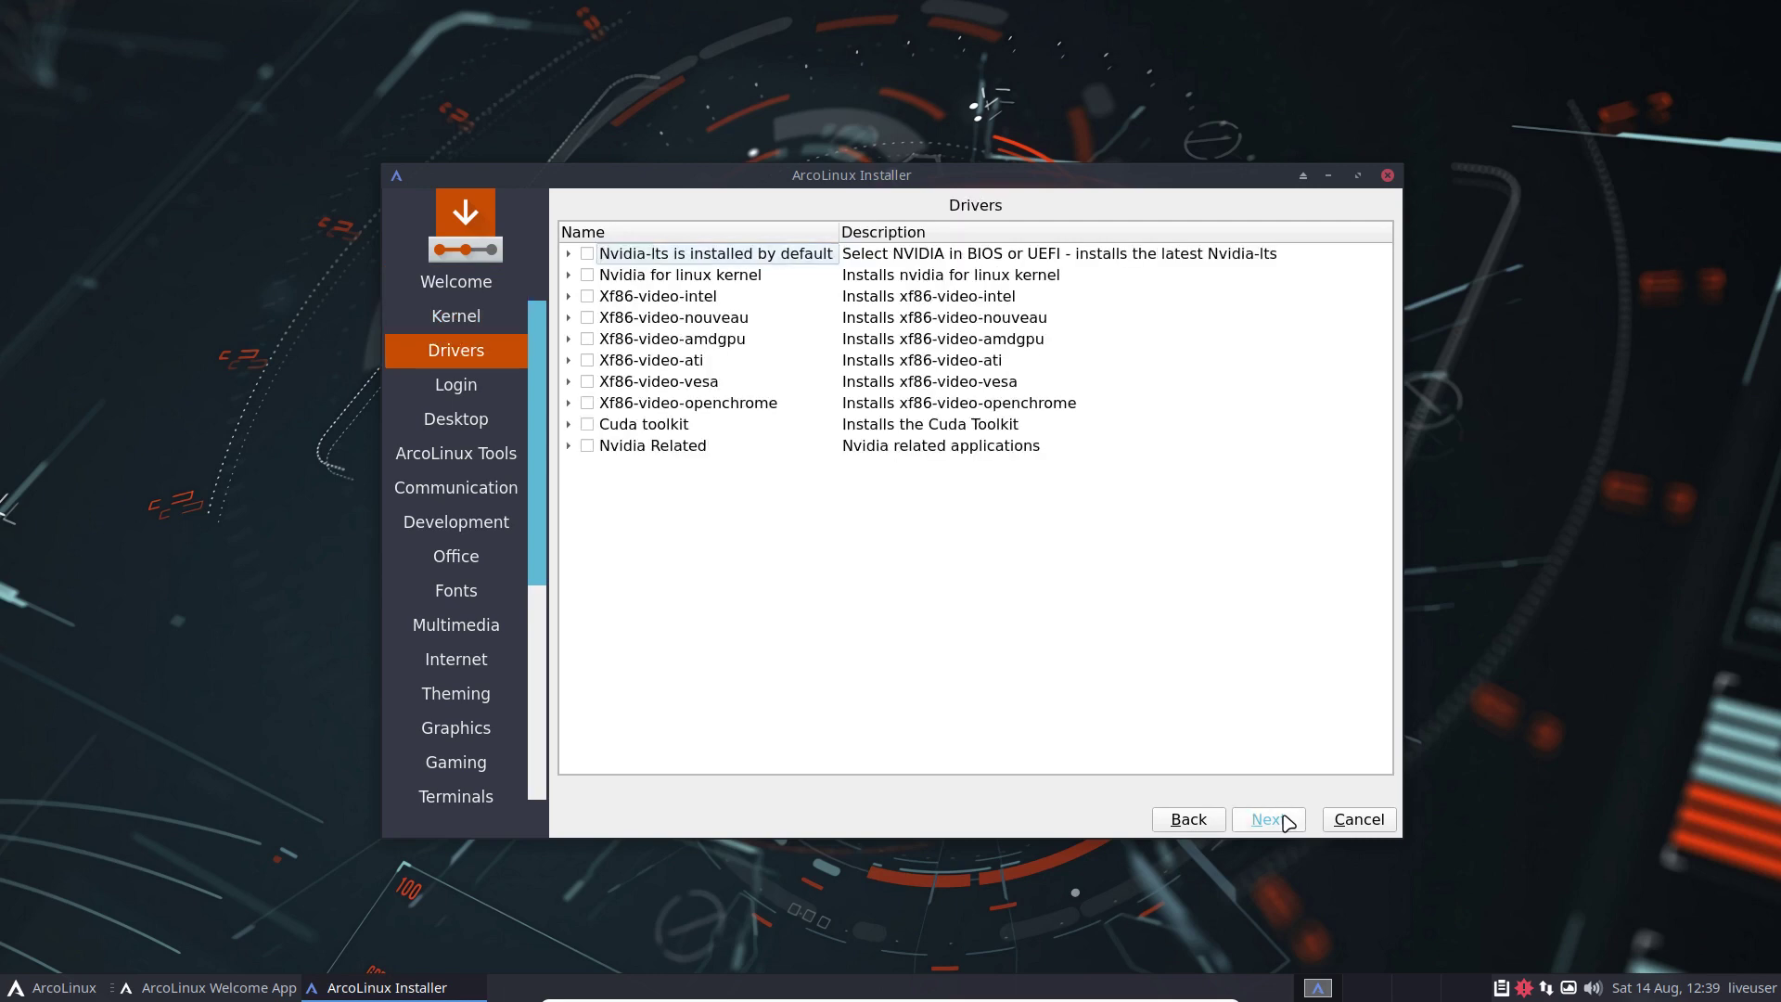
left_click(1201, 821)
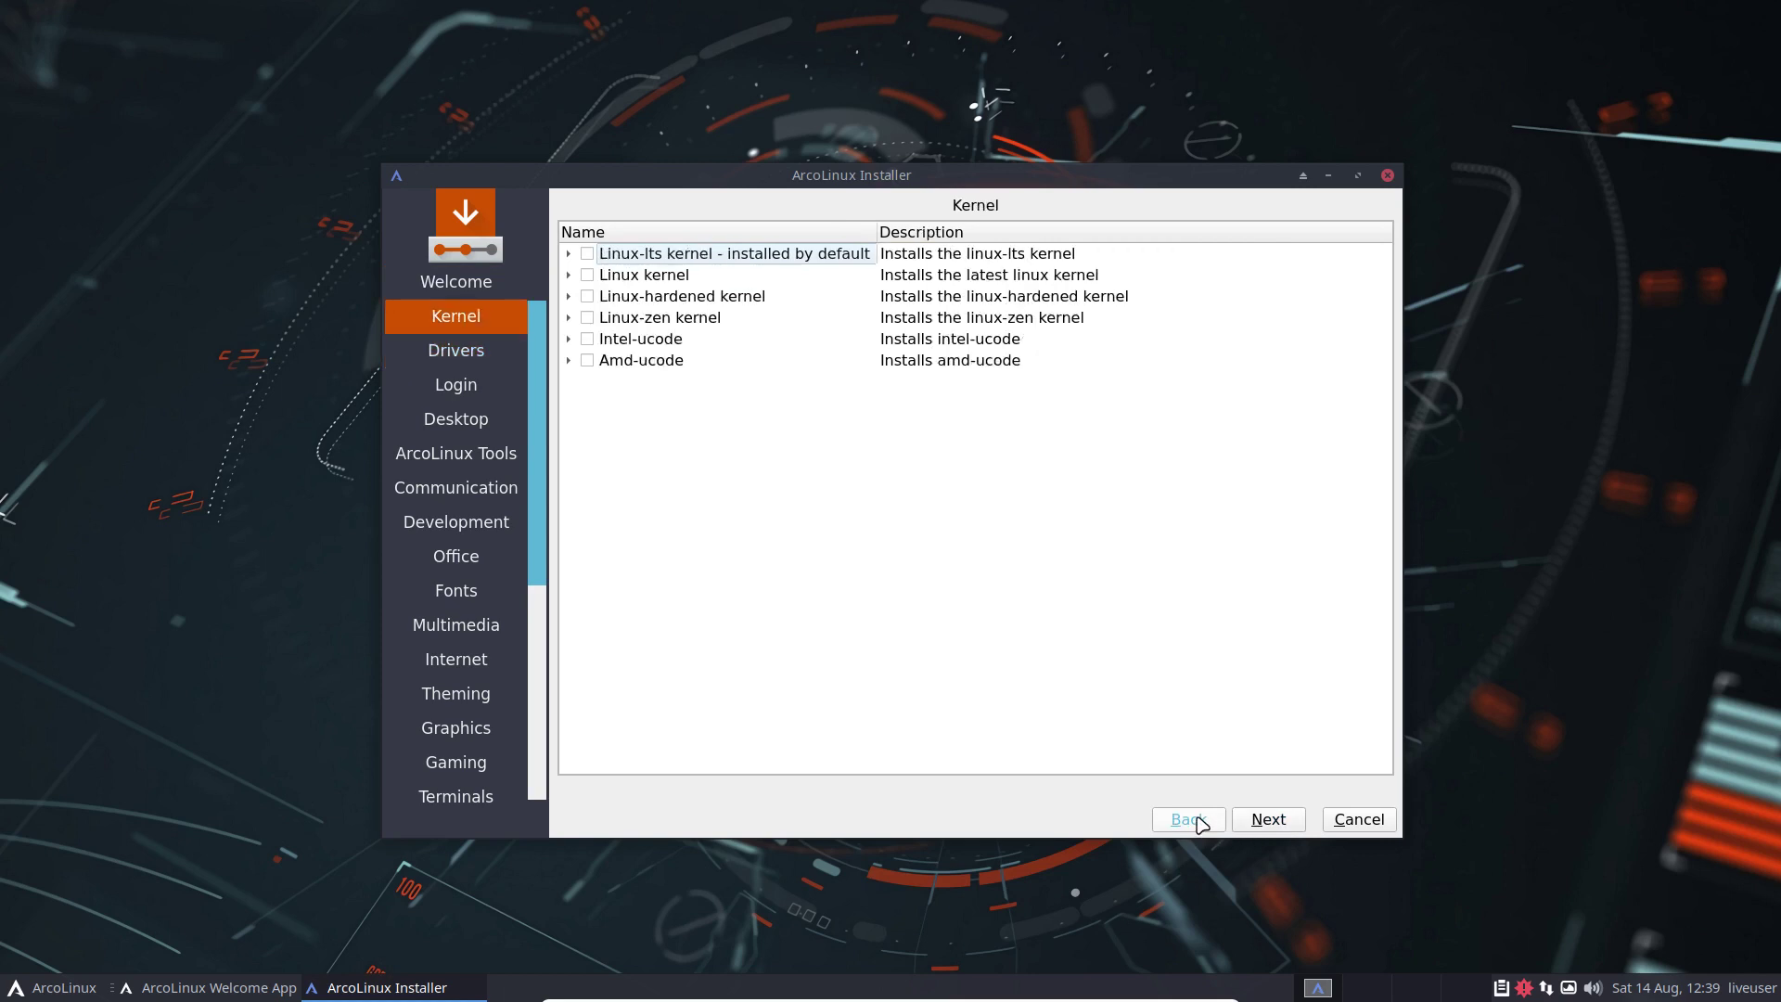
left_click(1269, 821)
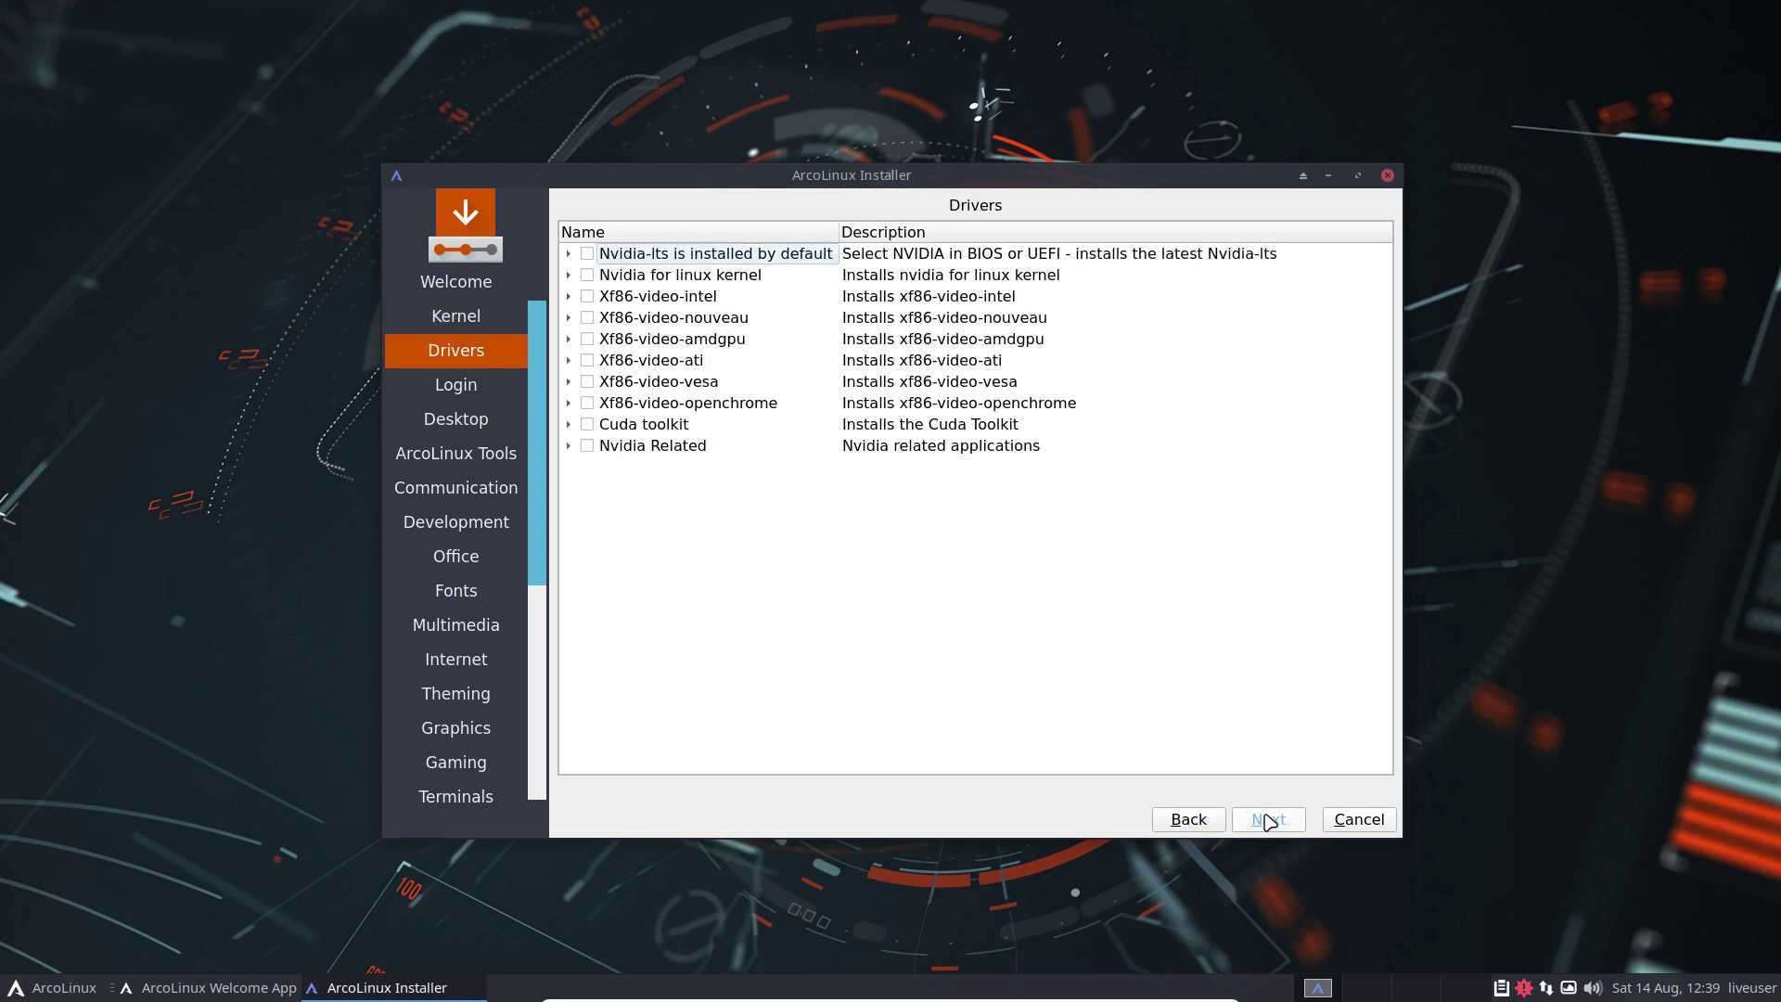
Step: Try the Nvidia-lts driver and Lightdm entries, expand Nvidia Related, then reach the Login page
left_click(939, 258)
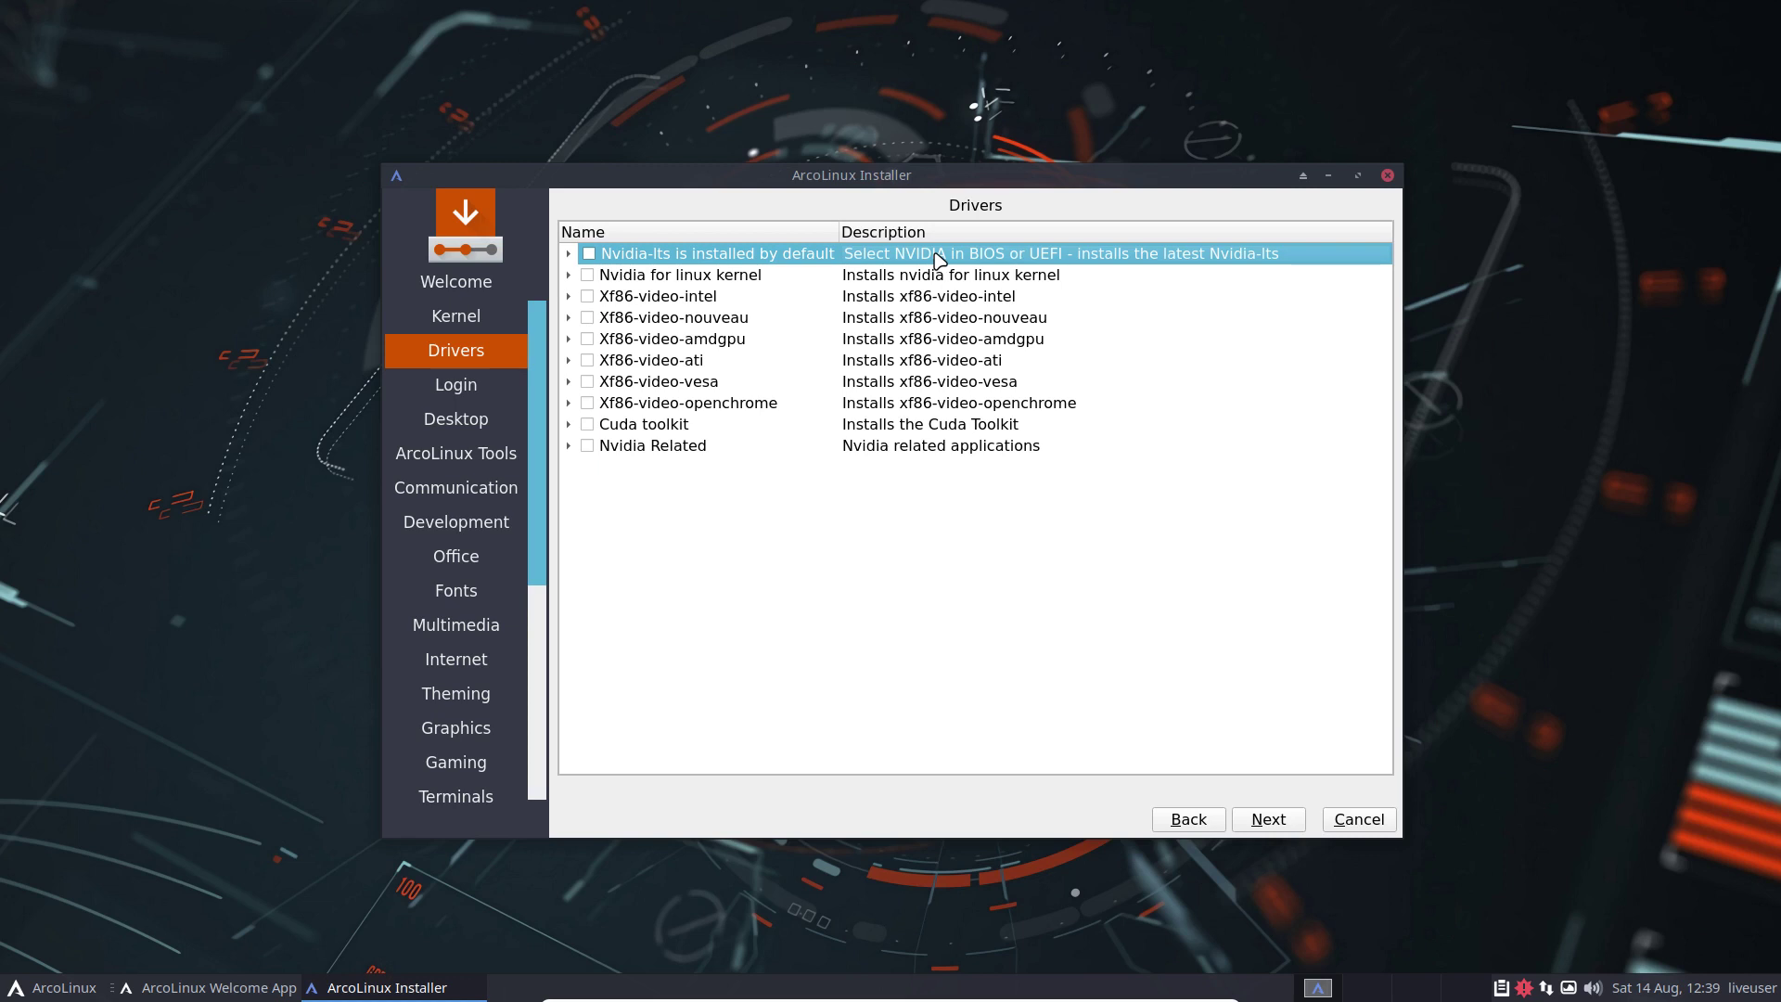
left_click(1267, 820)
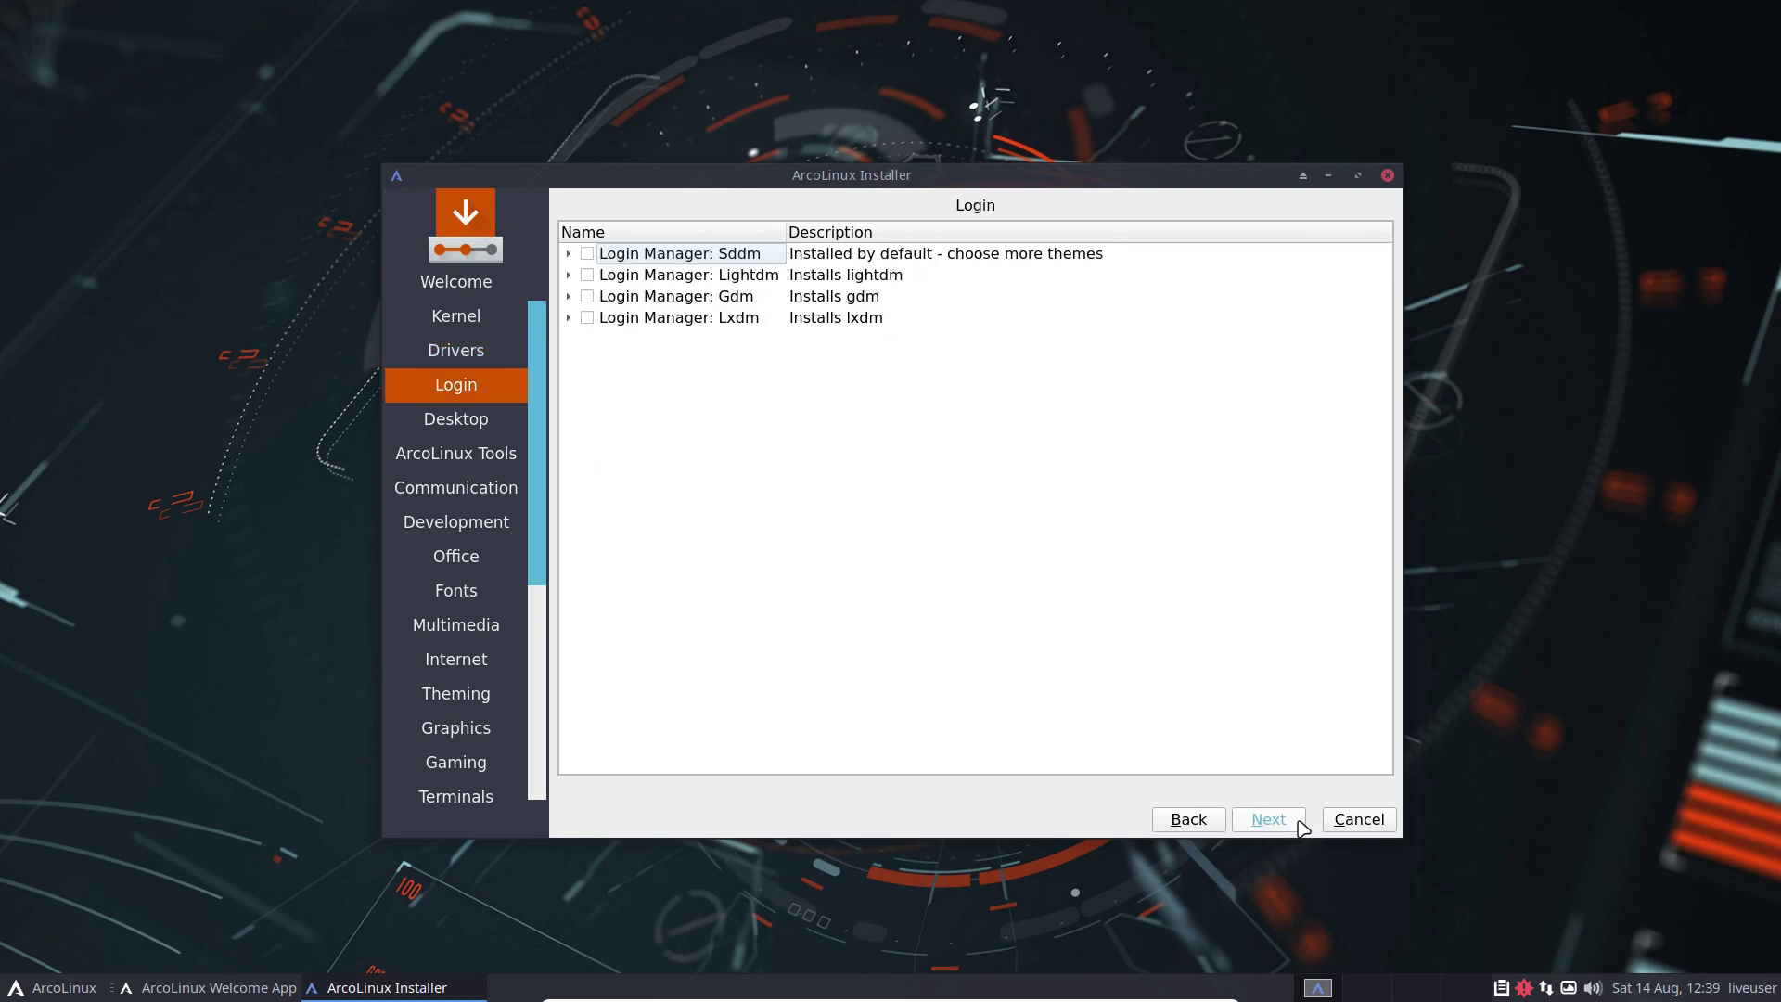
left_click(743, 278)
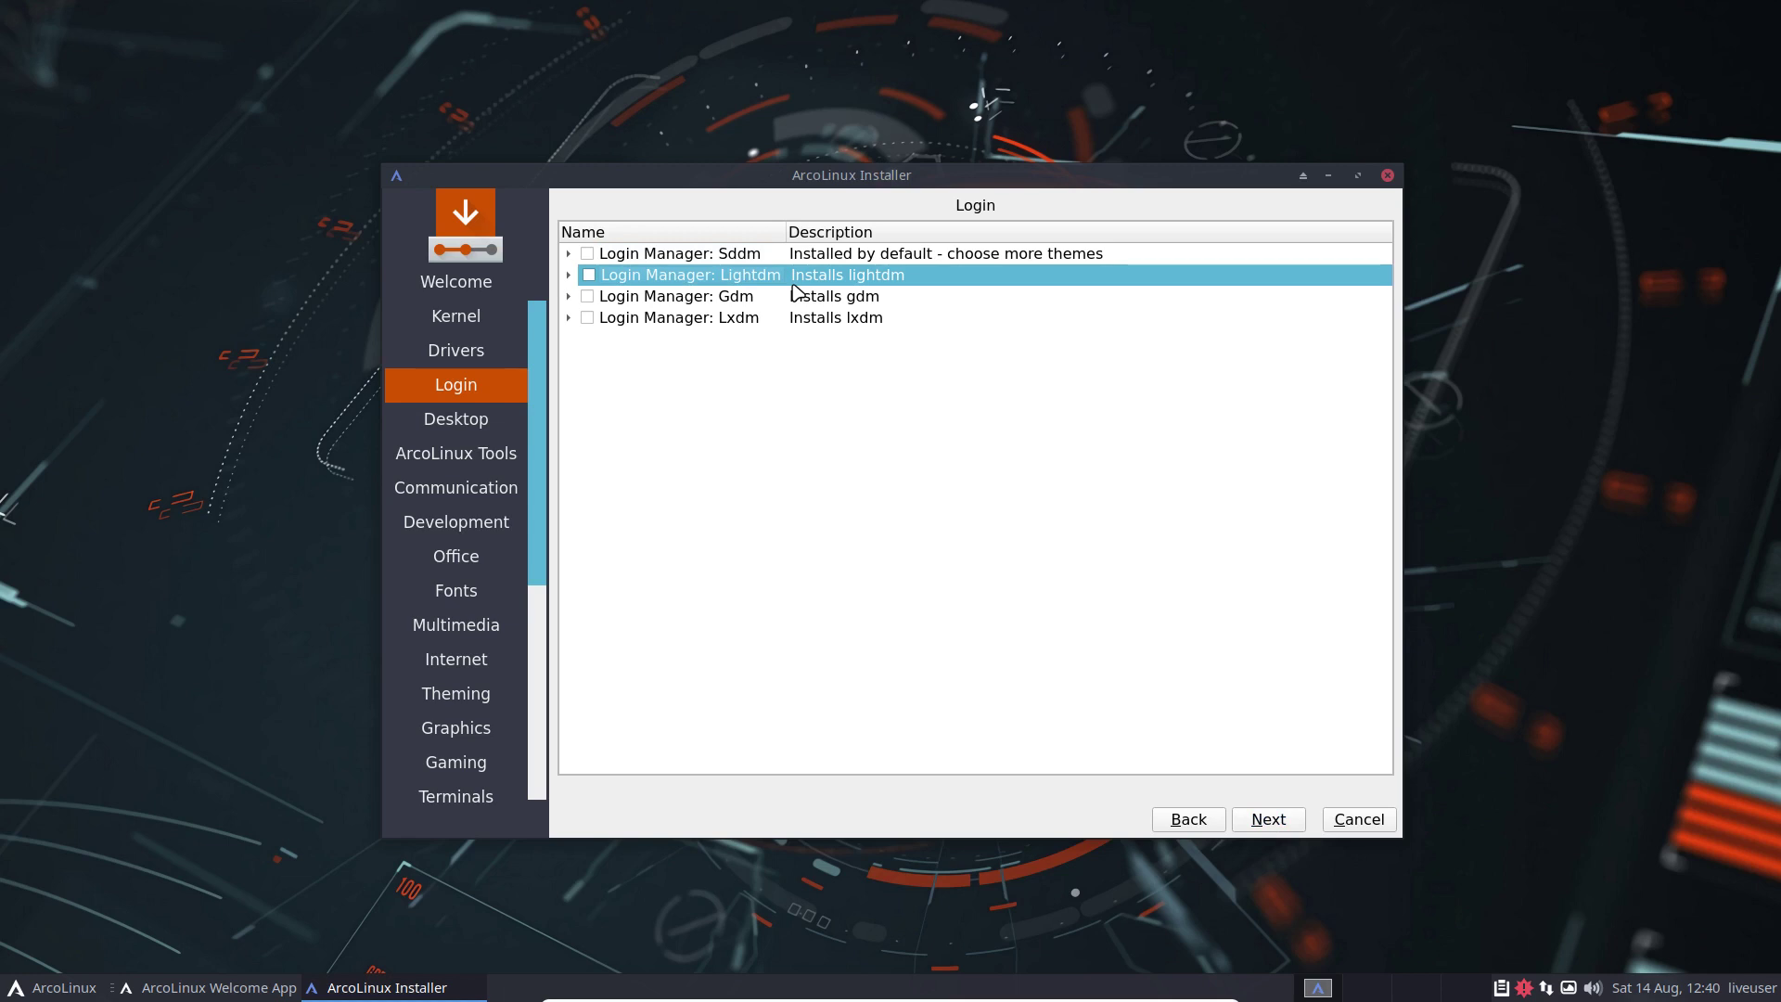
left_click(1167, 819)
left_click(569, 446)
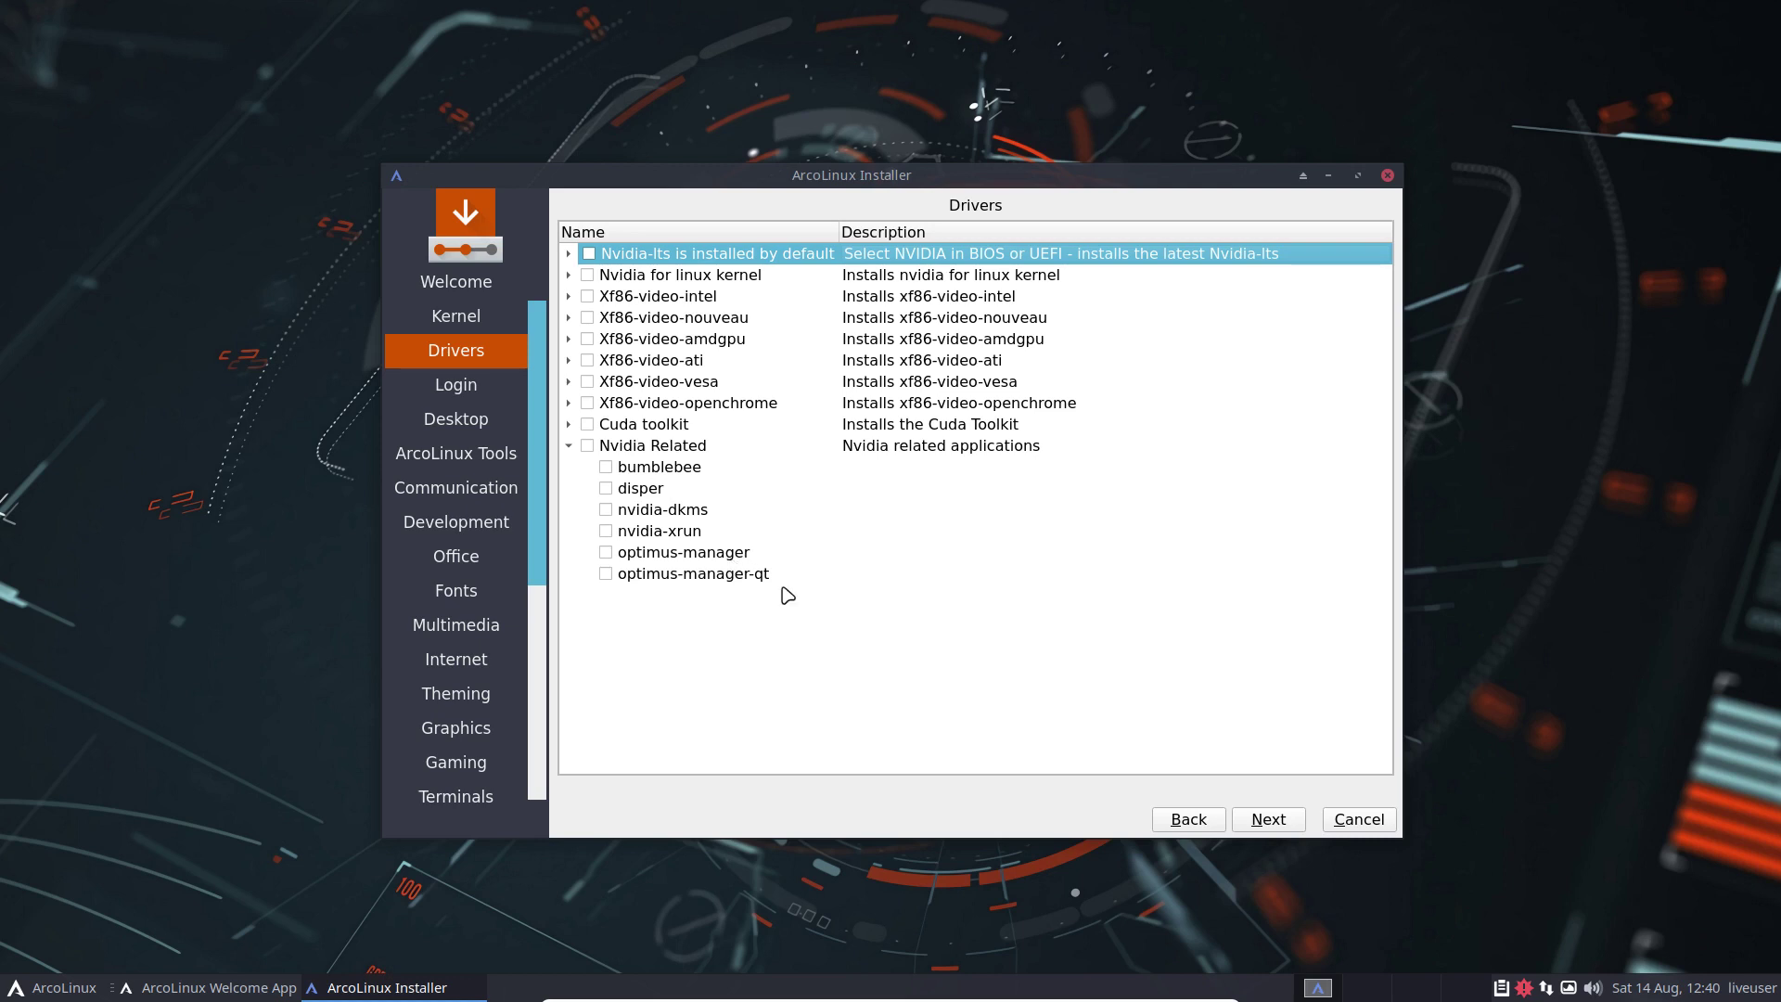
left_click(1254, 821)
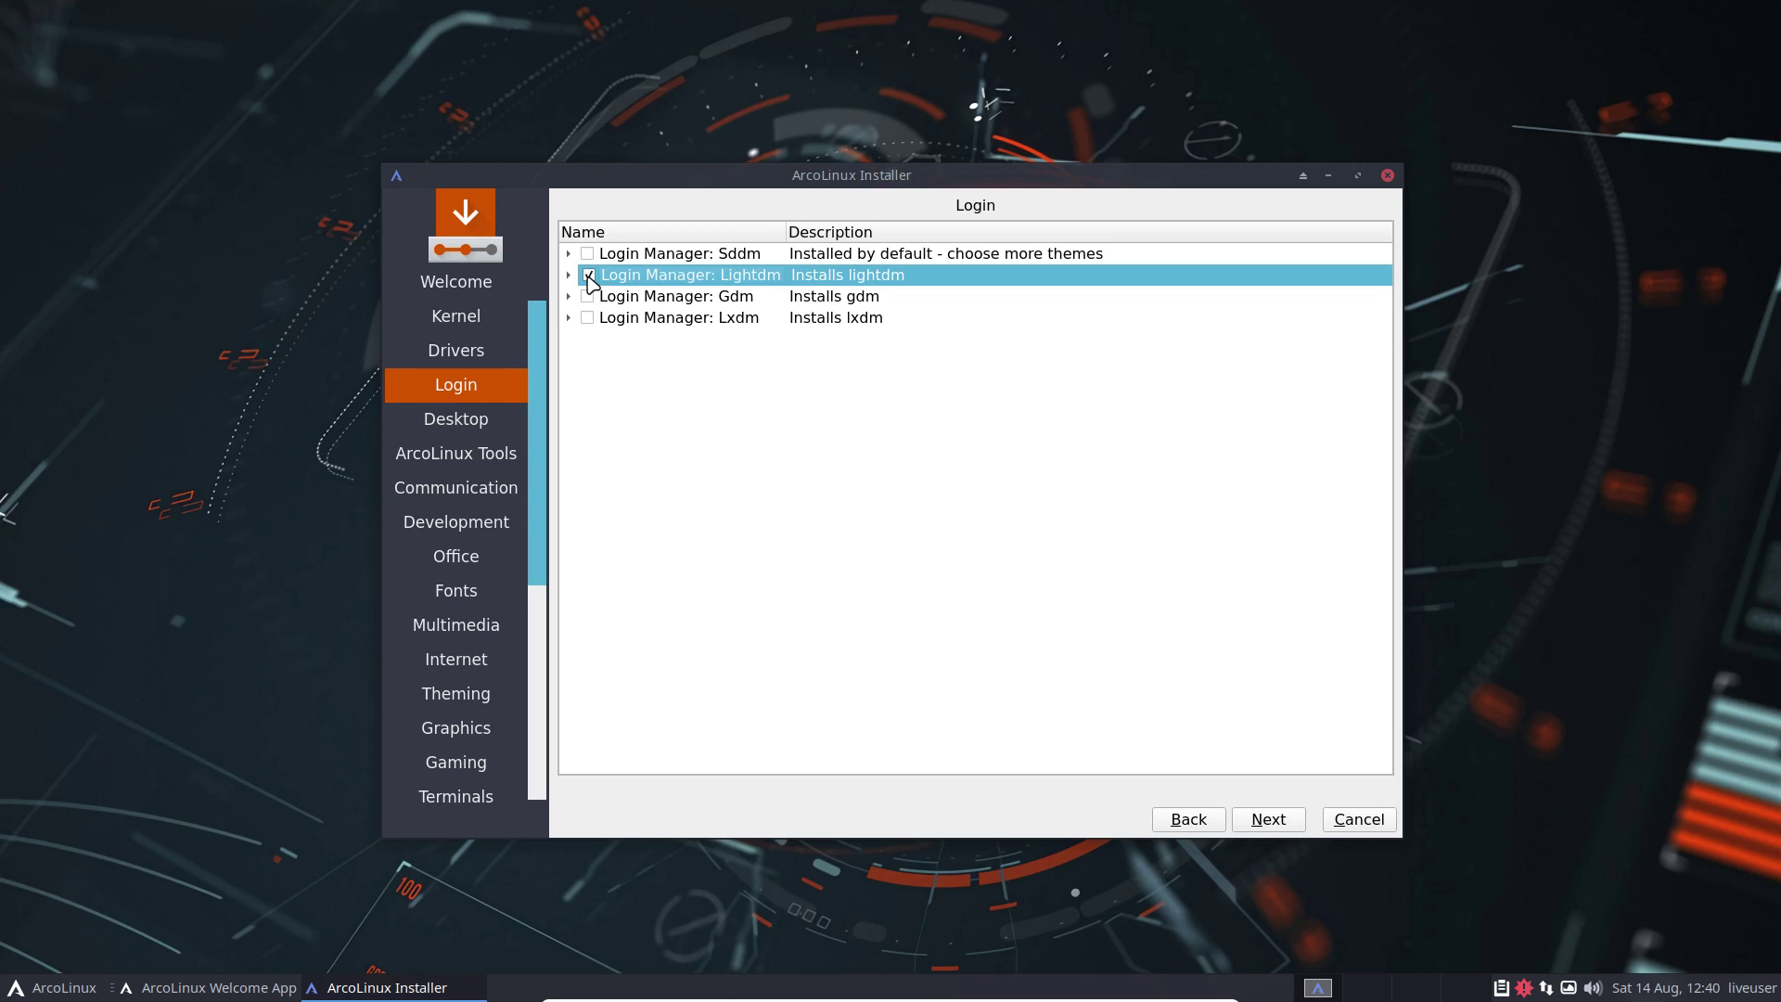
Step: Page through desktop, ArcoLinux Tools, Communication and Development packages, leaving arcolinux-meta-steam unticked
left_click(1268, 820)
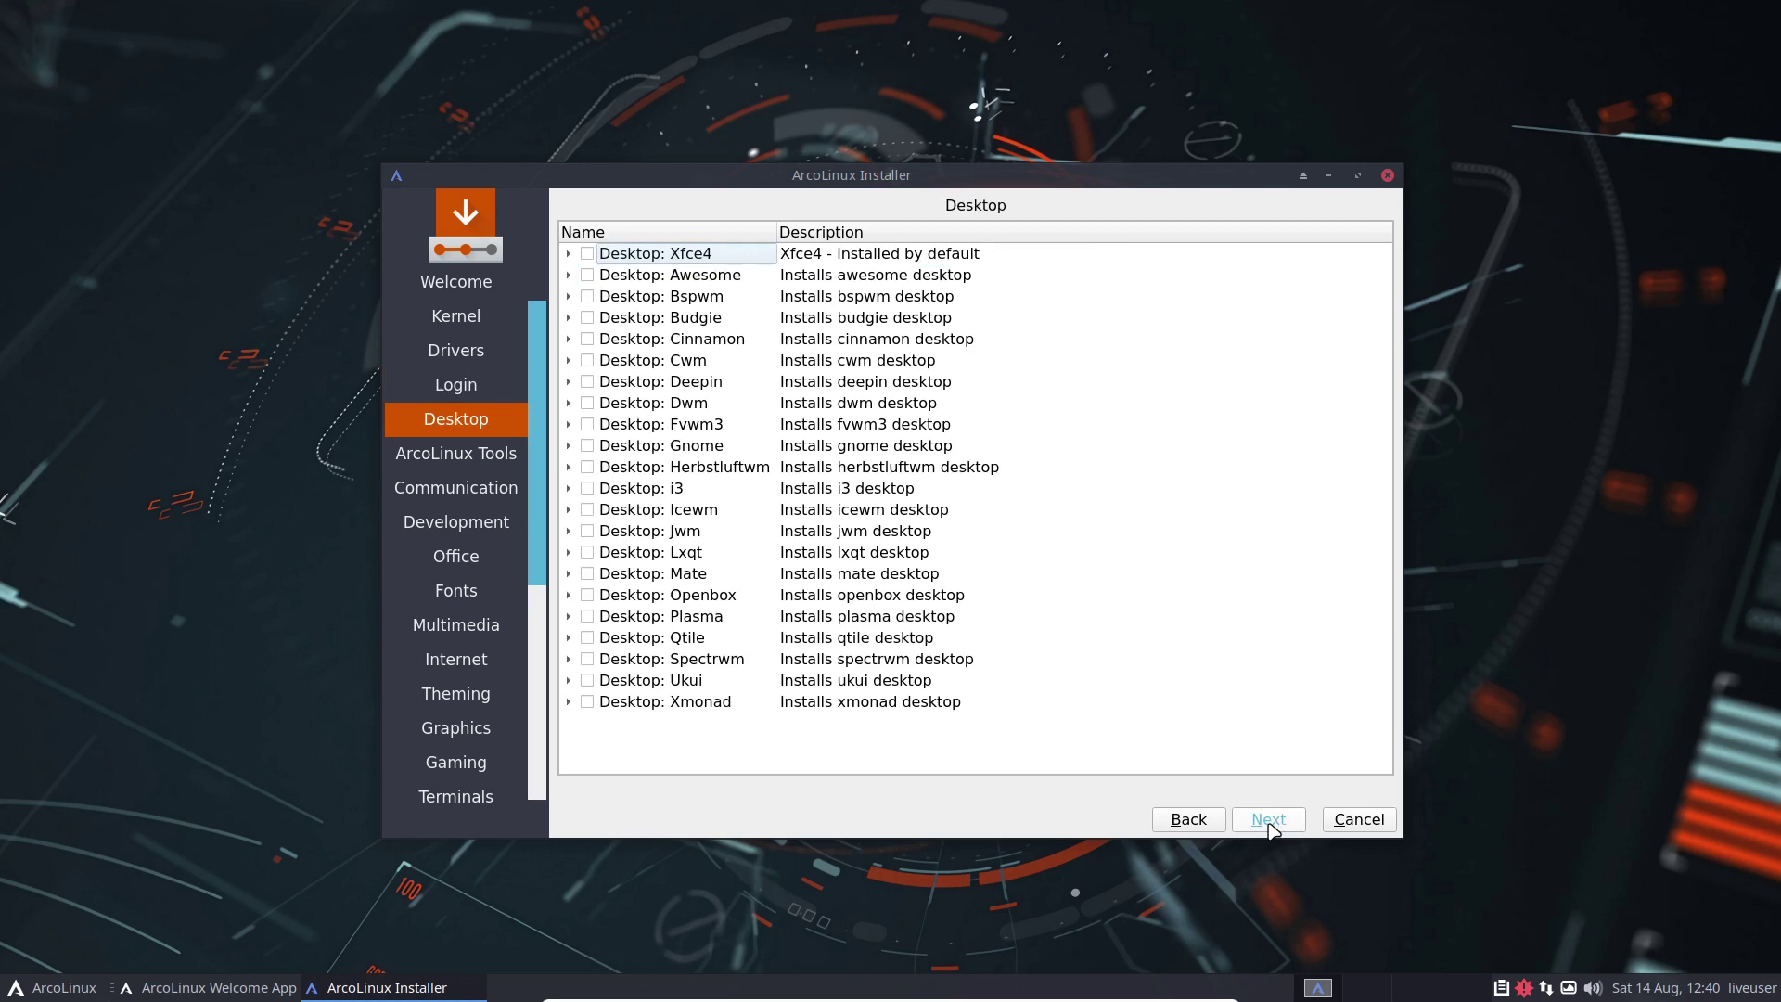
left_click(1271, 822)
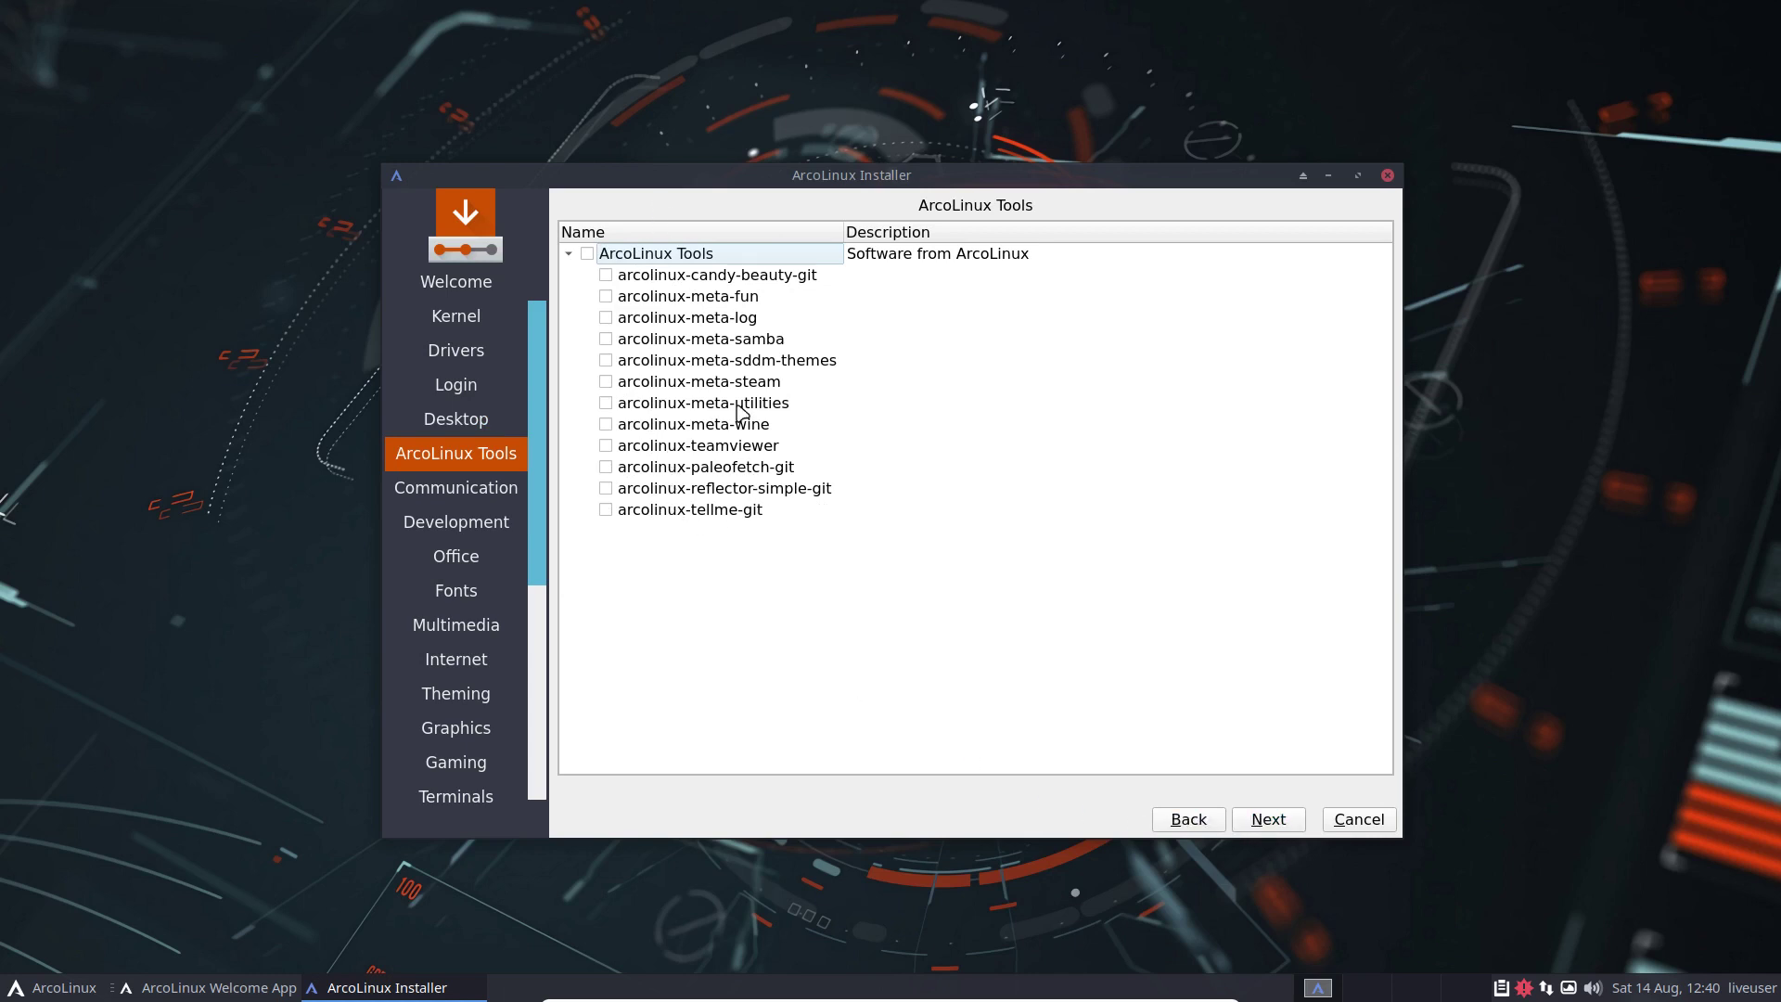
left_click(606, 381)
left_click(606, 381)
left_click(1265, 819)
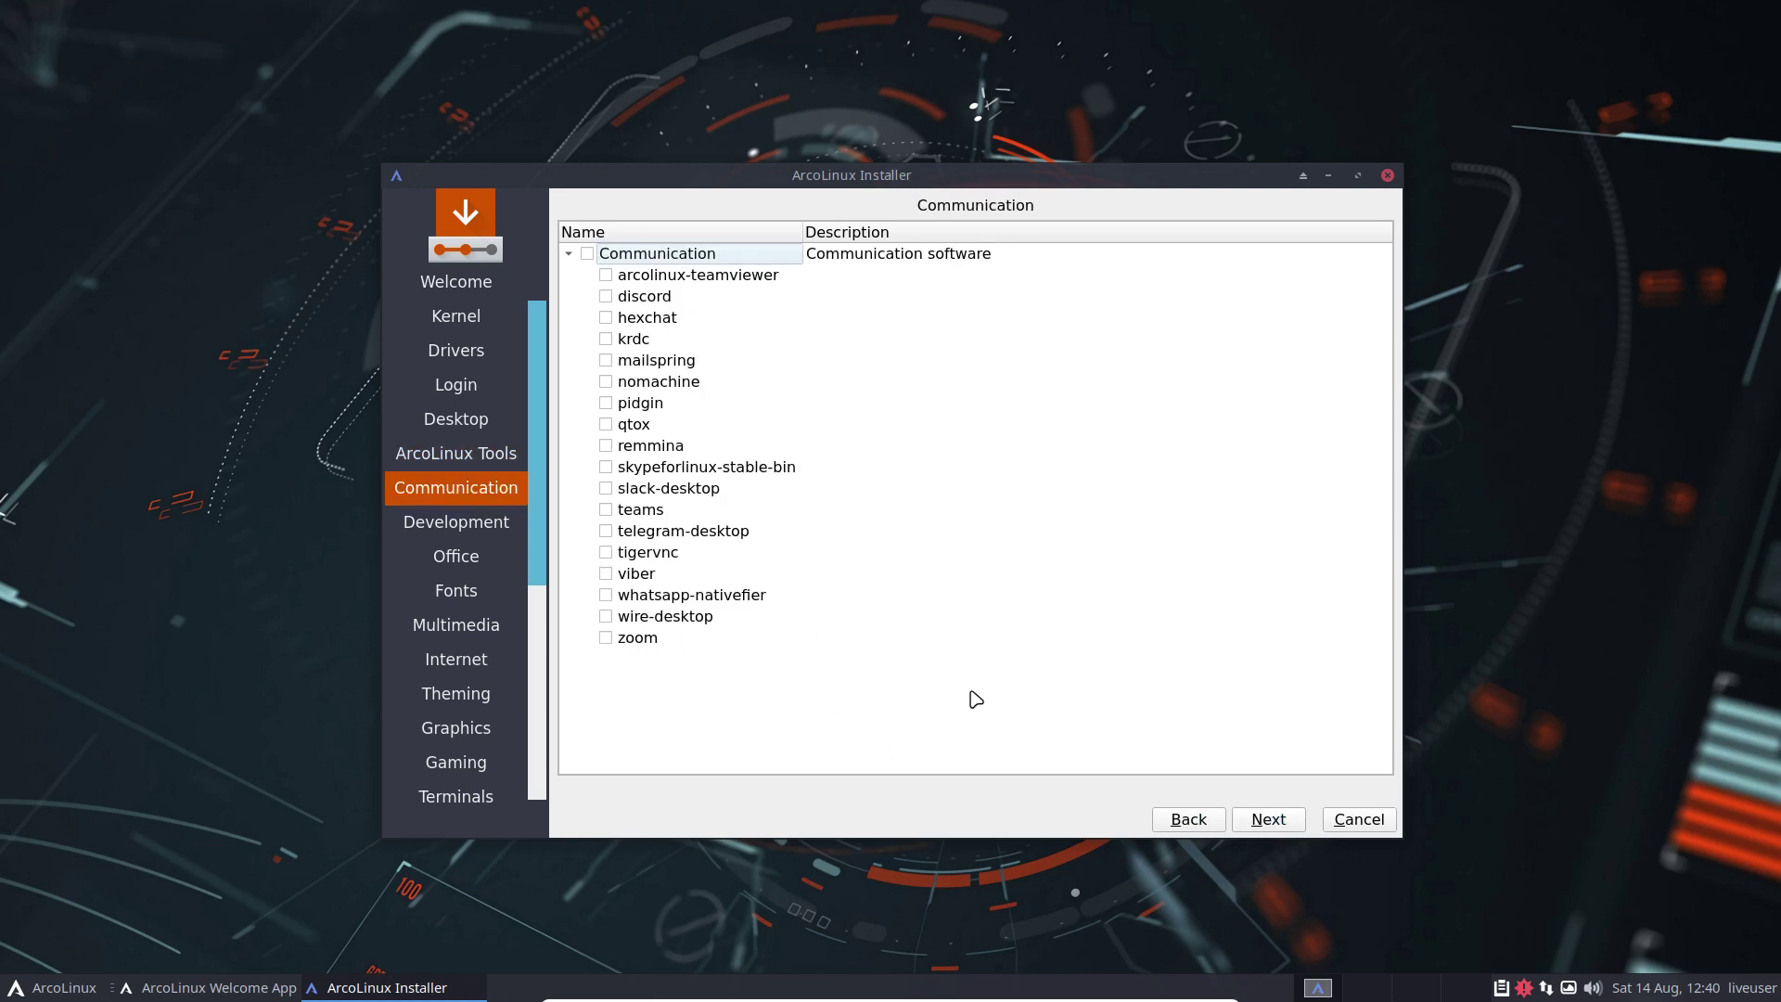
left_click(1277, 822)
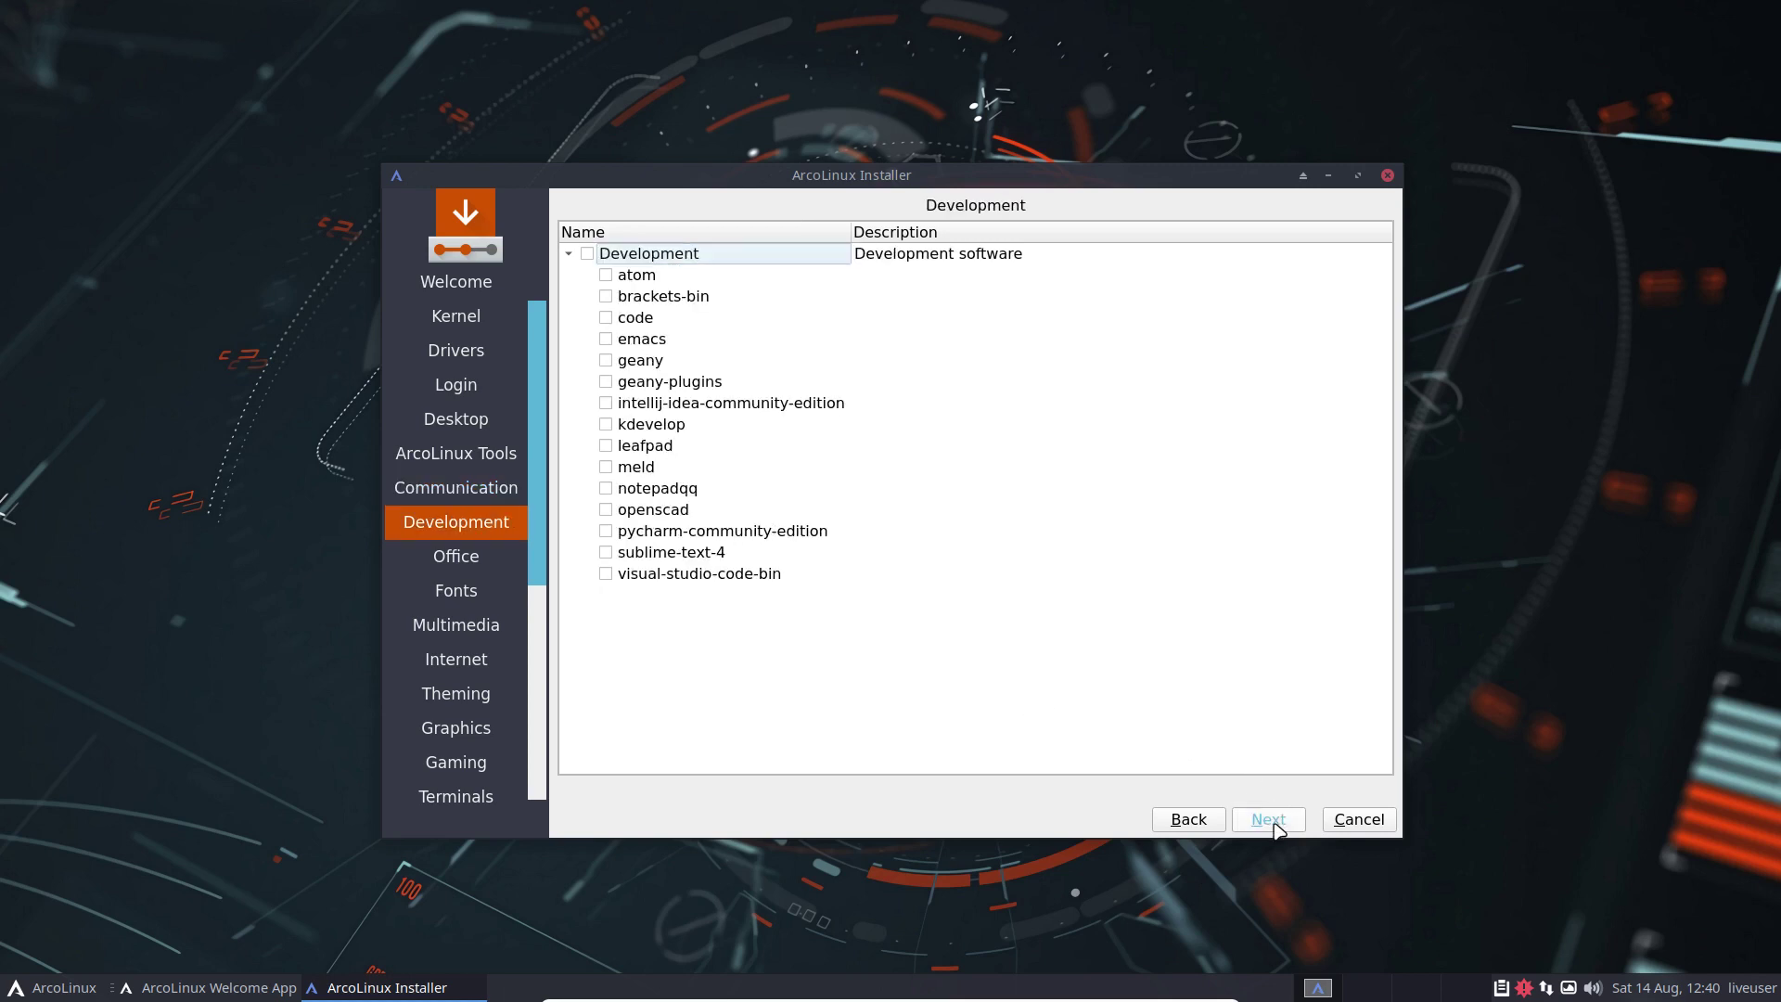
left_click(1276, 822)
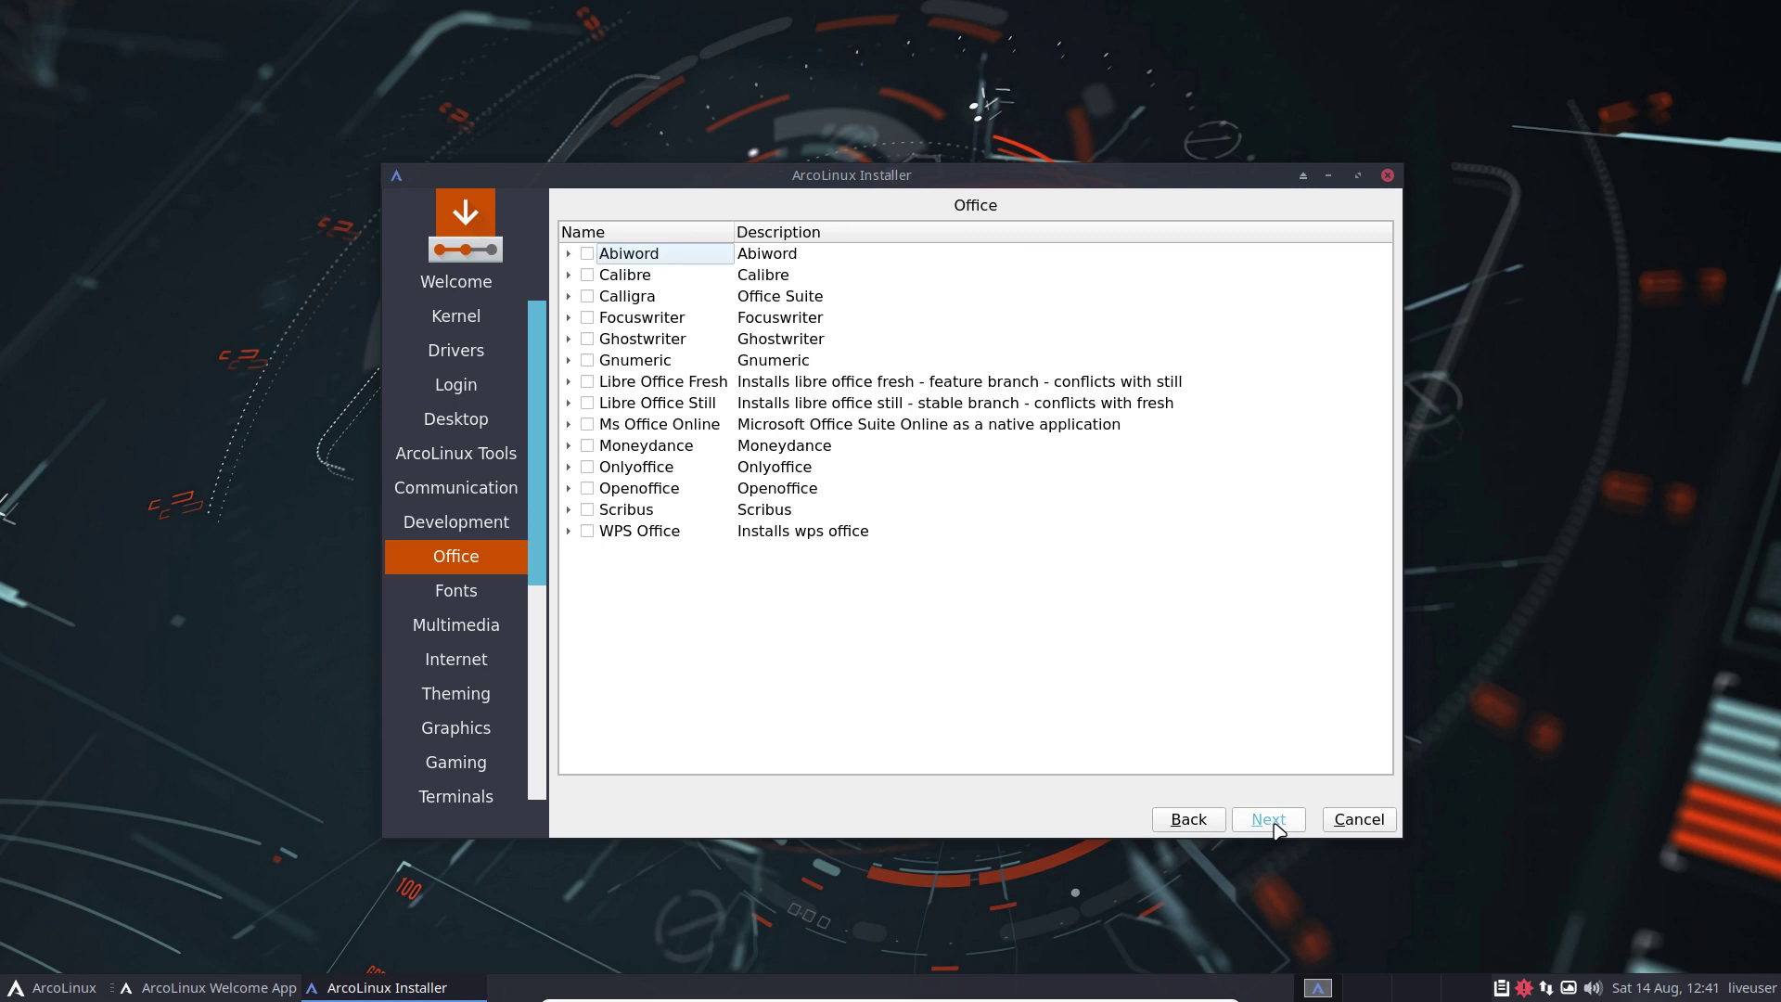
Step: Skip the remaining categories through ArcoLinux Dev, then cancel and quit the installer
left_click(1274, 826)
left_click(1268, 819)
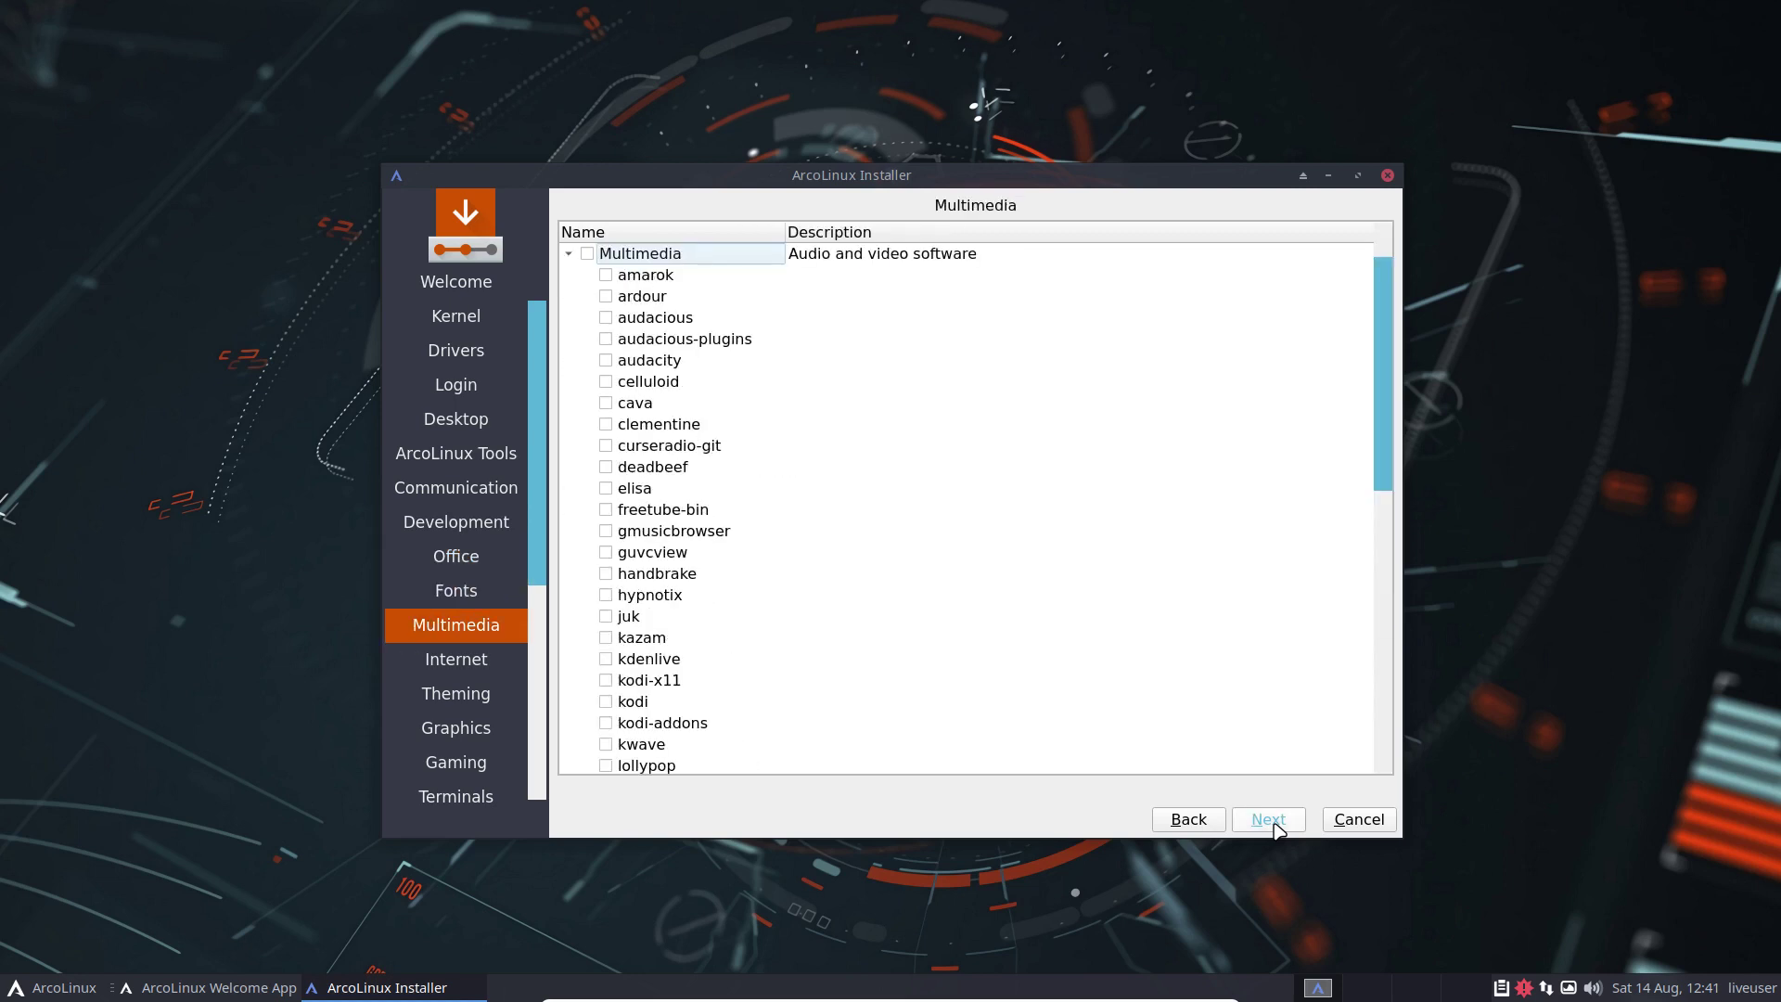
left_click(1267, 819)
left_click(1268, 819)
left_click(1269, 821)
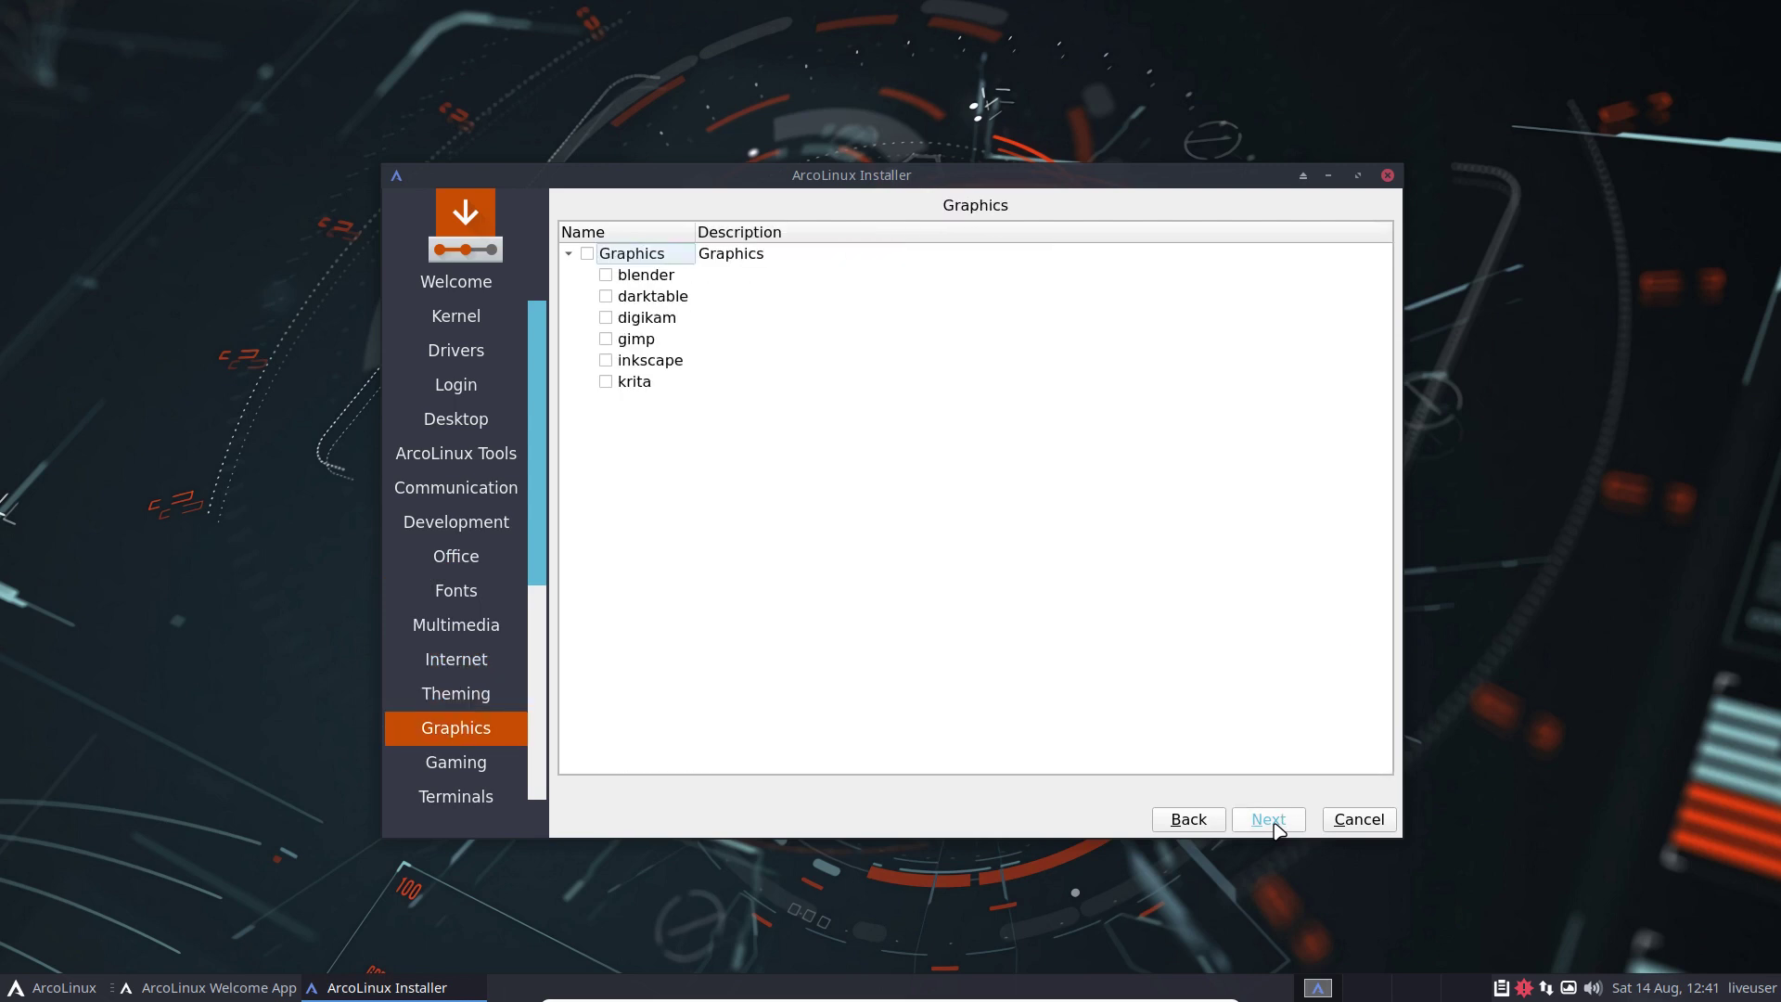
left_click(1269, 821)
left_click(1269, 821)
left_click(1269, 821)
left_click(1269, 821)
left_click(1269, 821)
left_click(1271, 822)
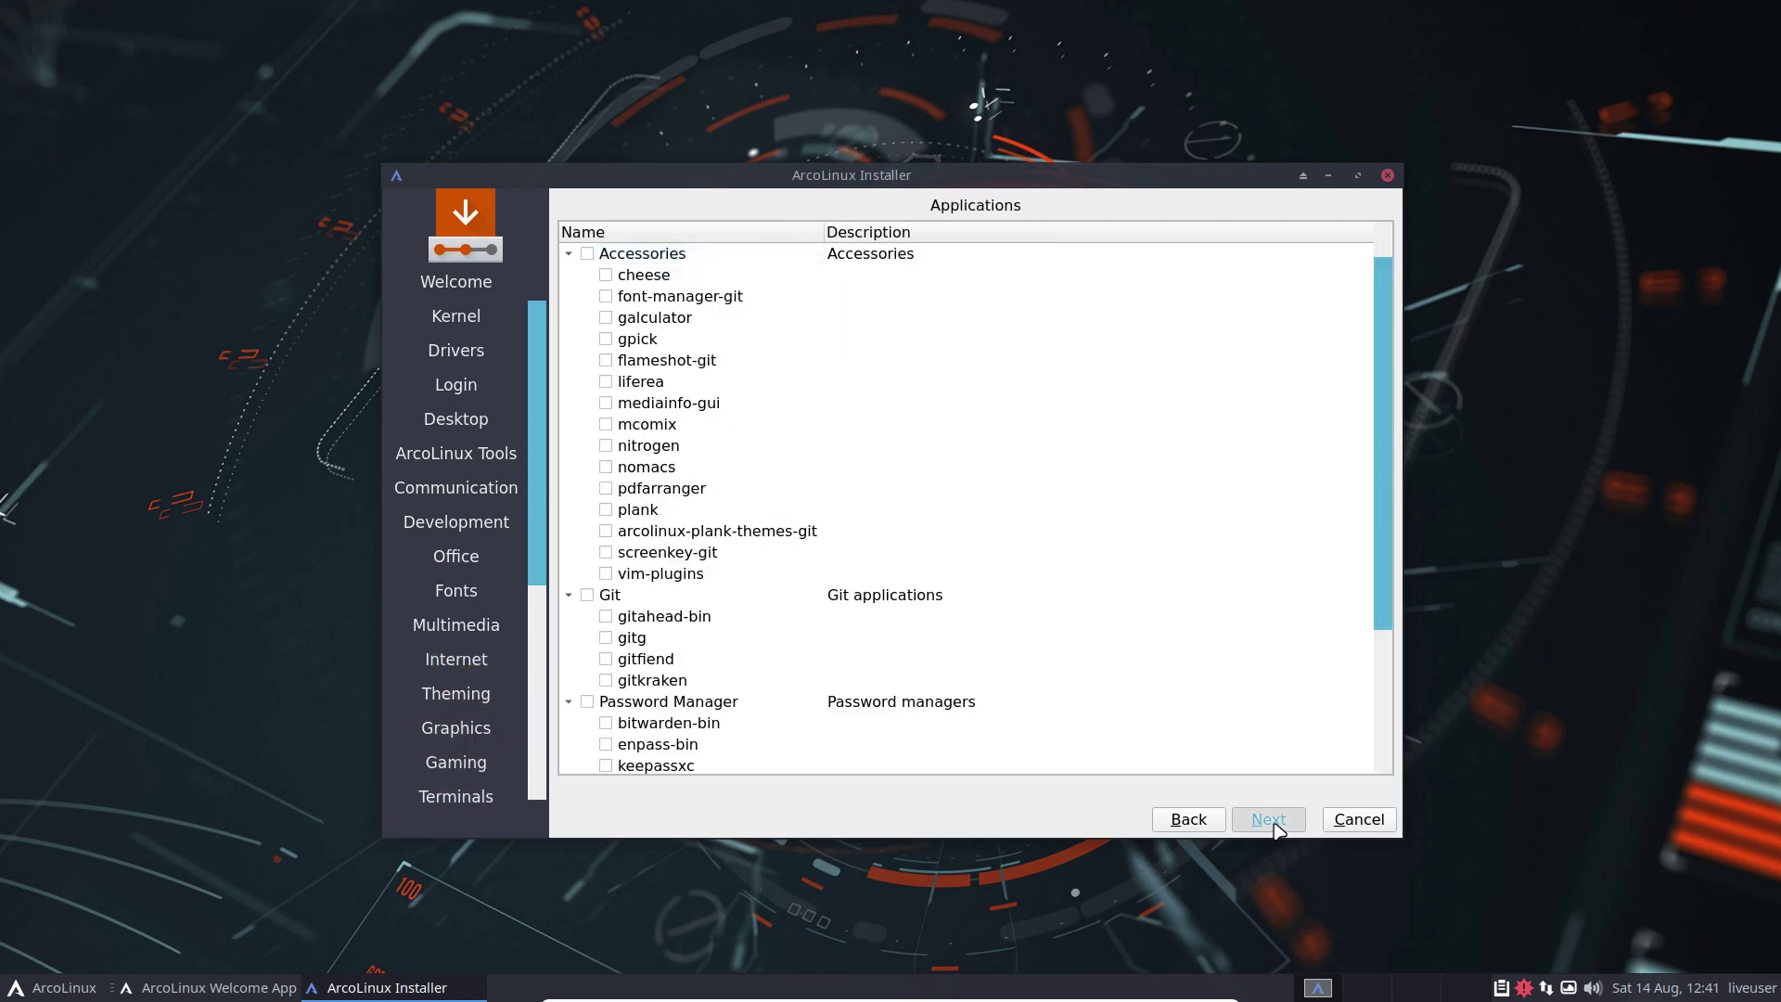
left_click(1271, 822)
left_click(1352, 824)
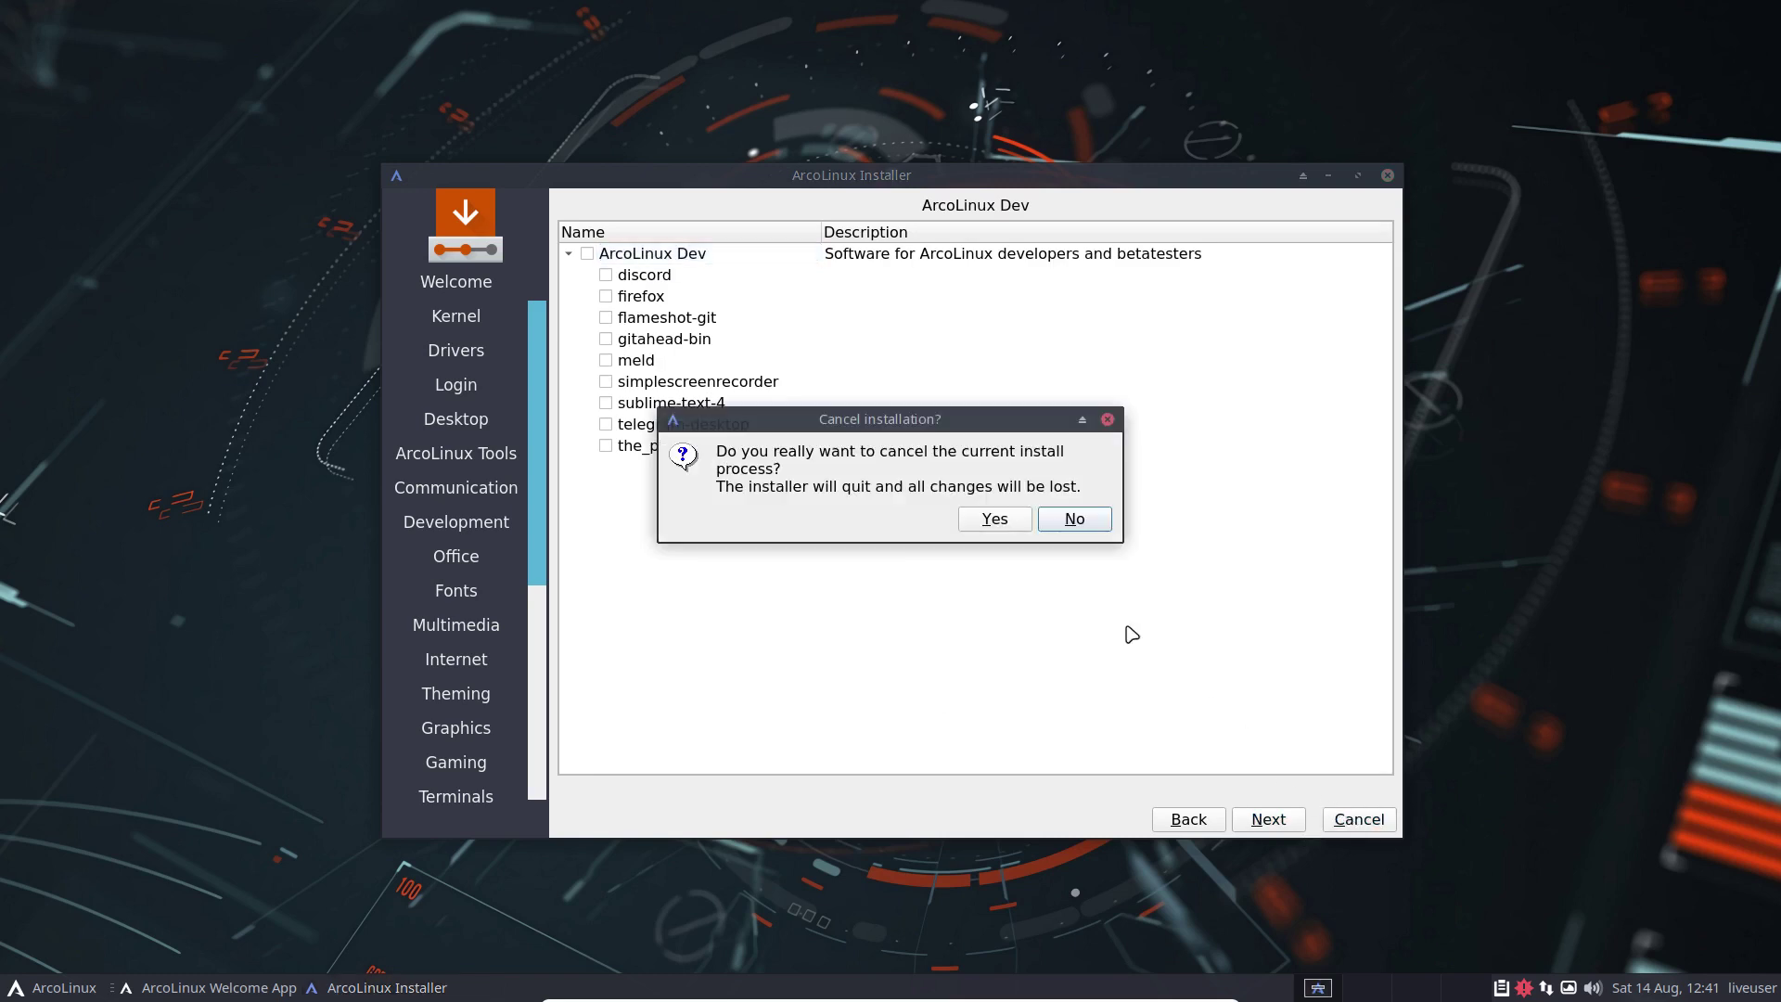
left_click(993, 517)
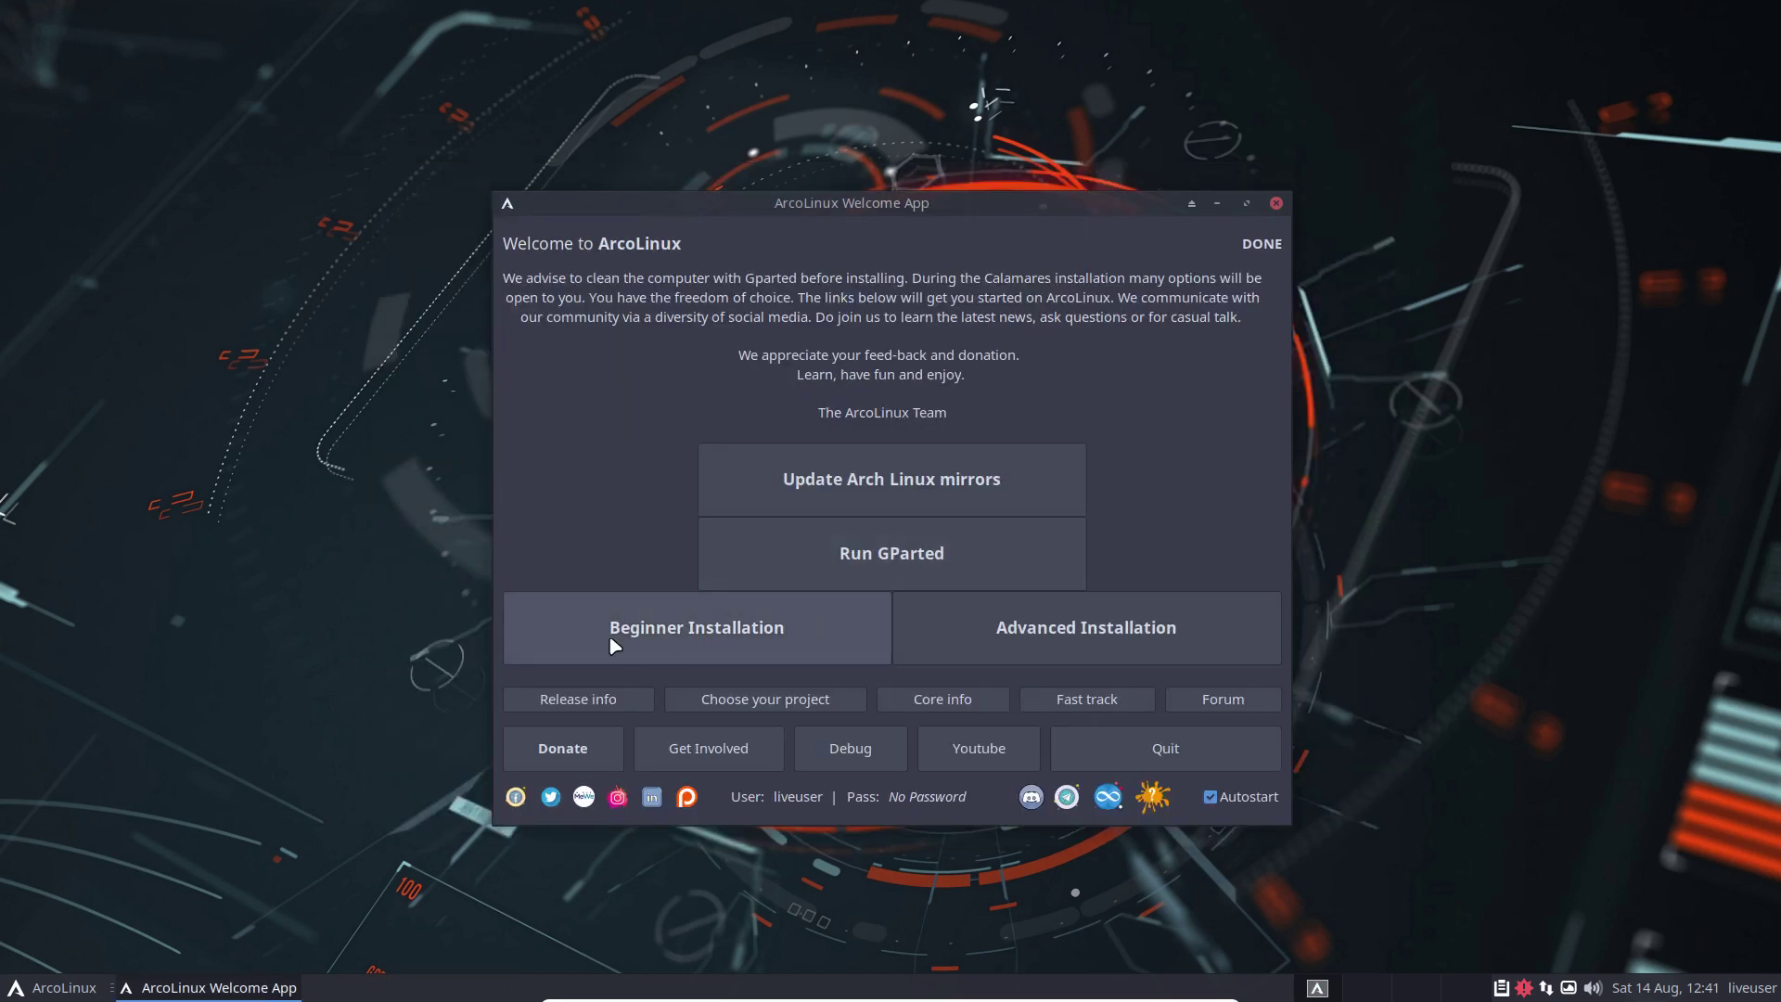
Step: Launch the beginner installation, check the version info, and pass Welcome with the default language
left_click(775, 638)
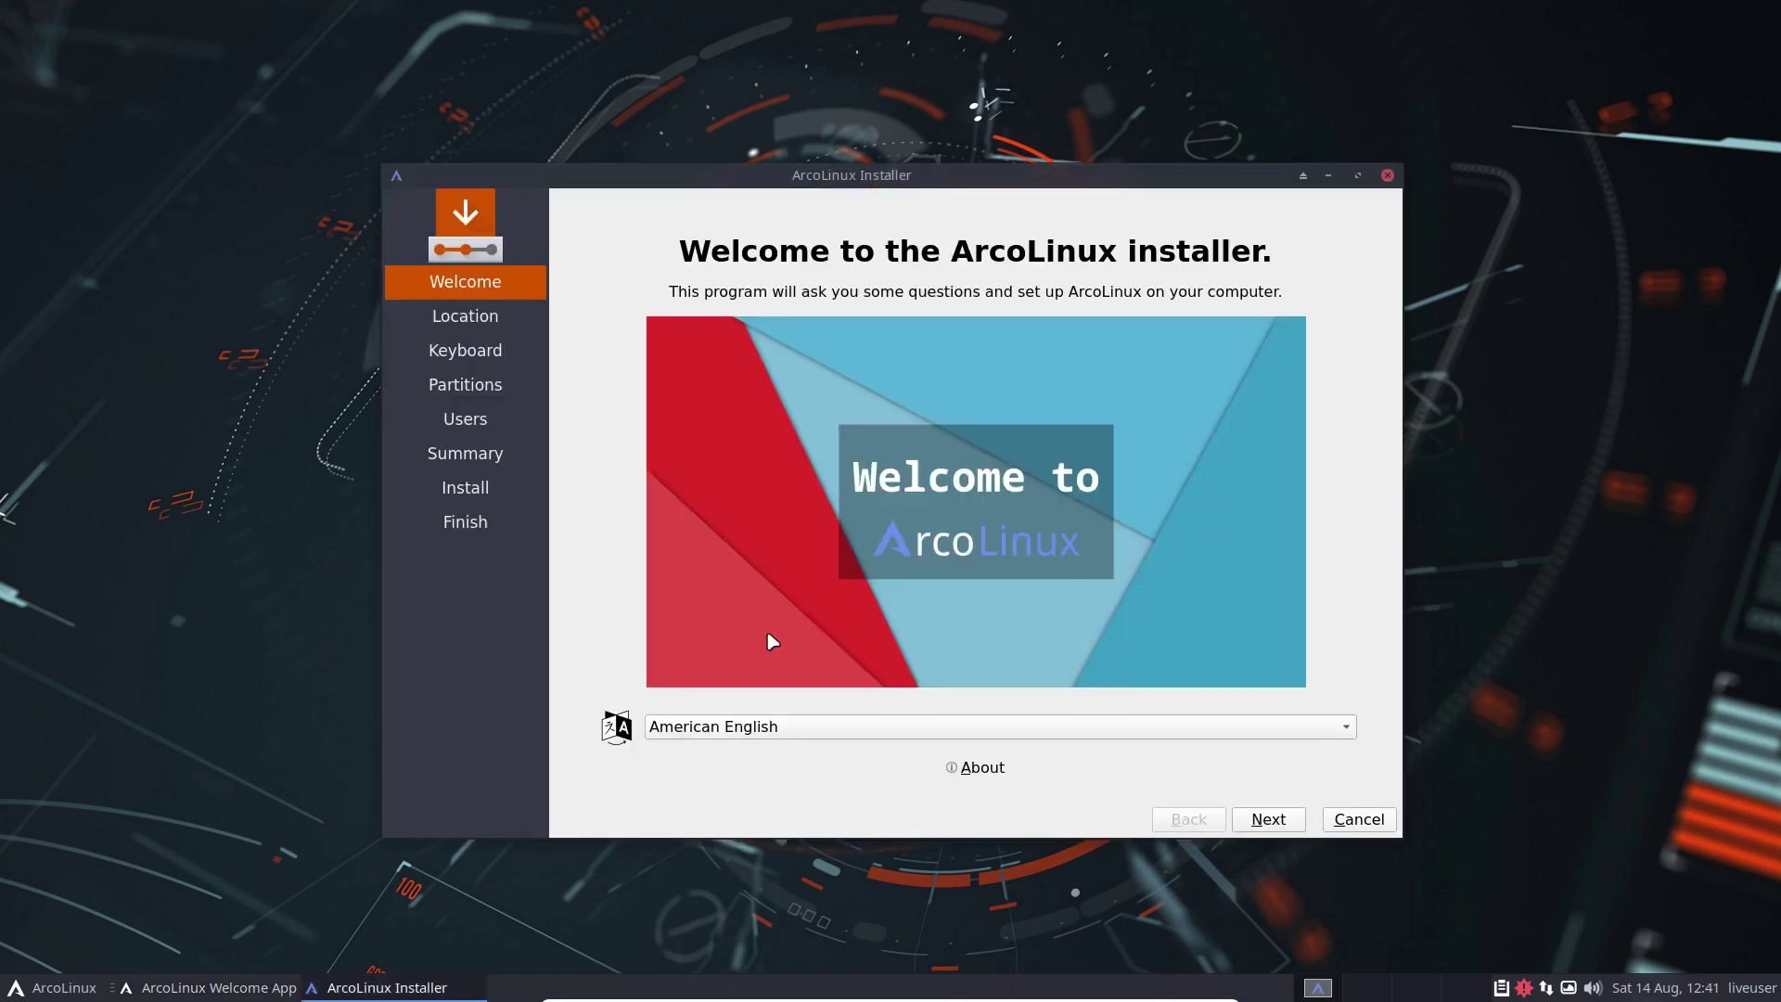
left_click(983, 768)
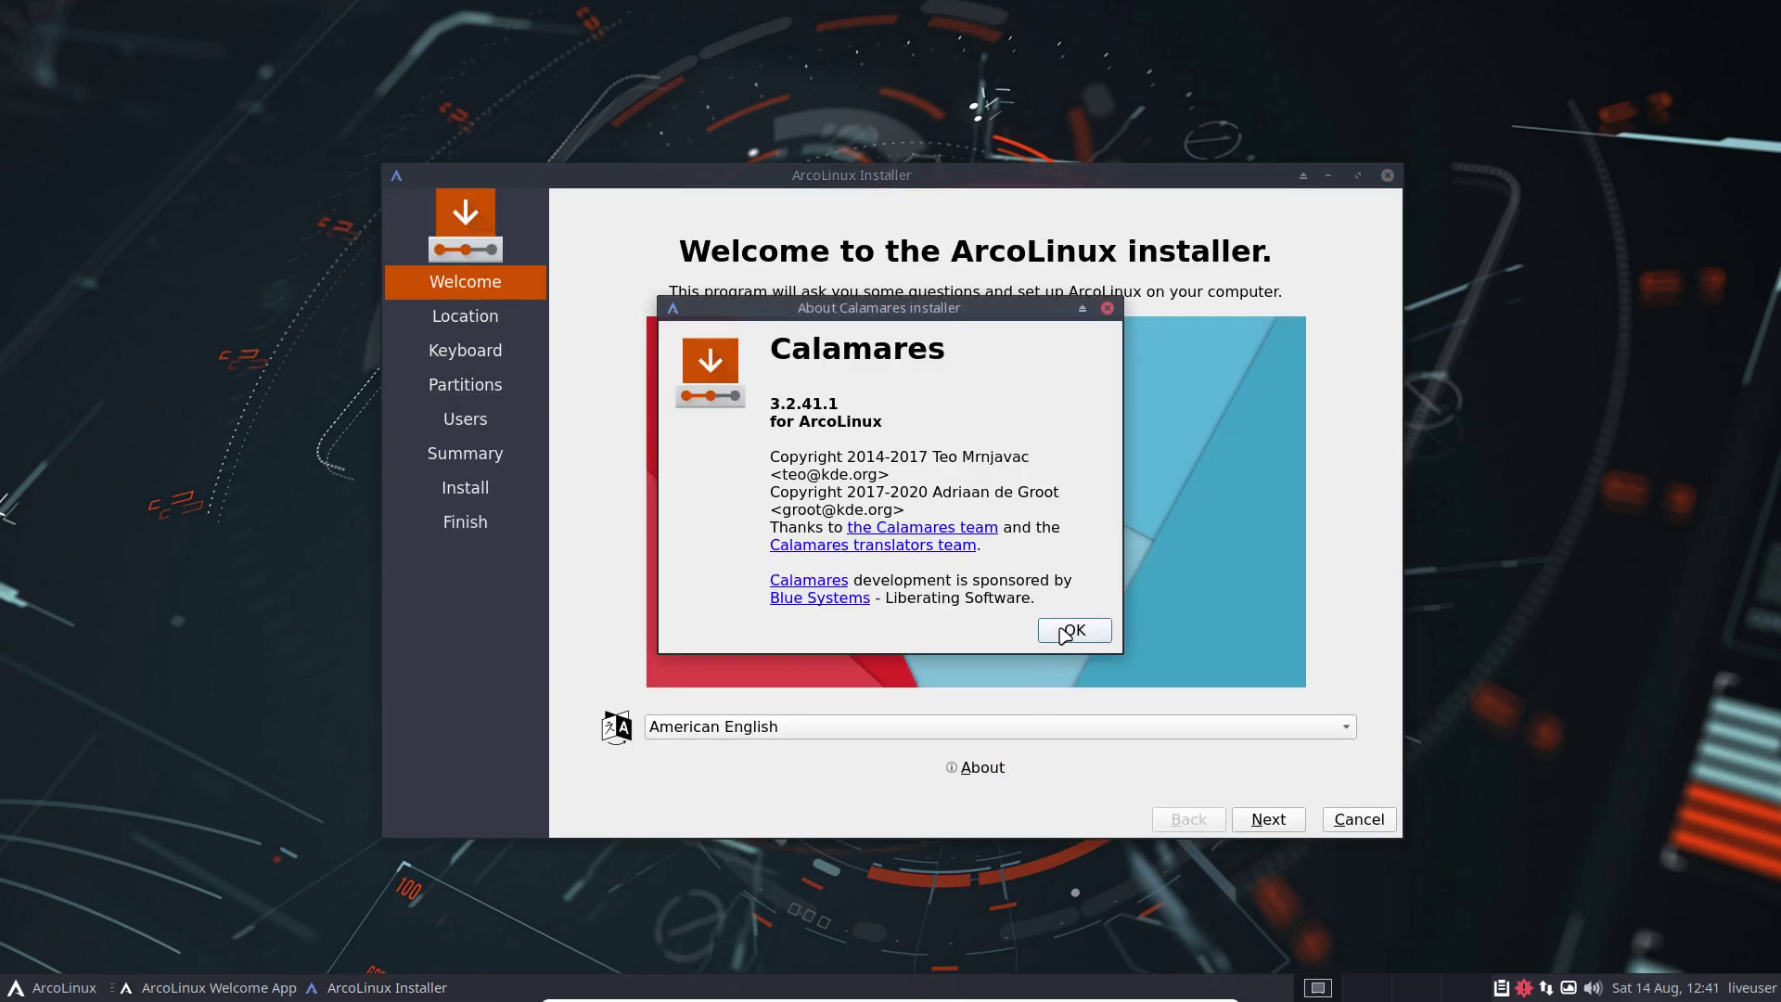
left_click(1067, 631)
left_click(1271, 822)
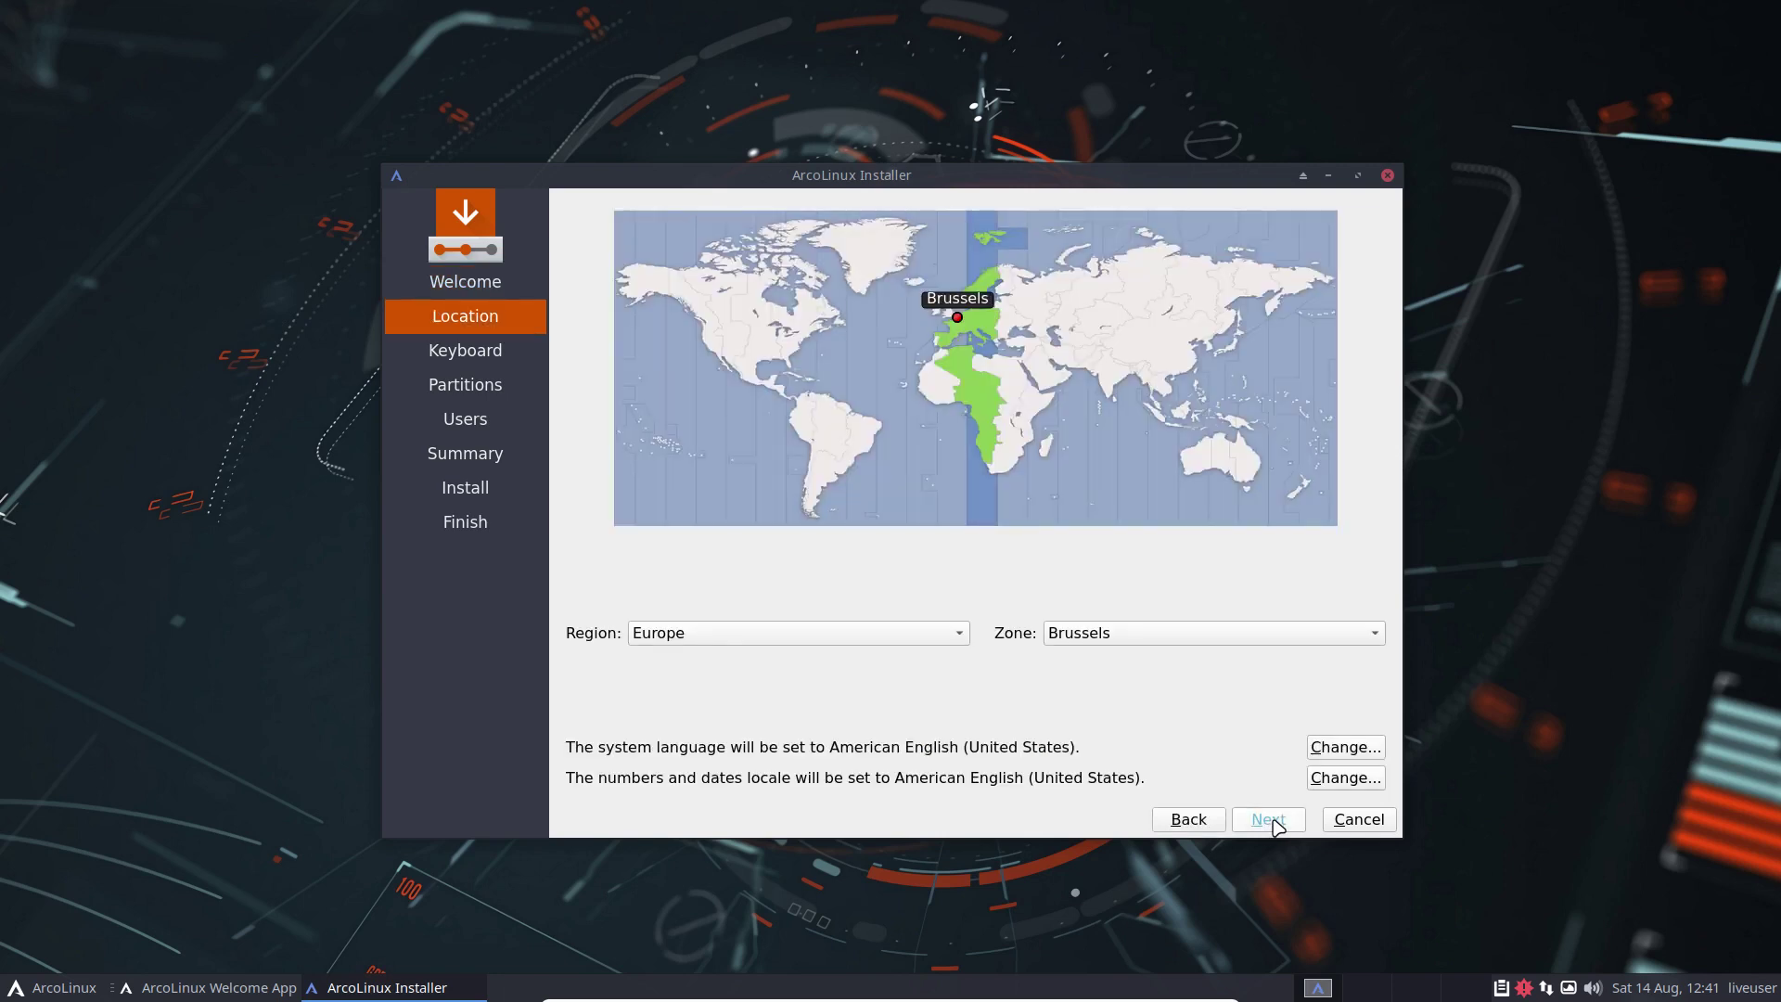
left_click(1184, 819)
left_click(777, 740)
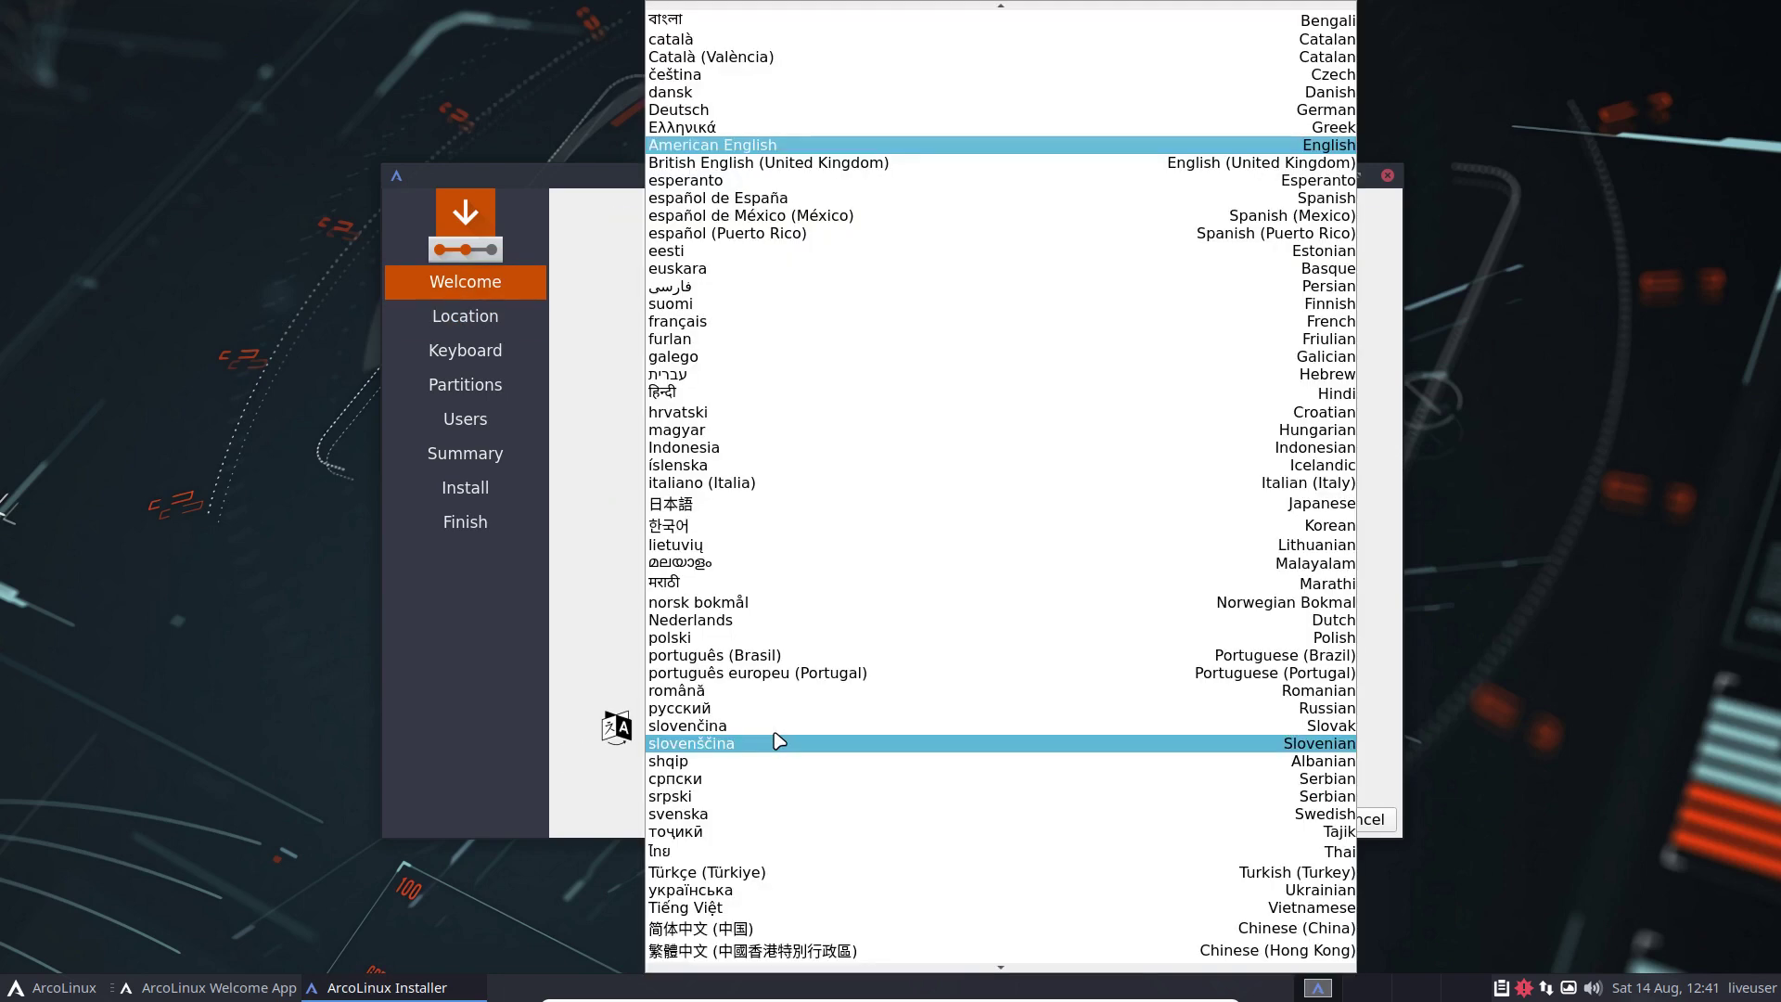
key("Escape")
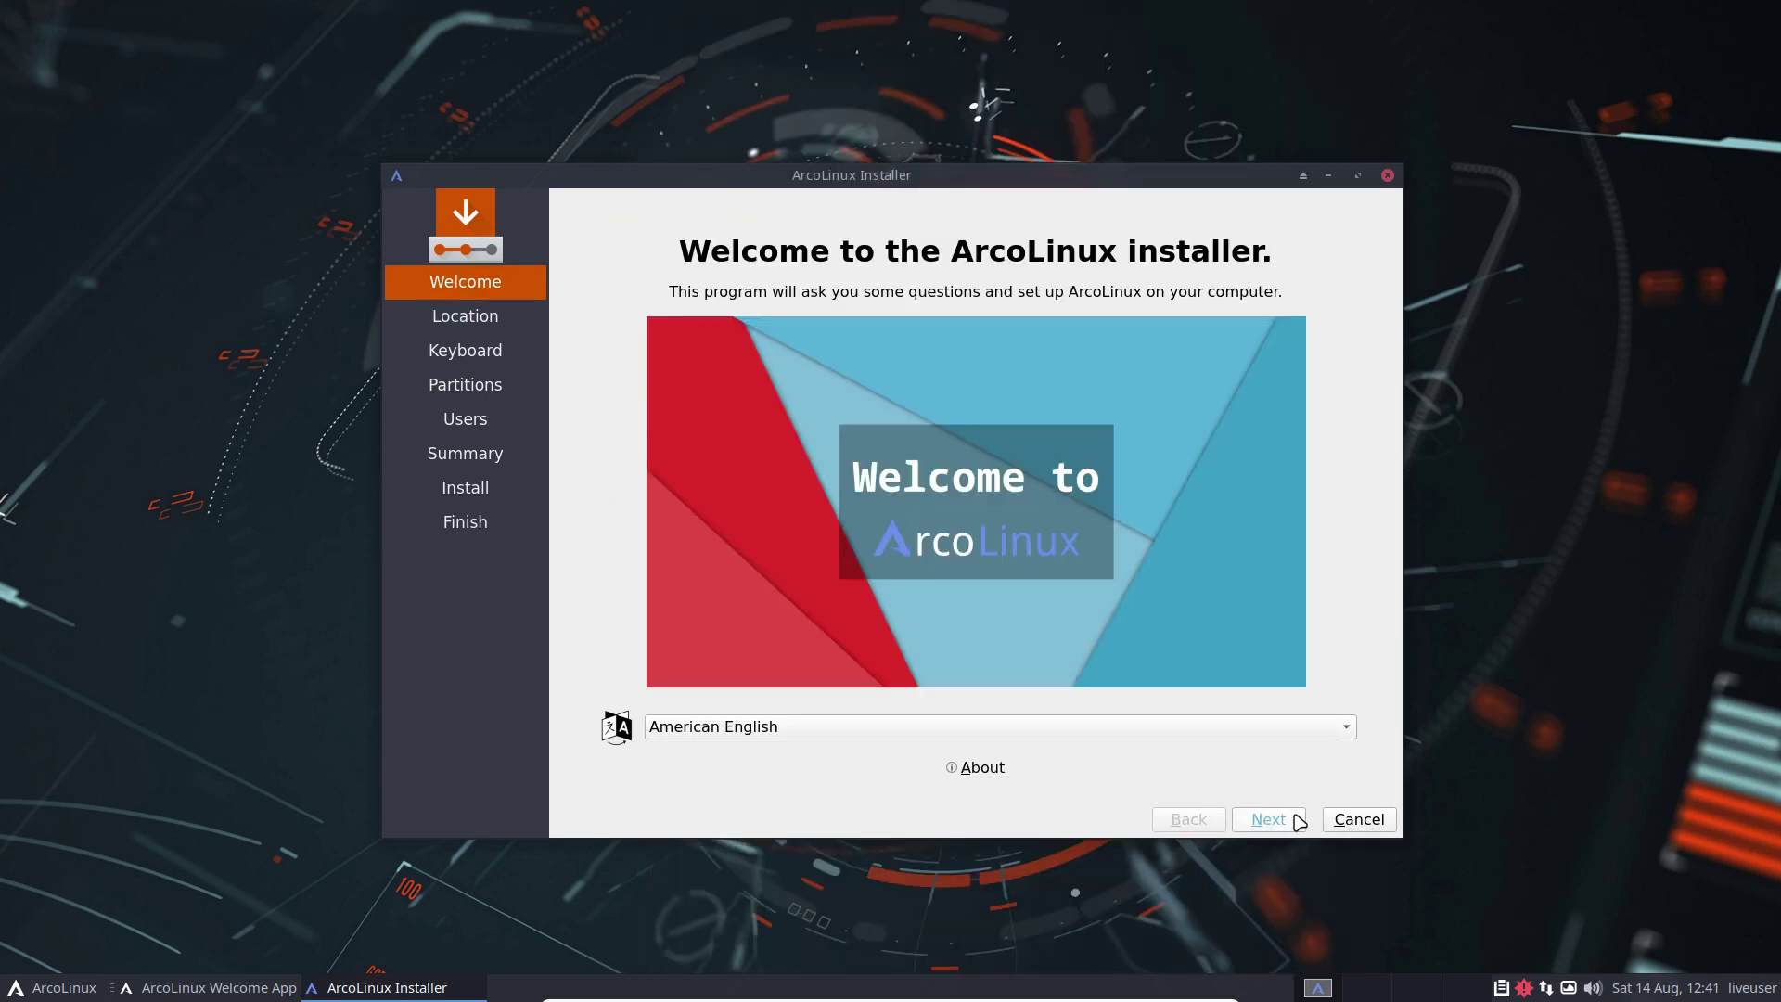
left_click(1296, 820)
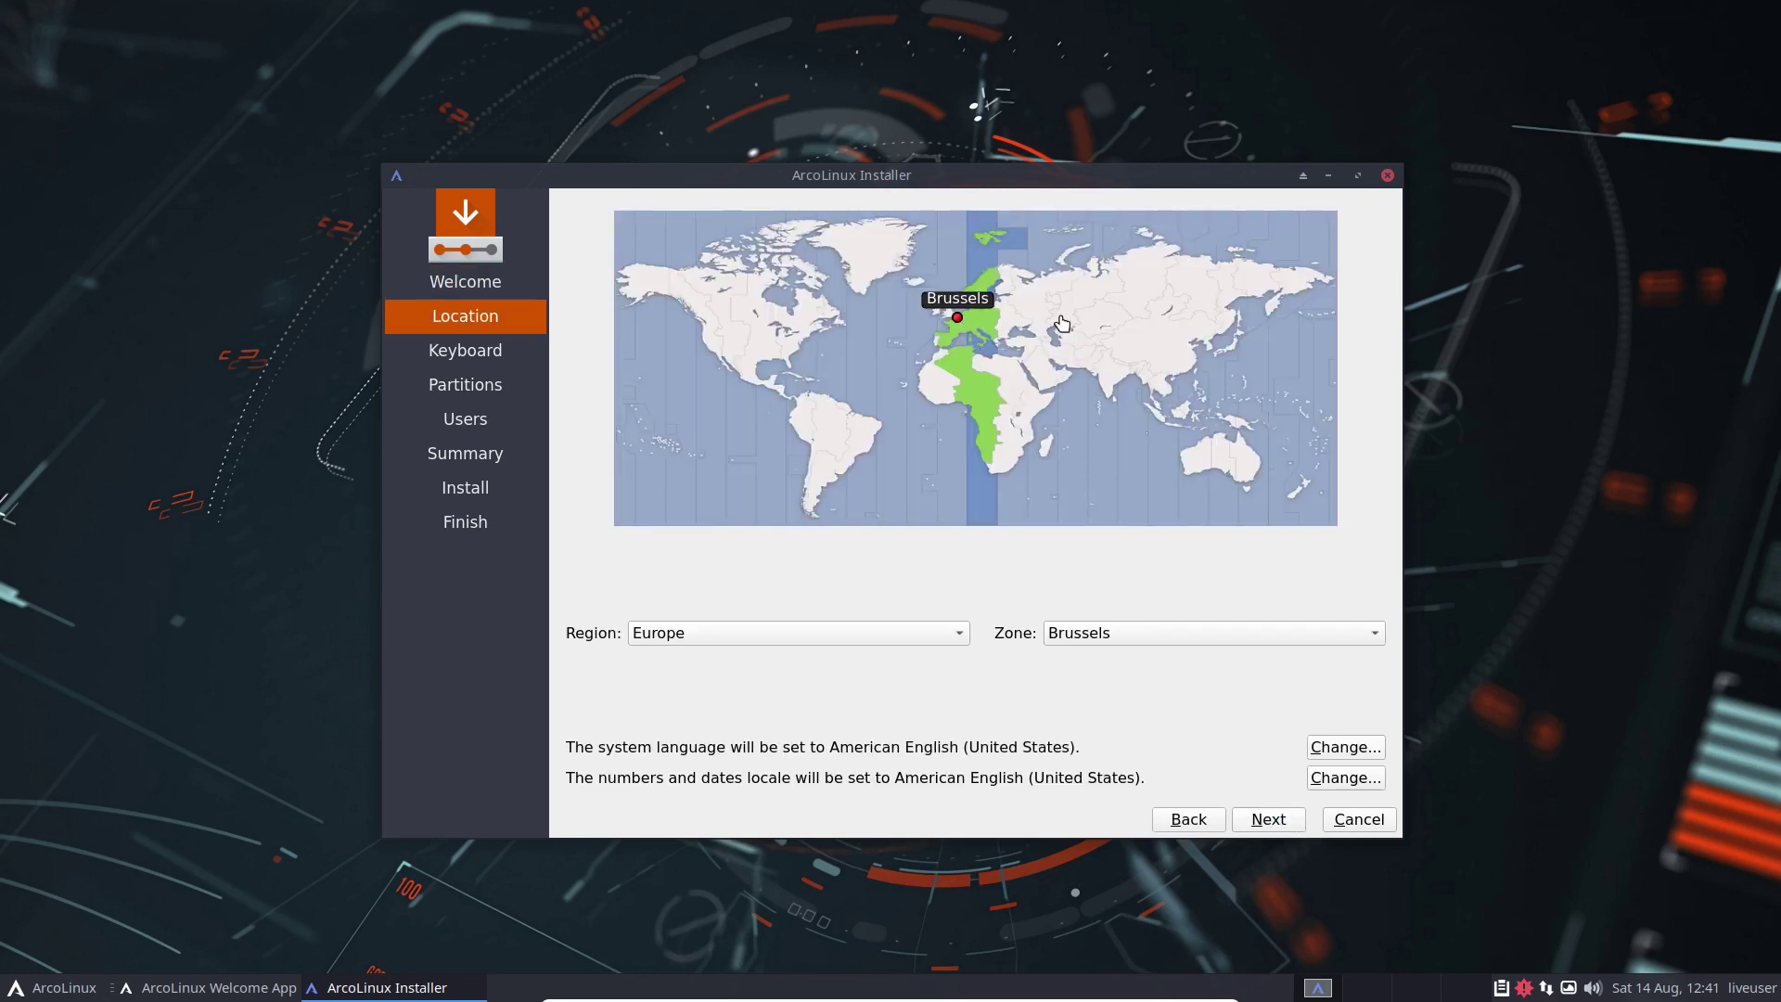
Step: Keep Brussels as the location and choose the Belgian keyboard layout
left_click(1283, 823)
scroll(710, 533, "up", 4)
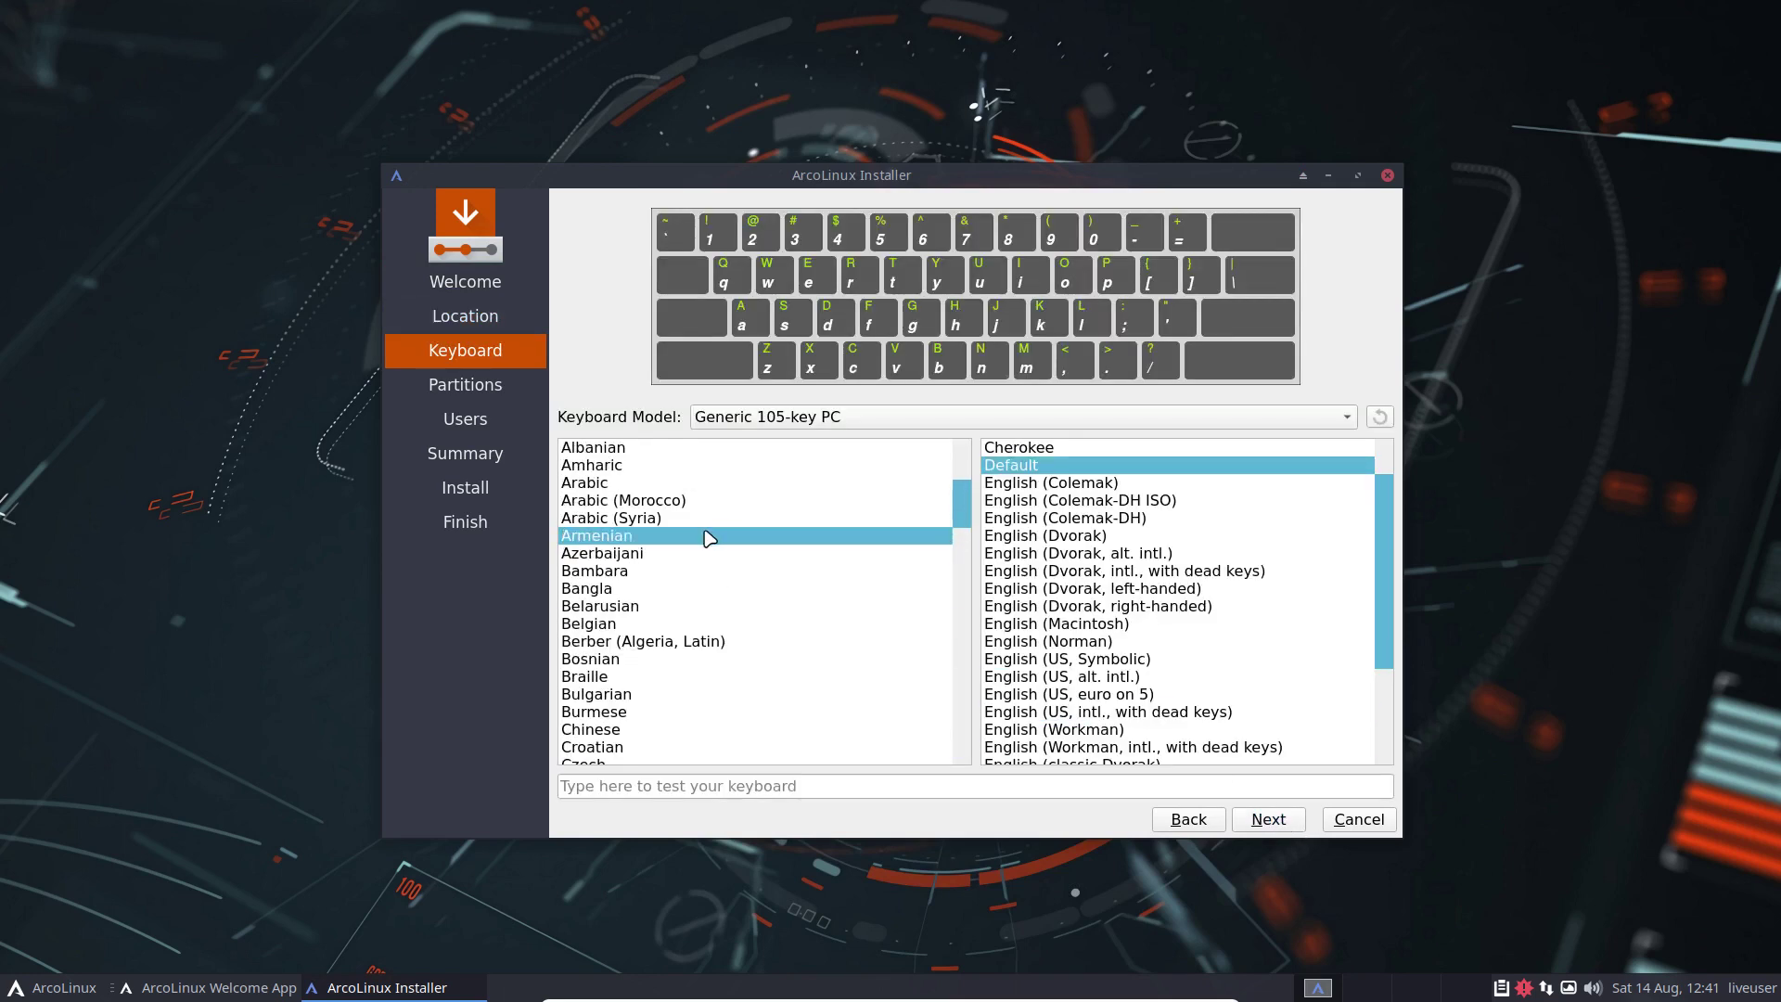
left_click(646, 625)
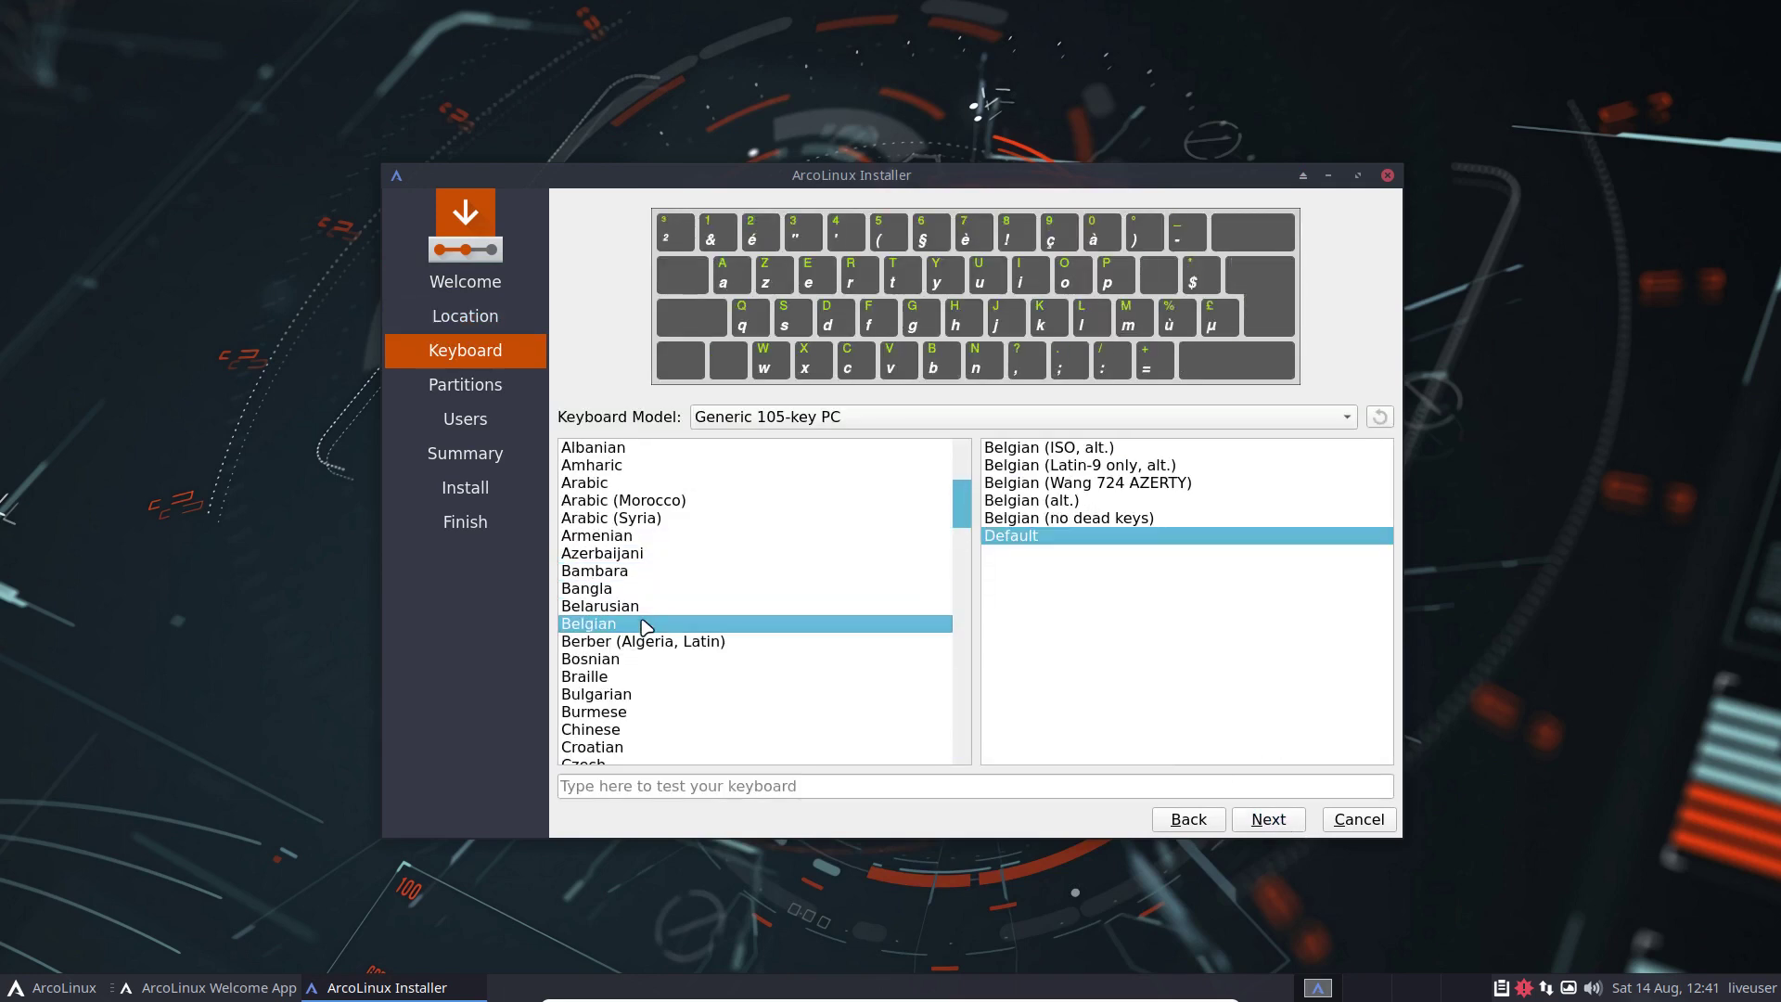
left_click(1278, 820)
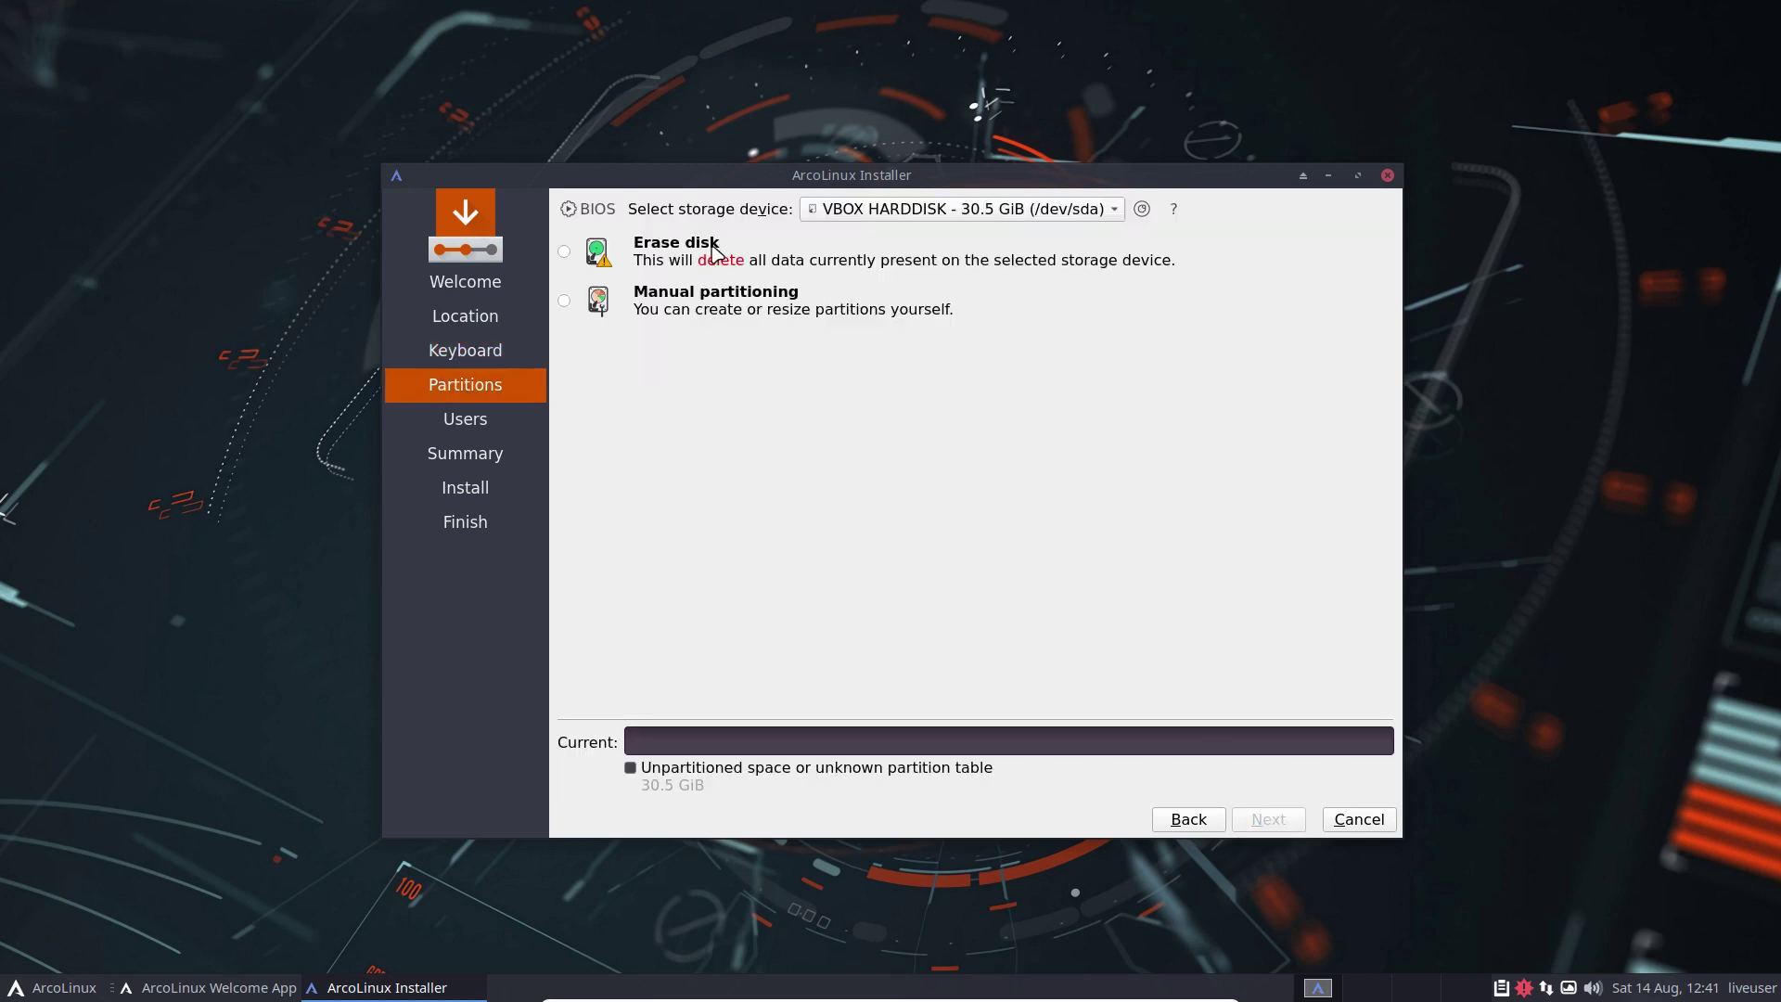
Step: Erase the whole disk and settle on Swap (with Hibernate) after trying the other swap options
left_click(714, 248)
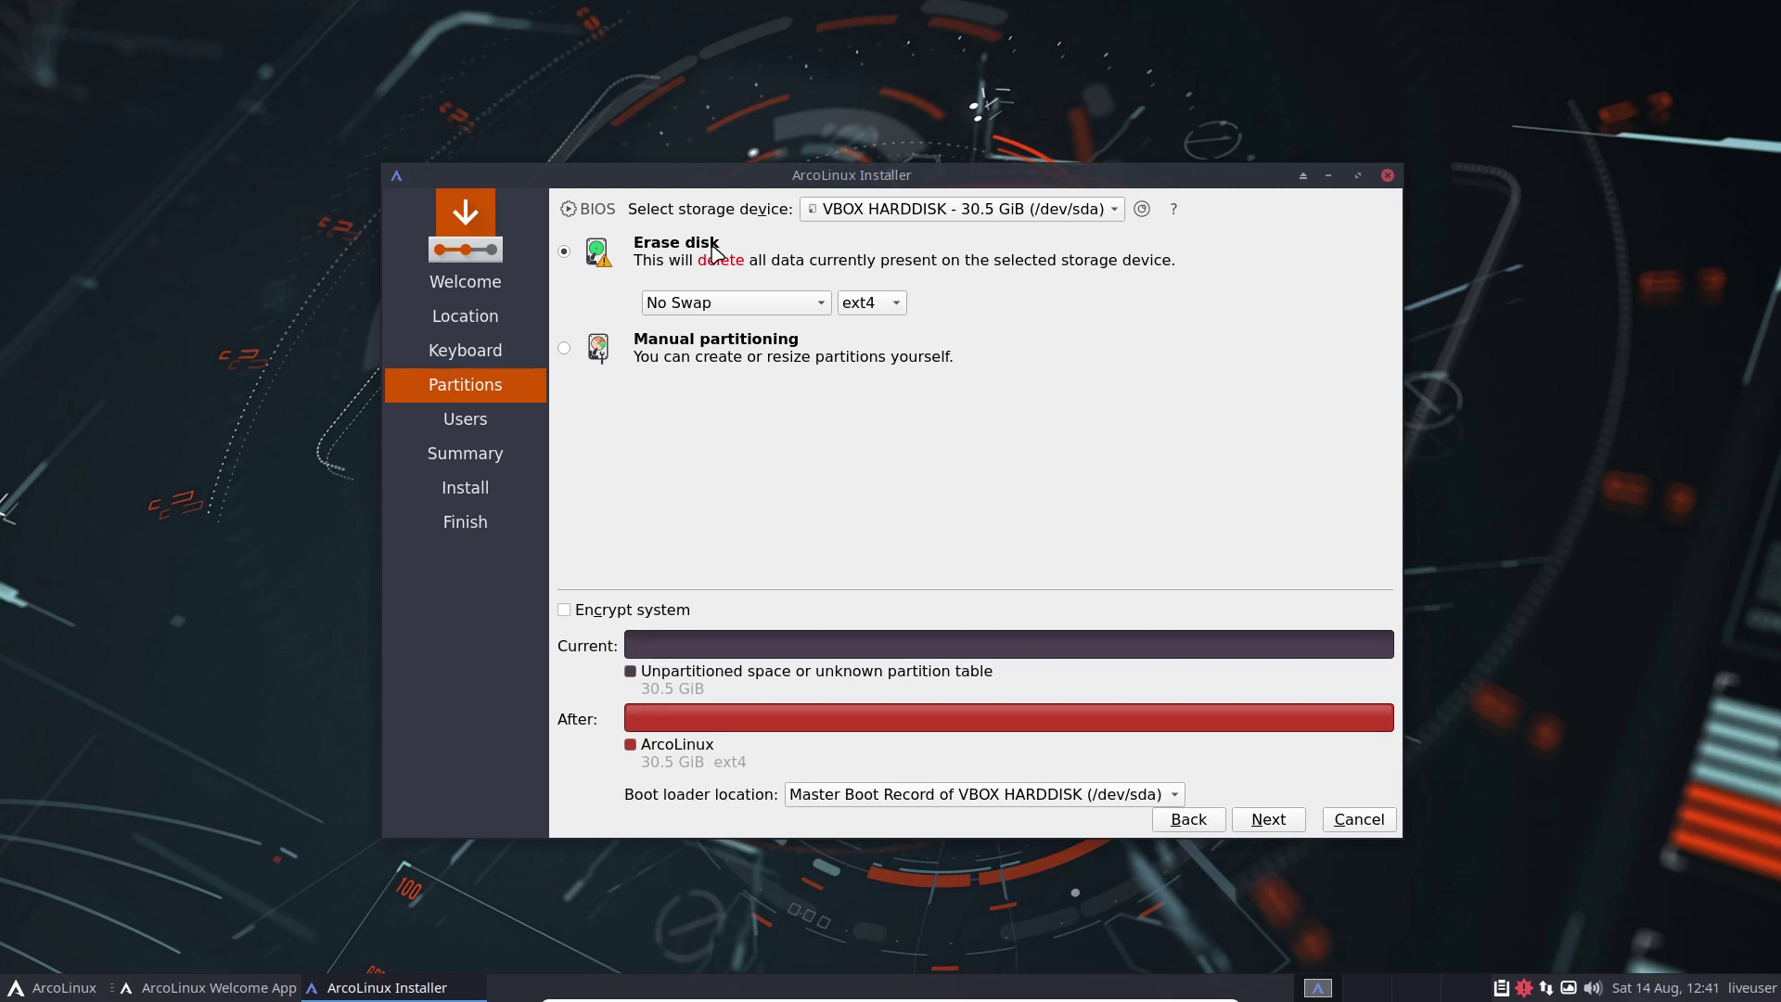
left_click(735, 306)
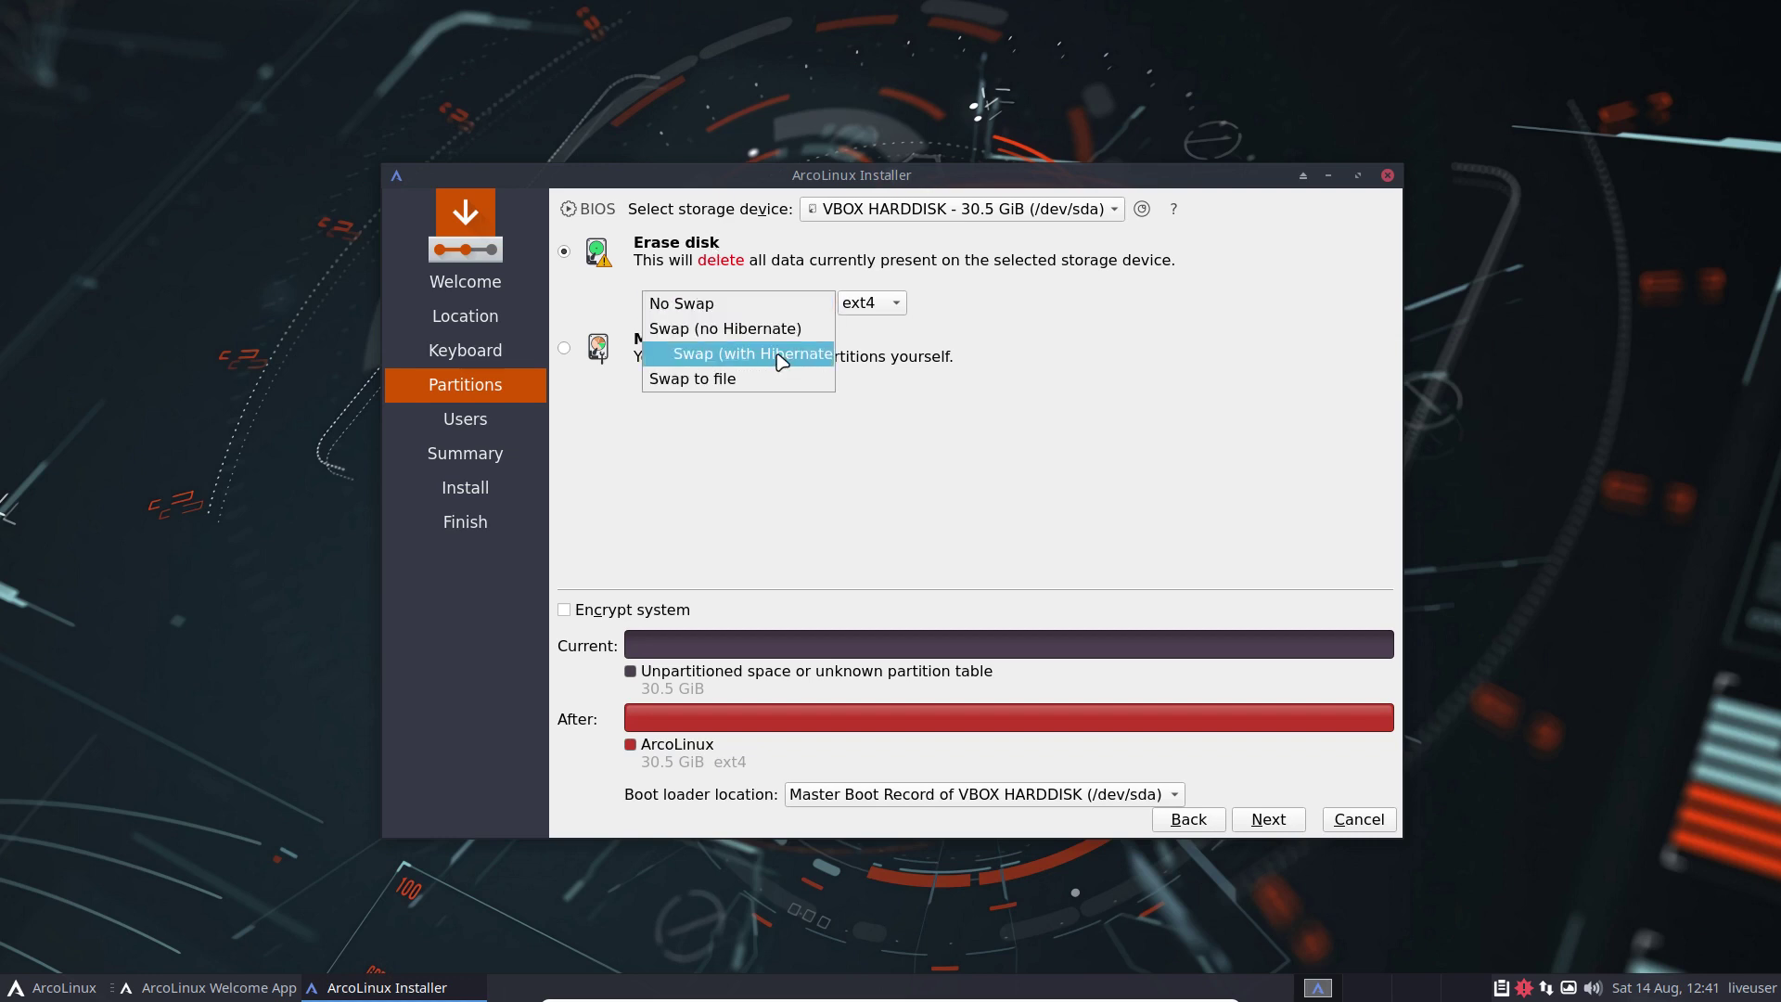
left_click(773, 349)
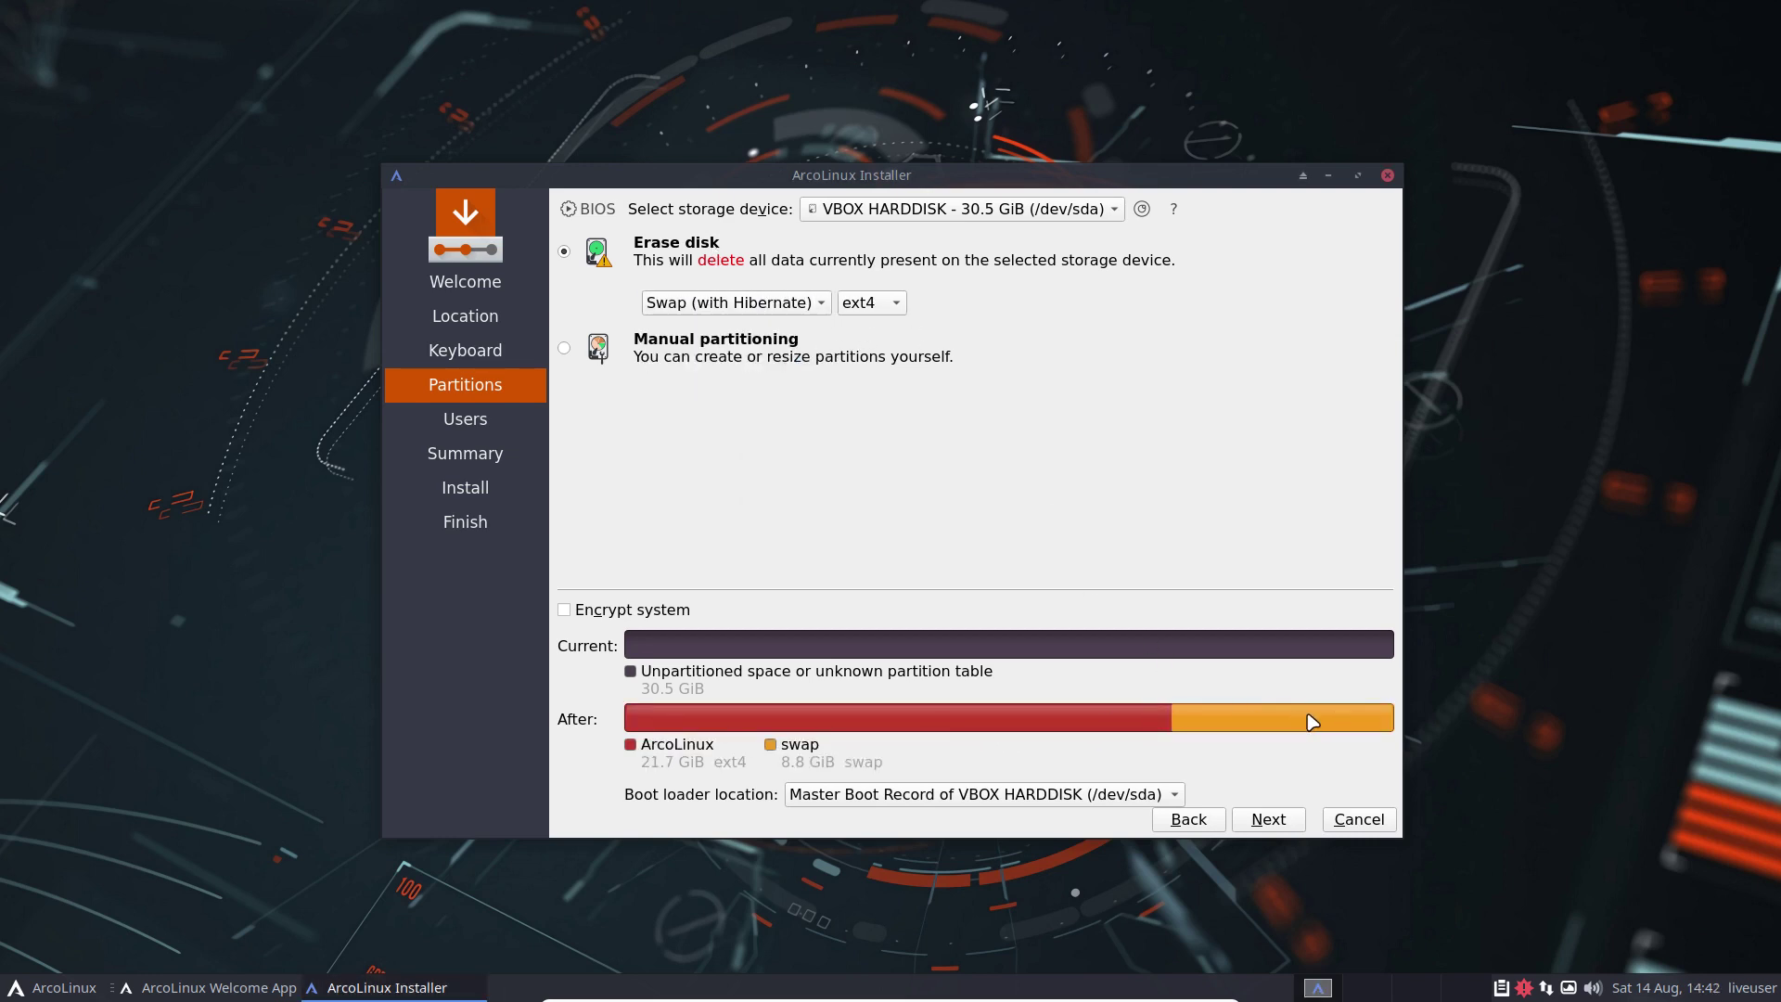
mouse_move(1312, 722)
left_click(788, 306)
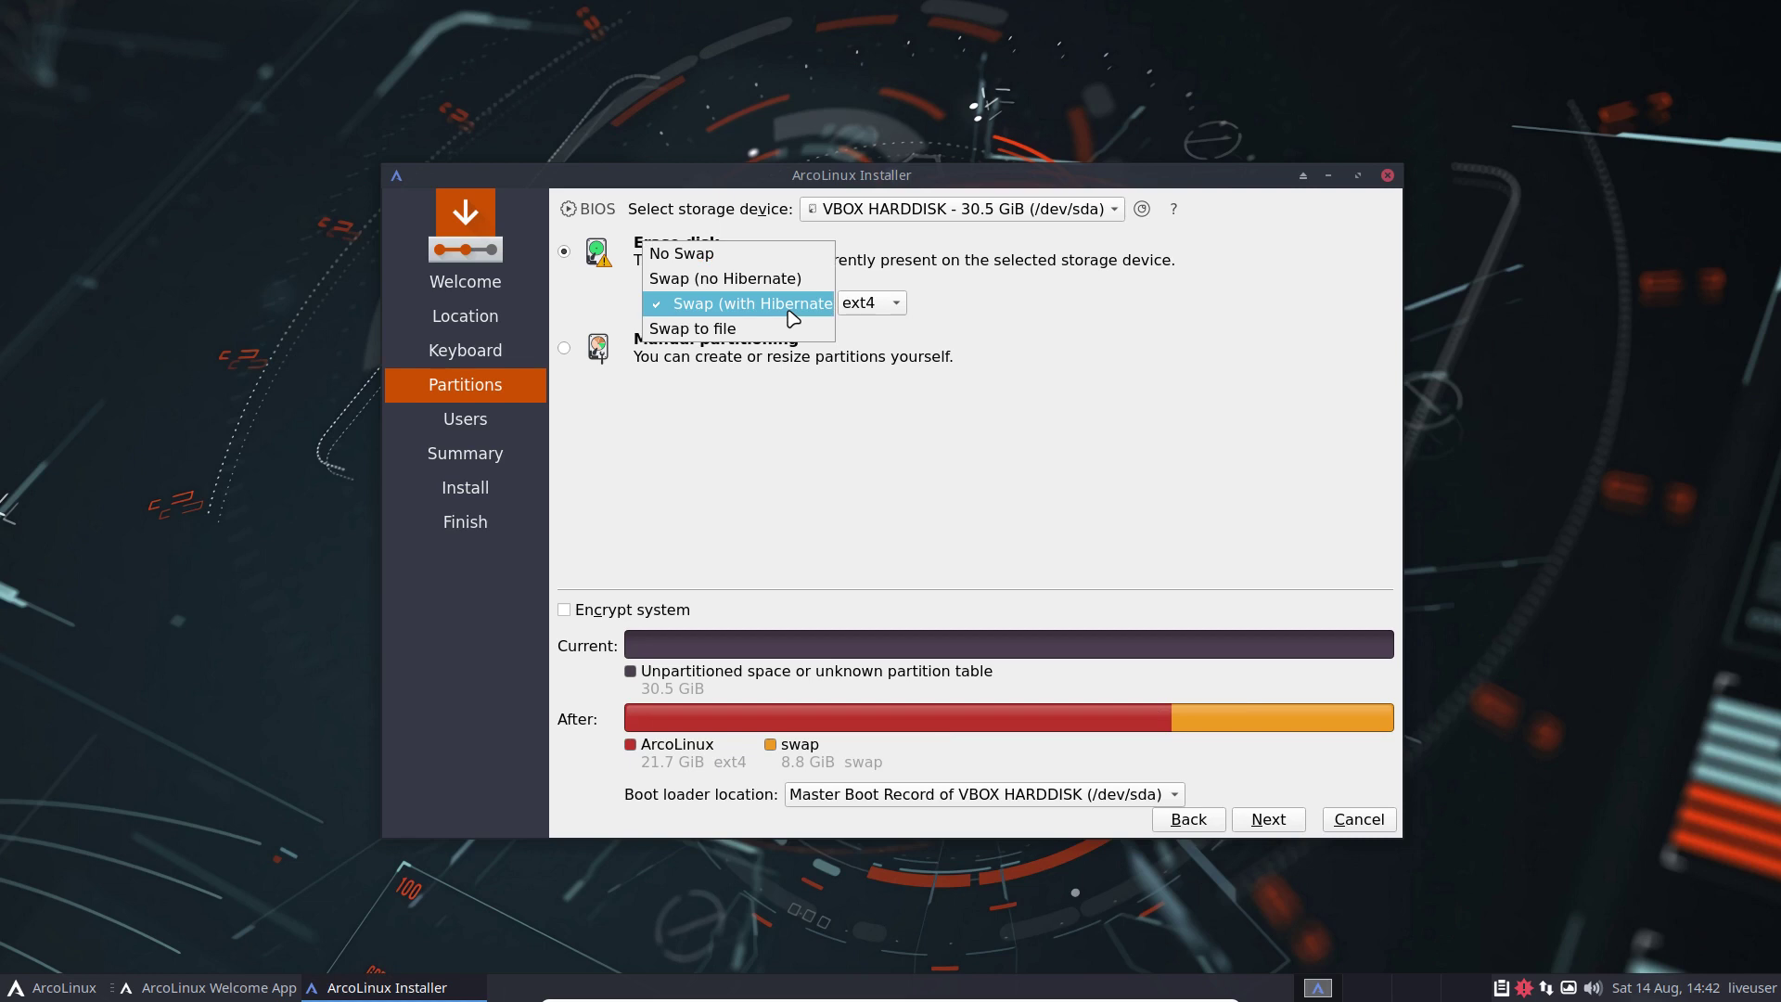
left_click(726, 253)
left_click(742, 305)
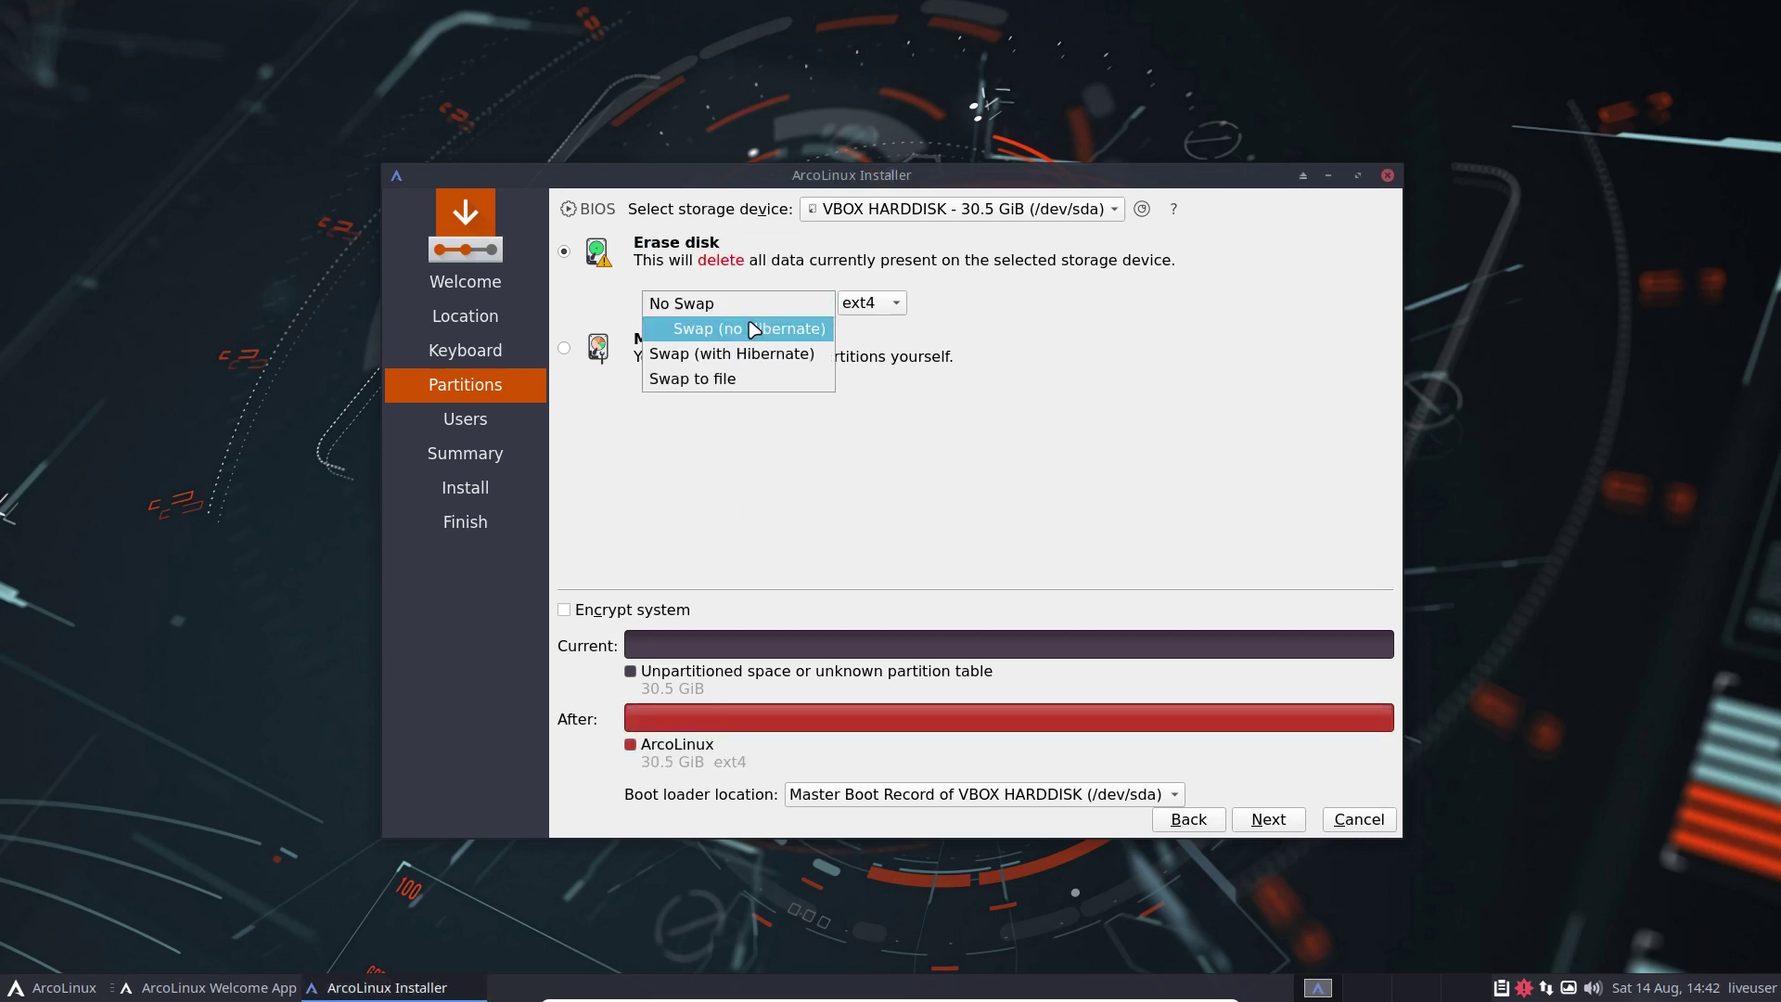
left_click(759, 334)
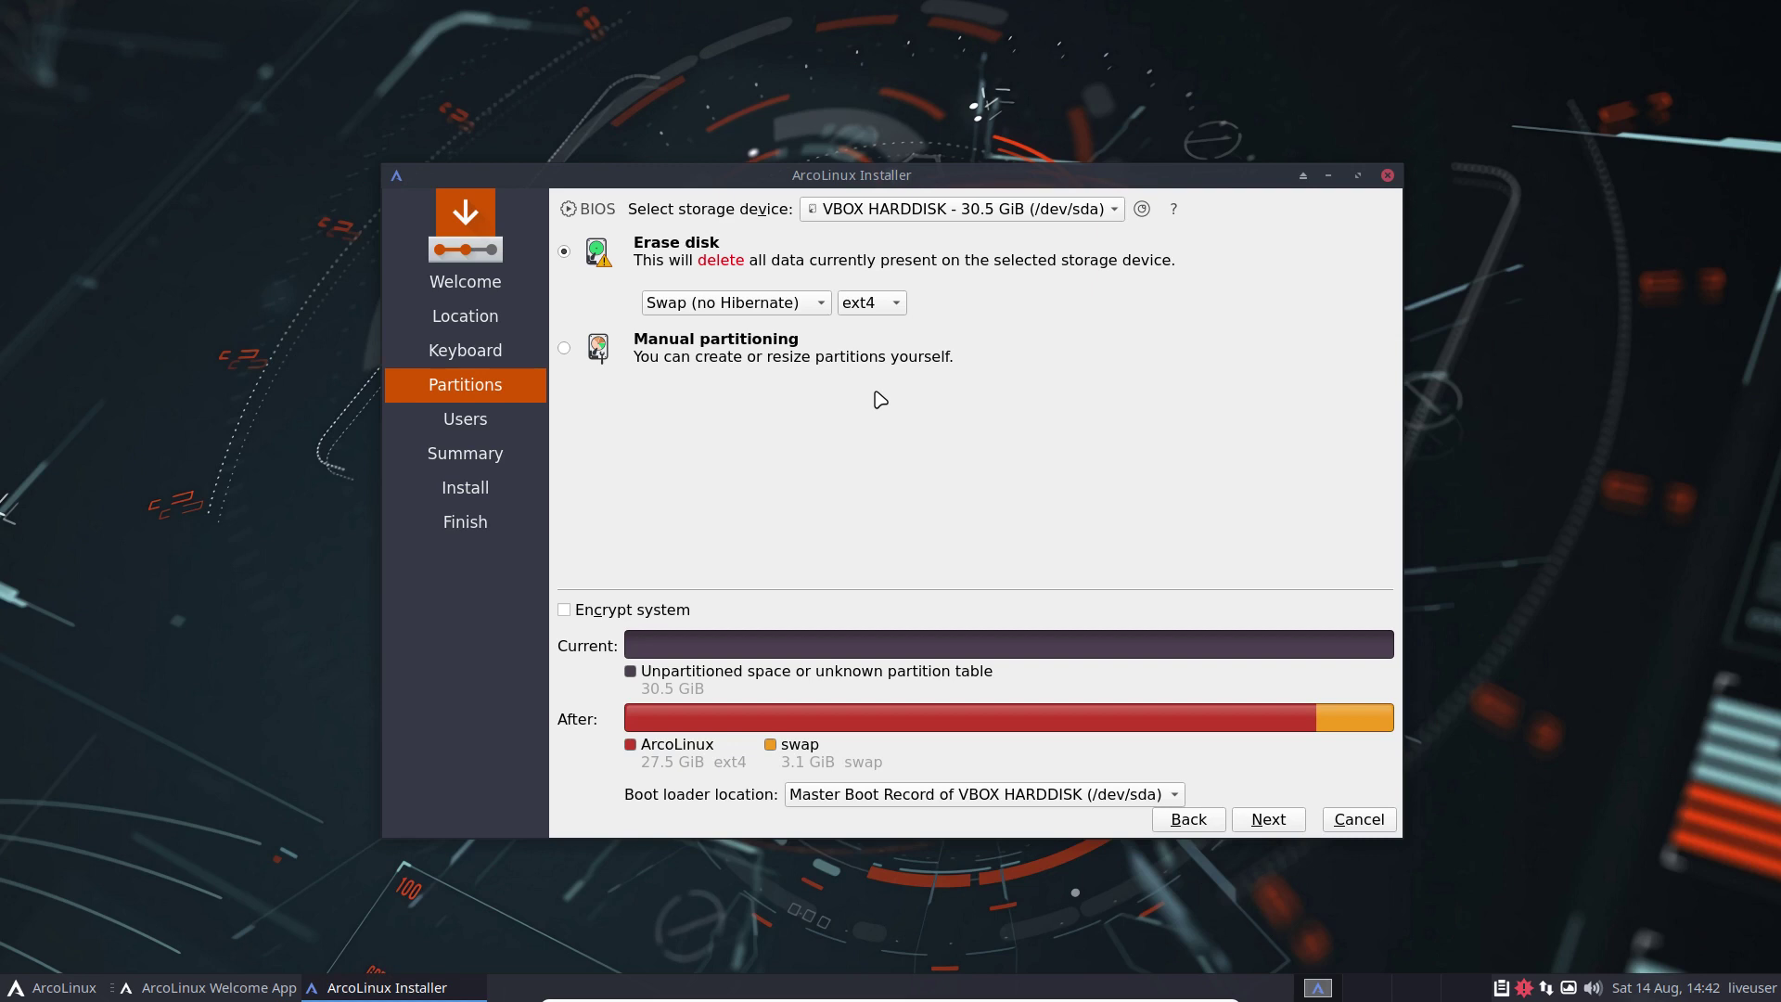
left_click(739, 306)
left_click(745, 329)
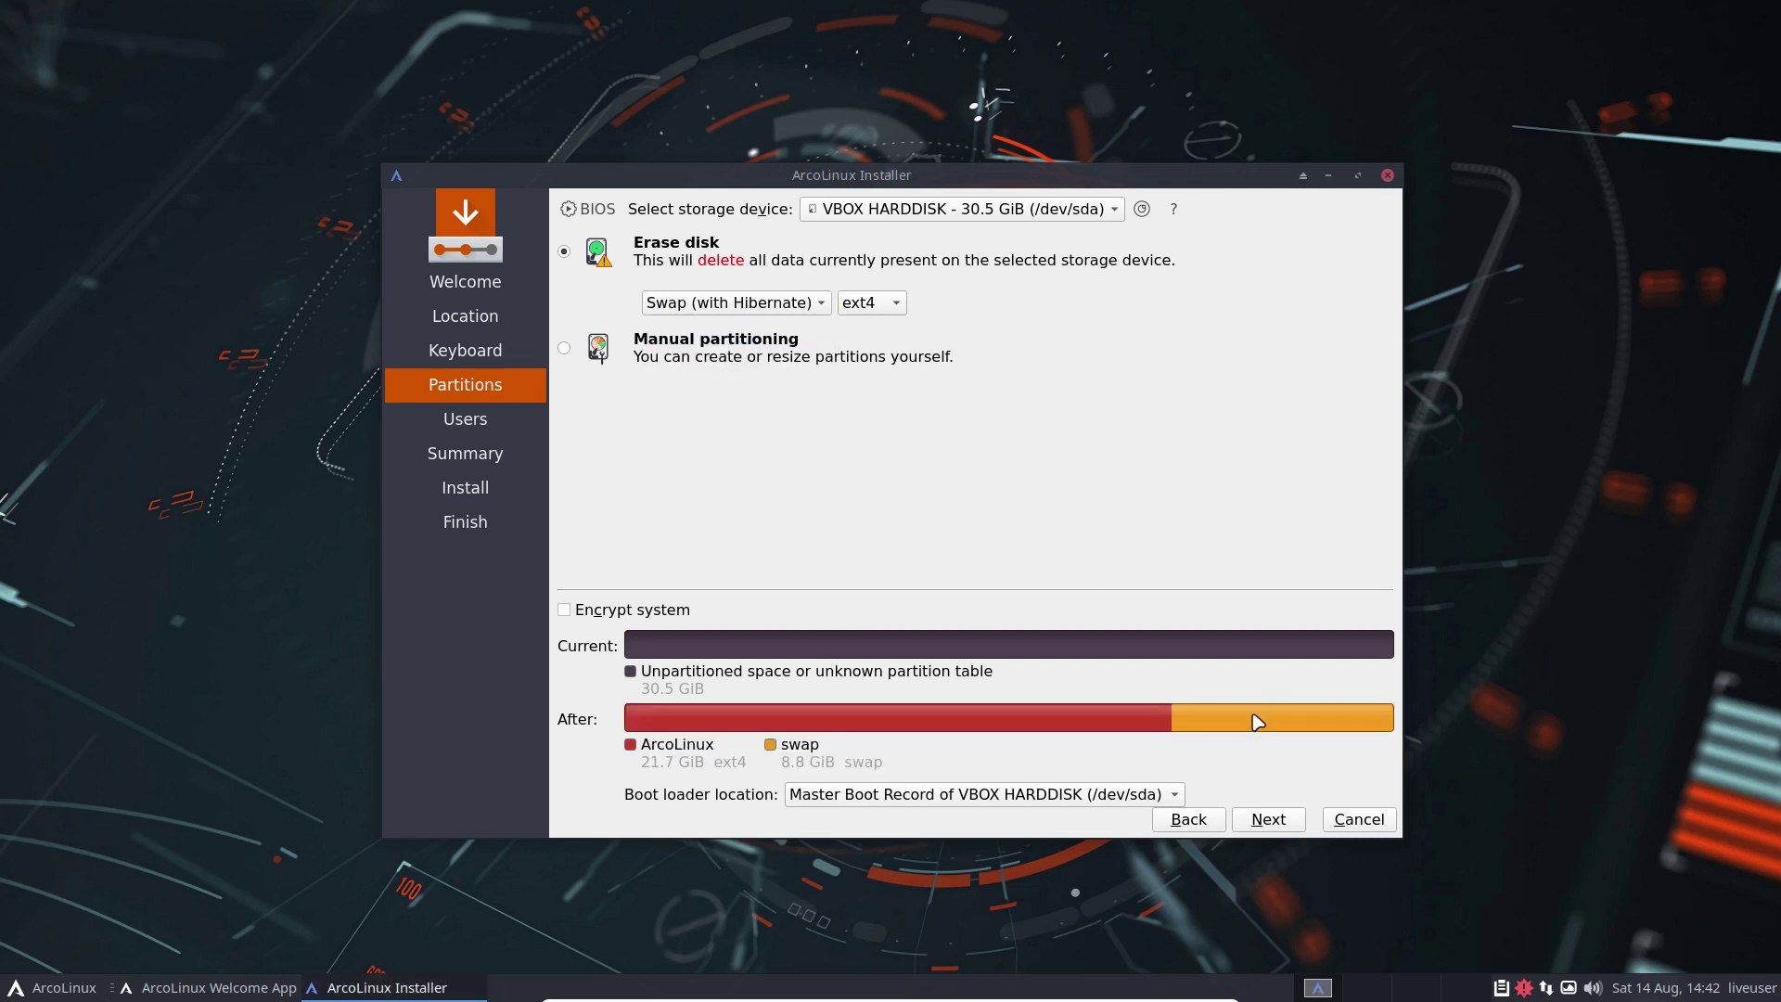
mouse_move(1254, 720)
Step: Switch the swap option to Swap to file, giving a single 30.5 GiB ext4 partition
left_click(813, 306)
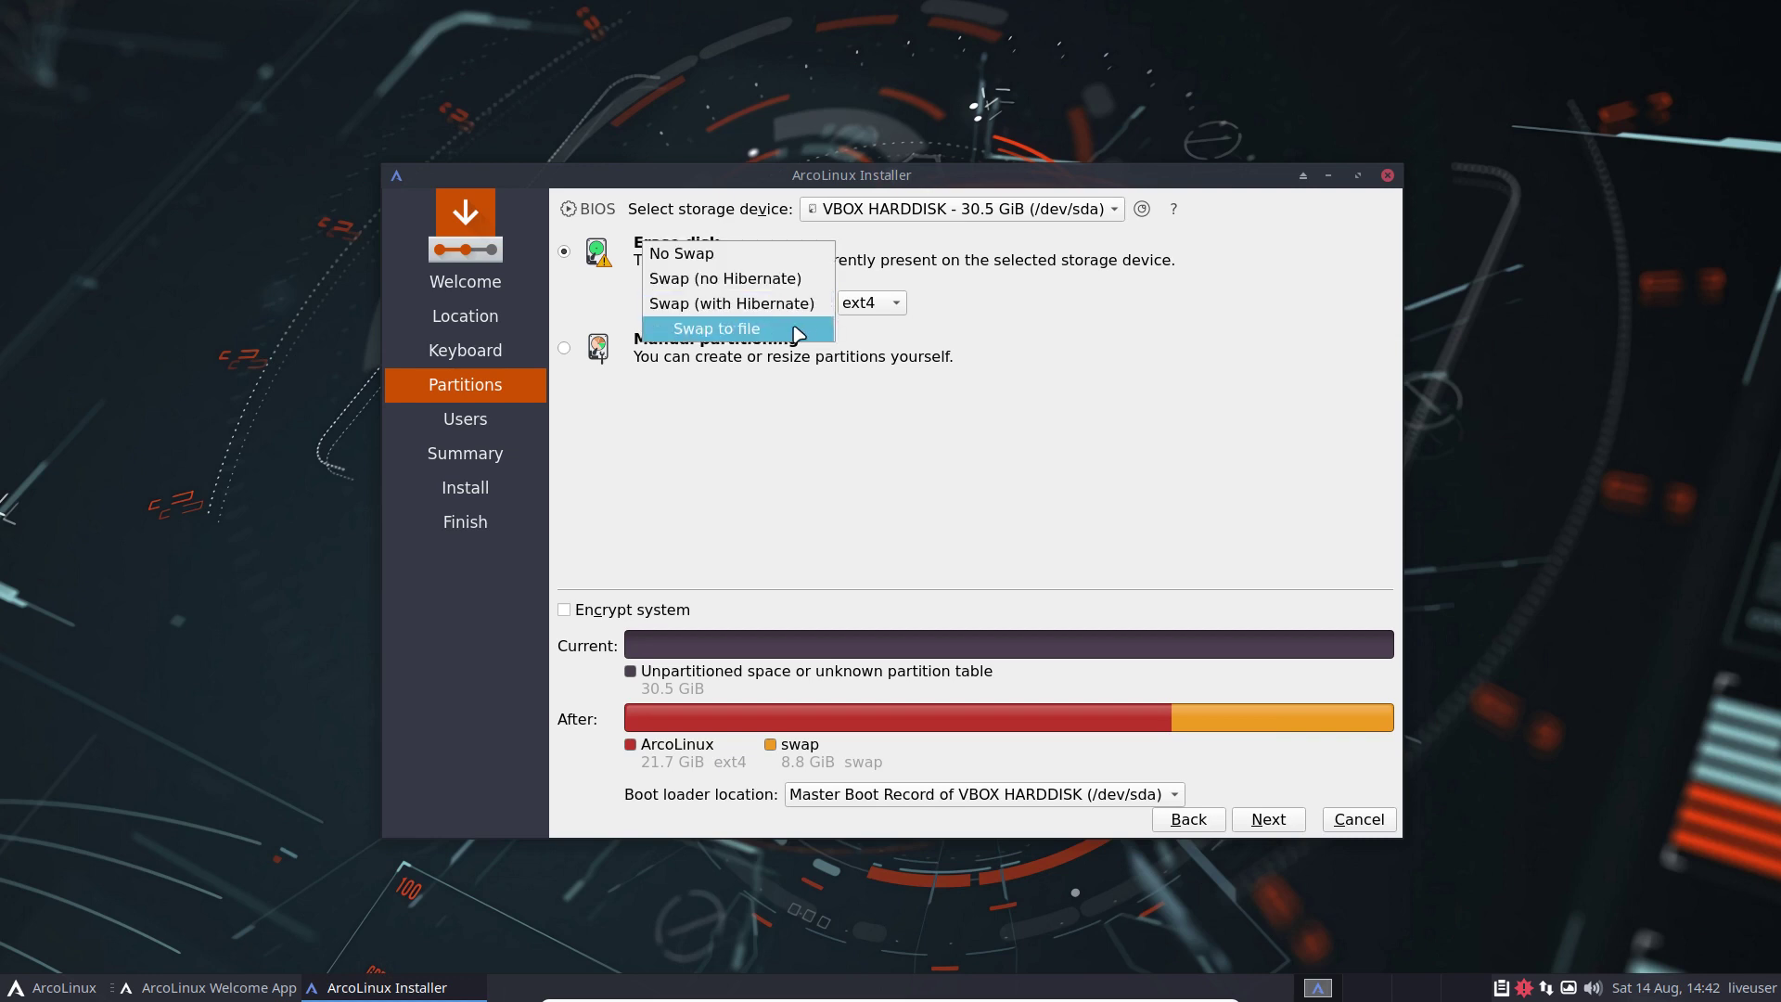
left_click(796, 330)
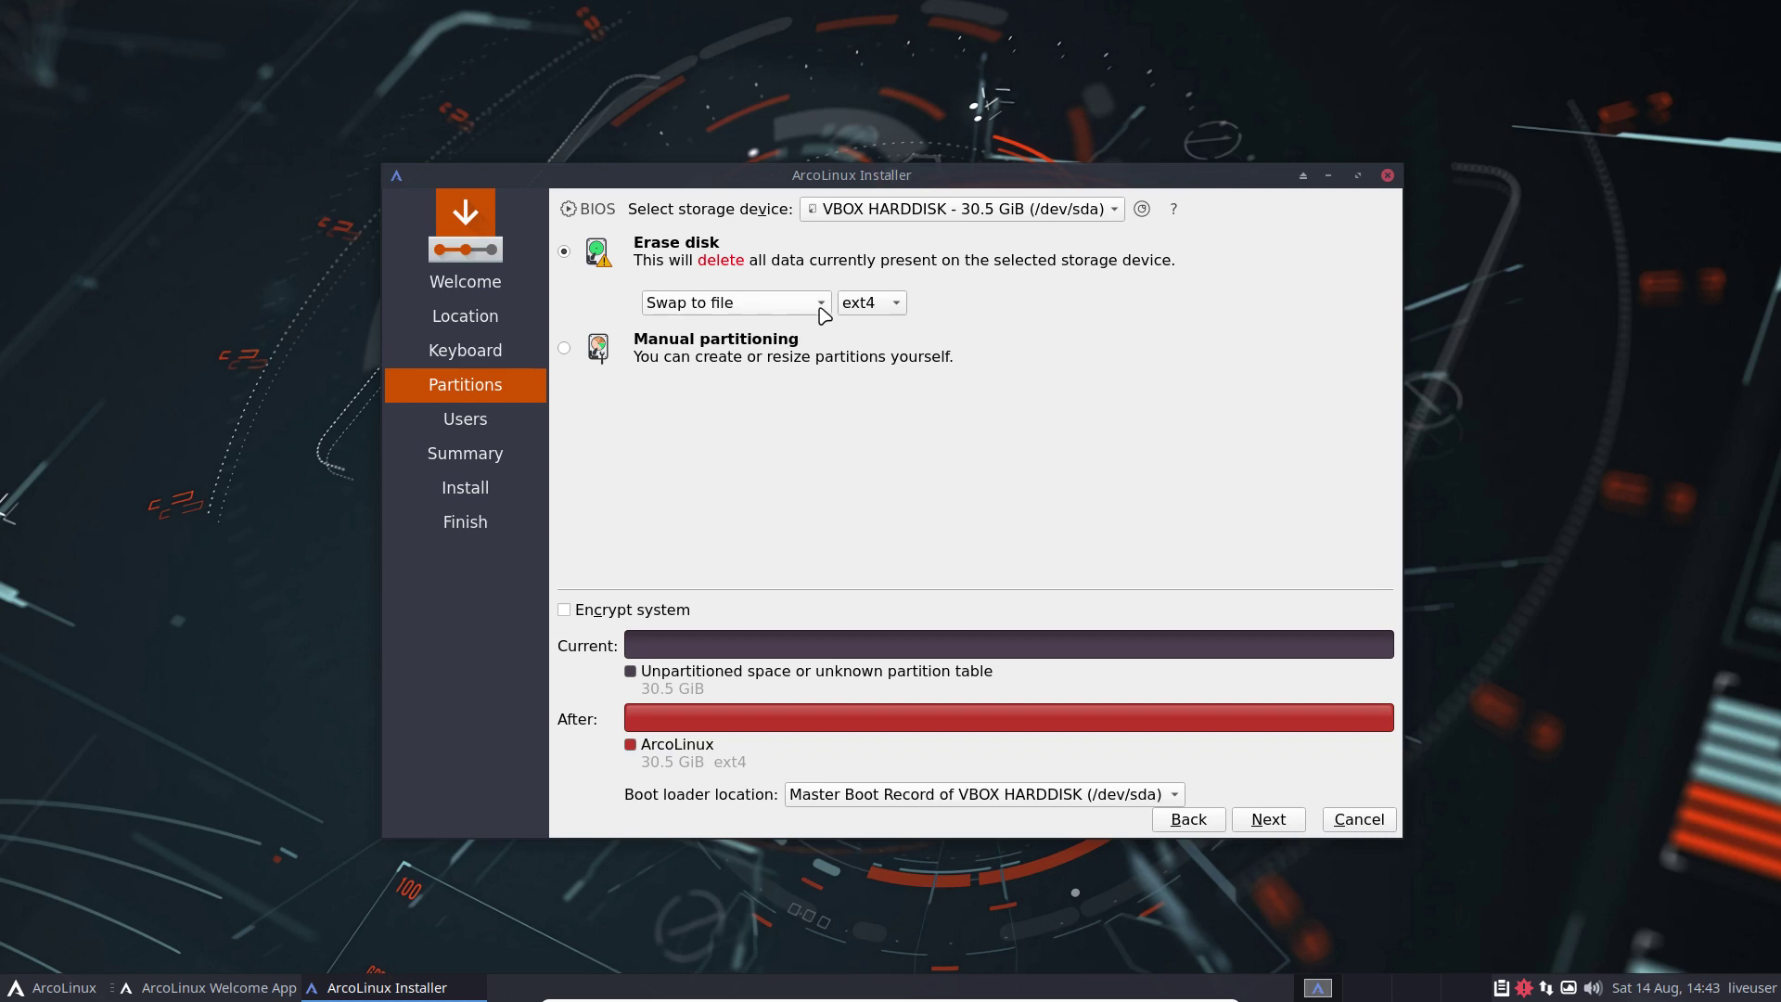
left_click(821, 309)
left_click(822, 305)
left_click(1287, 823)
Step: Back on Partitions, confirm ext4 as the filesystem and keep Swap to file
left_click(1189, 820)
left_click(897, 311)
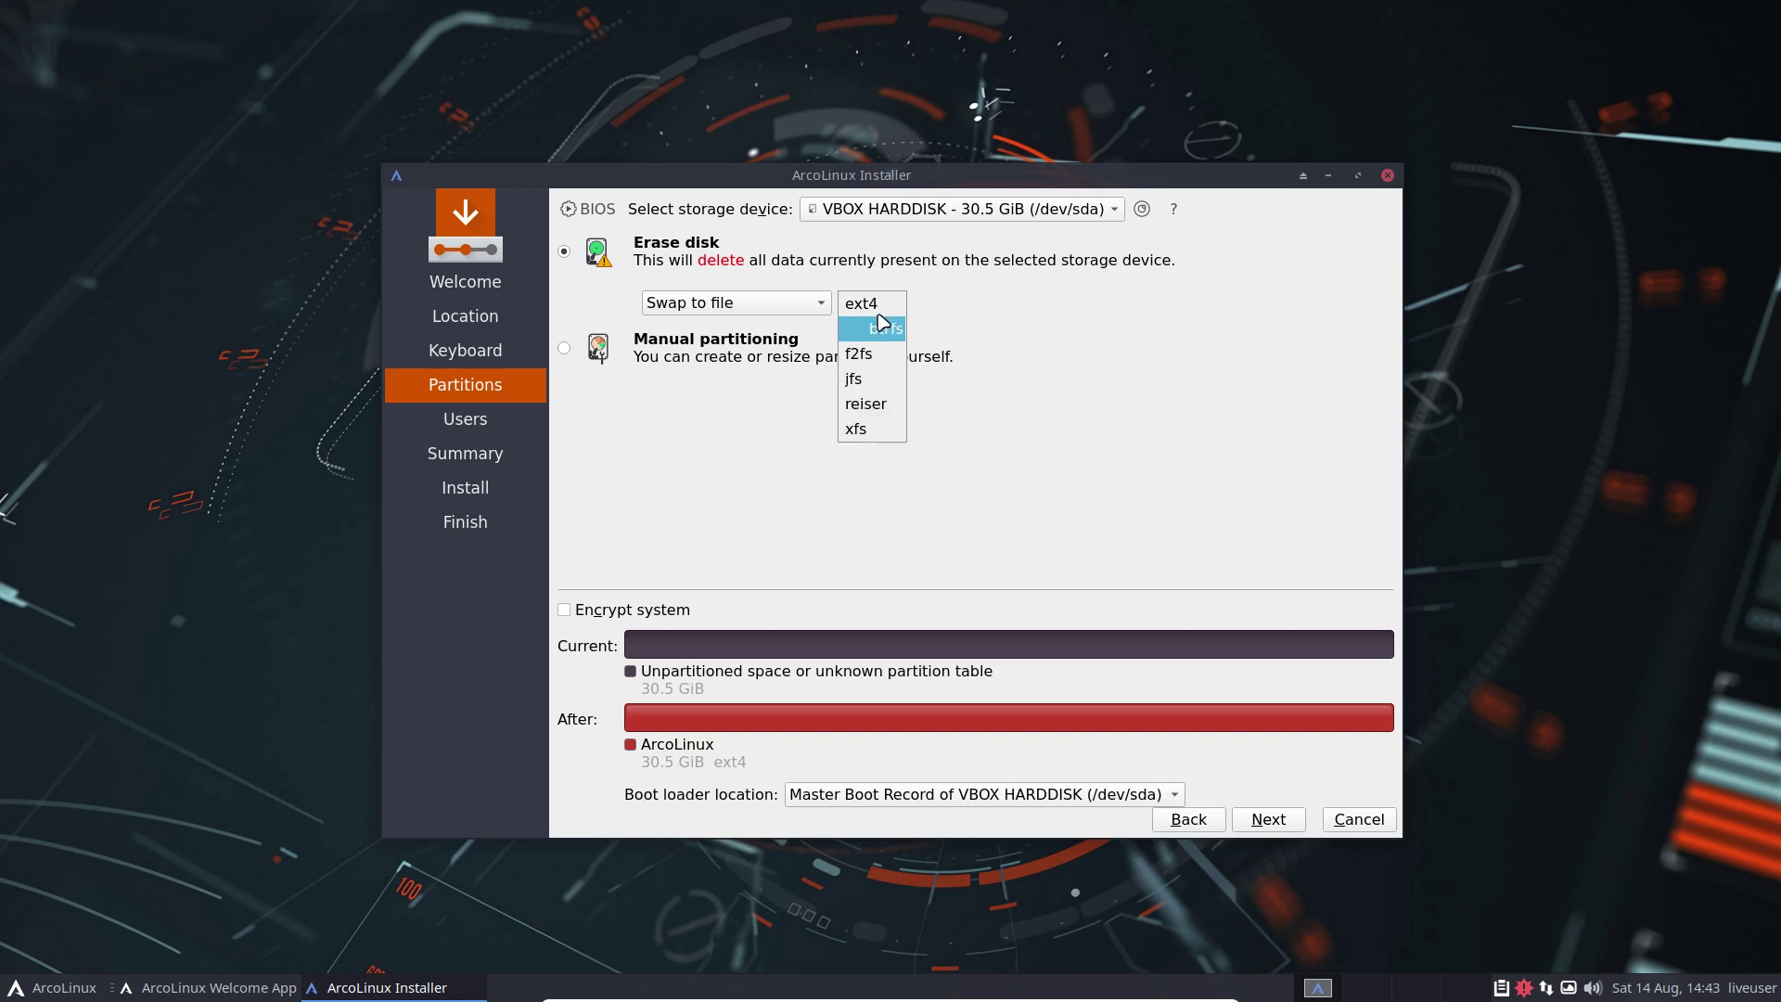
left_click(979, 309)
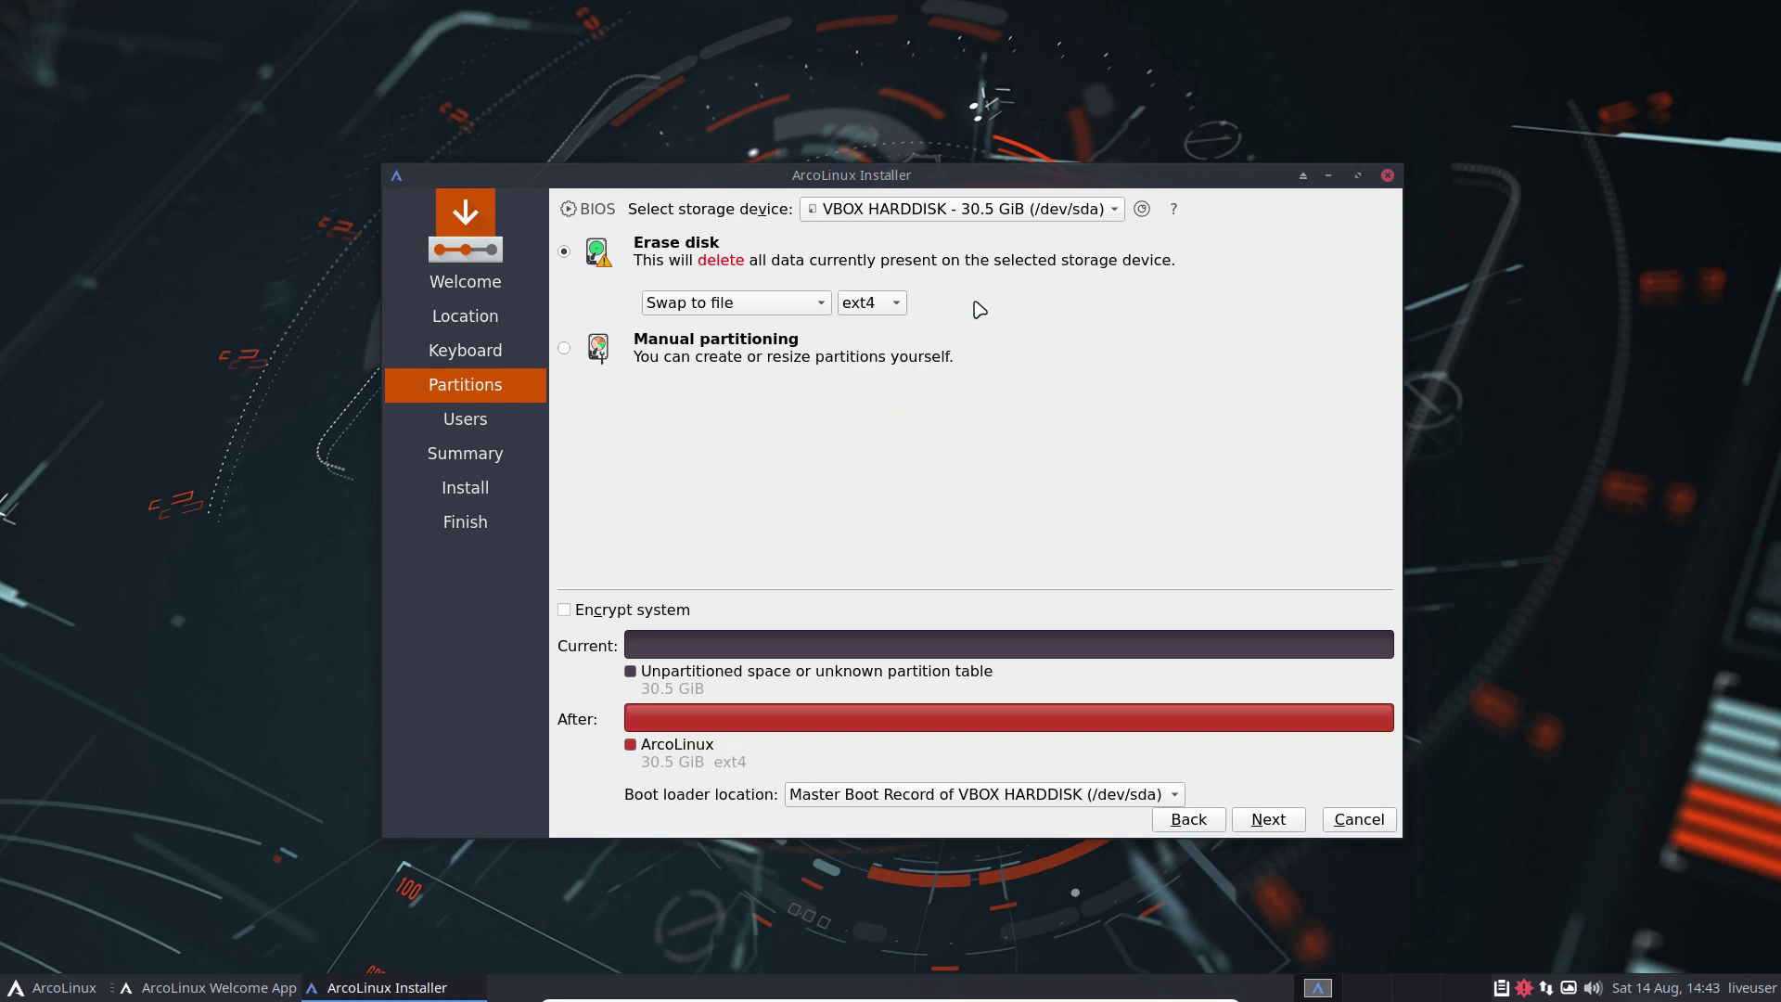
left_click(887, 309)
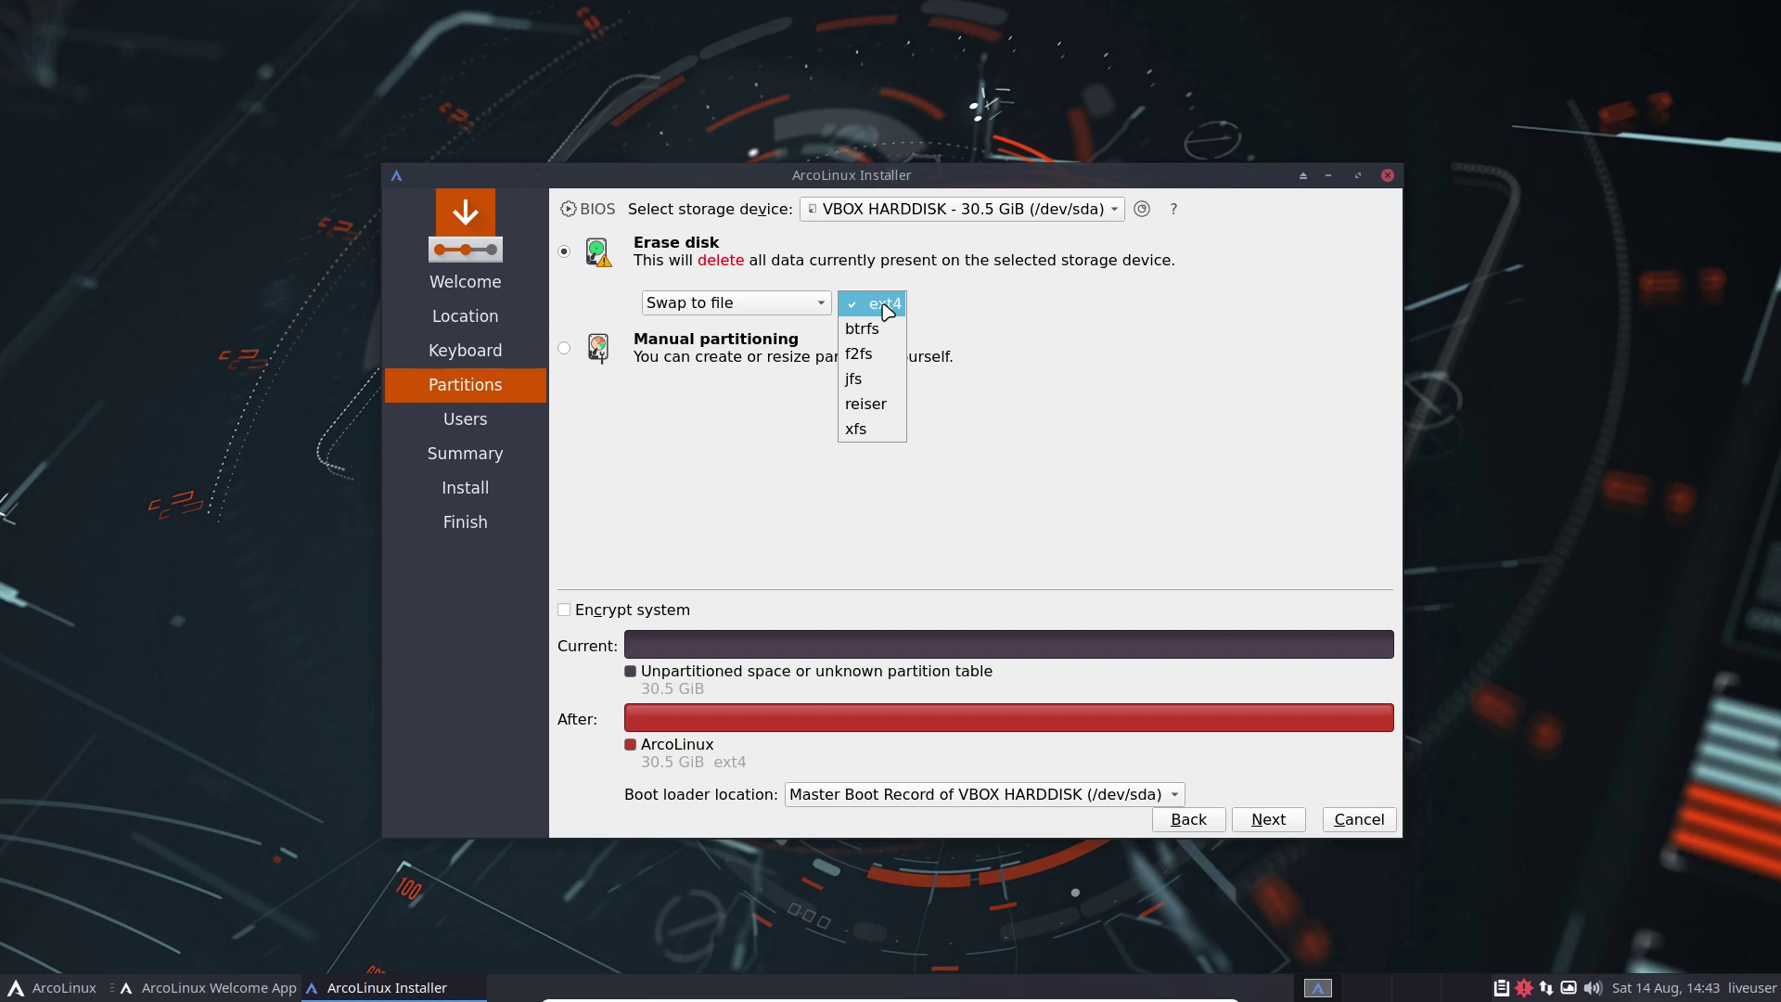
left_click(898, 310)
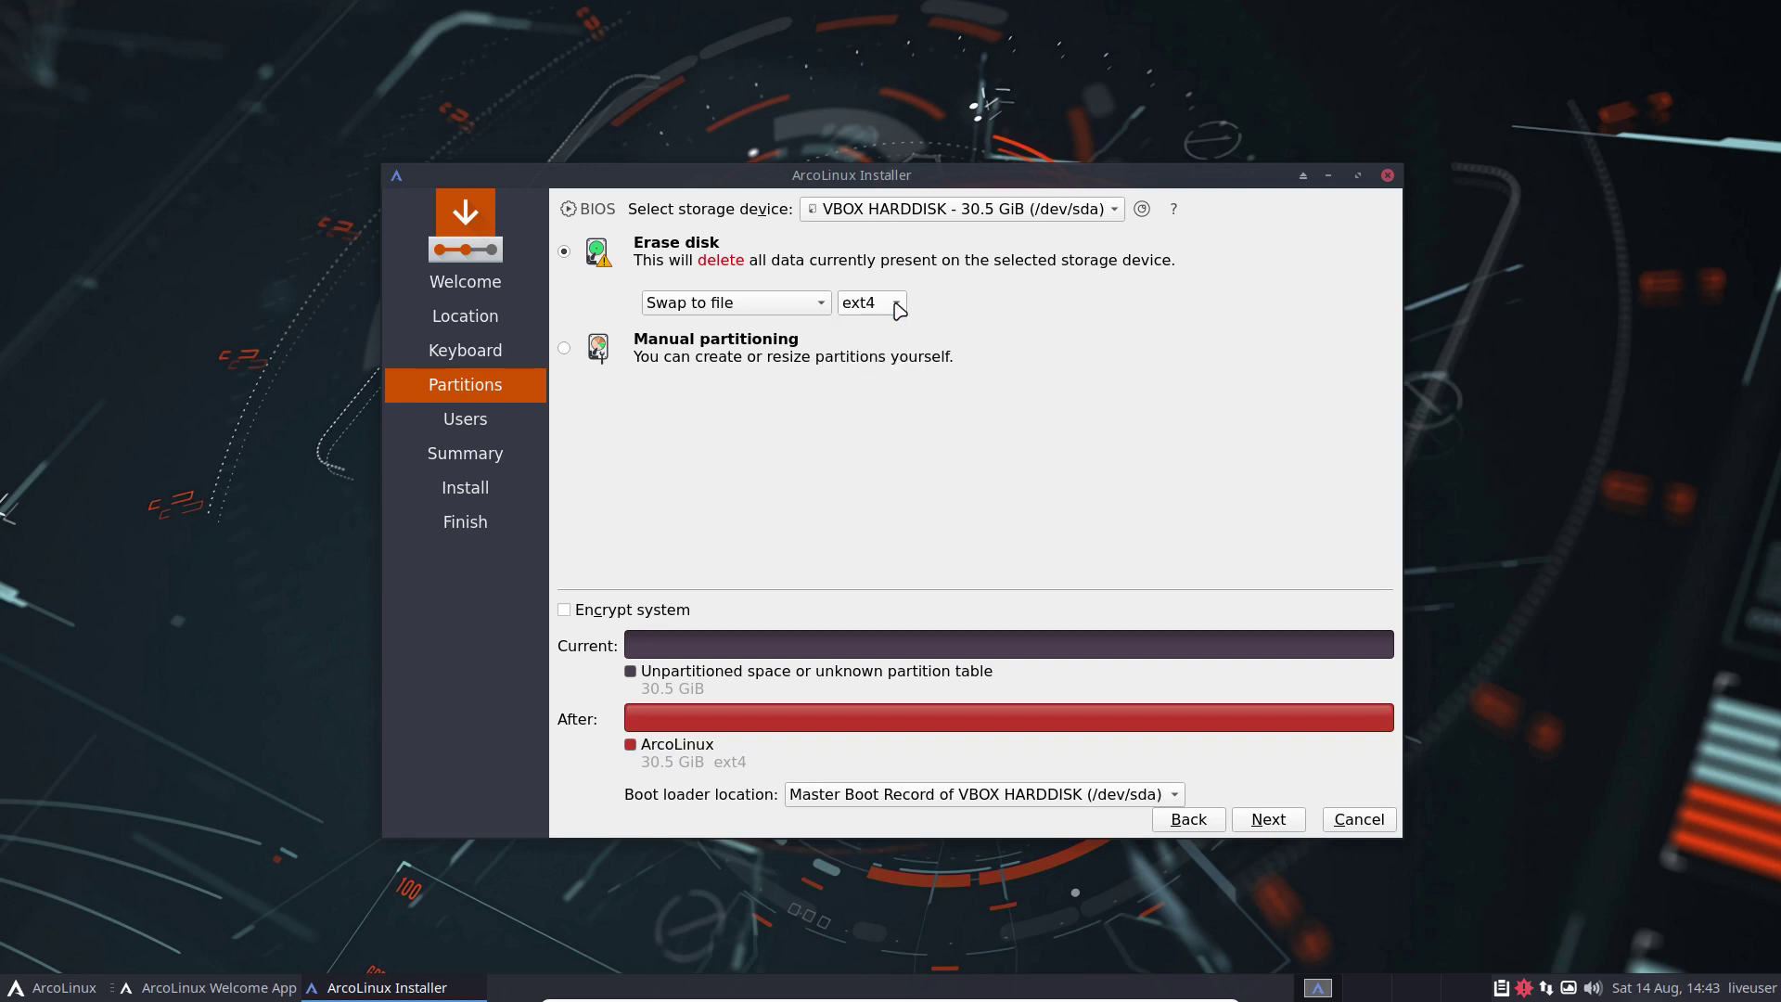
left_click(898, 310)
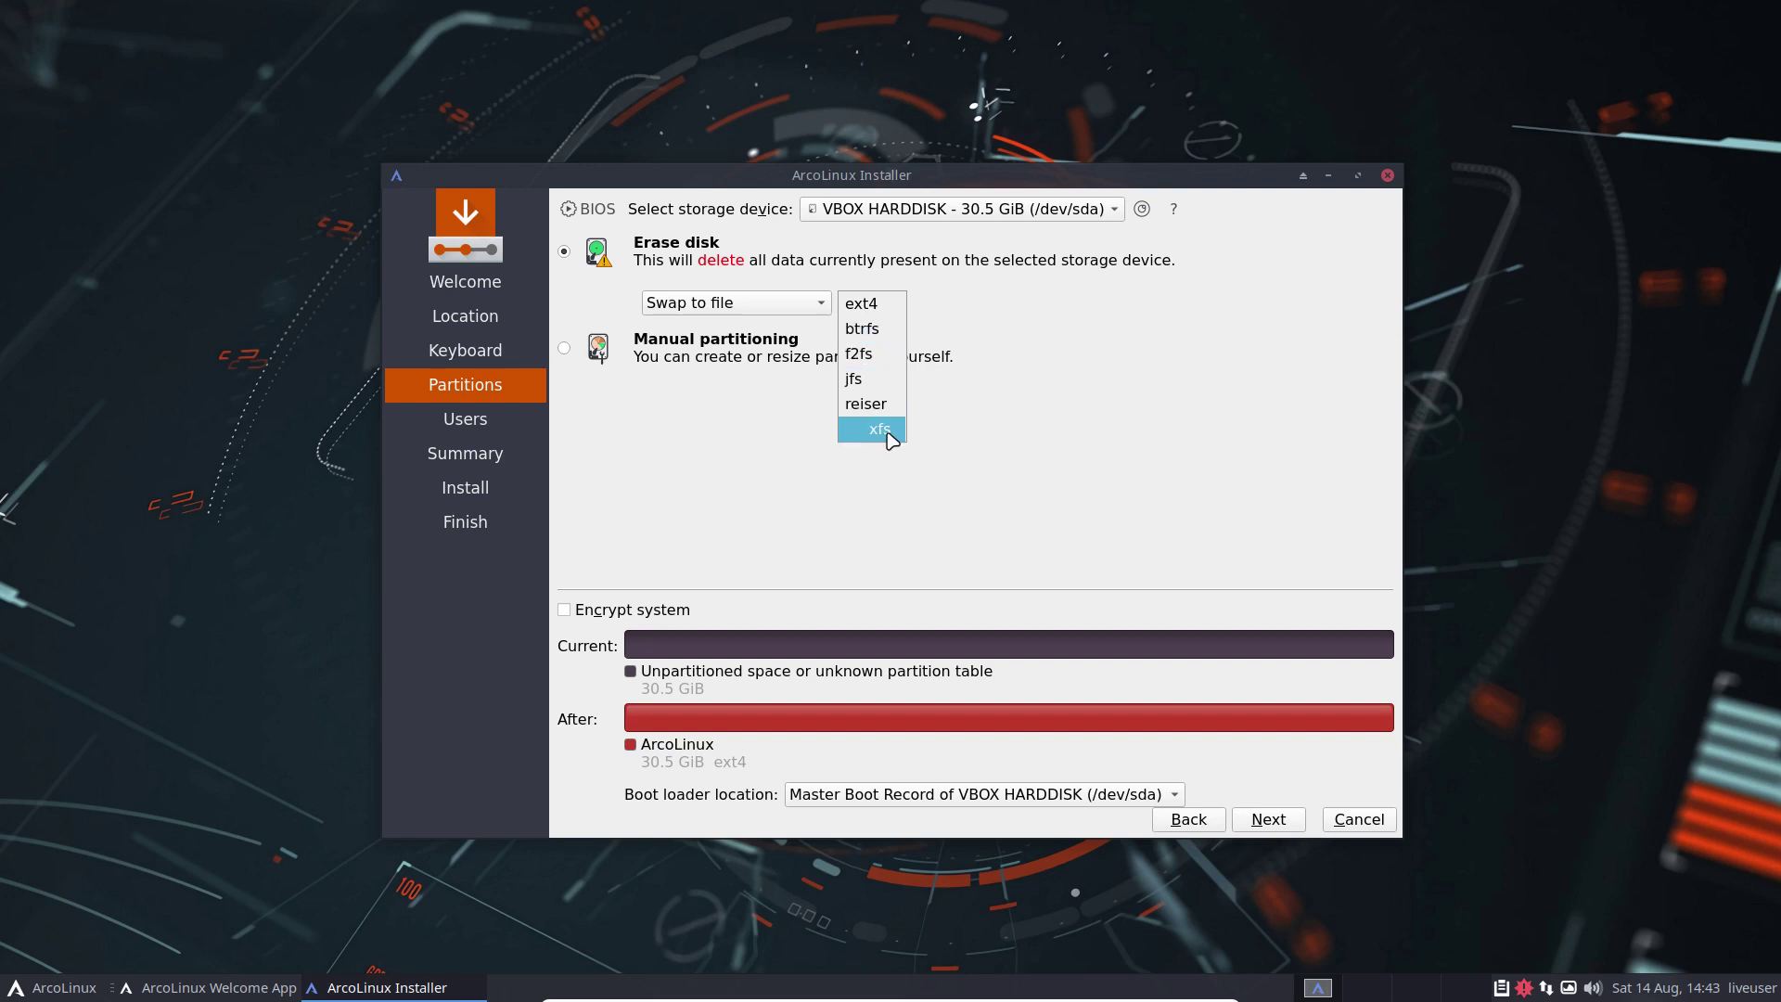
left_click(951, 492)
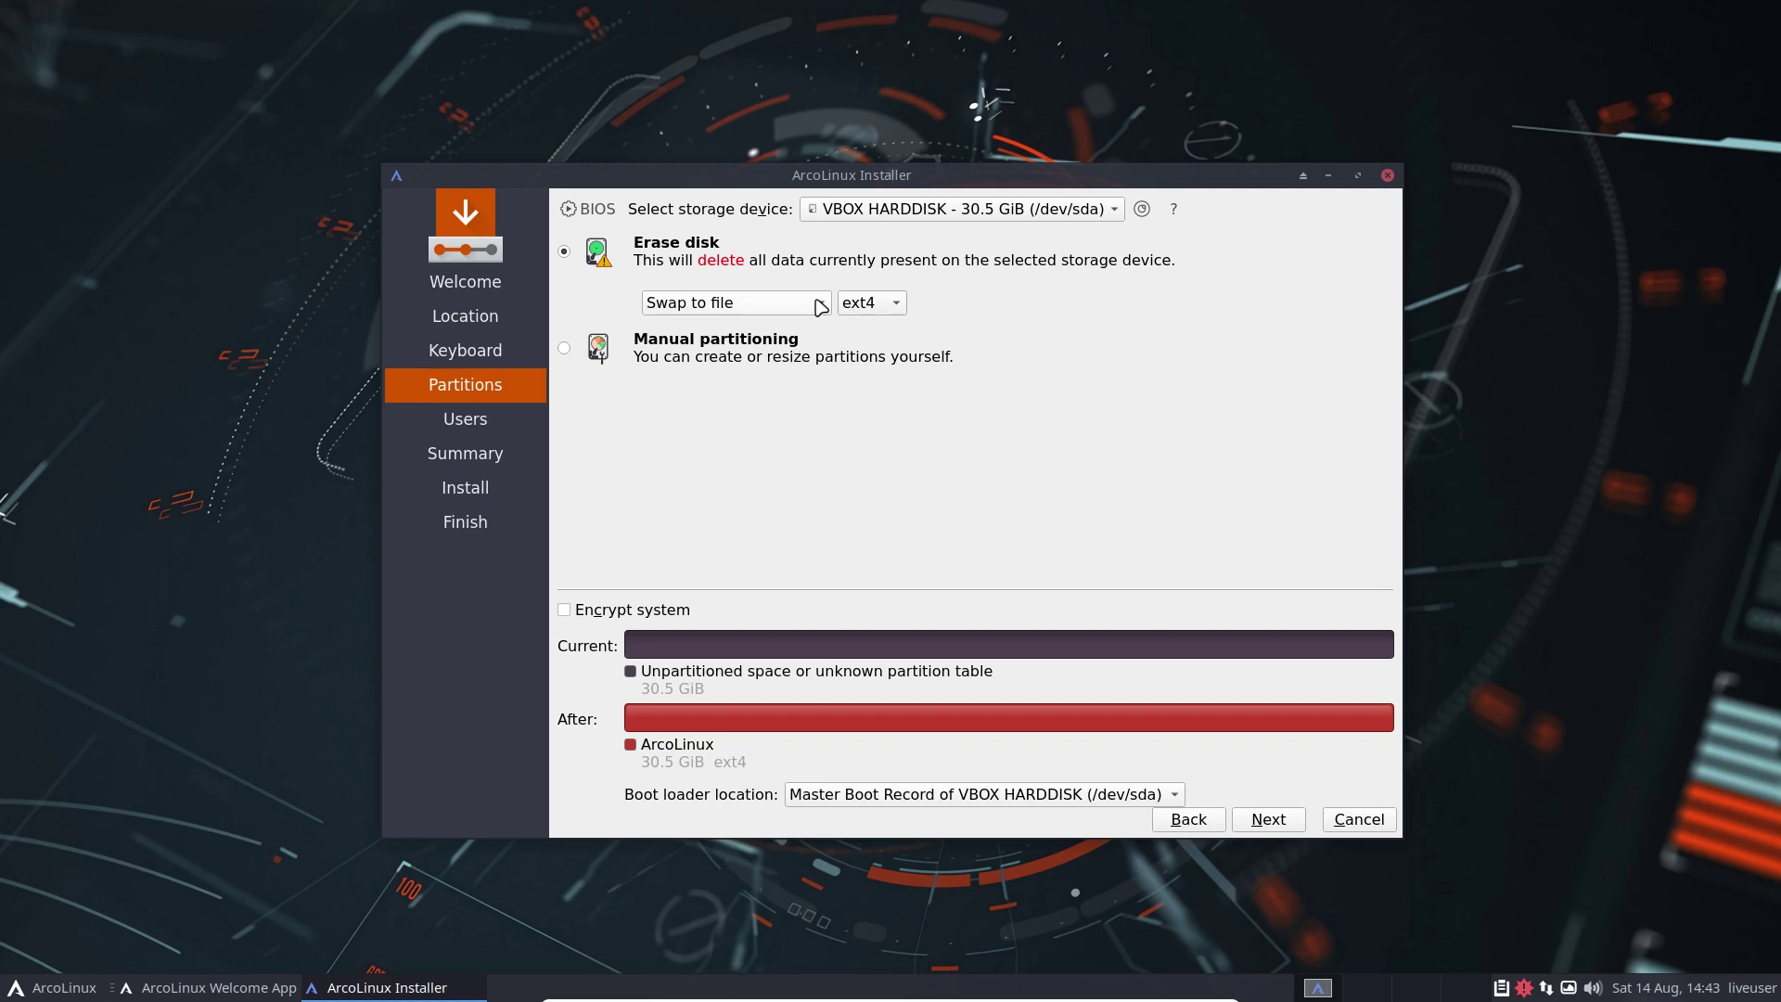
left_click(817, 303)
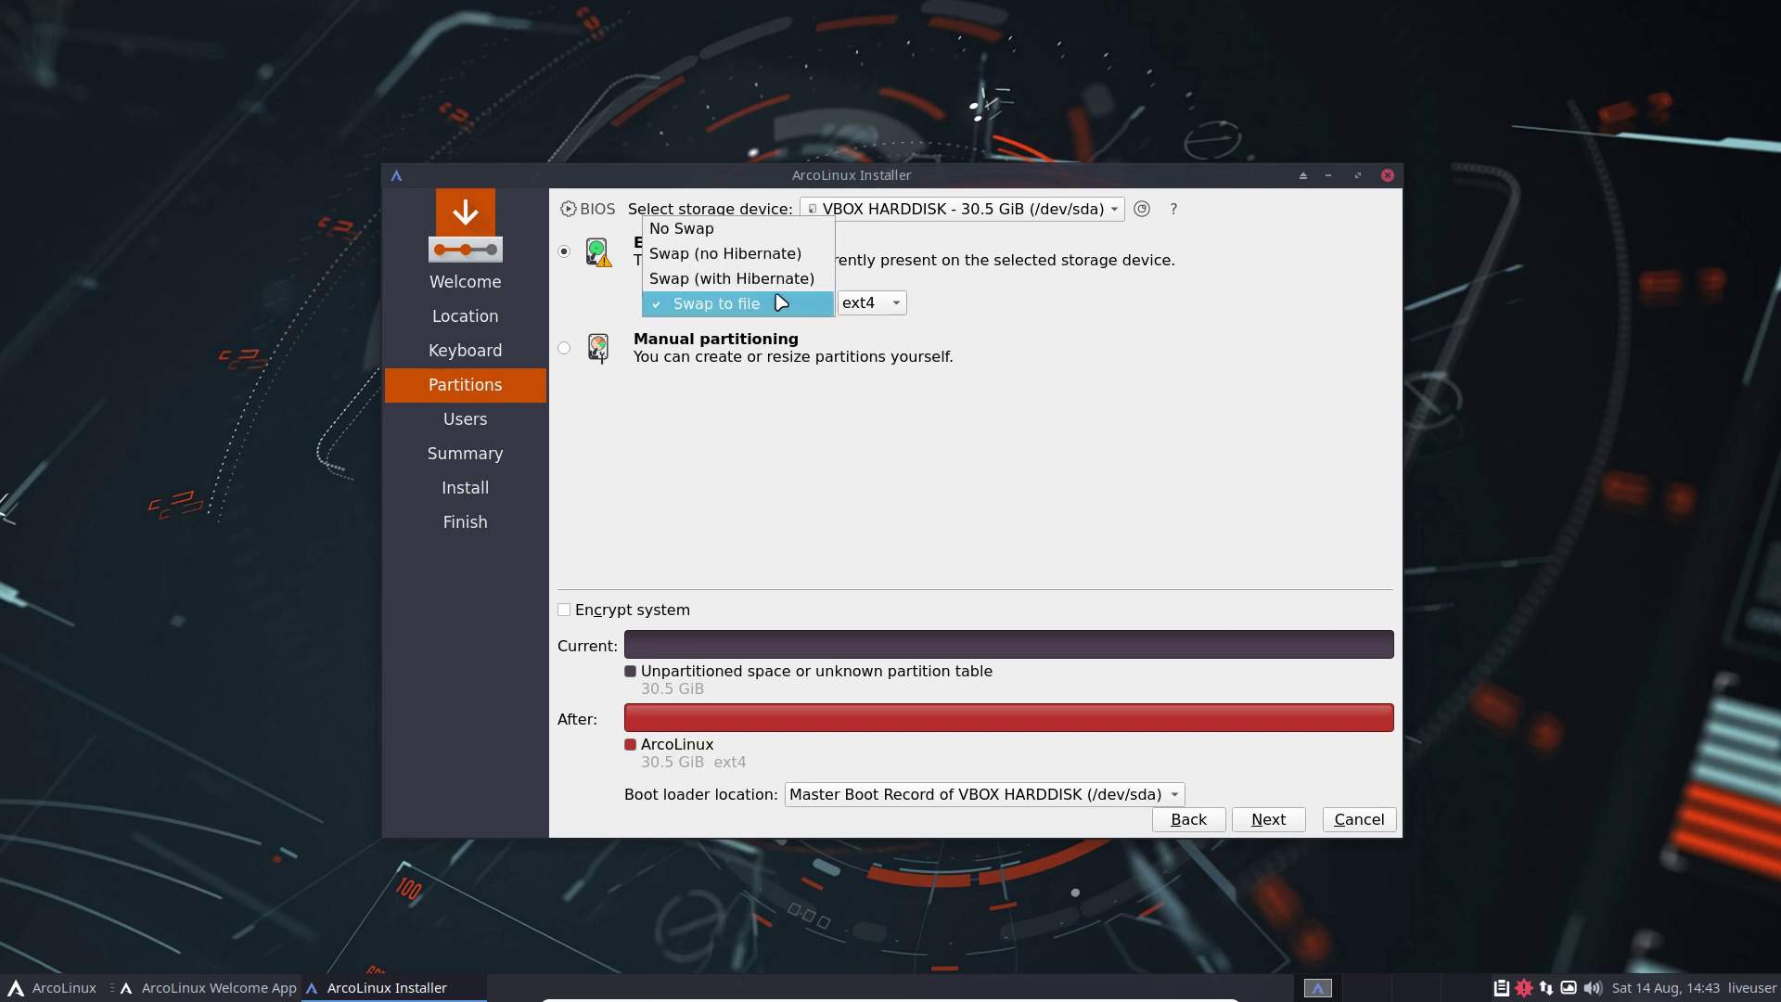
left_click(955, 419)
Step: Enter the user's name and password, enable automatic login, and reuse the password for the administrator
left_click(1279, 819)
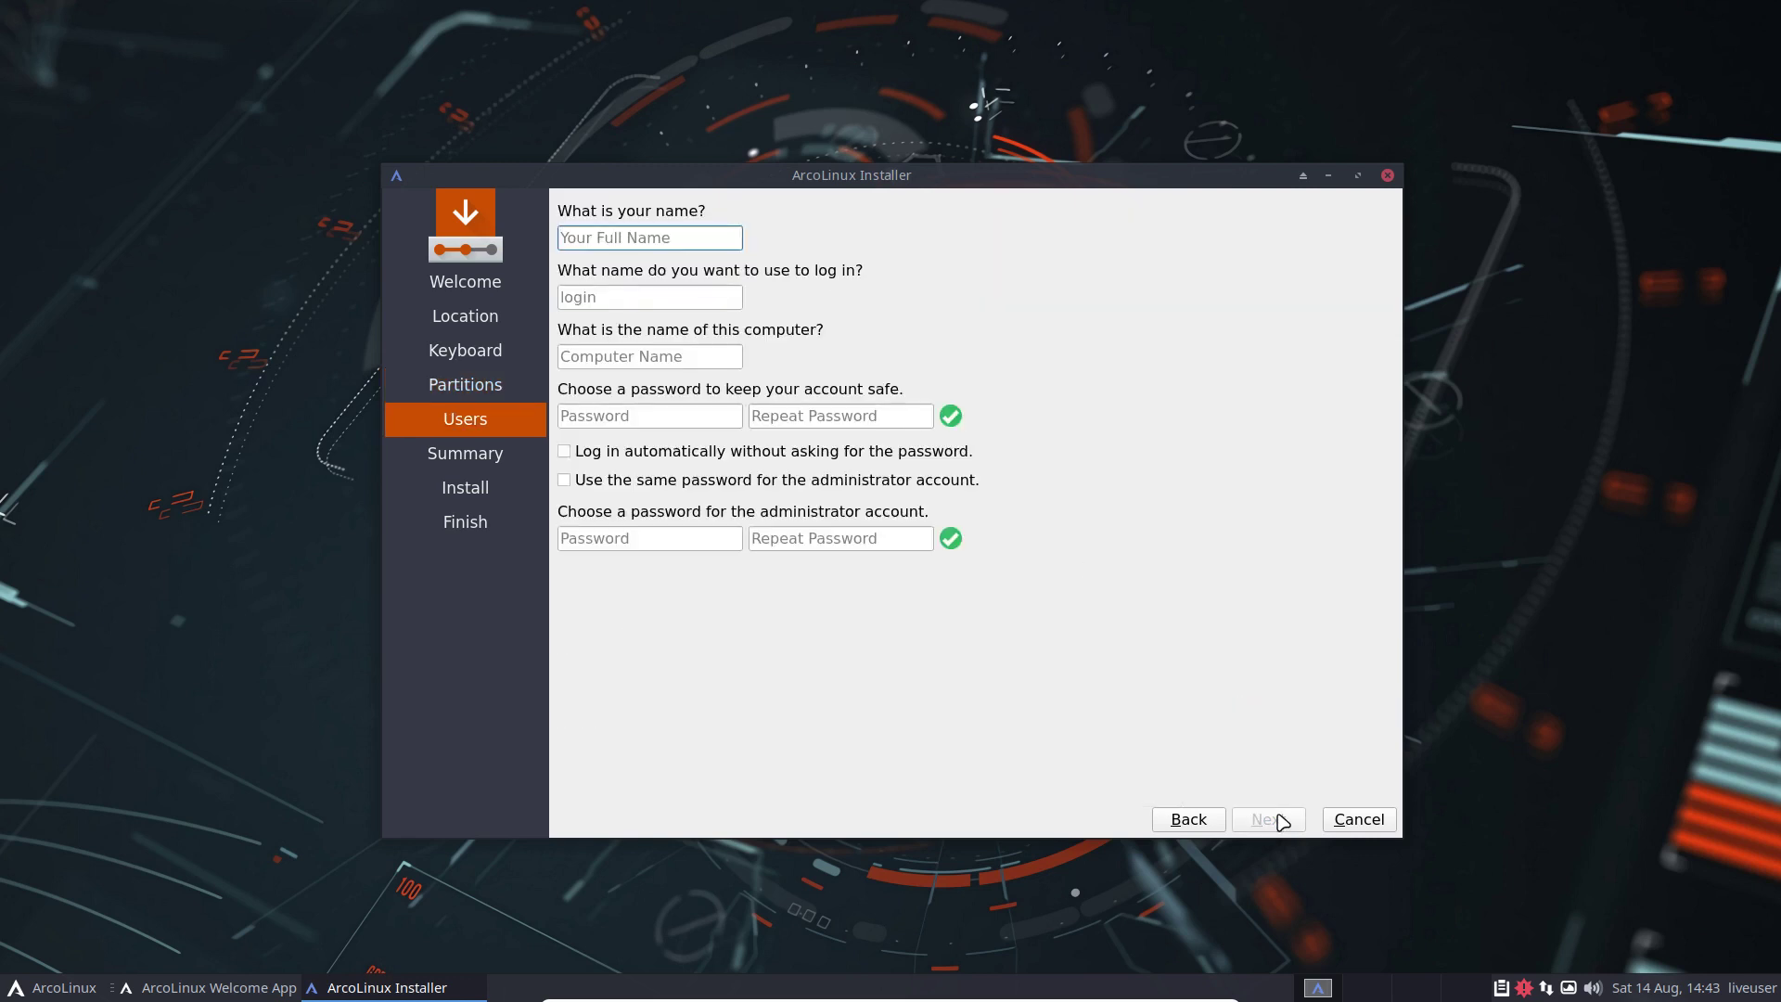
key("Tab")
key("Tab")
key("Tab")
key("Tab")
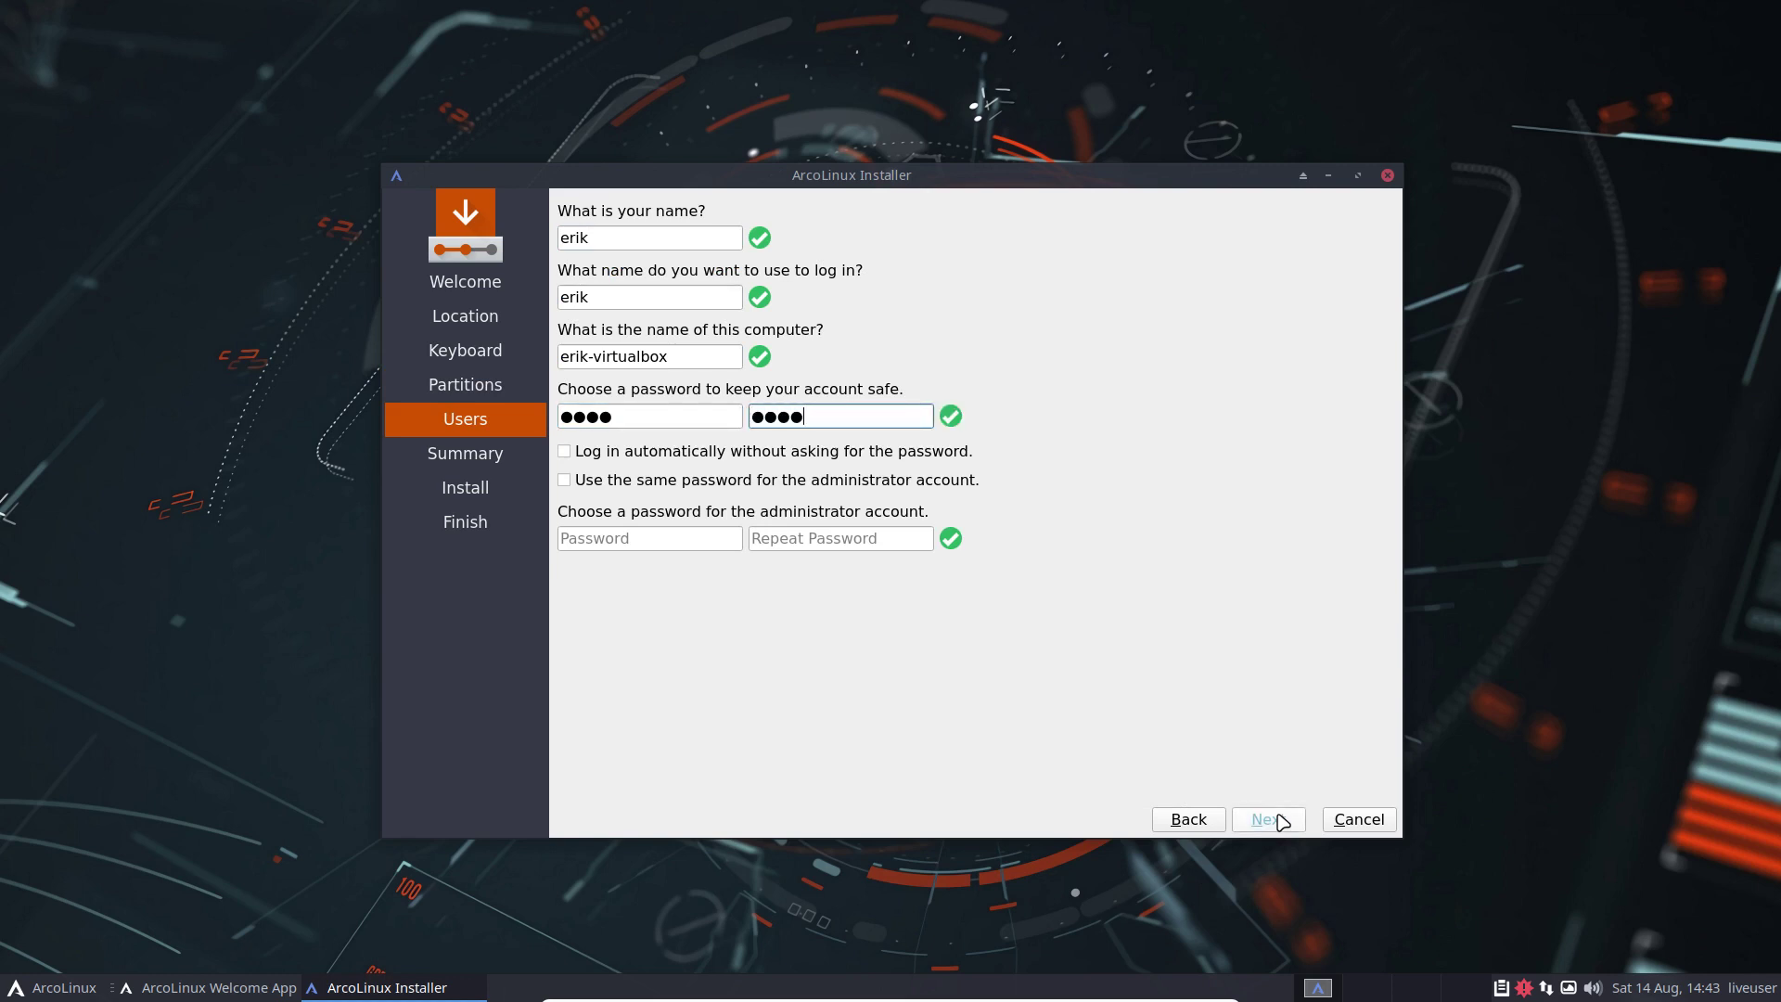
key("BackSpace")
left_click(798, 452)
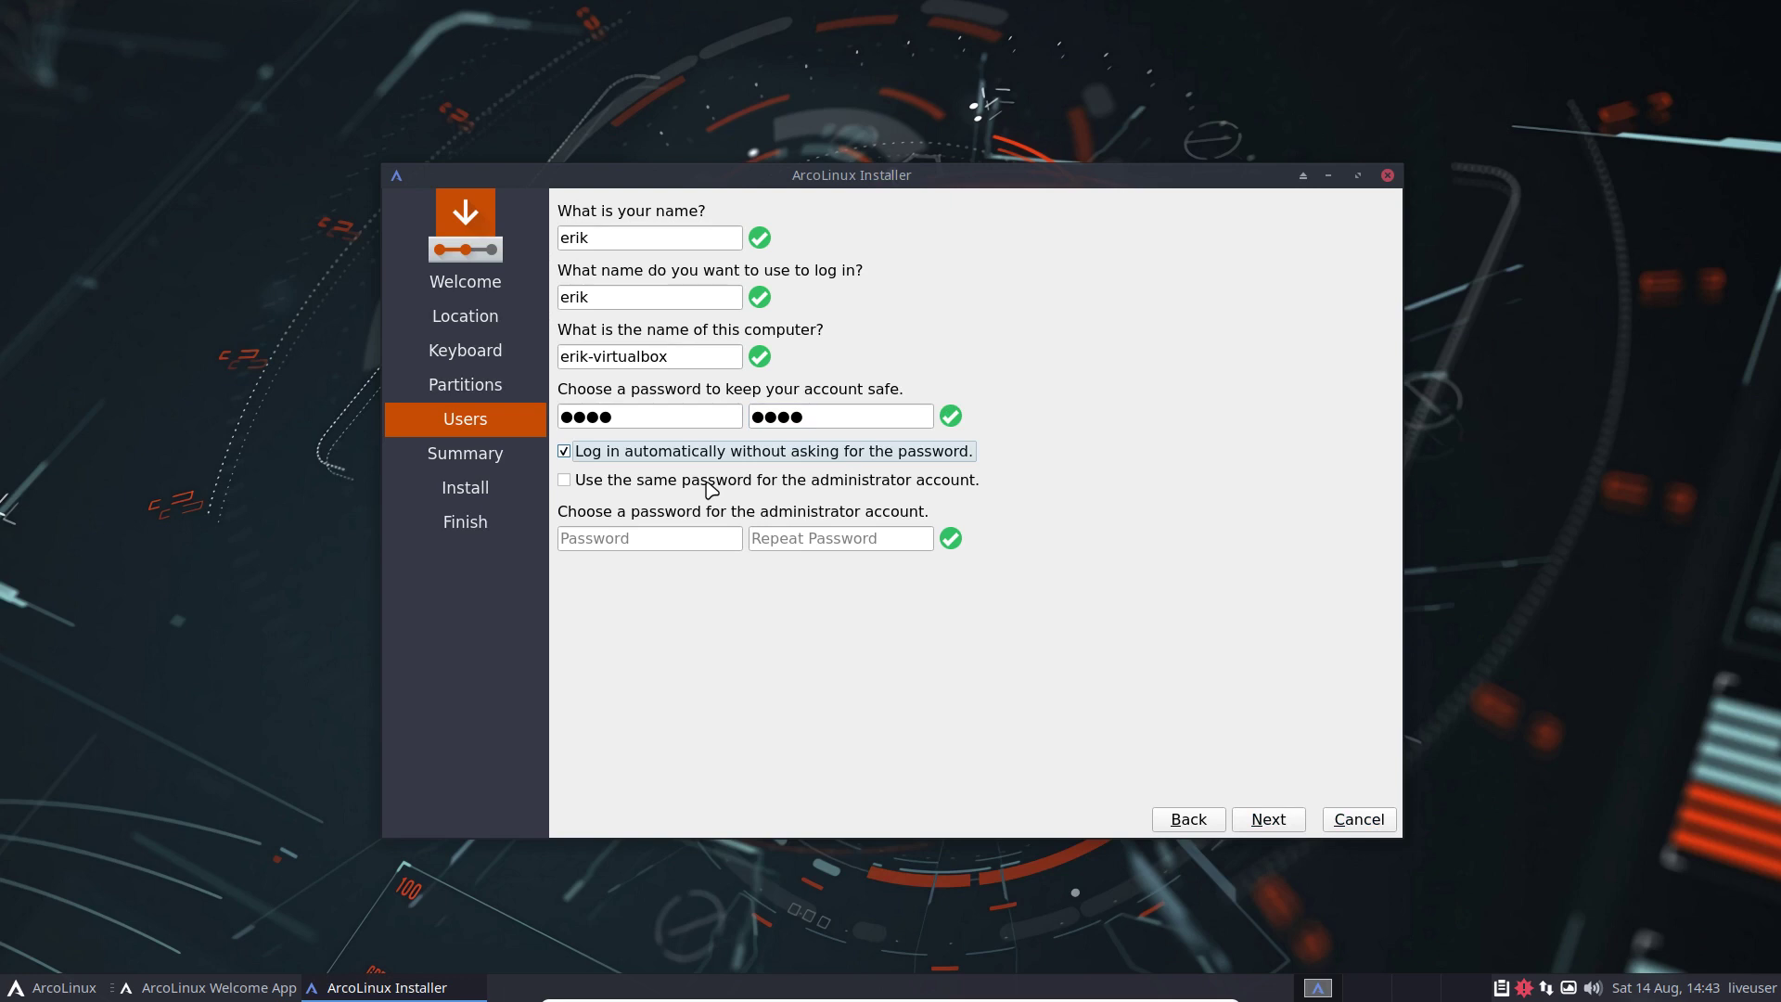
left_click(711, 481)
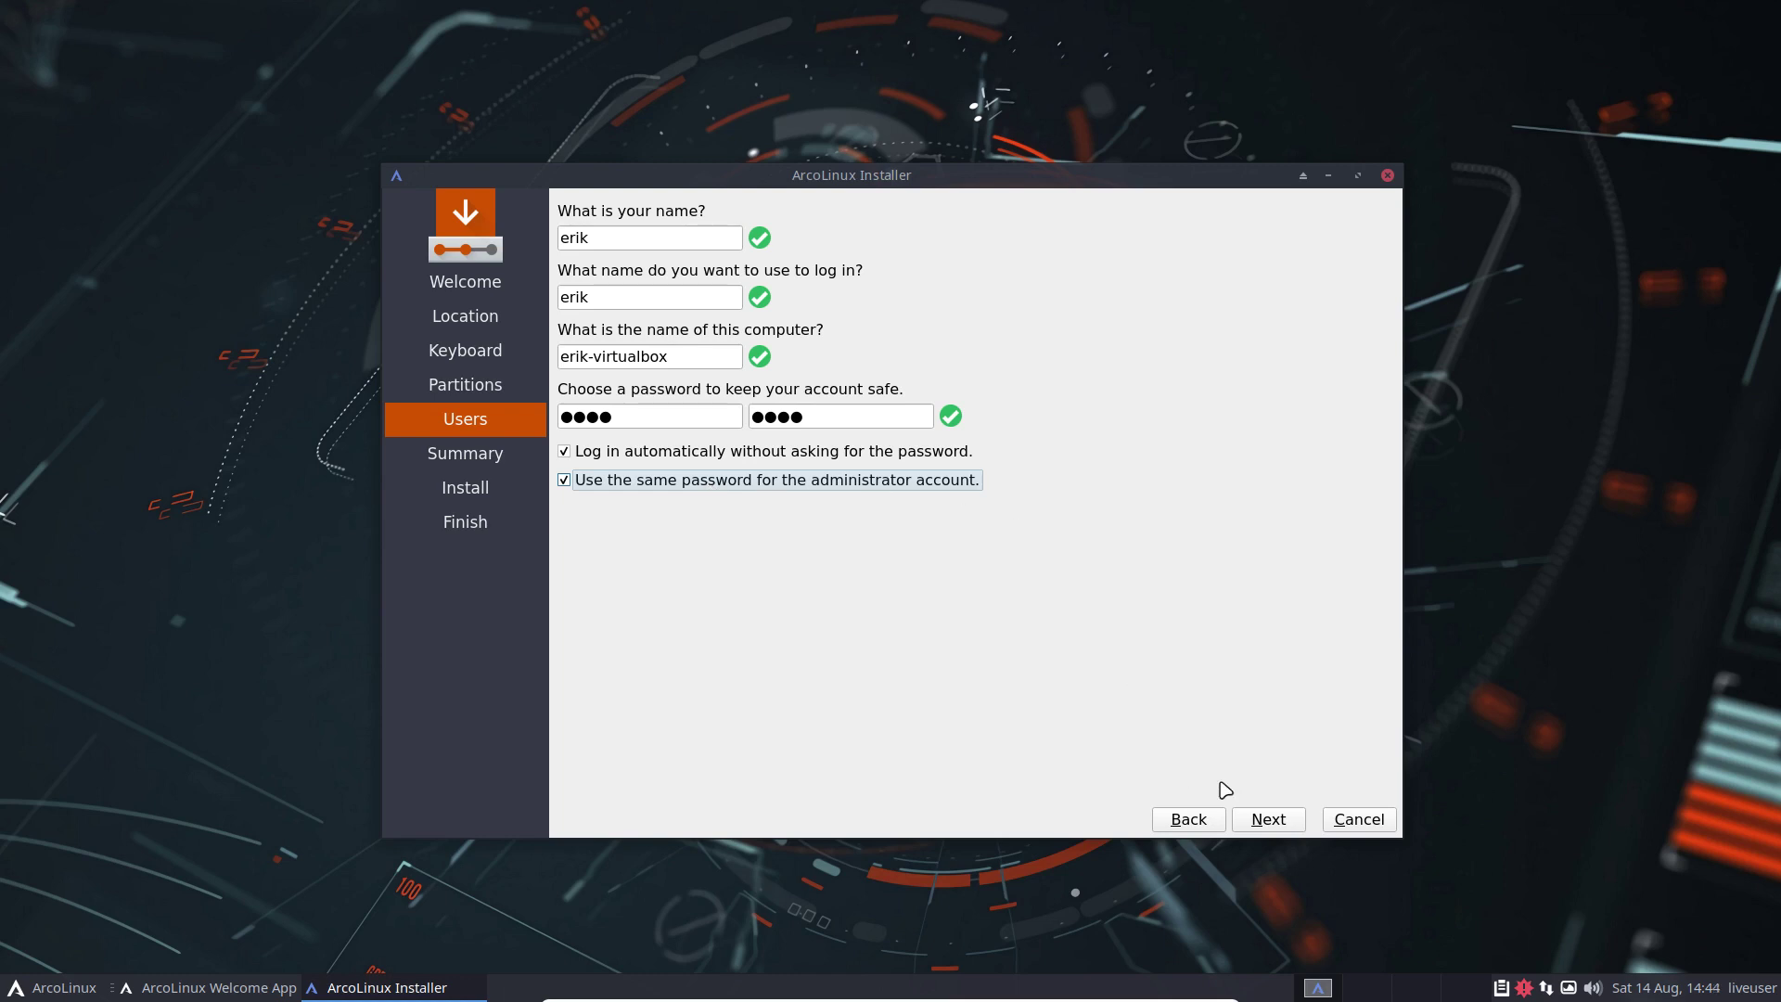
left_click(1271, 820)
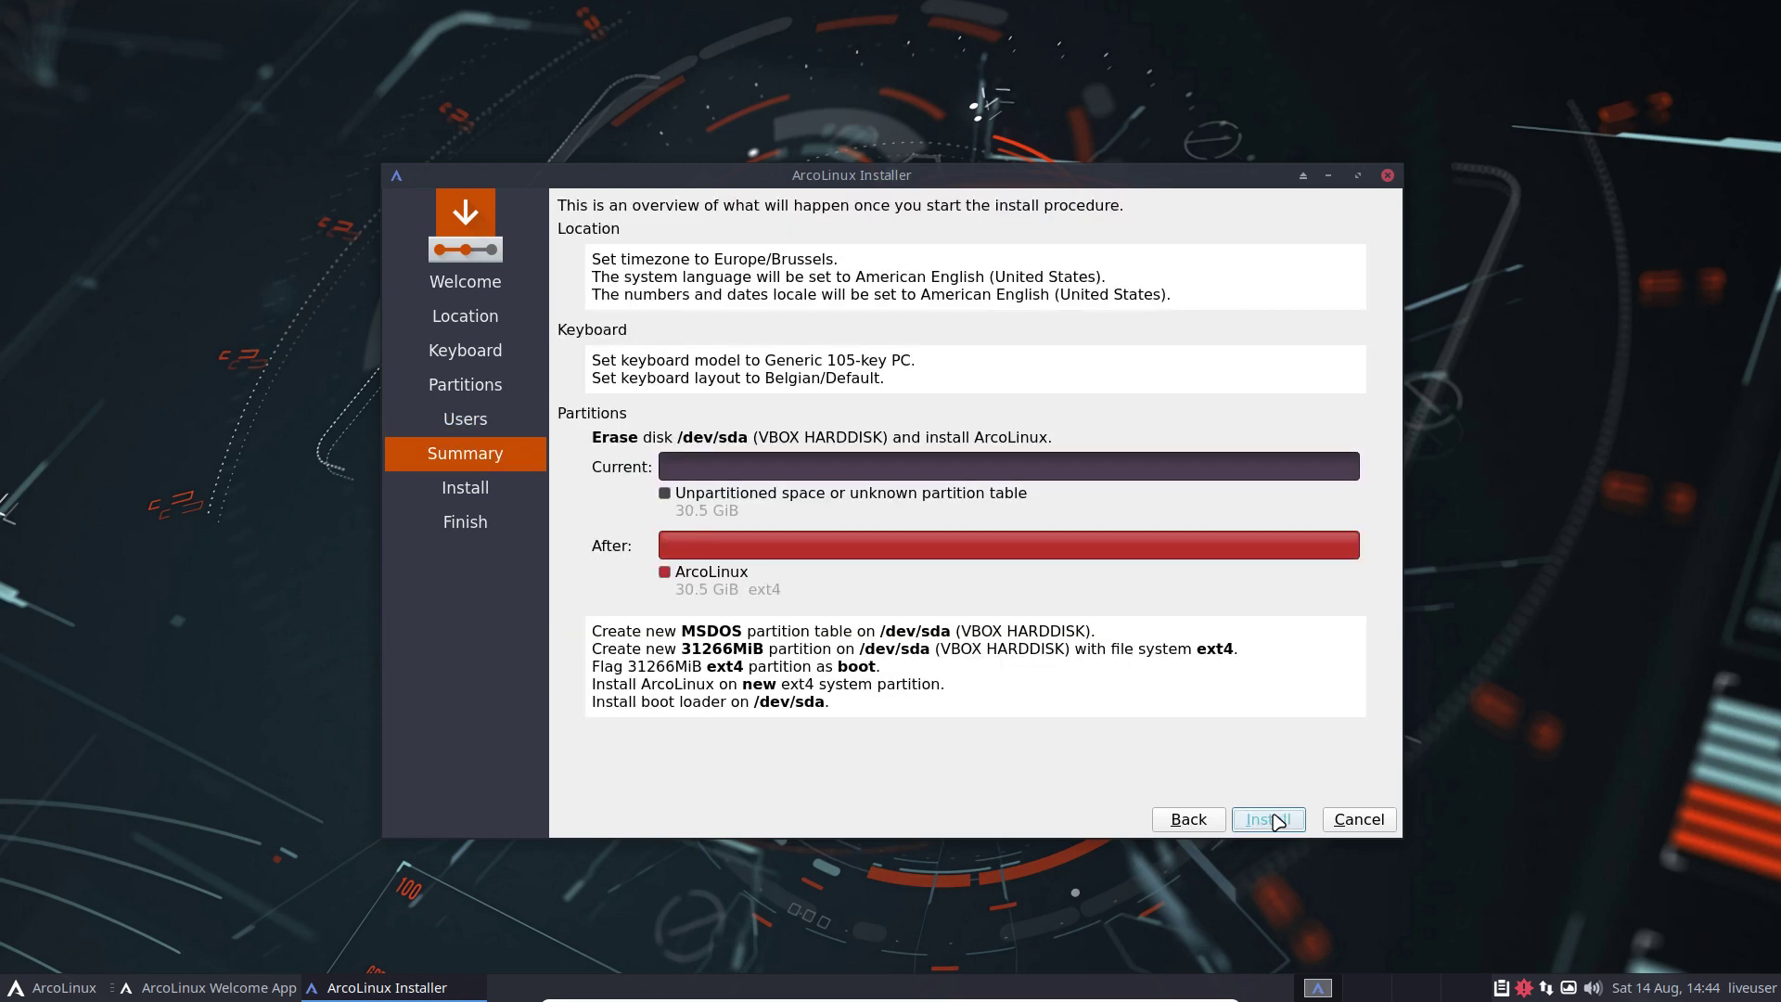
Step: Start the installation from the Summary page and confirm 'Install now'
left_click(1277, 821)
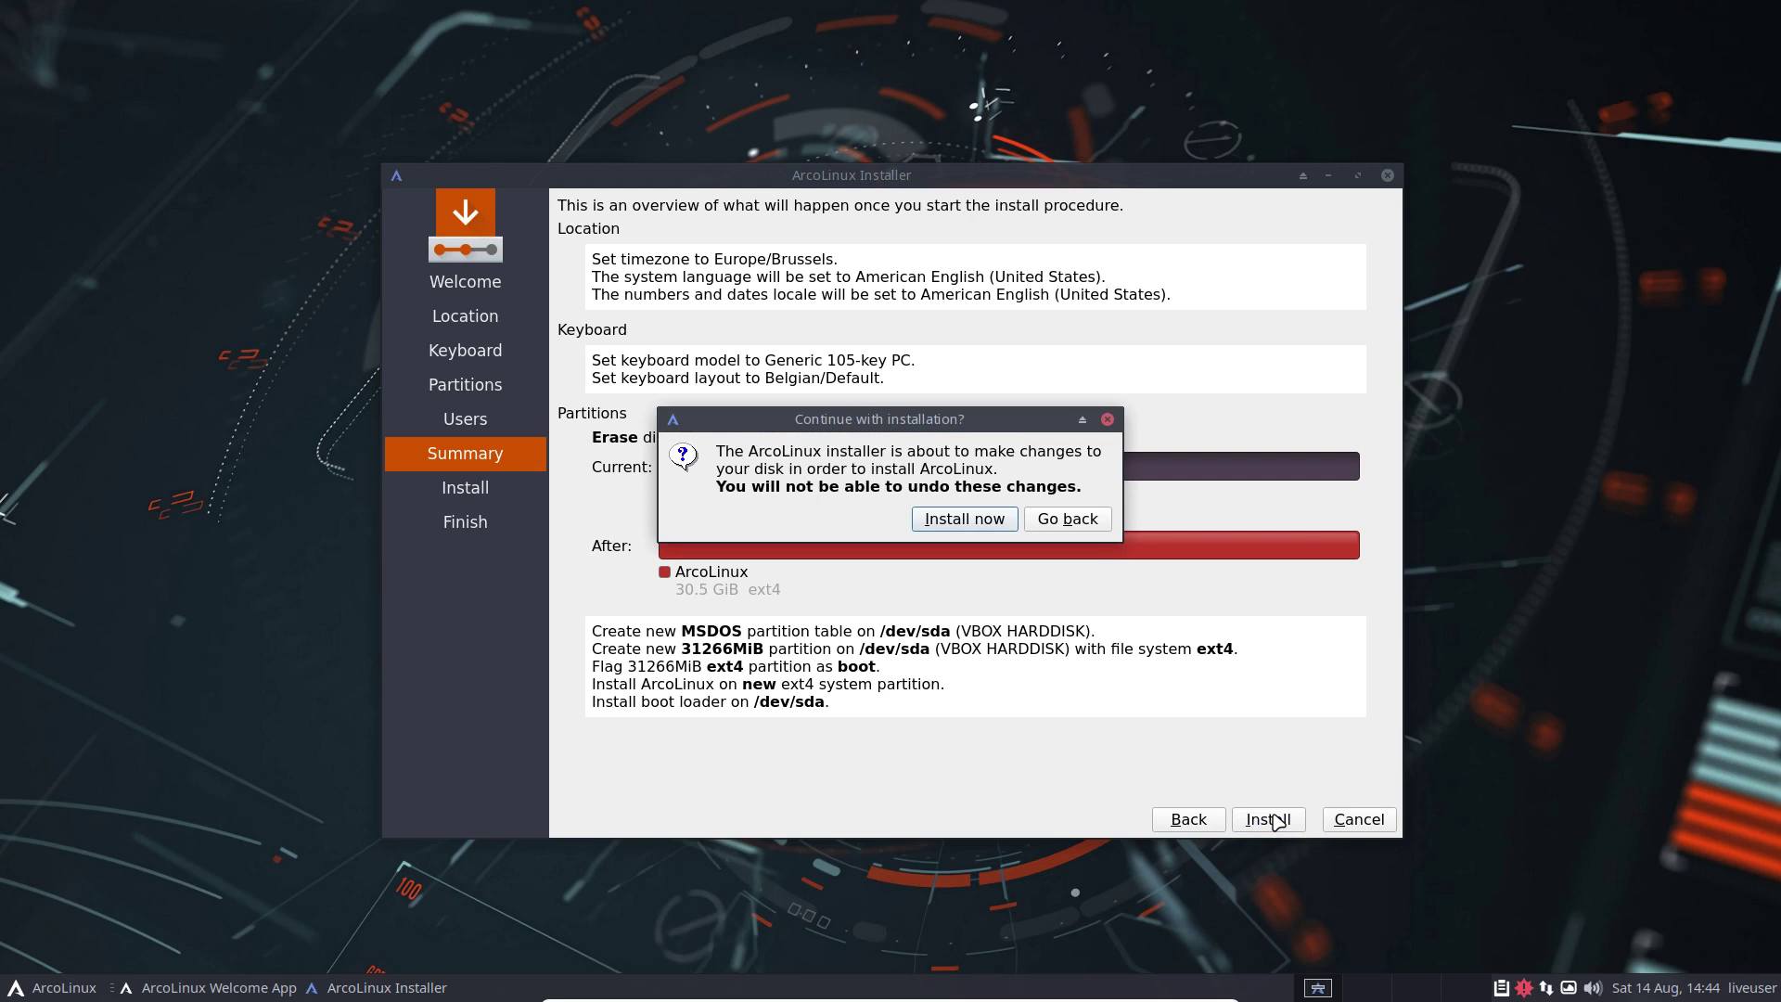
left_click(974, 523)
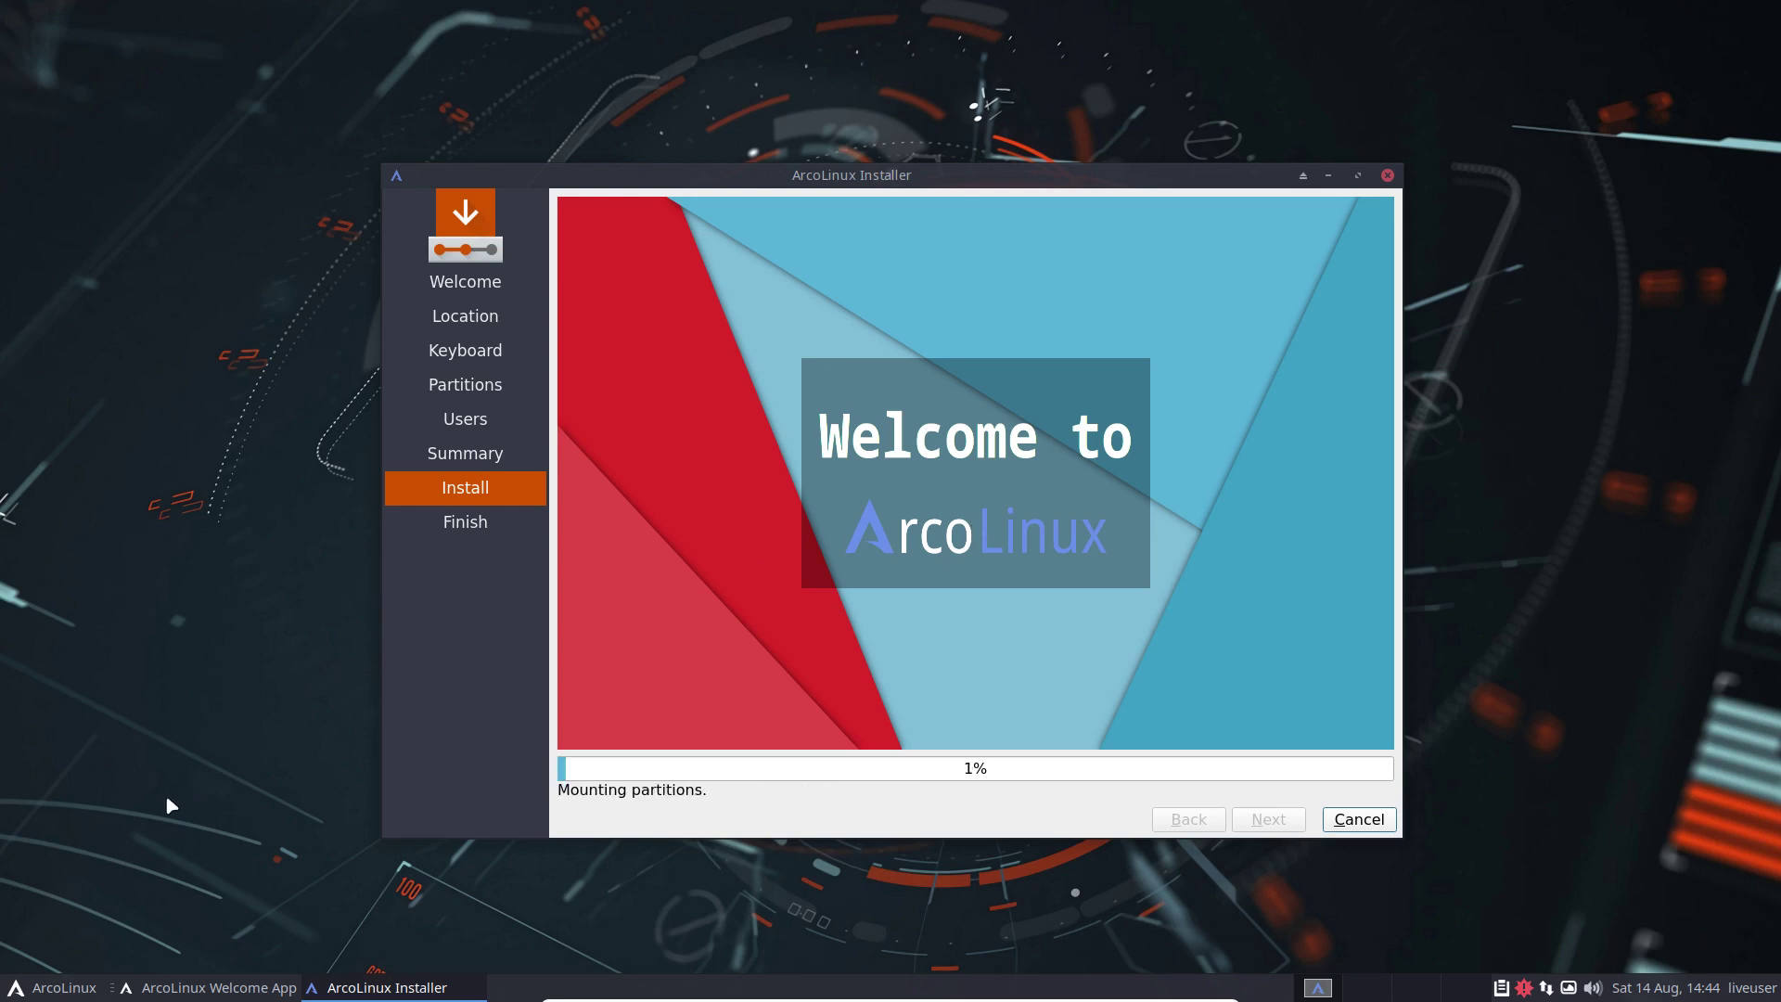
left_click(59, 987)
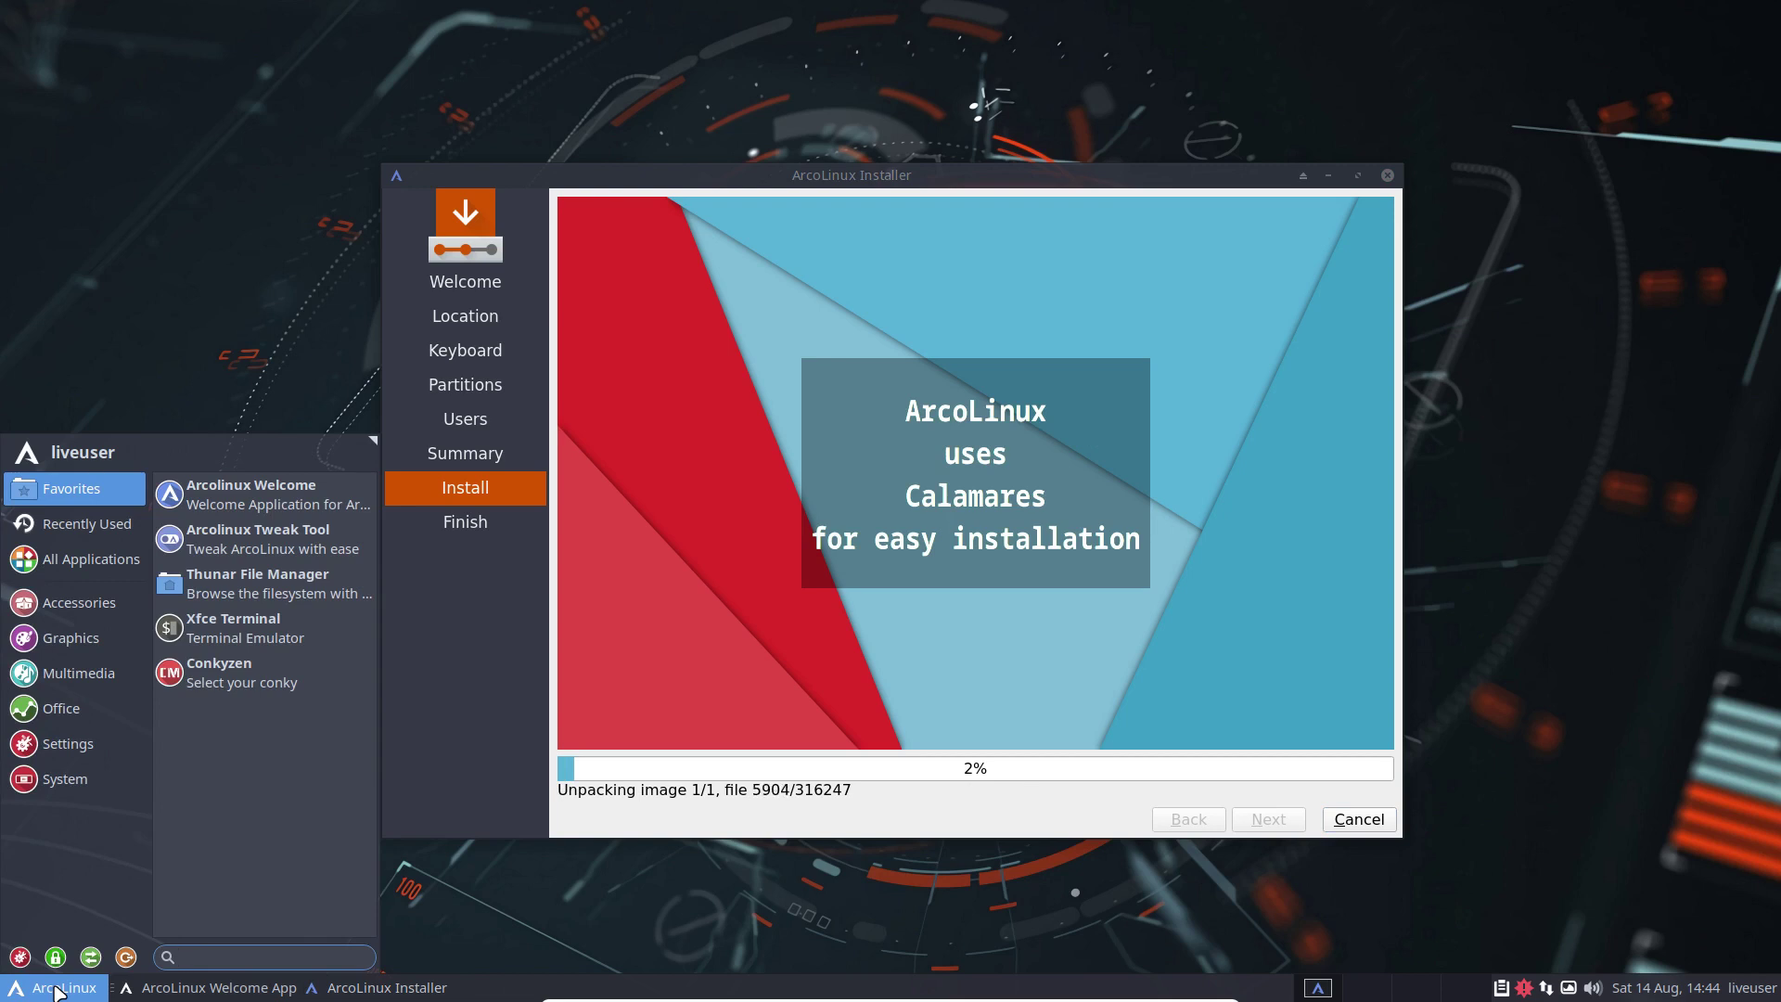
left_click(93, 772)
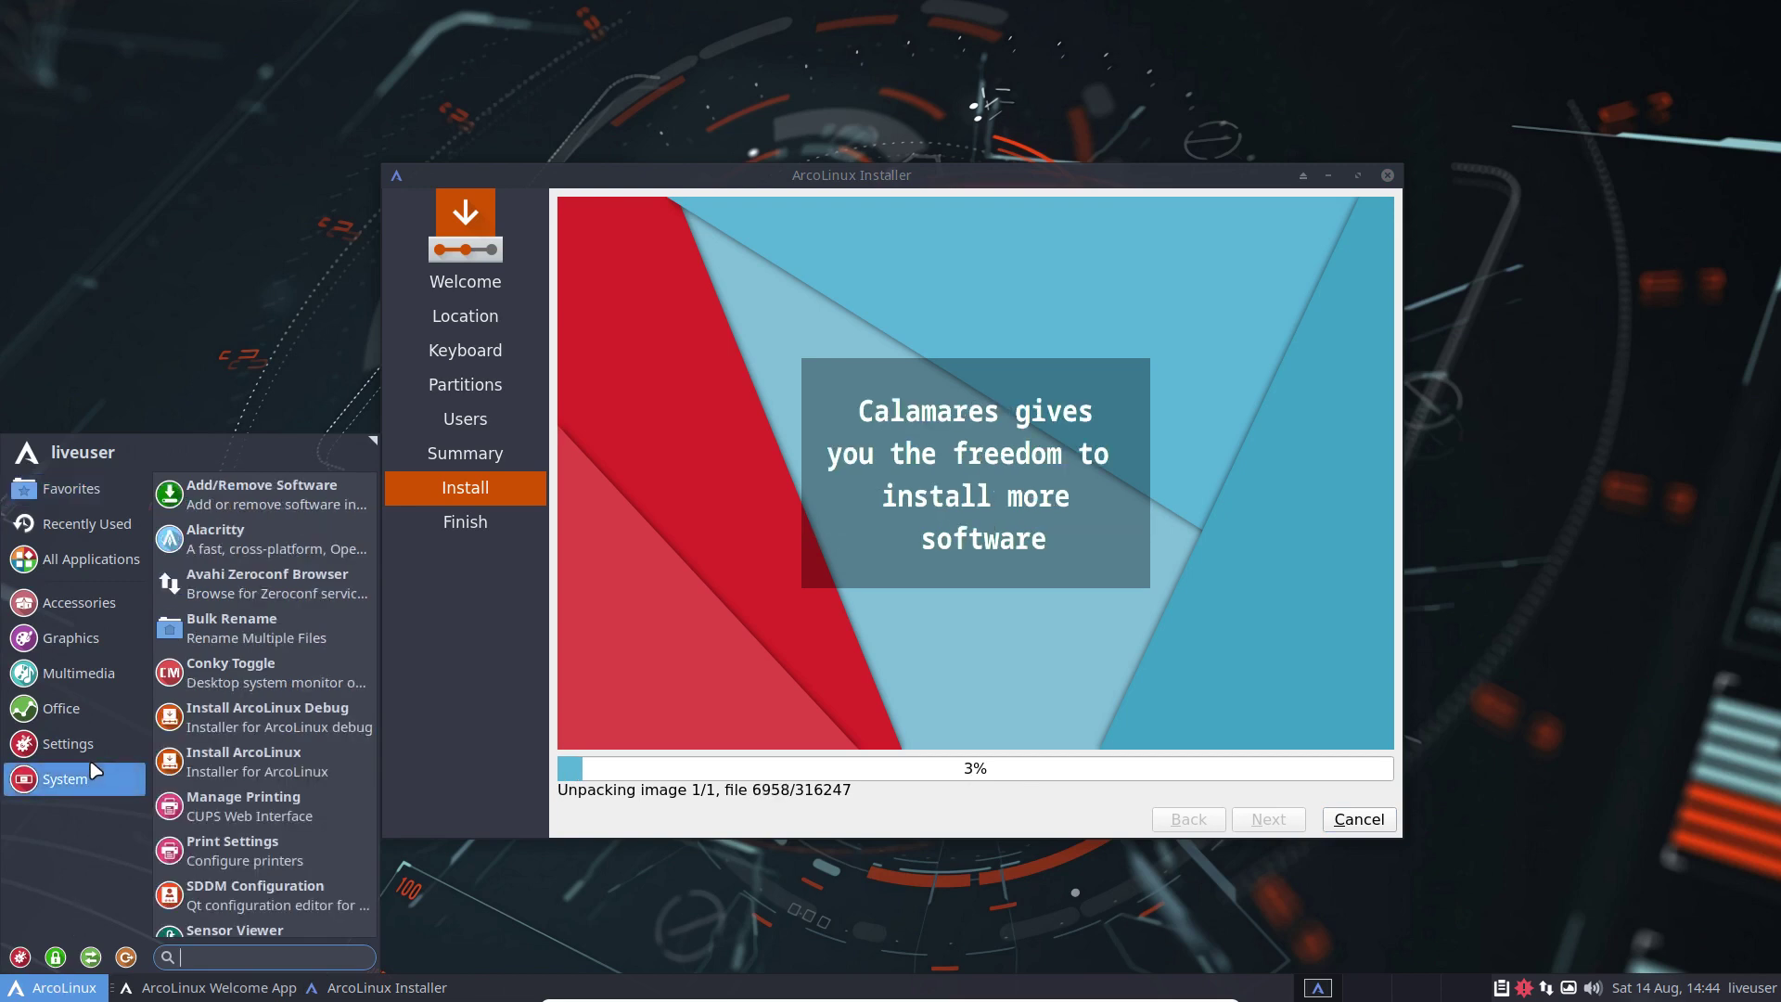
left_click(93, 747)
left_click(91, 714)
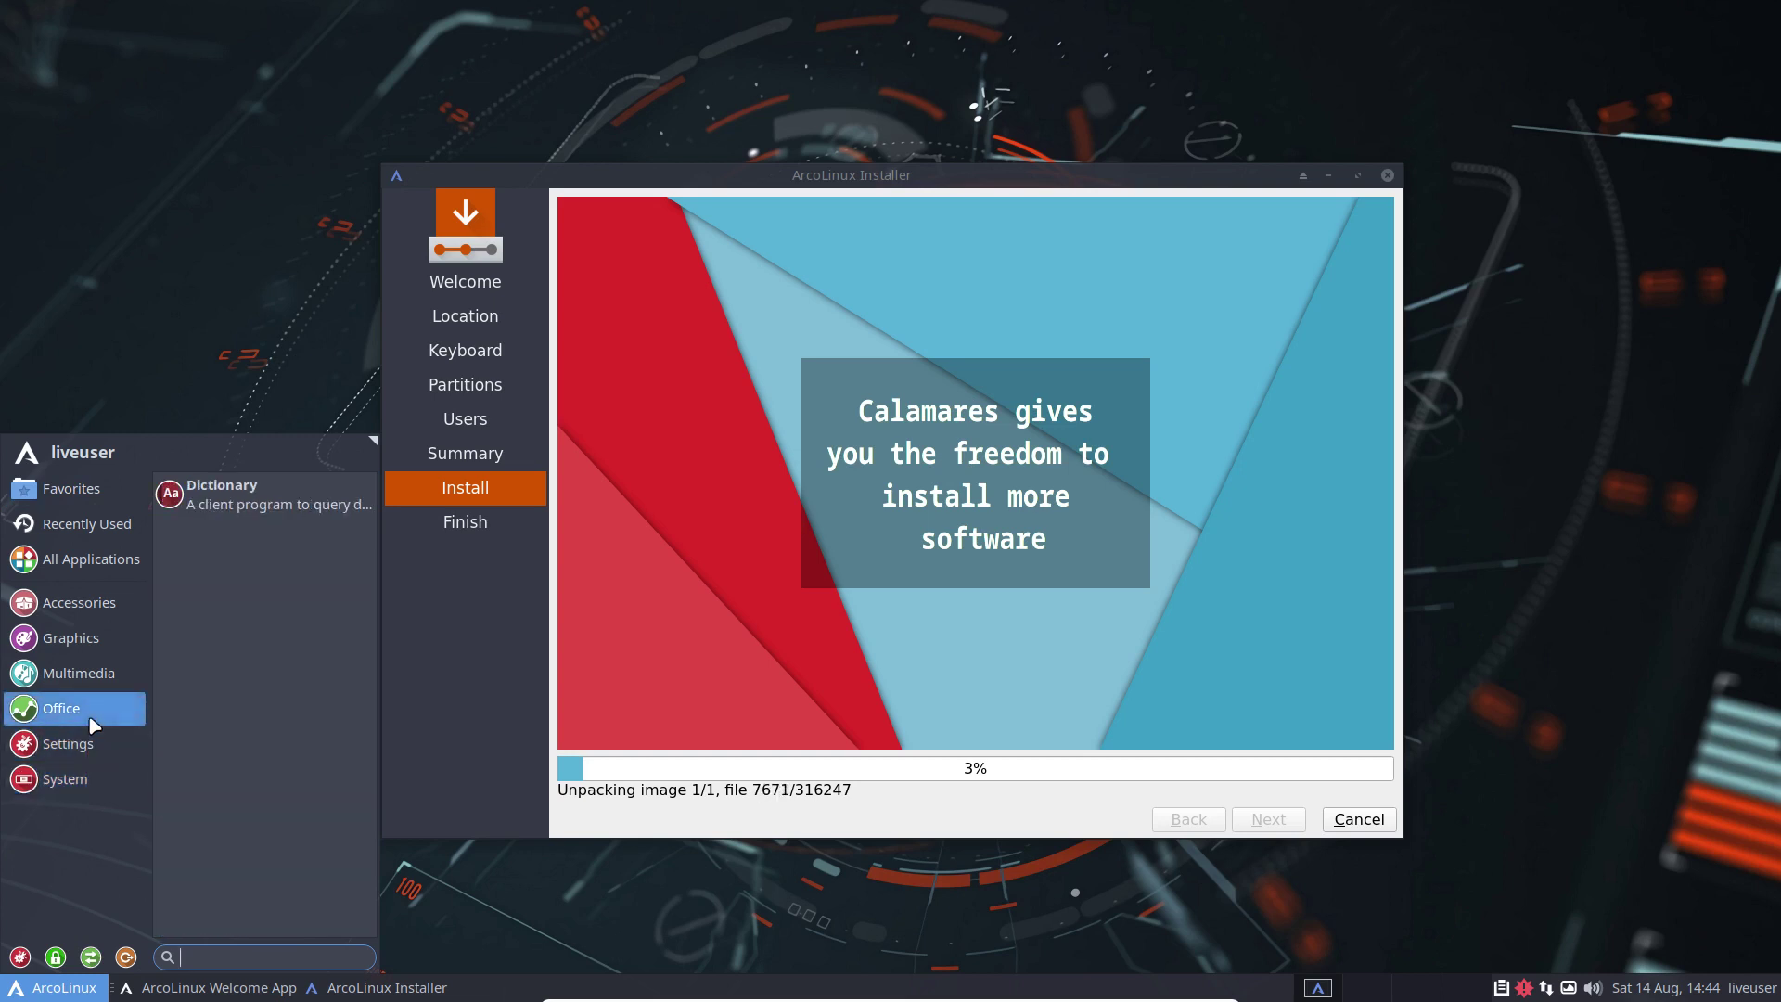
left_click(91, 681)
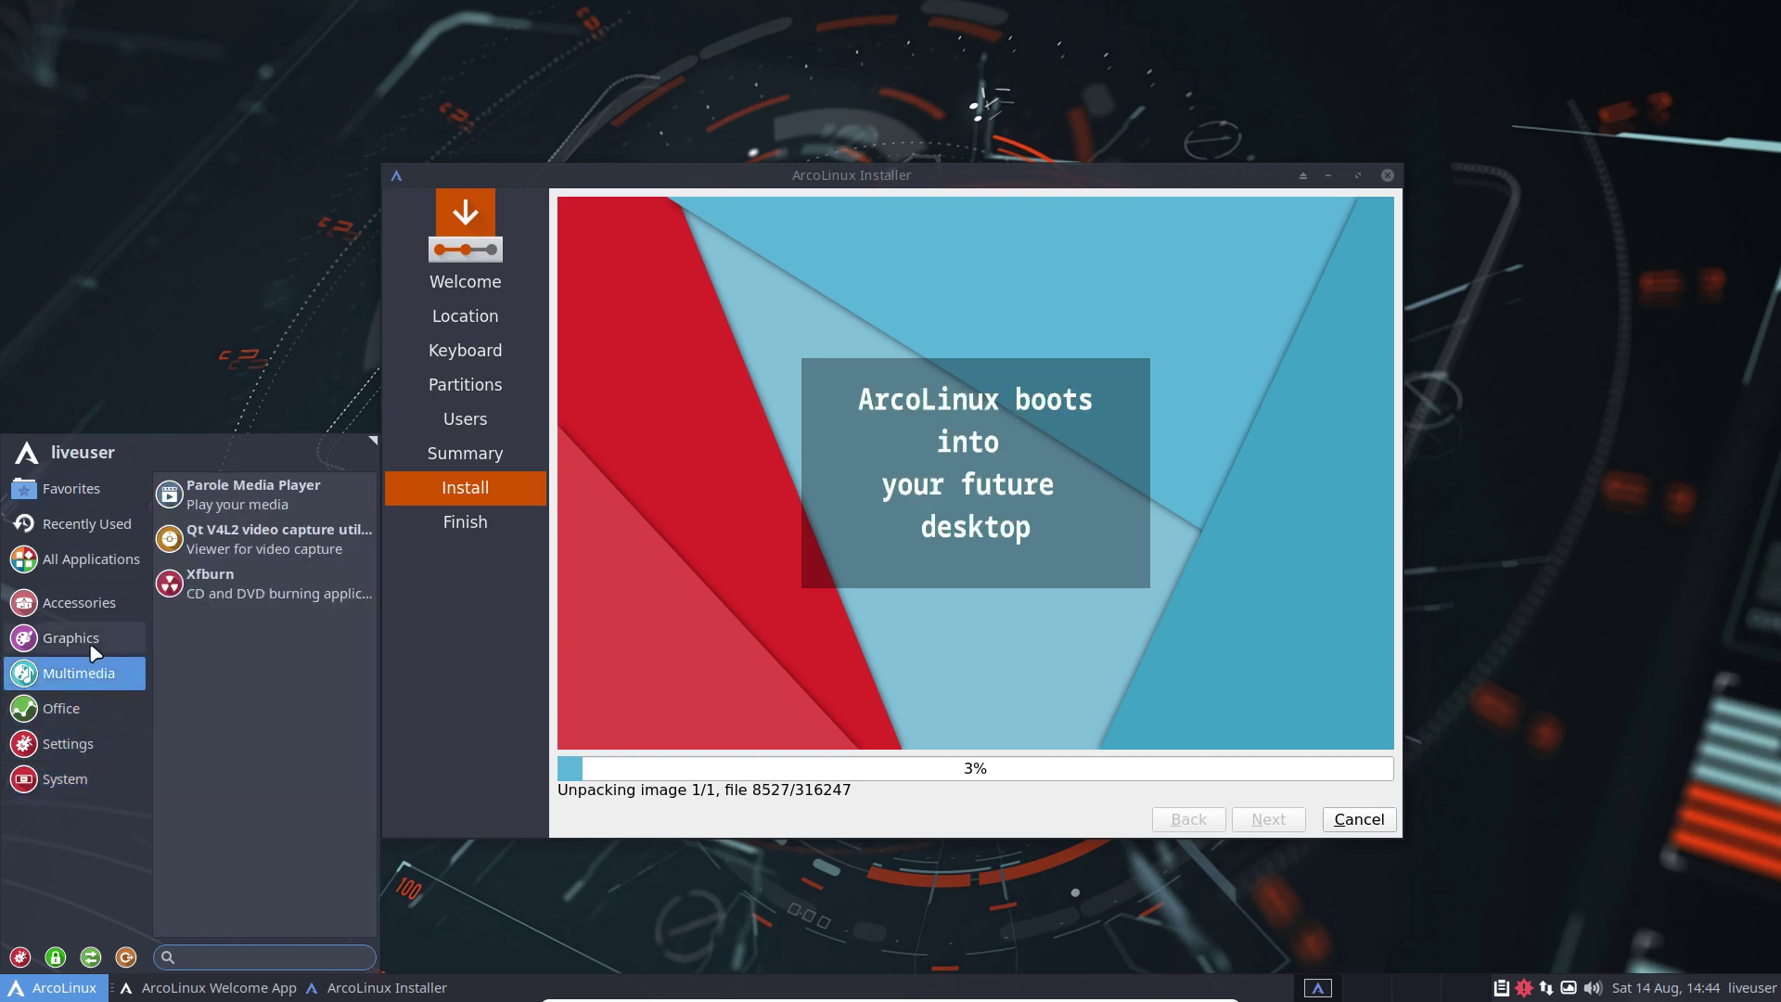
left_click(93, 640)
left_click(92, 670)
left_click(82, 638)
left_click(78, 672)
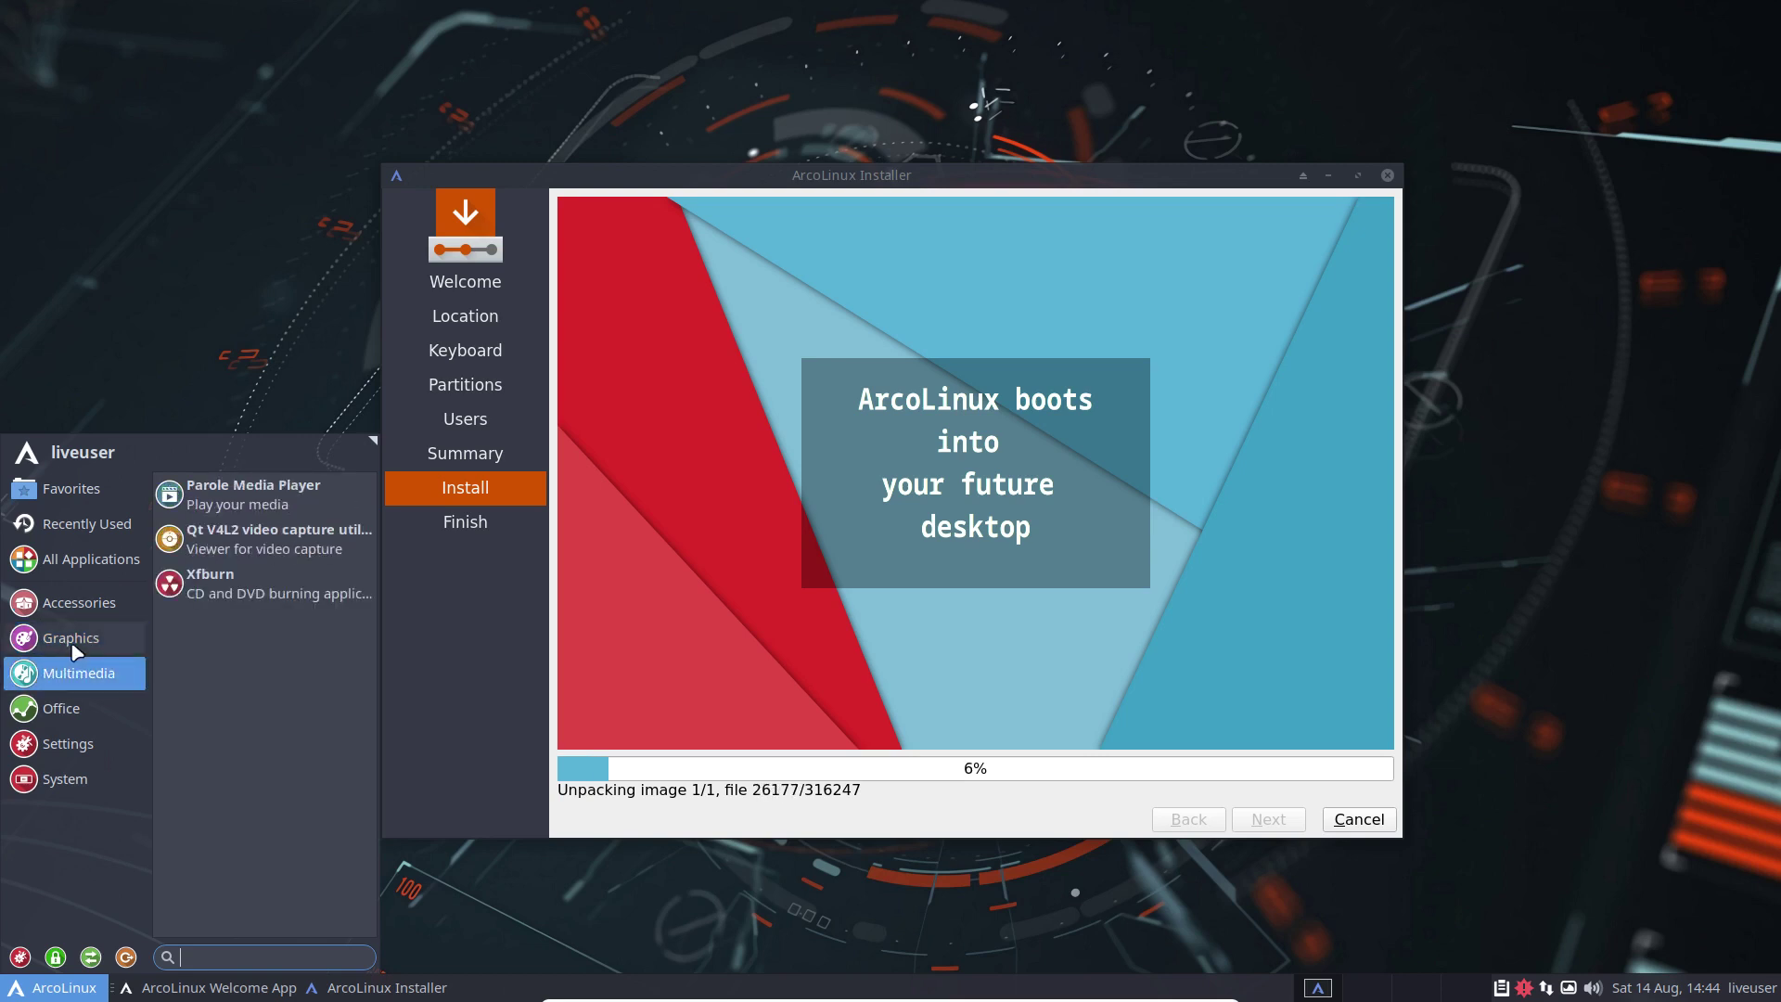
left_click(71, 642)
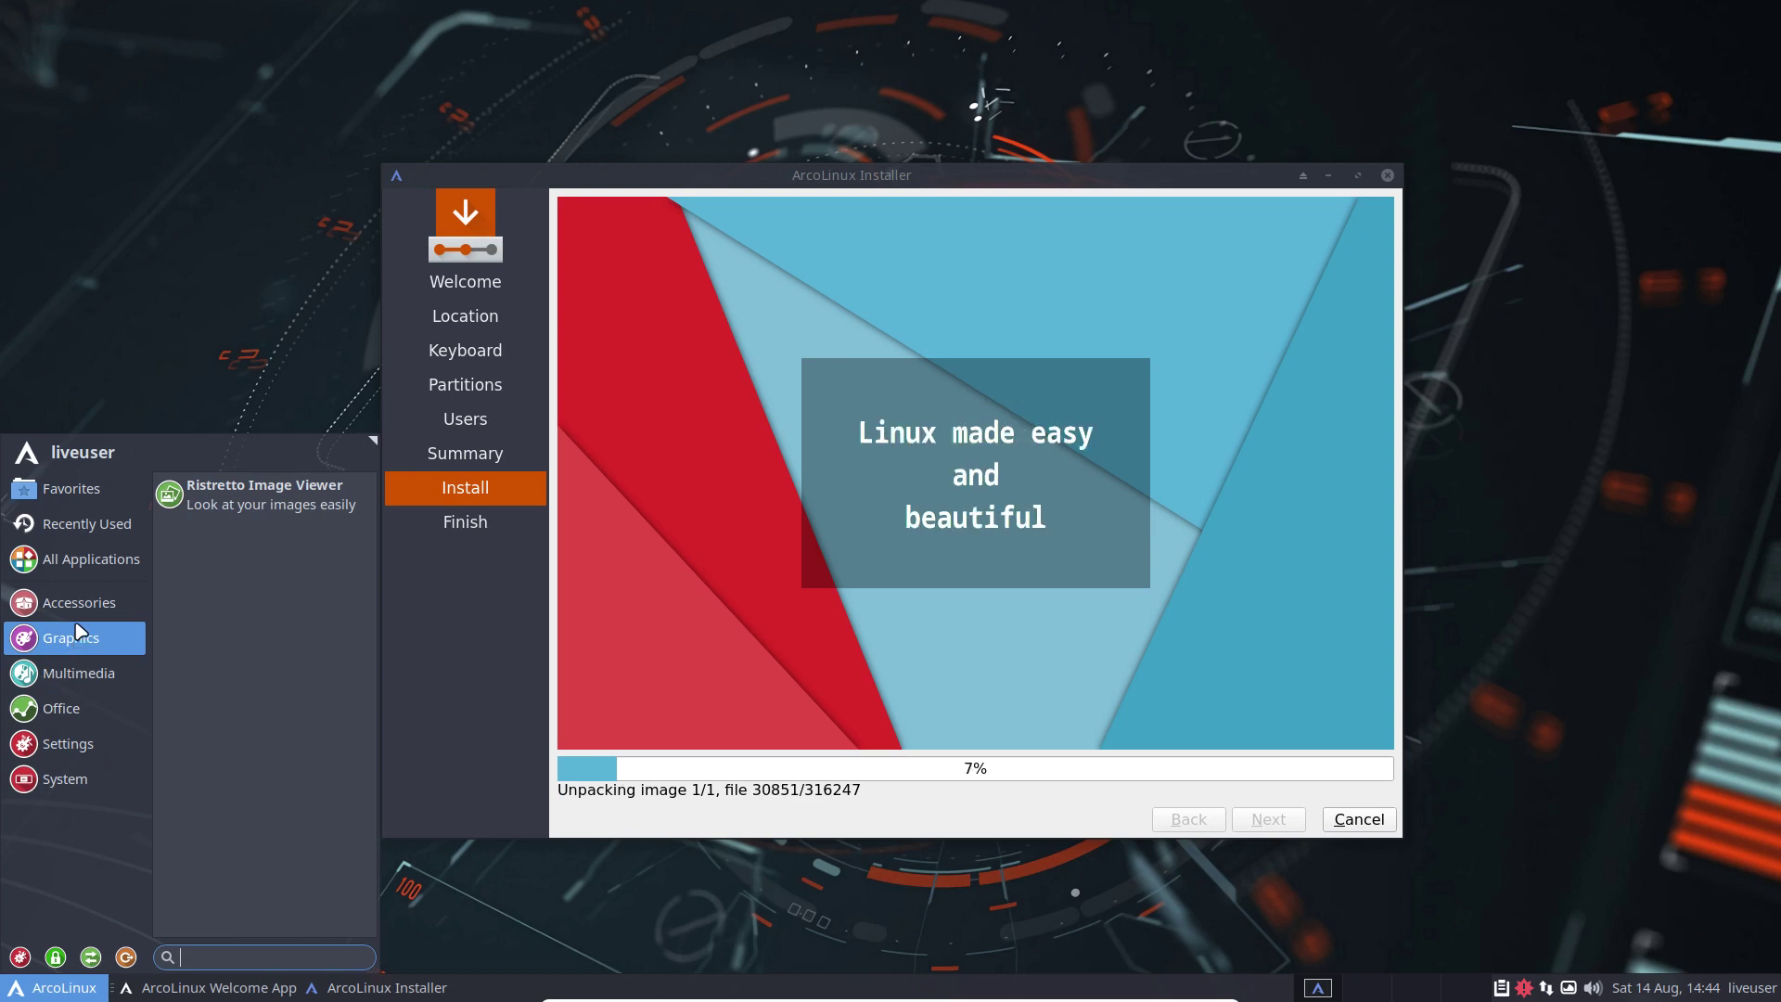
left_click(85, 612)
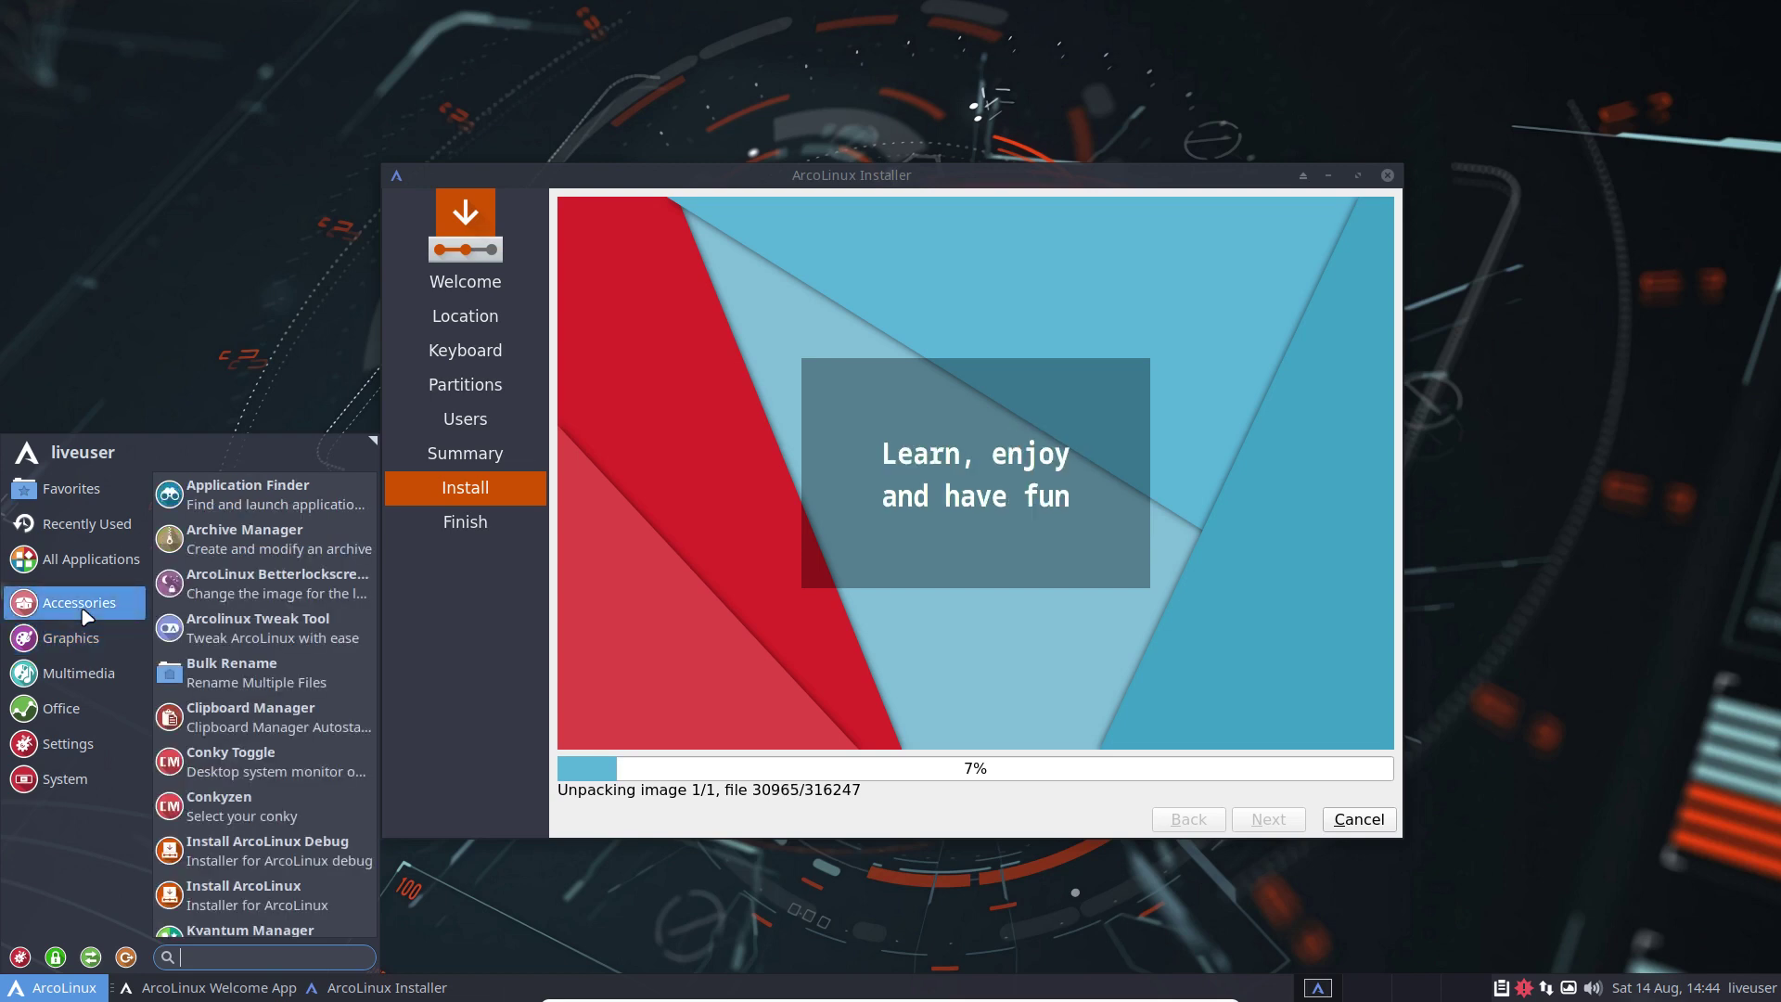
left_click(143, 362)
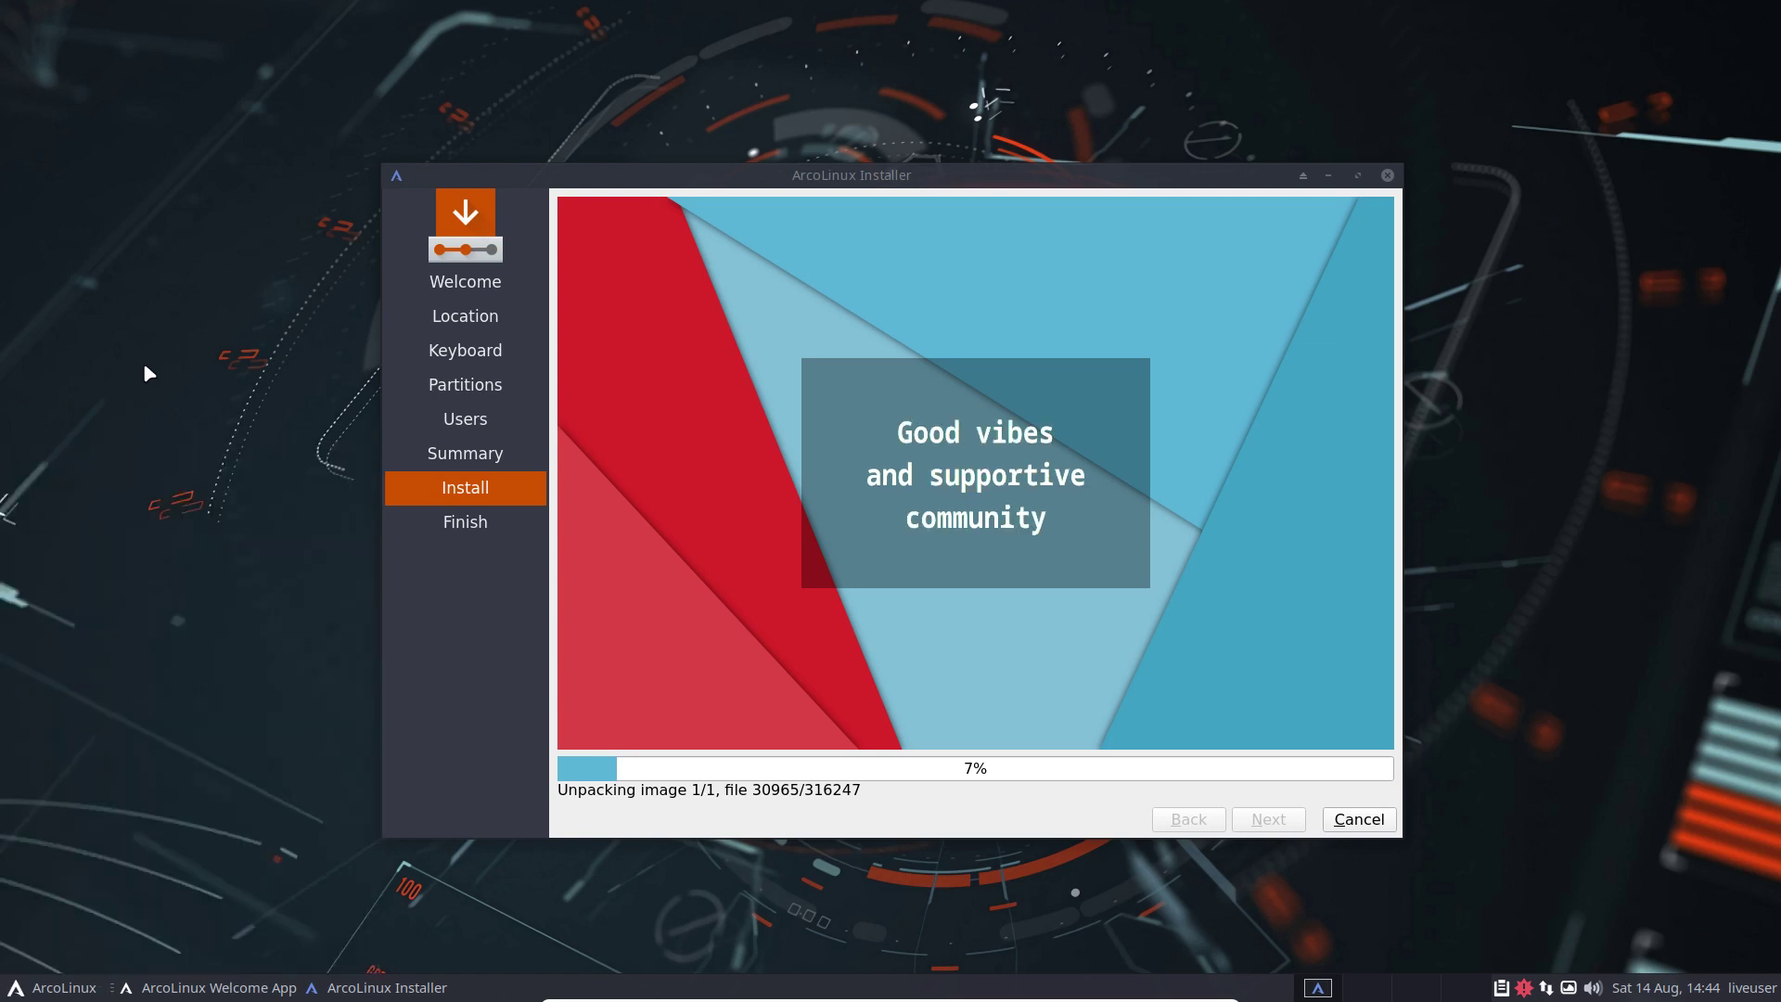
Step: Open an Alacritty terminal in the Desktop folder and select the kernel version 5.10.56-1-lts
right_click(146, 371)
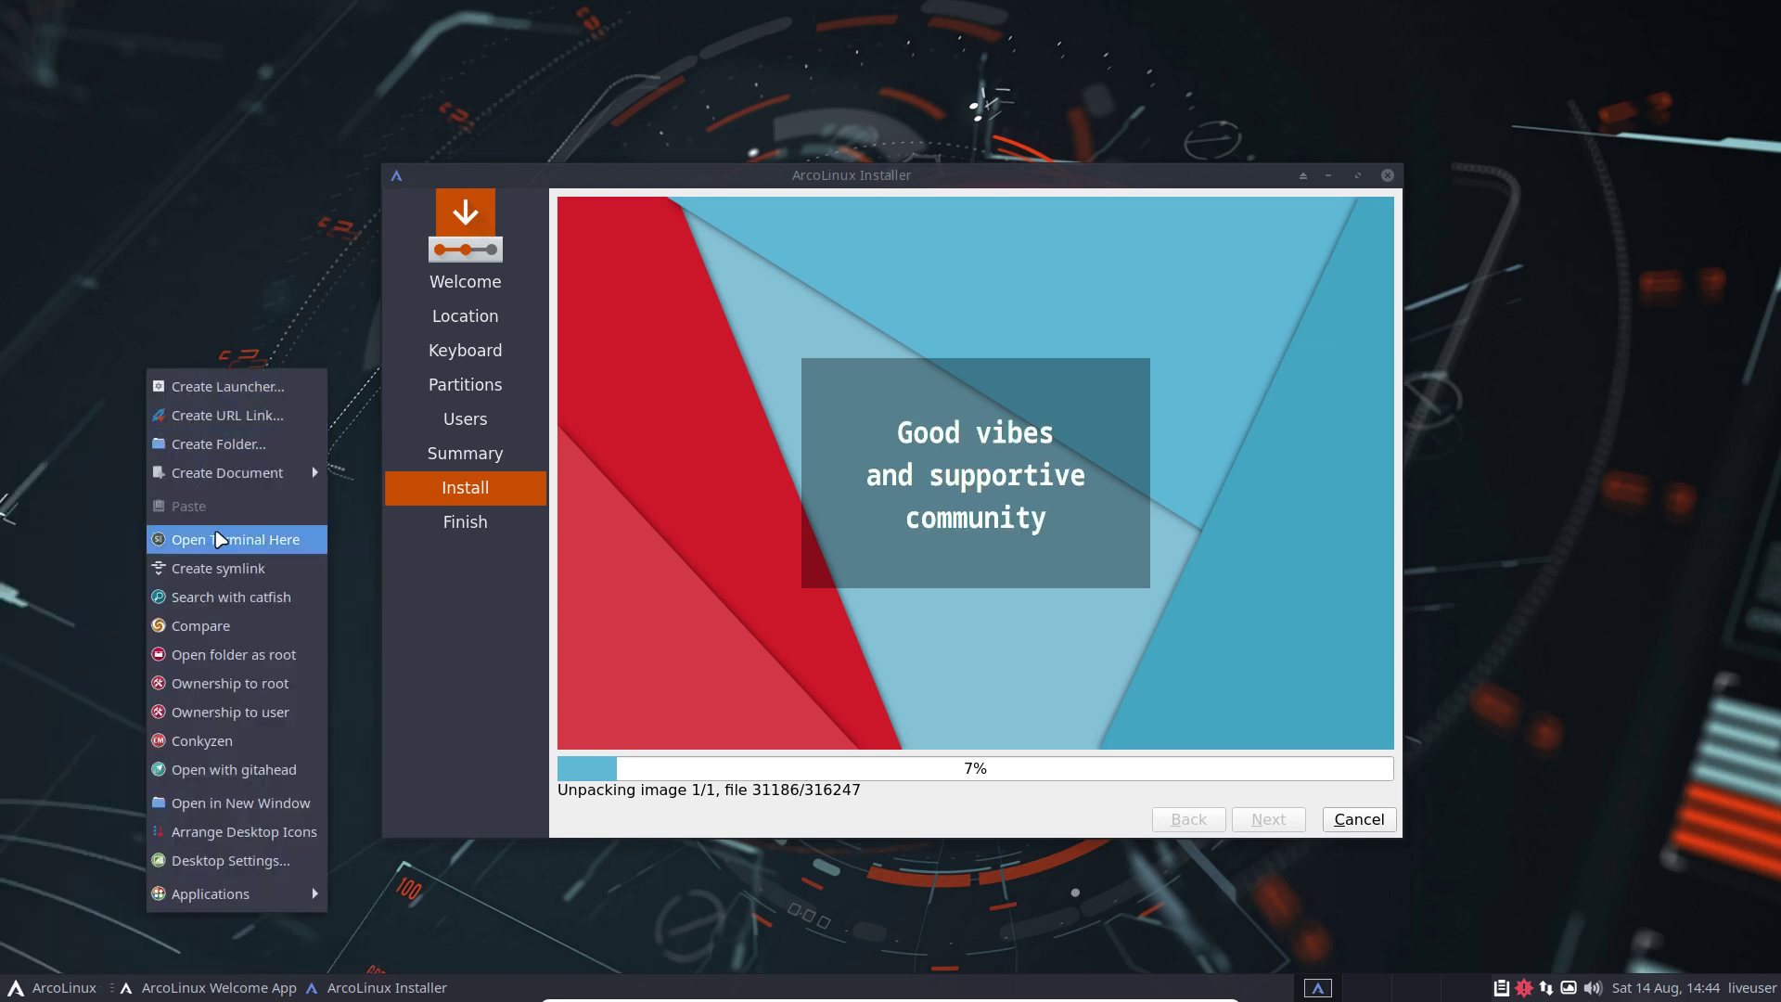
left_click(209, 538)
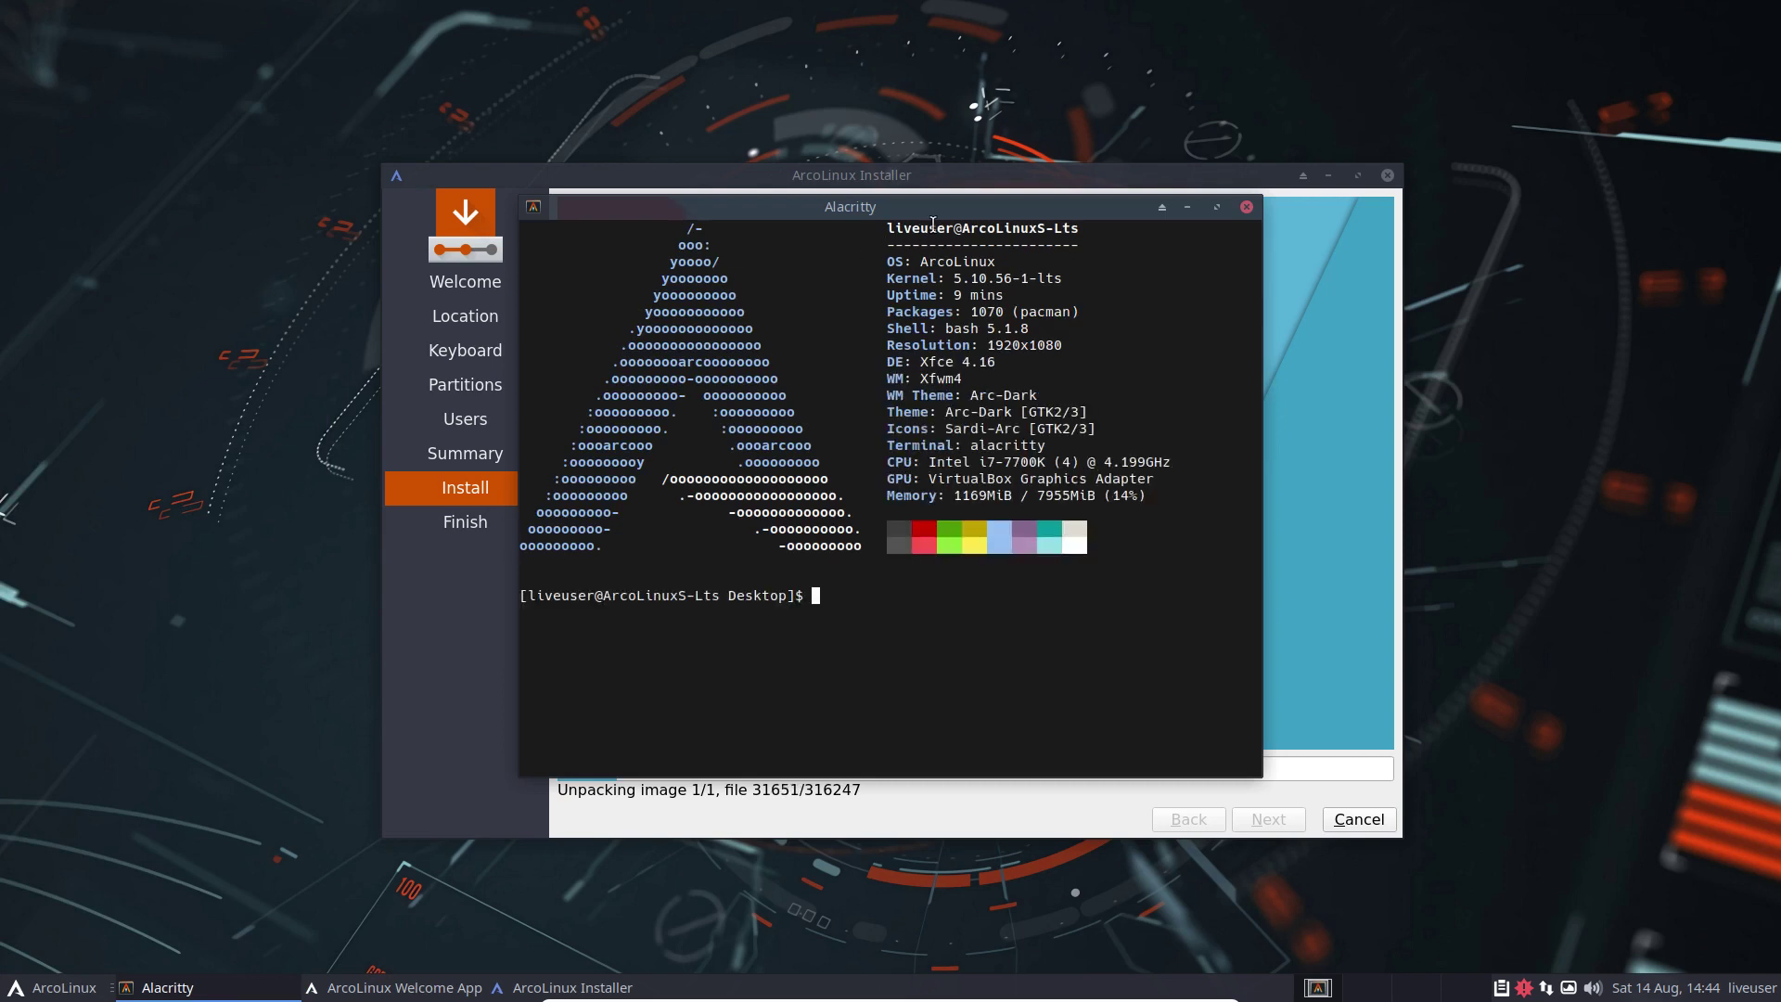
left_click_drag(937, 214, 966, 284)
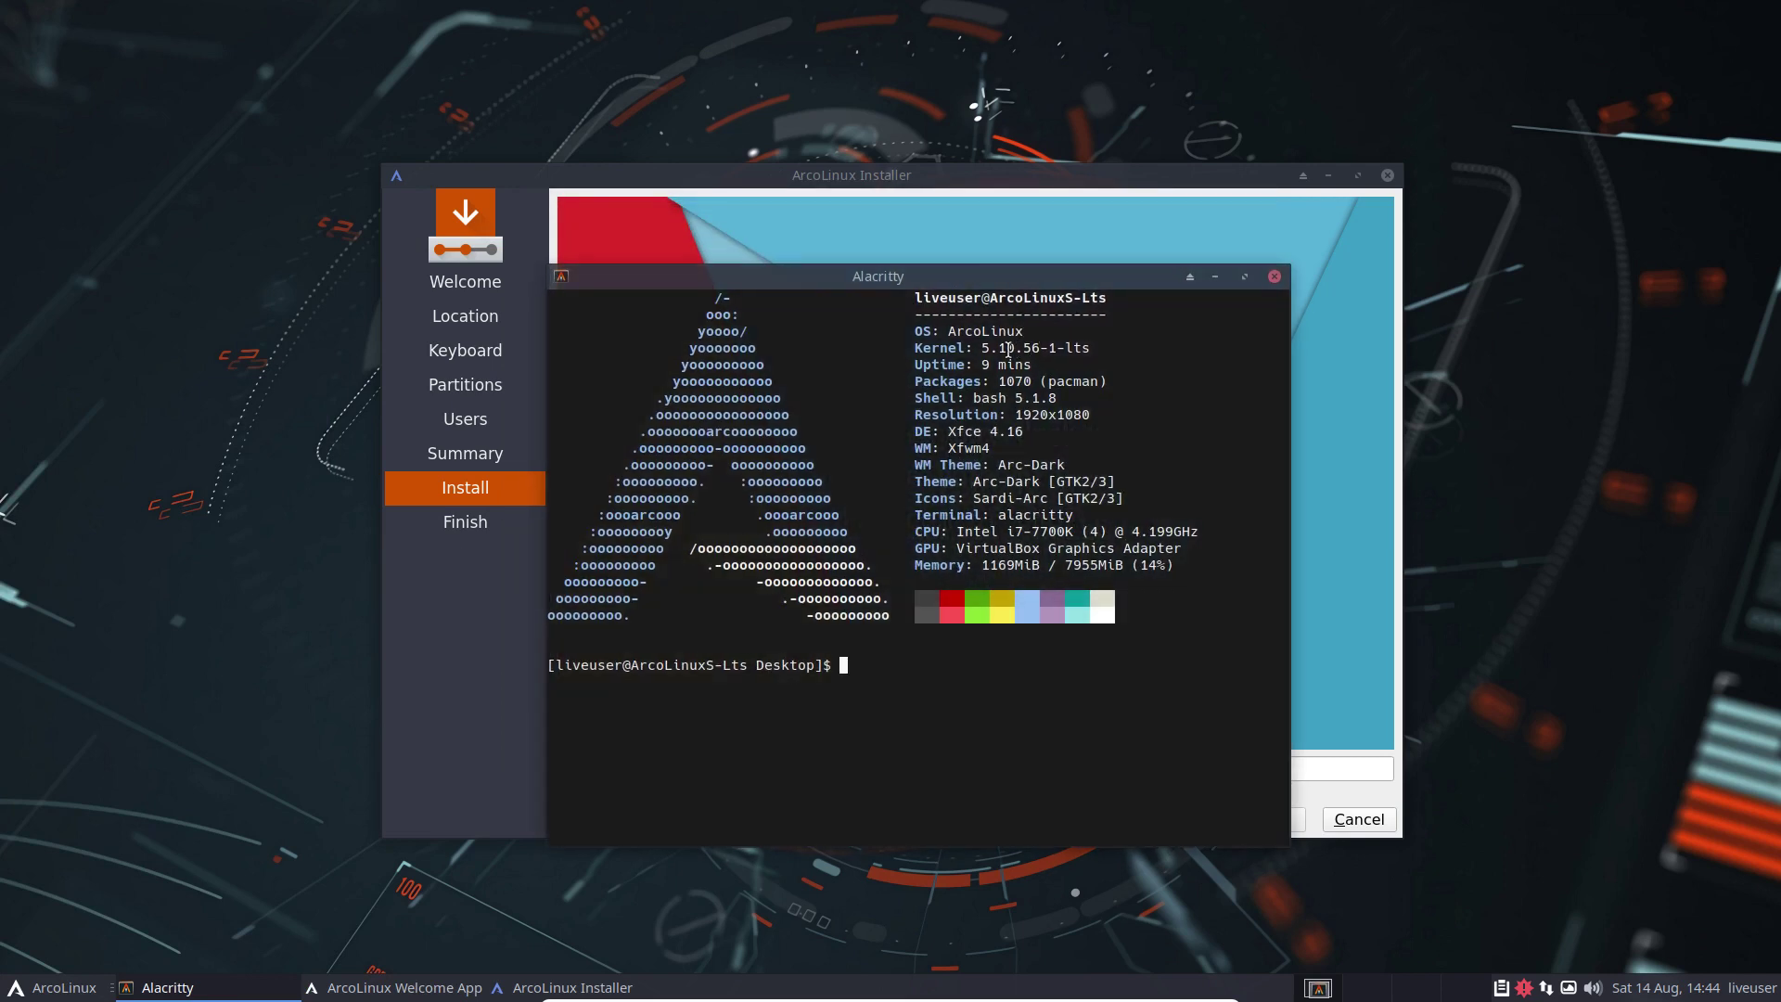
left_click_drag(981, 348, 1091, 348)
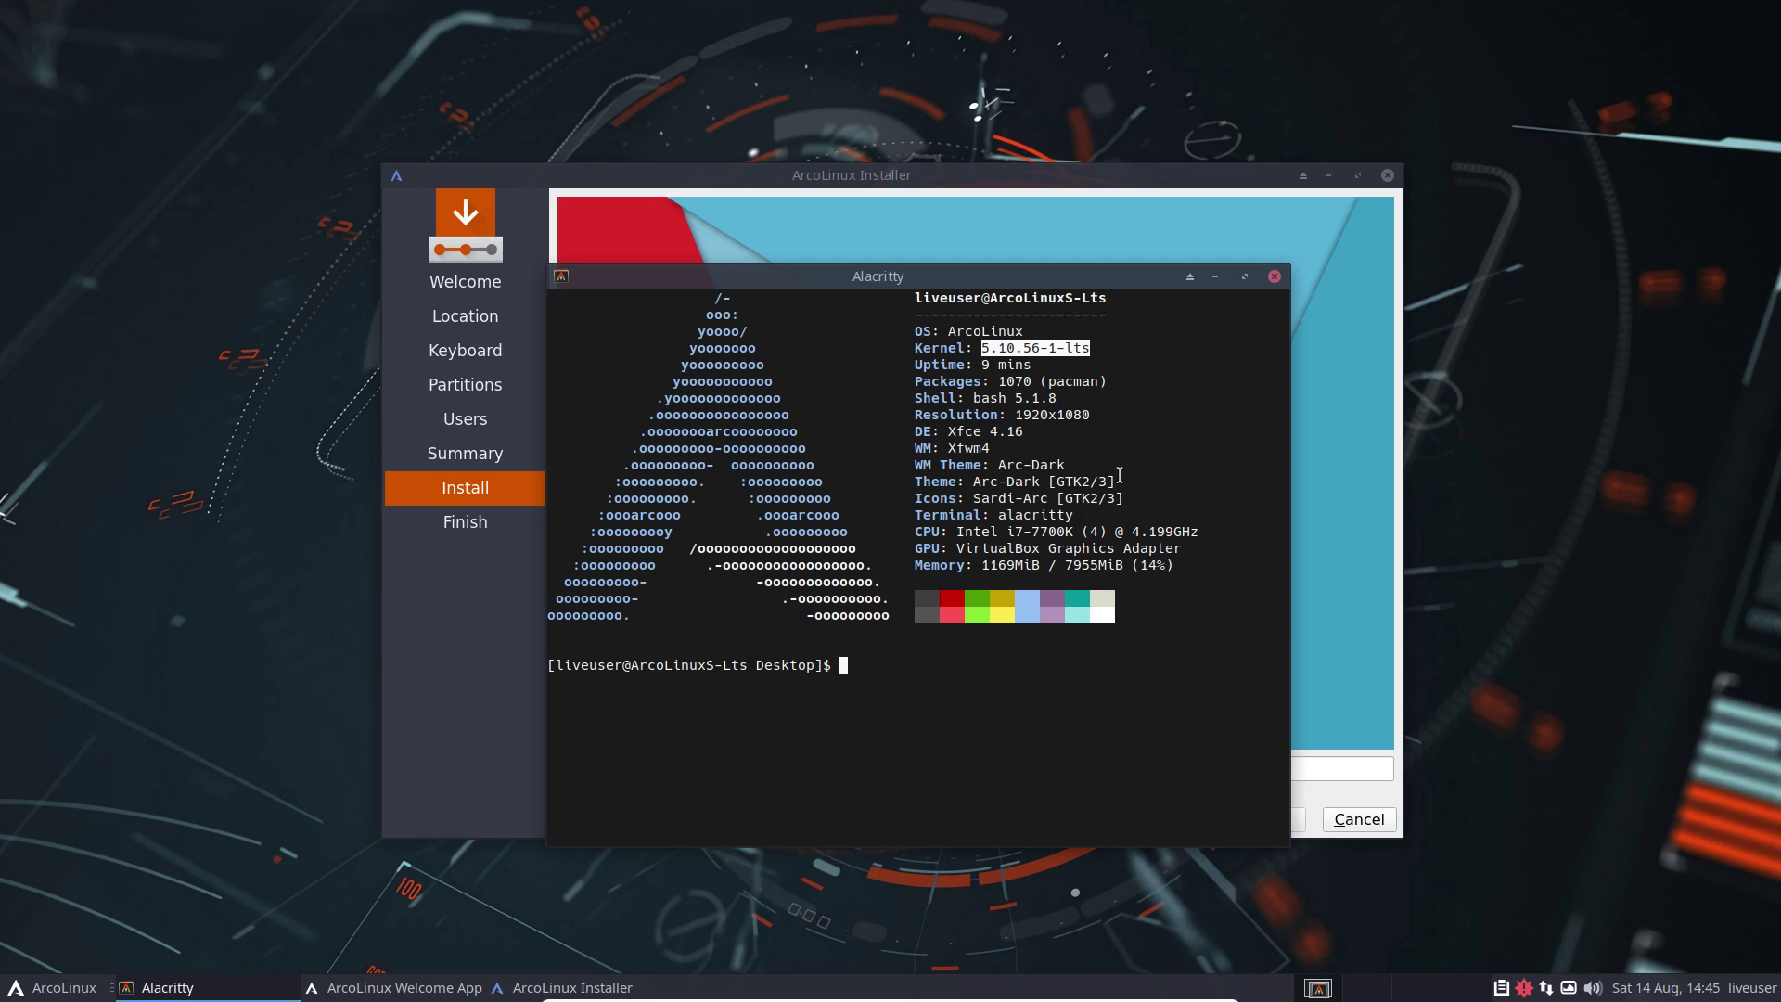
Step: Run 'sudo pacman -Sy' to refresh the package databases
type("sudo -i")
key("BackSpace")
key("BackSpace")
key("BackSpace")
key("BackSpace")
key("BackSpace")
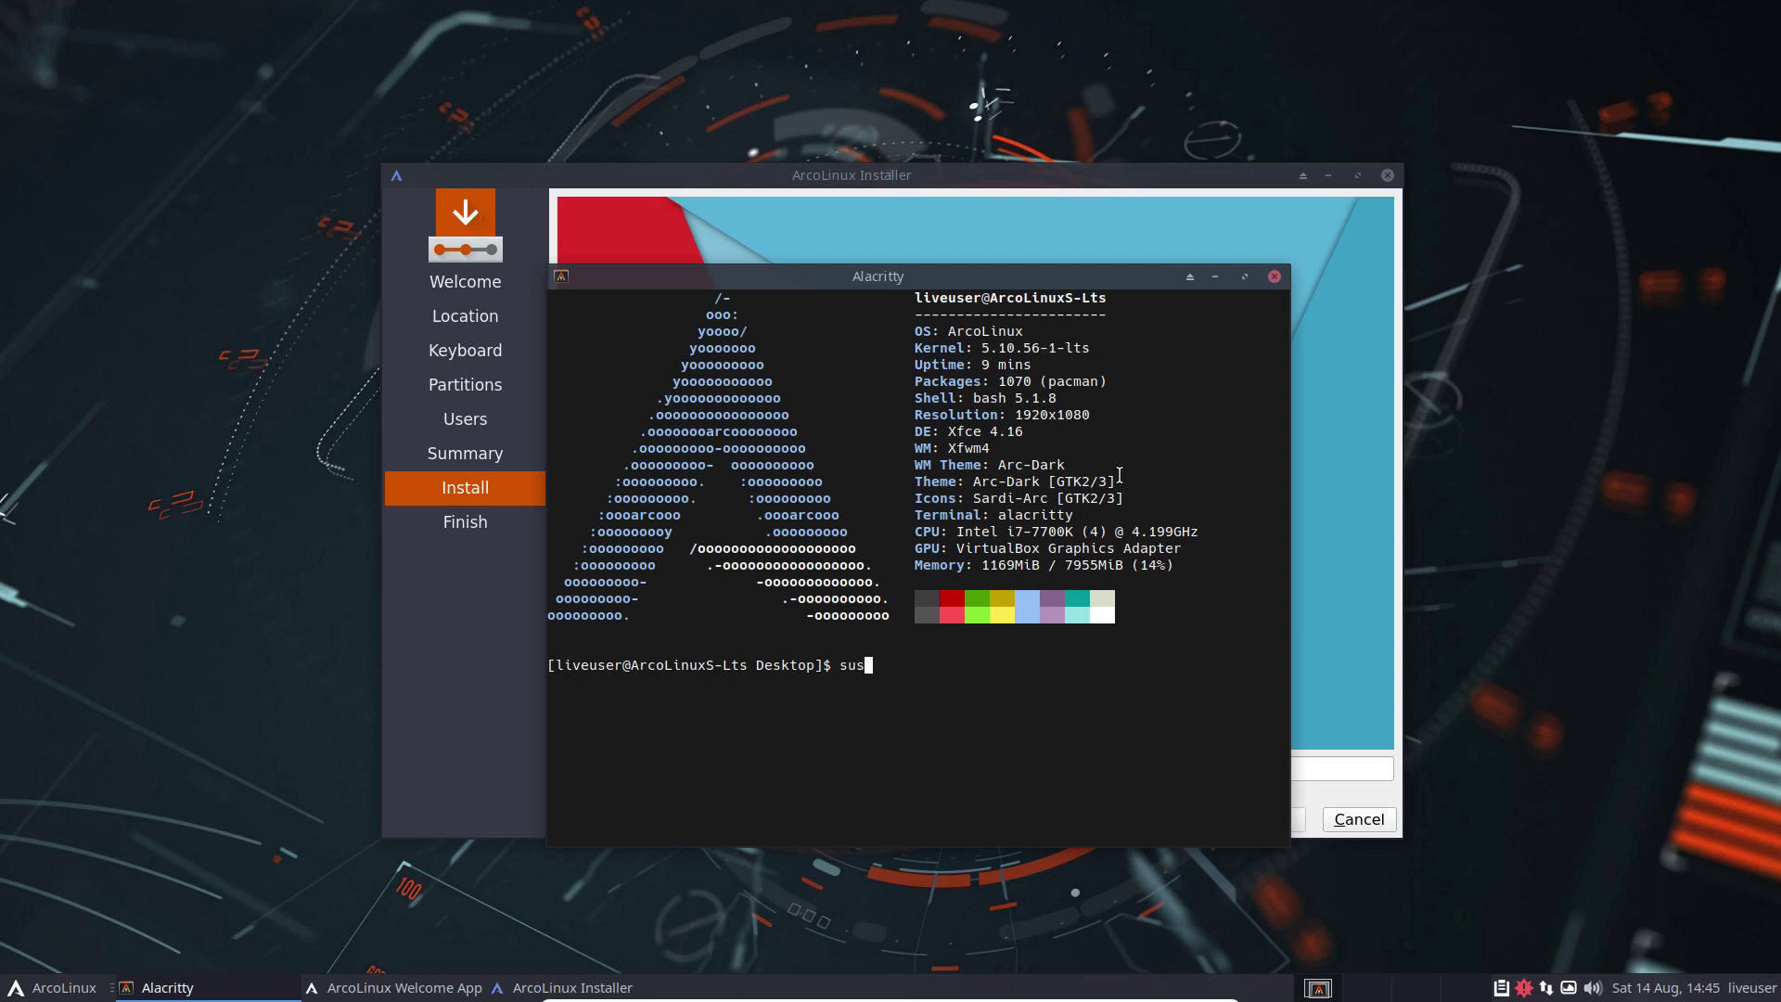
type("do pacman ")
type("-S ")
type("nvidi")
type("a")
key("BackSpace")
key("BackSpace")
key("BackSpace")
key("BackSpace")
key("BackSpace")
key("BackSpace")
key("BackSpace")
type("y")
key("Return")
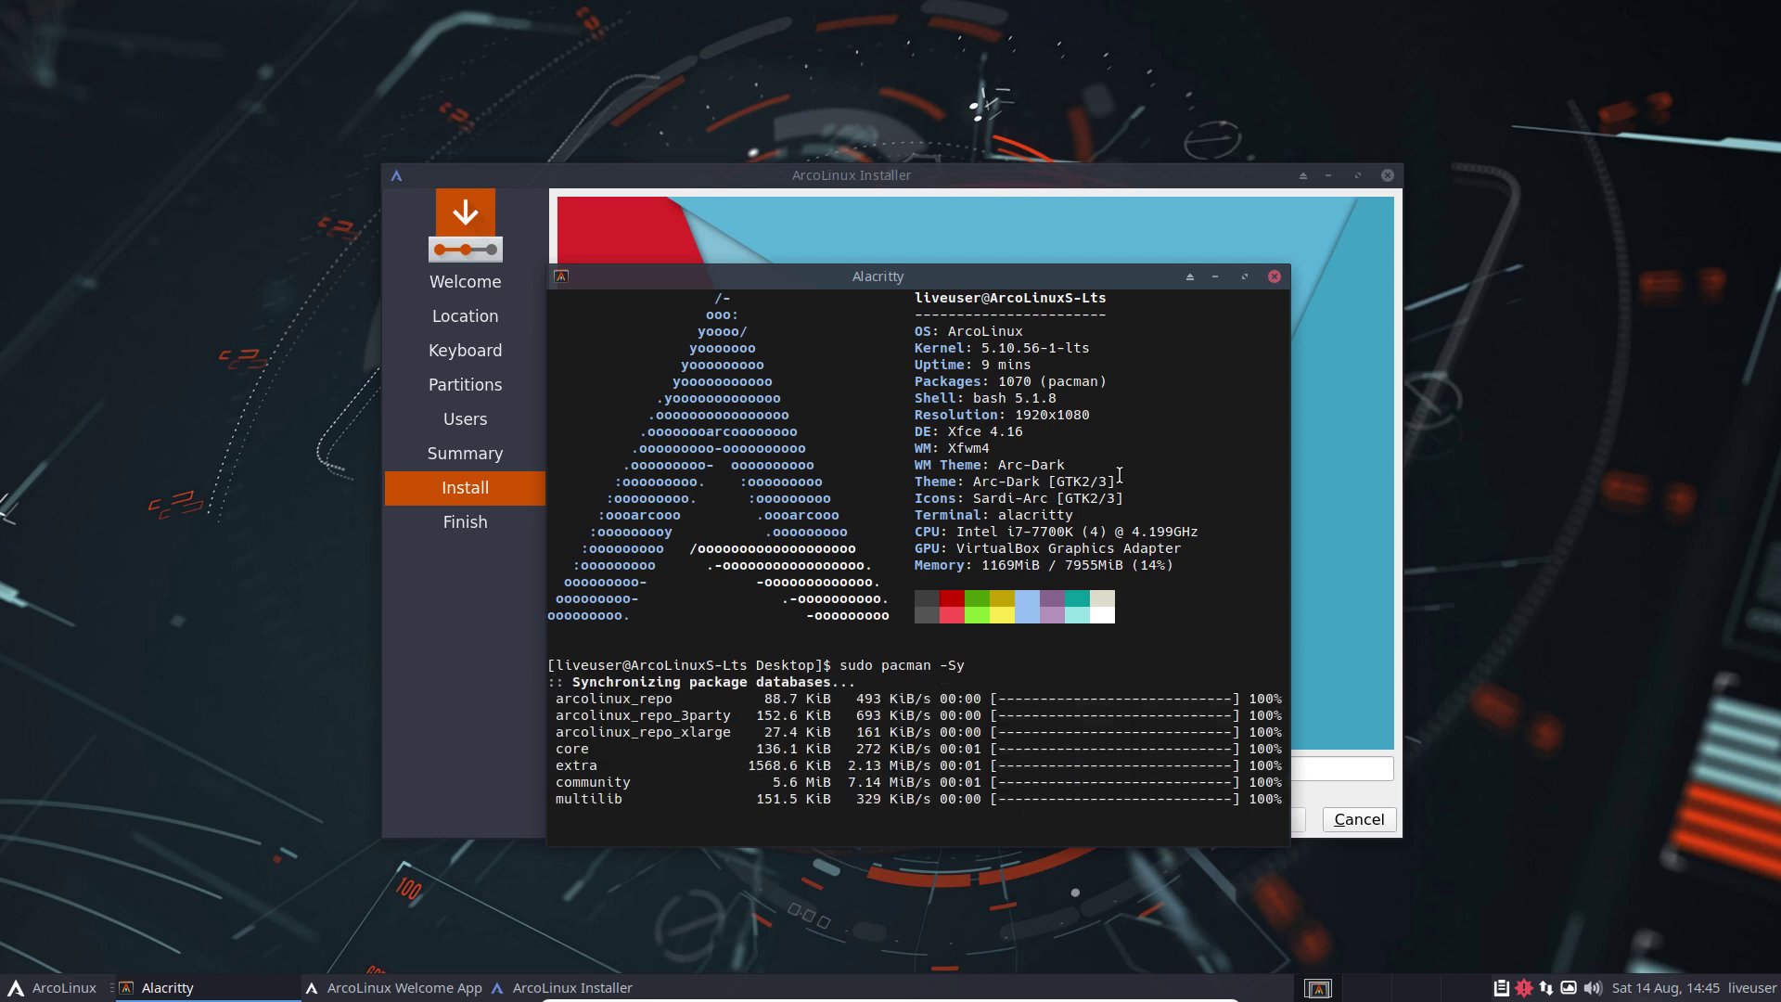
Step: Tab-complete 'sudo pacman -S nvidia' to list nvidia packages, selecting nvidia-lts and nvidia-dkms
key("Up")
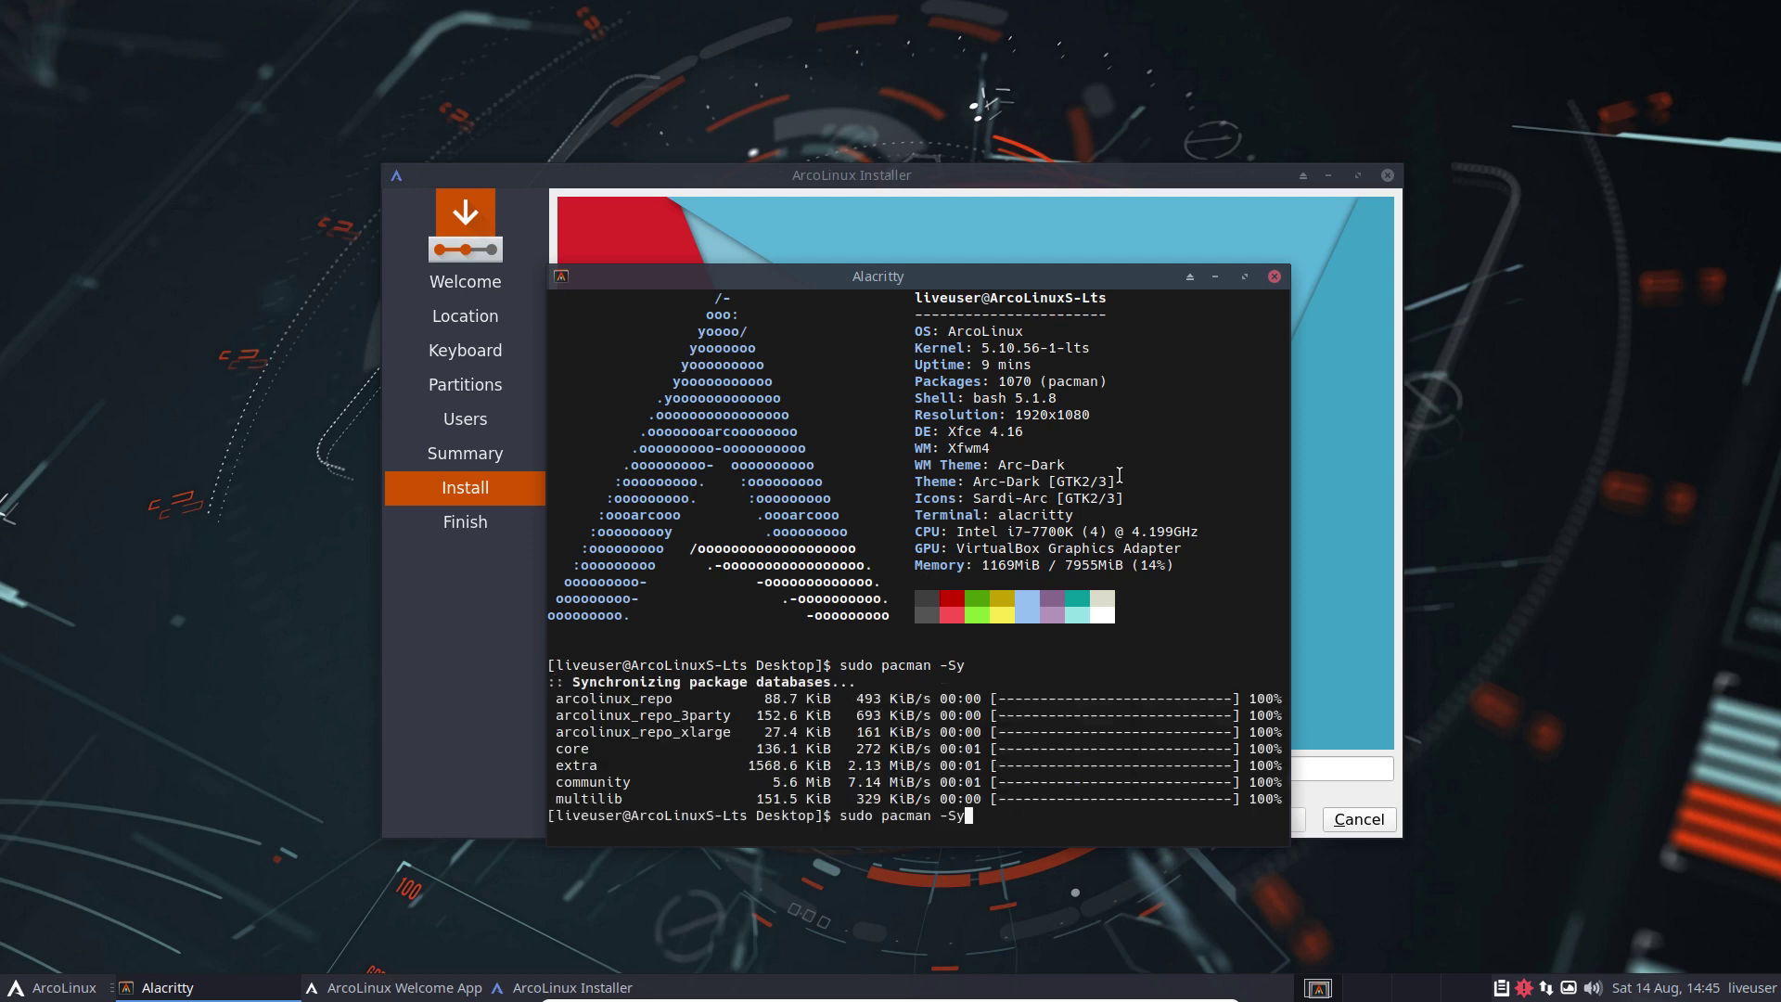
key("BackSpace")
type("nvidia")
key("Tab")
key("Tab")
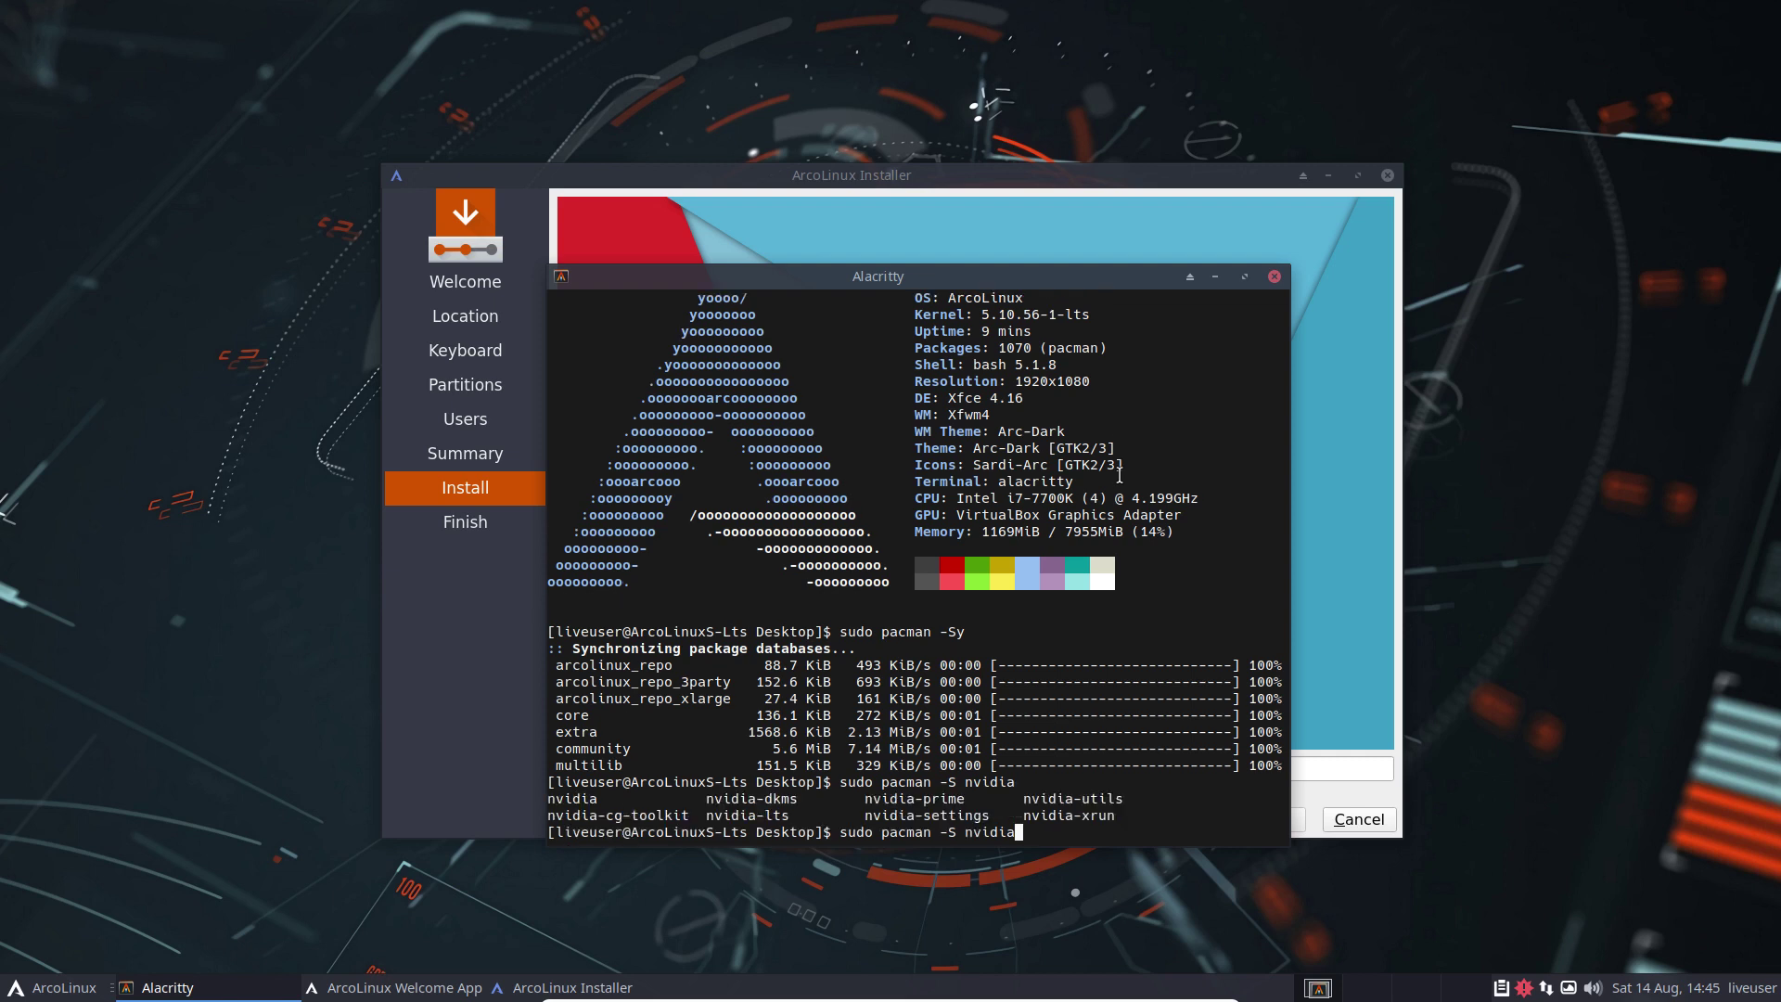
double_click(570, 804)
left_click(744, 821)
double_click(744, 821)
double_click(756, 800)
Step: Close the Alacritty window to bring the Calamares installer back into view
left_click(1274, 276)
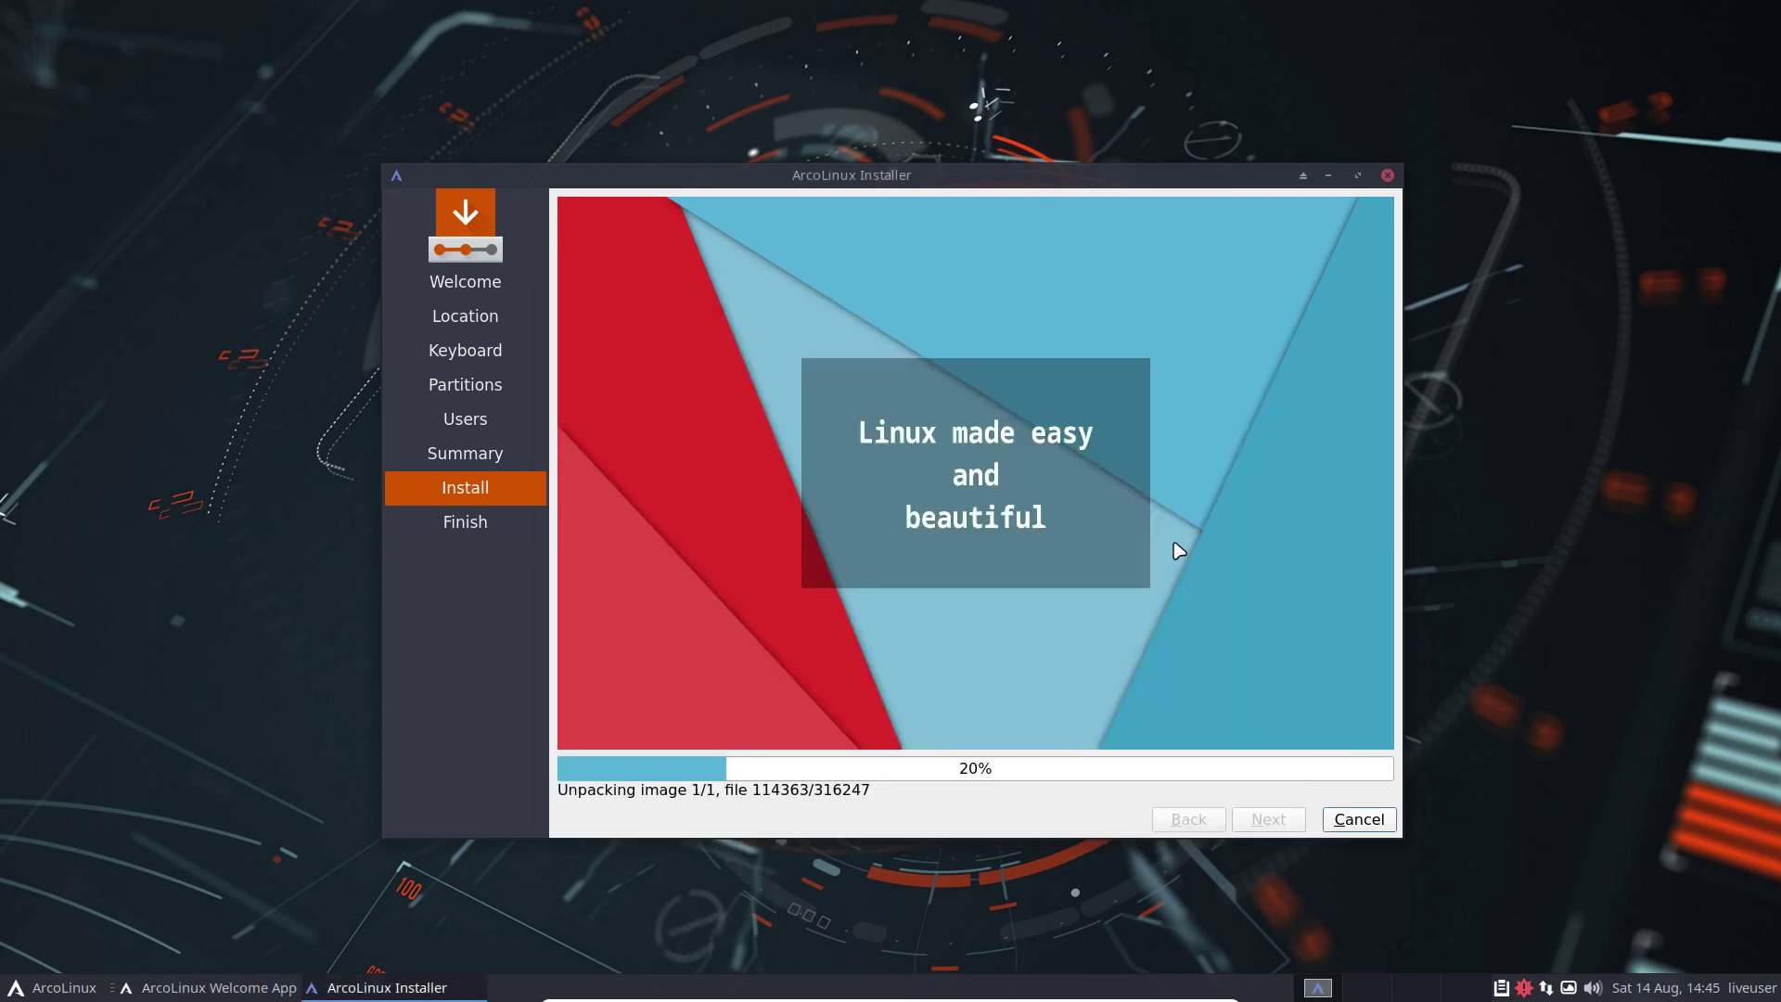